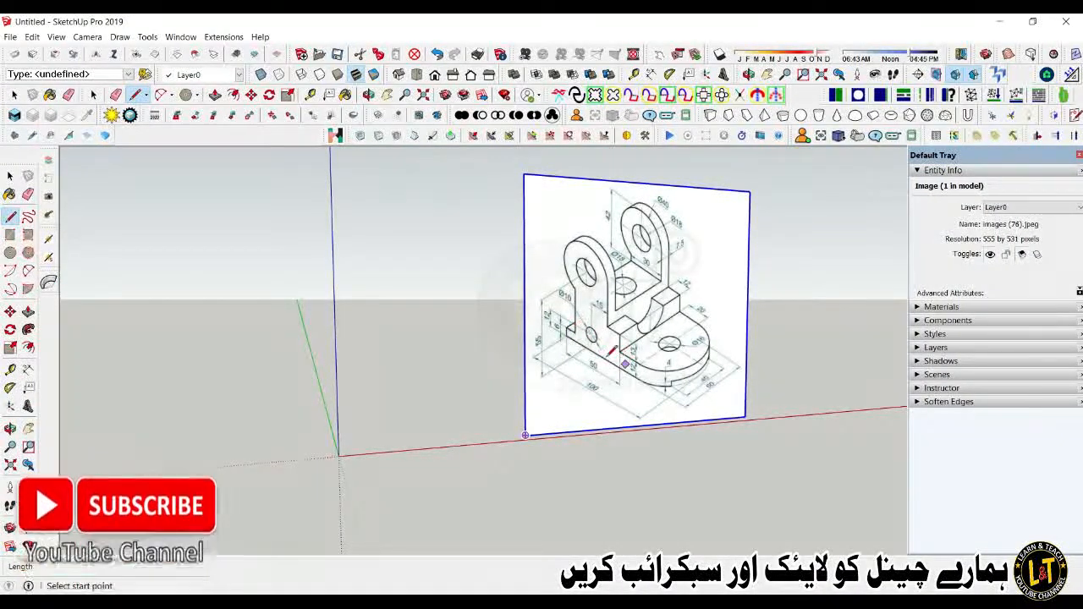
Step: Draw a 50 mm line from the origin along the green axis, toward the viewer
scroll(599, 348, "up", 2)
scroll(602, 358, "up", 2)
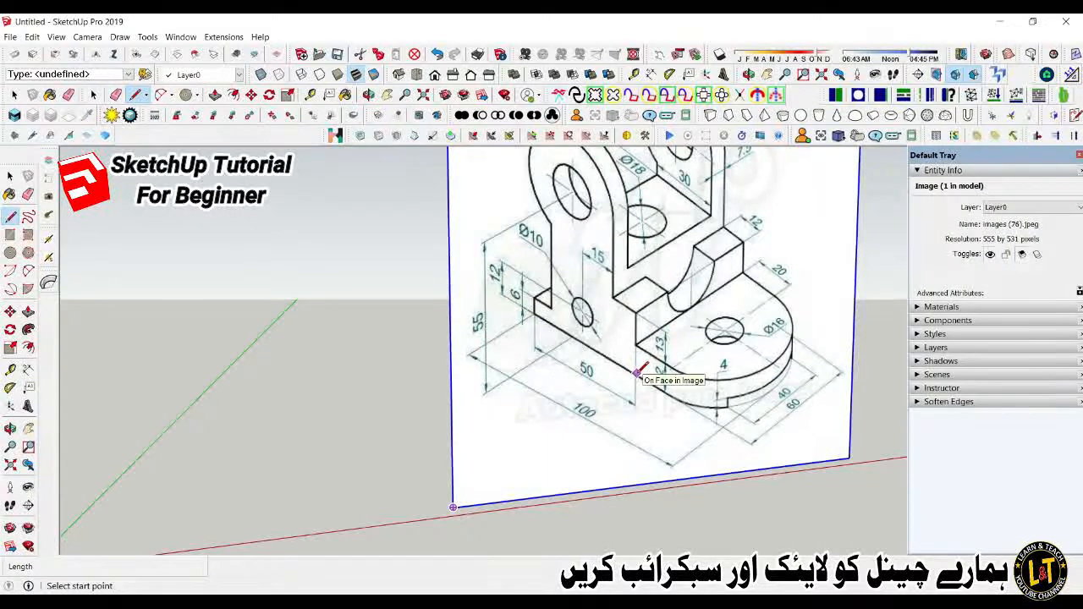
scroll(636, 364, "down", 1)
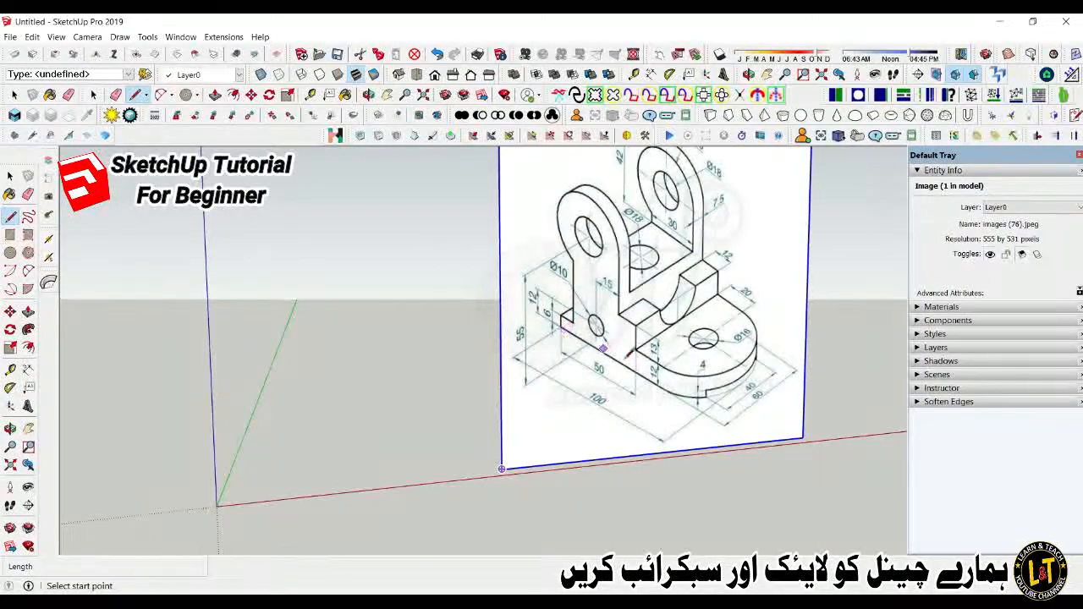
scroll(636, 364, "up", 3)
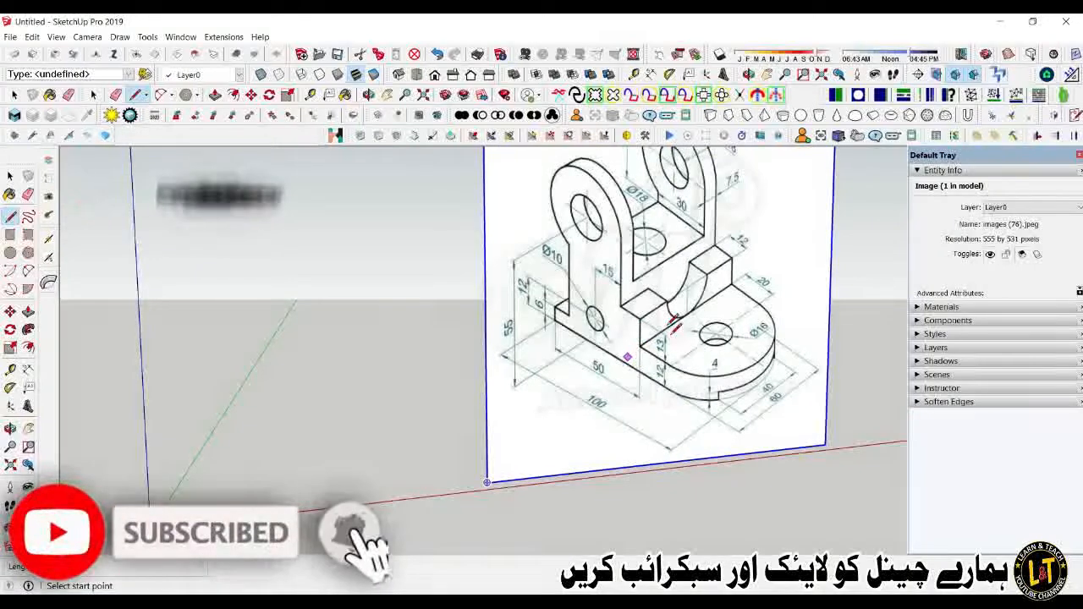
scroll(678, 320, "down", 2)
scroll(478, 368, "down", 3)
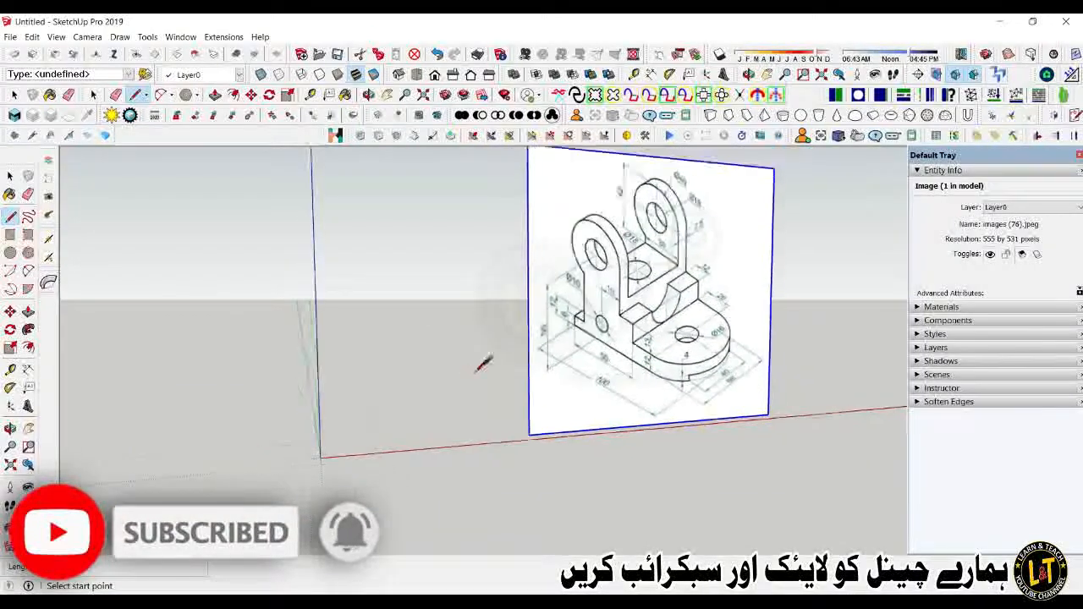
scroll(388, 429, "up", 3)
left_click(338, 445)
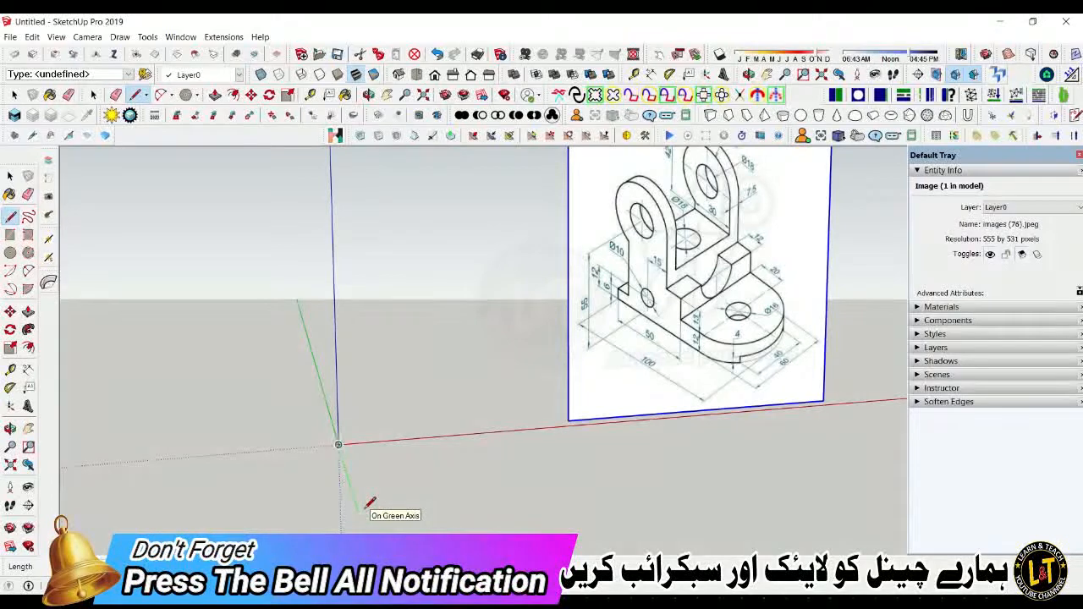
type("50")
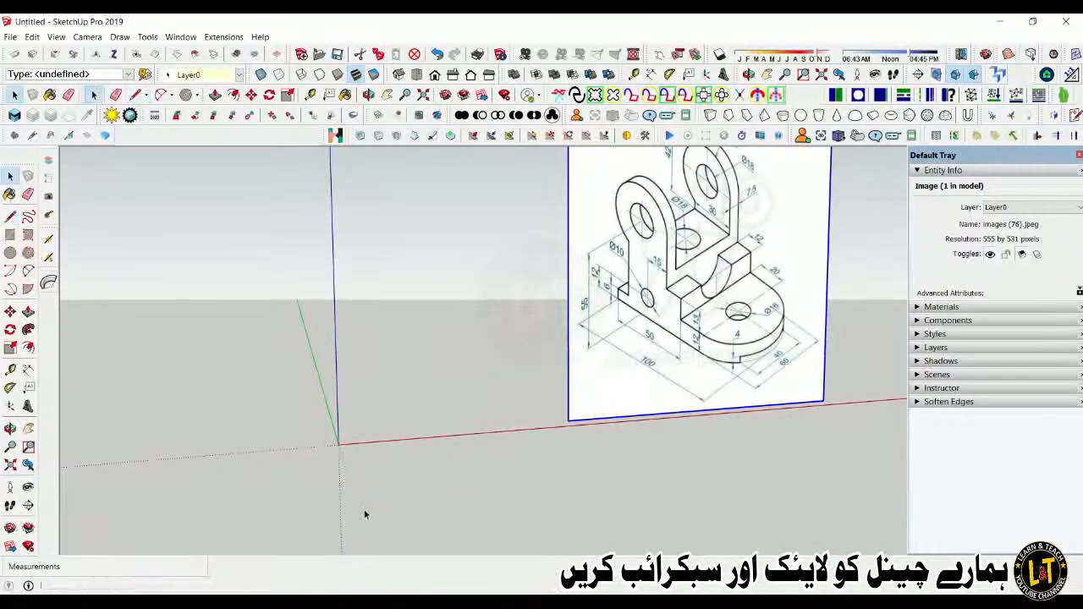
key("Return")
key("space")
Step: Add a linear dimension between the endpoints of the line on the green axis, placed beside it
scroll(350, 476, "up", 10)
scroll(355, 416, "up", 5)
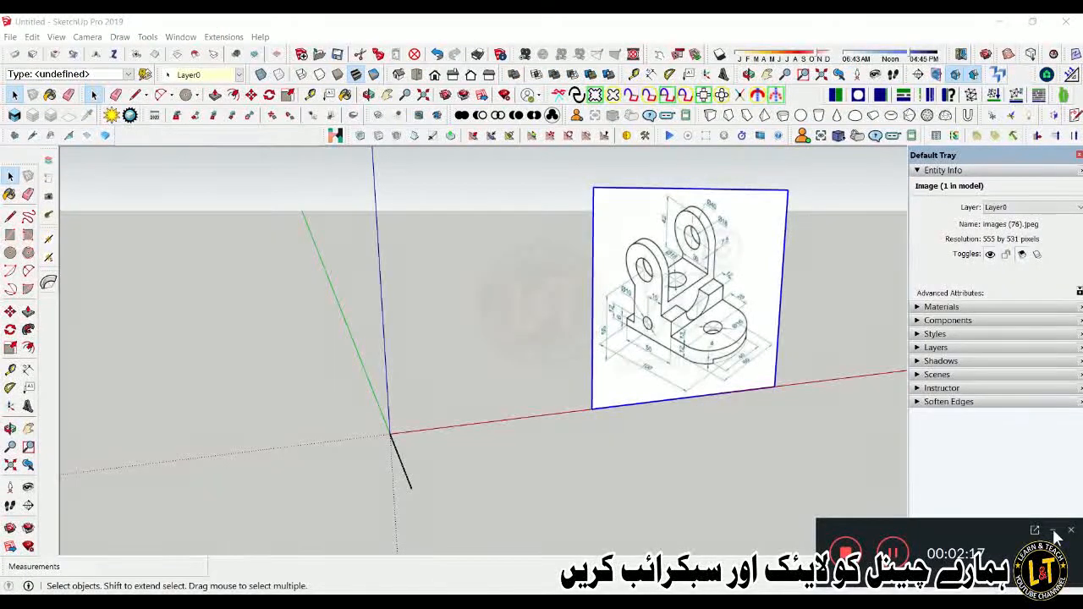
left_click(1055, 532)
left_click(28, 369)
left_click(390, 435)
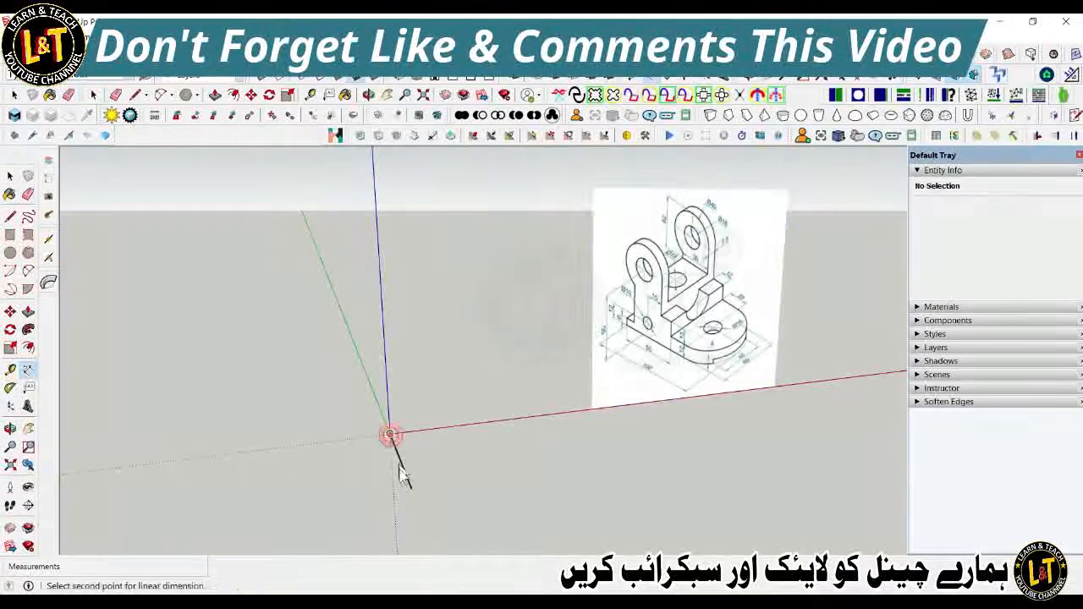
left_click(404, 489)
left_click(372, 500)
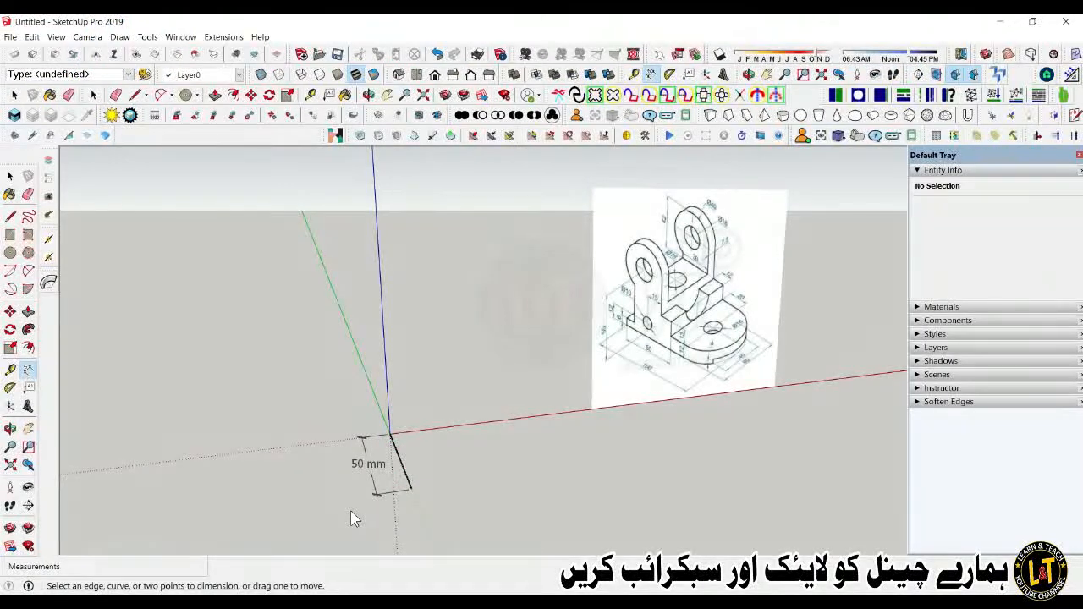
key("space")
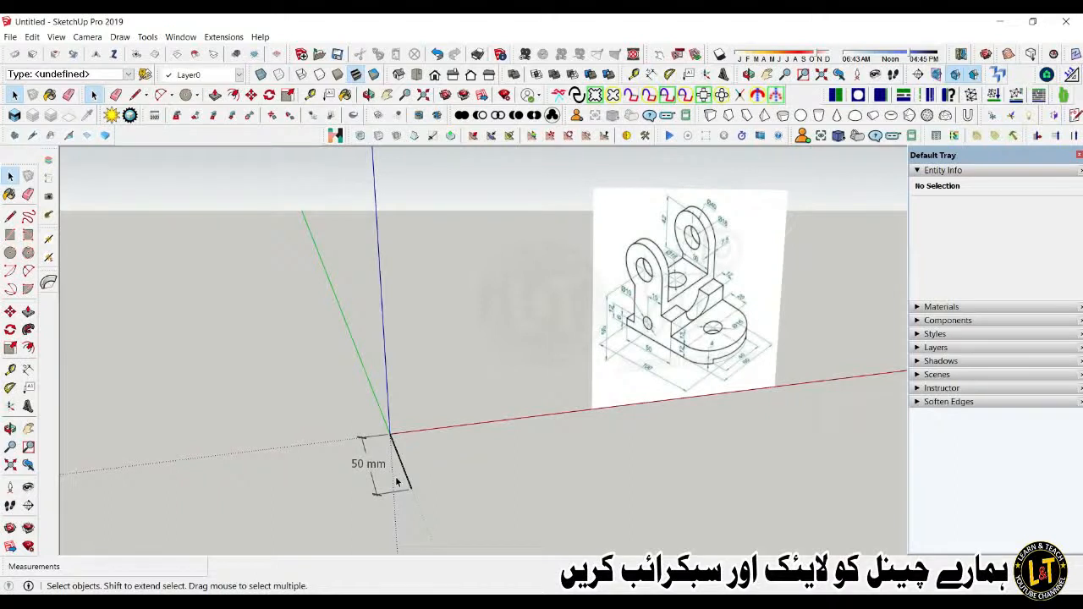
Step: Draw a 60 mm line parallel to the red axis from the free end of the first line, and select it
key("l")
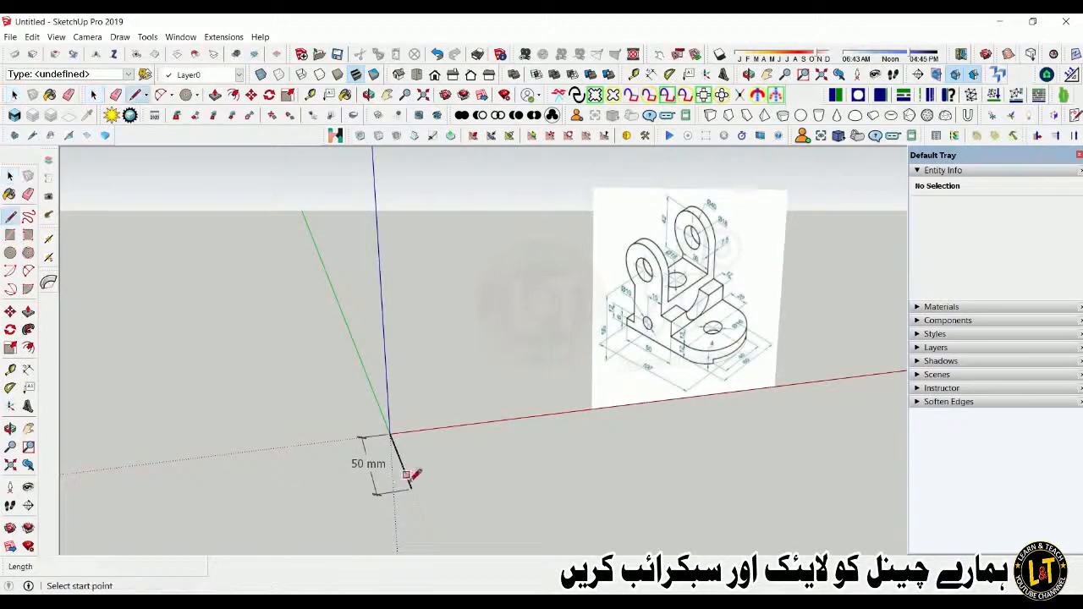
left_click(412, 488)
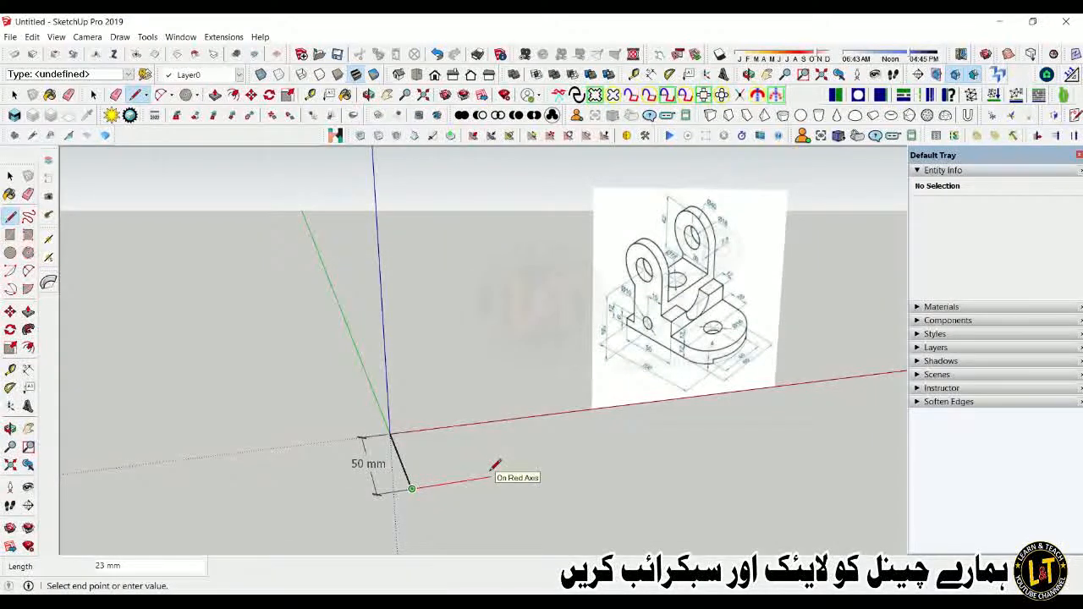
scroll(728, 392, "up", 6)
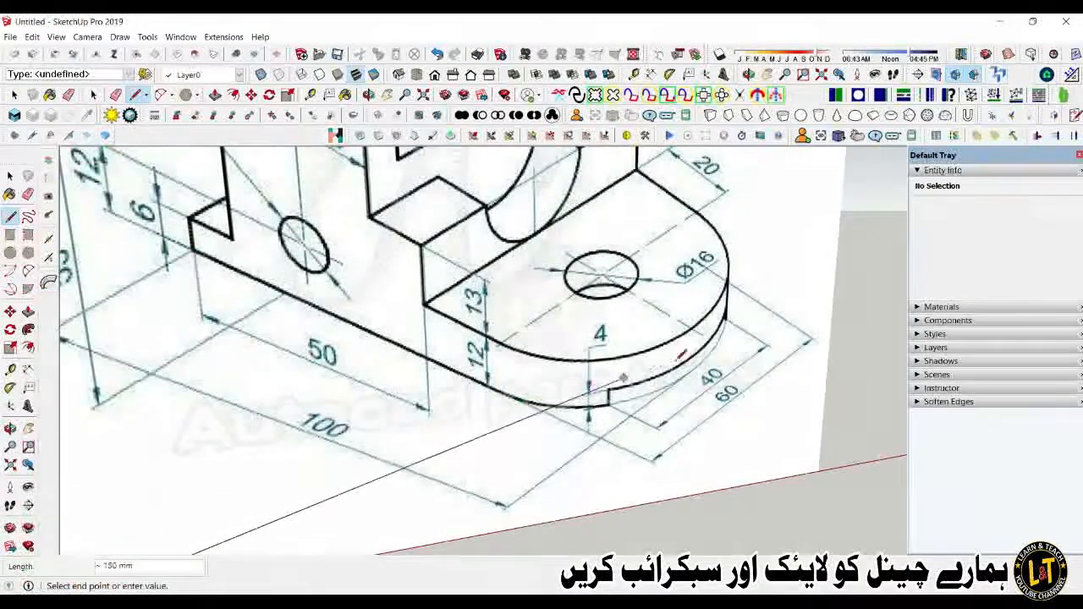
scroll(766, 303, "down", 6)
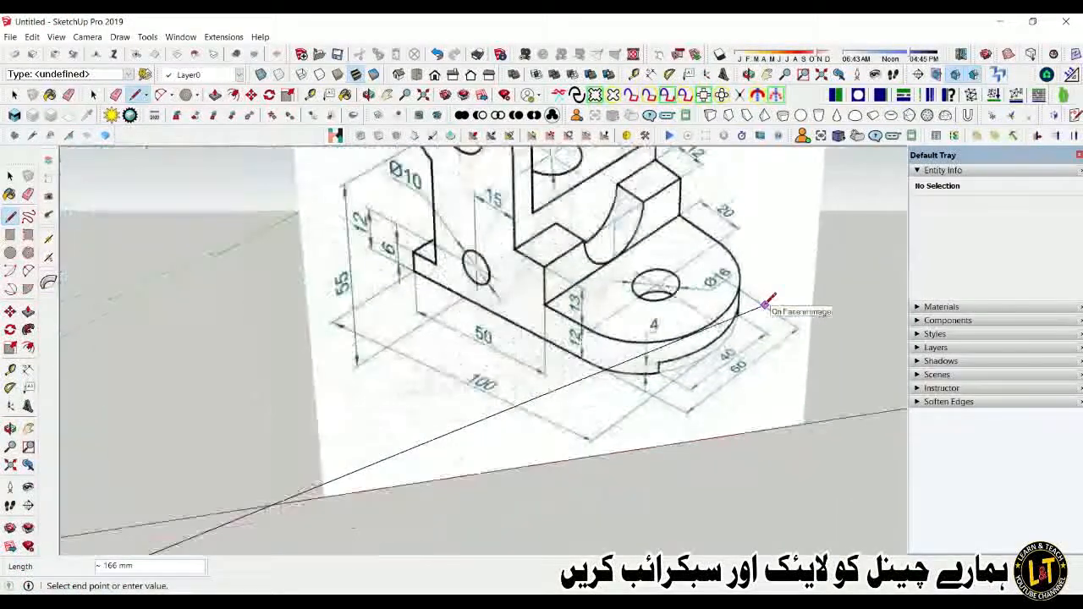
scroll(613, 365, "down", 2)
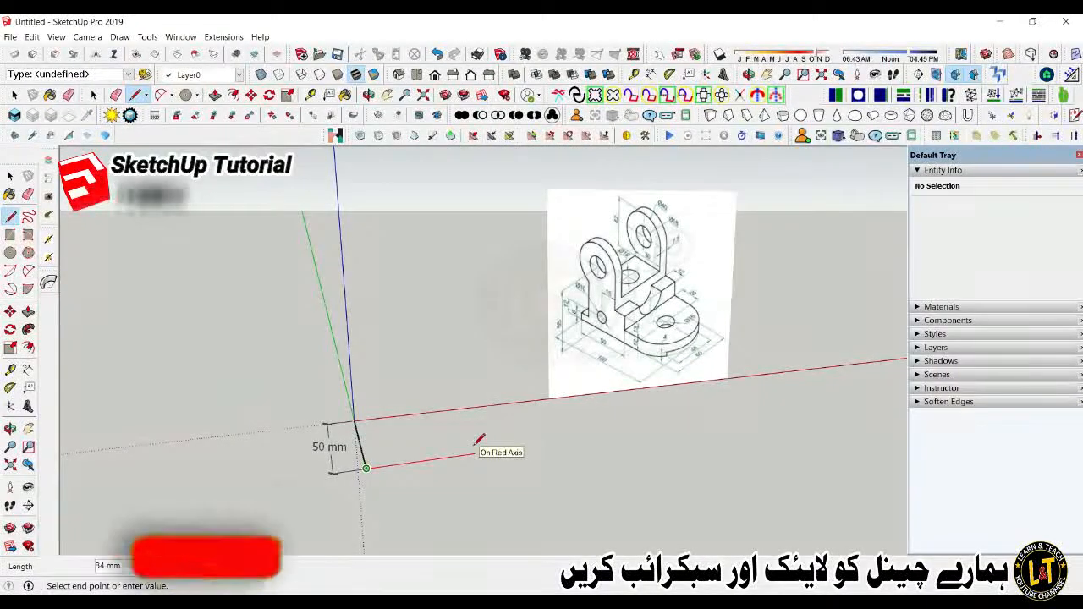
type("60")
key("Return")
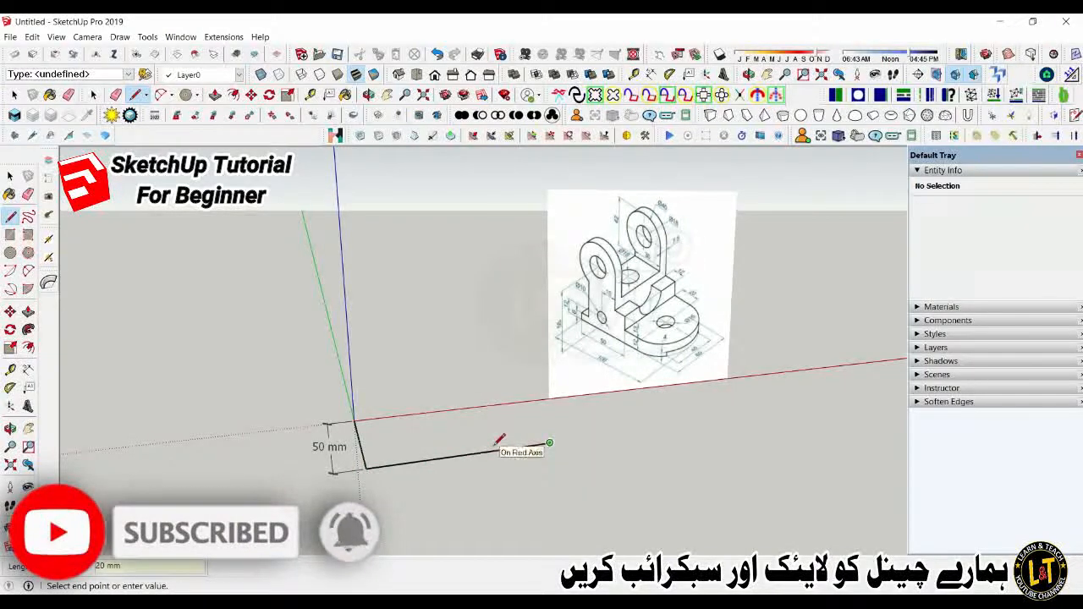
key("space")
left_click(430, 464)
Step: Rotate the reference image about 45° around its lower corner on the red axis
middle_click_drag(293, 416, 546, 407)
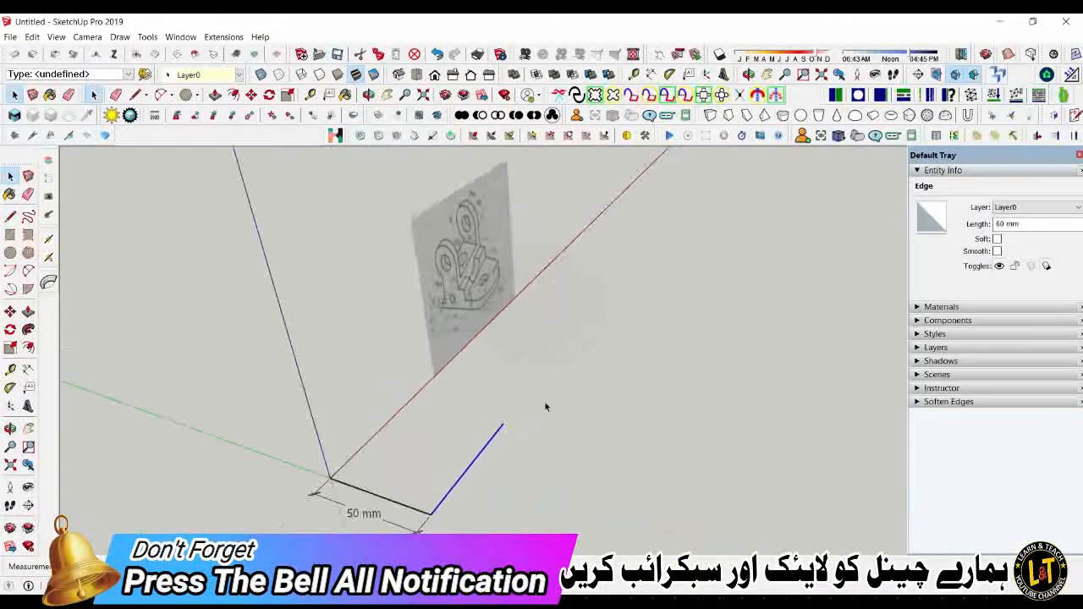
middle_click_drag(487, 478, 429, 493)
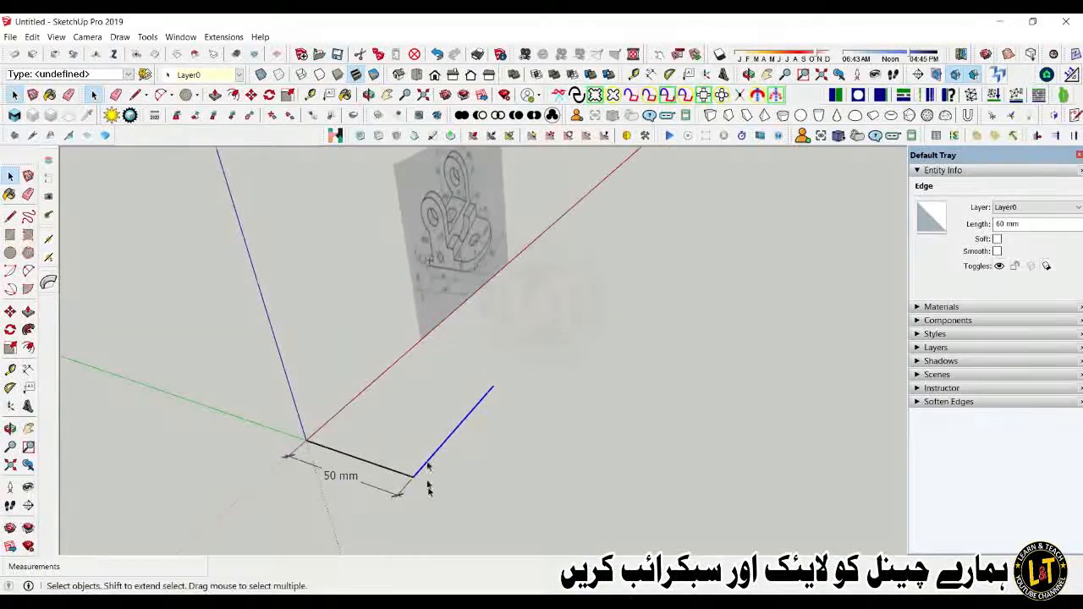
middle_click_drag(498, 307, 493, 273)
left_click(492, 274)
scroll(451, 395, "down", 4)
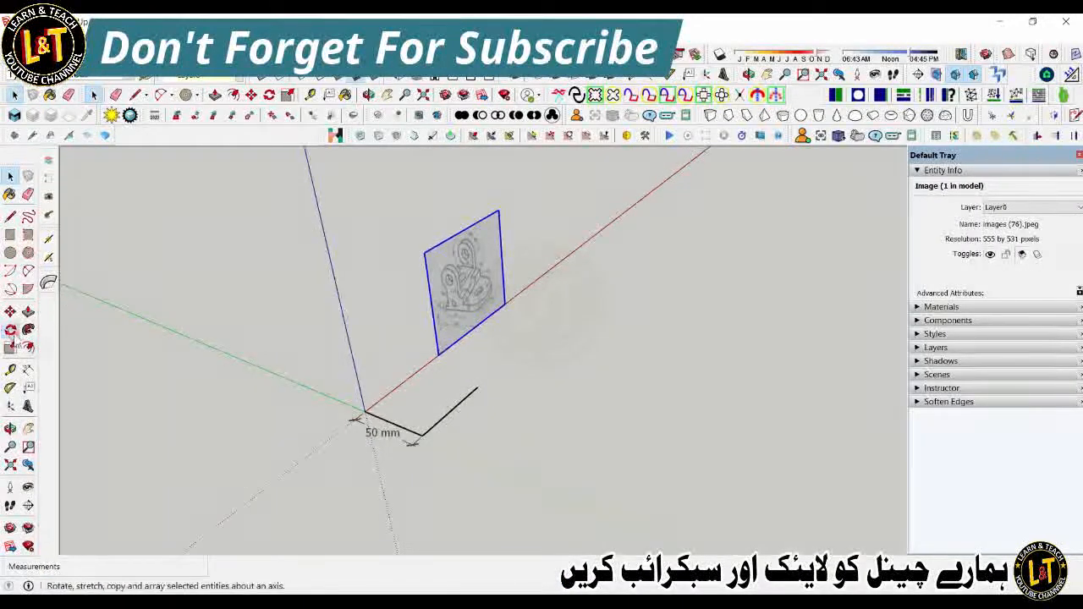
left_click(10, 329)
left_click(438, 355)
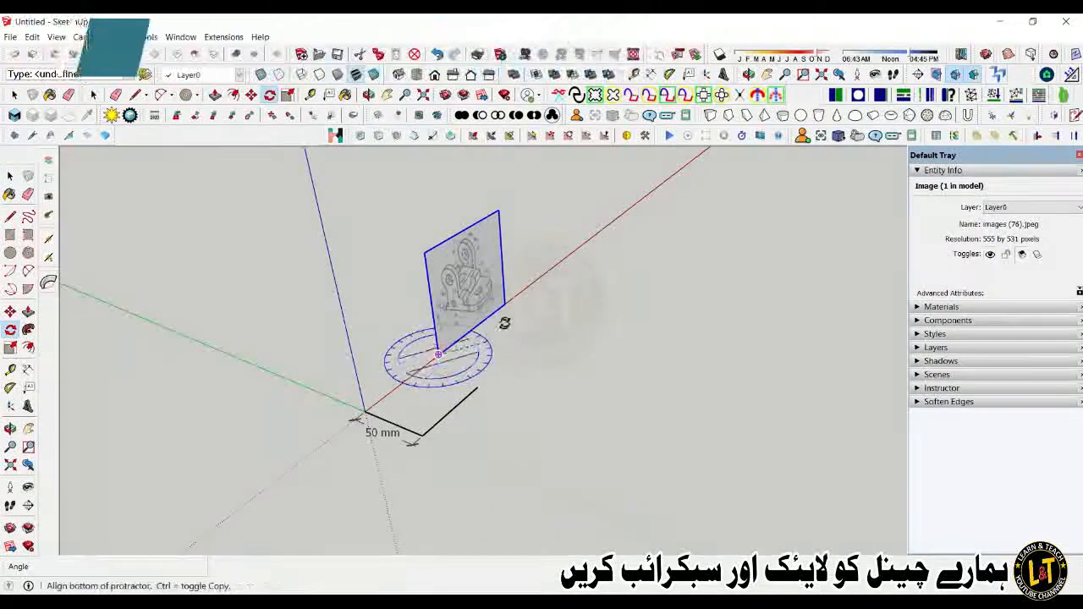
left_click(509, 303)
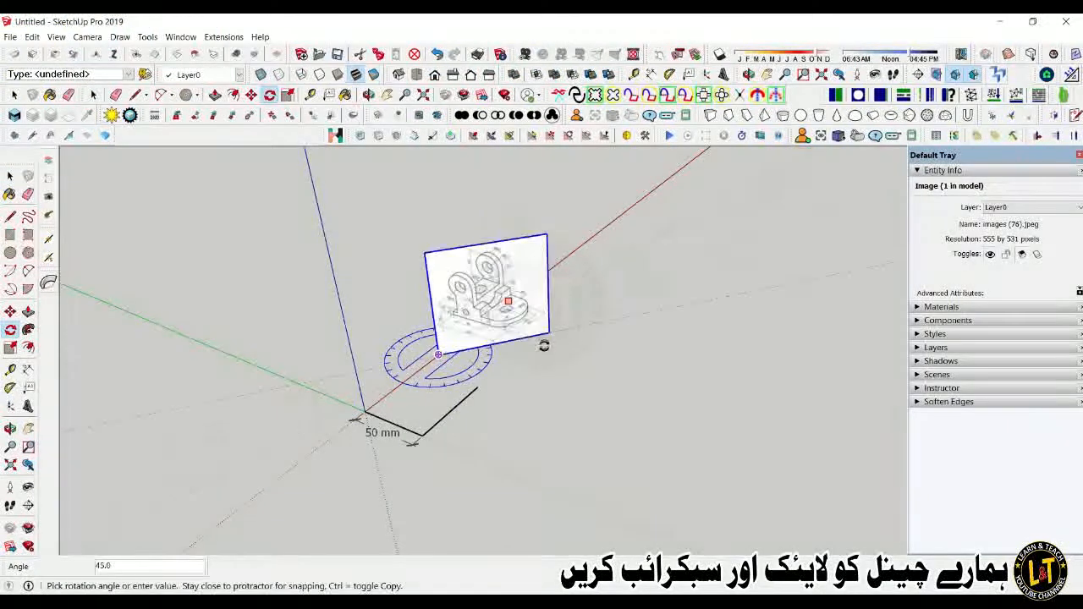
left_click(544, 349)
key("space")
Step: Move the reference image farther out along the red axis, away from the base outline
scroll(550, 362, "up", 5)
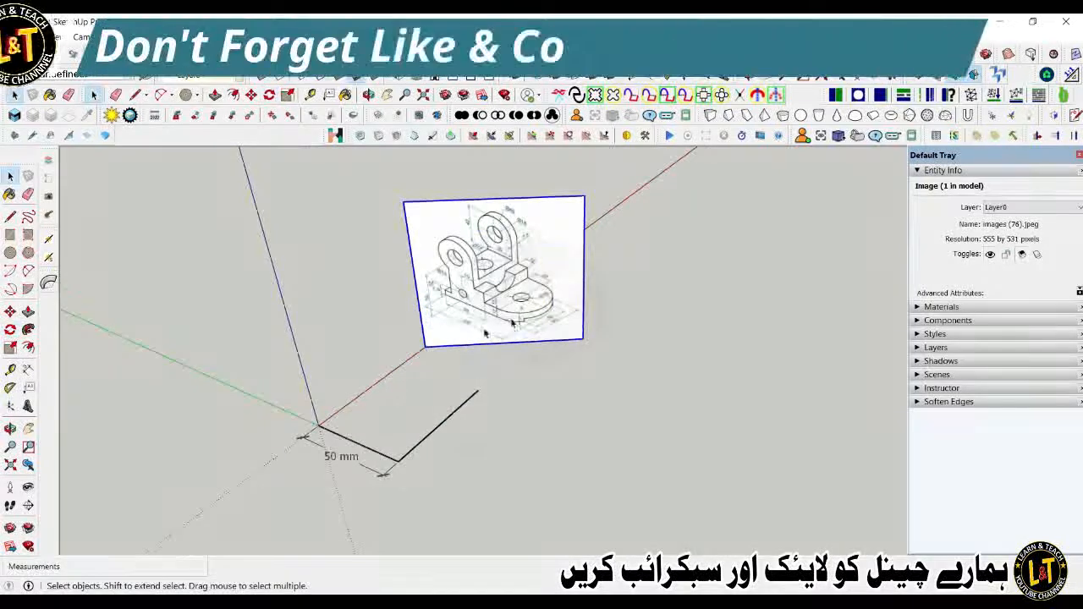
scroll(572, 361, "down", 2)
key("m")
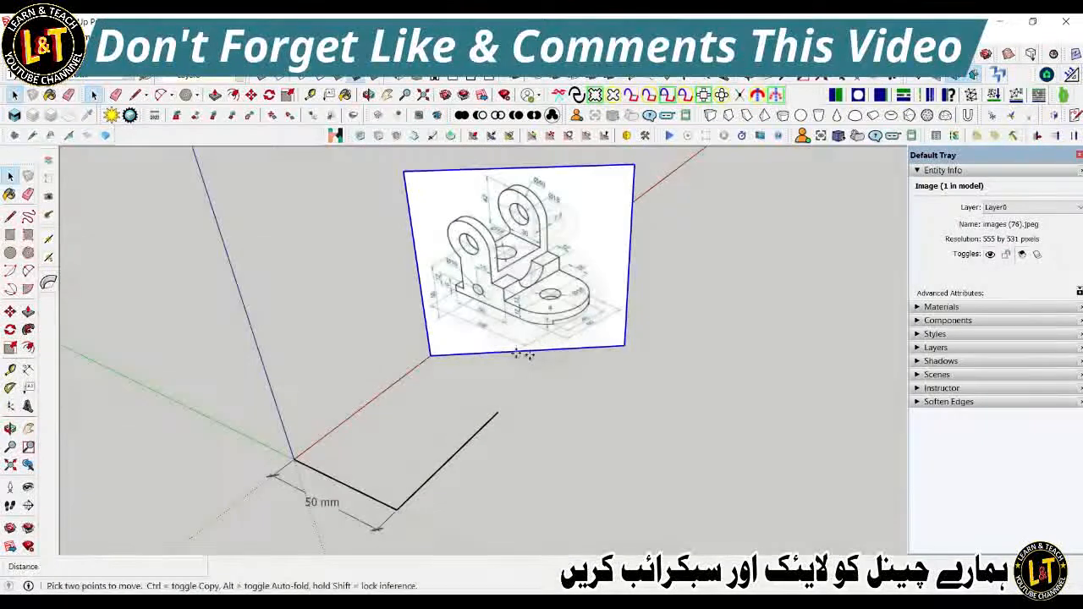
left_click(426, 362)
left_click(559, 258)
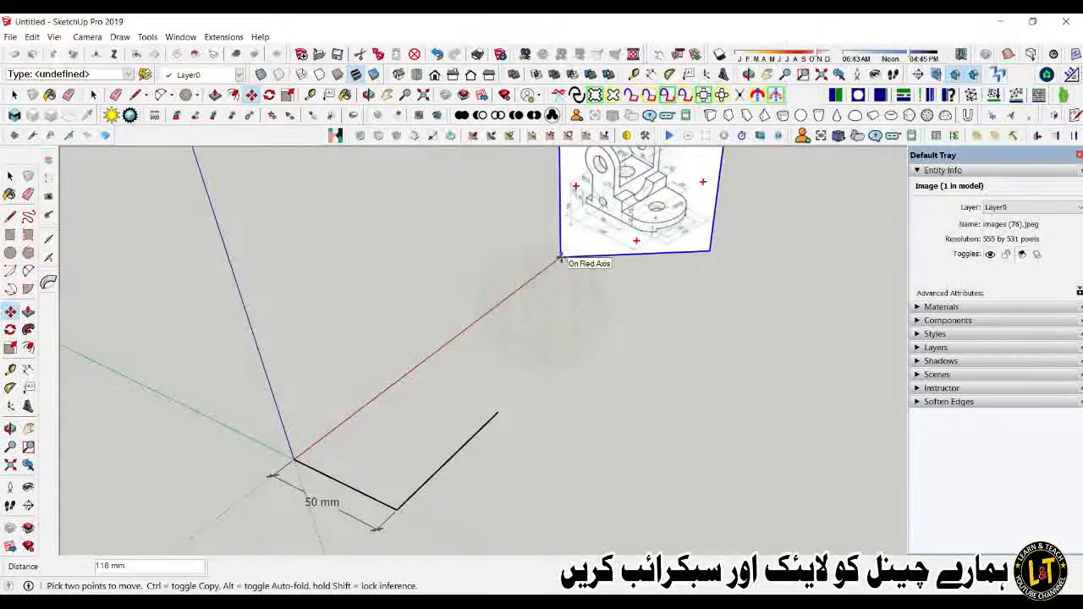
left_click(513, 294)
scroll(500, 325, "down", 2)
middle_click_drag(484, 428, 495, 373)
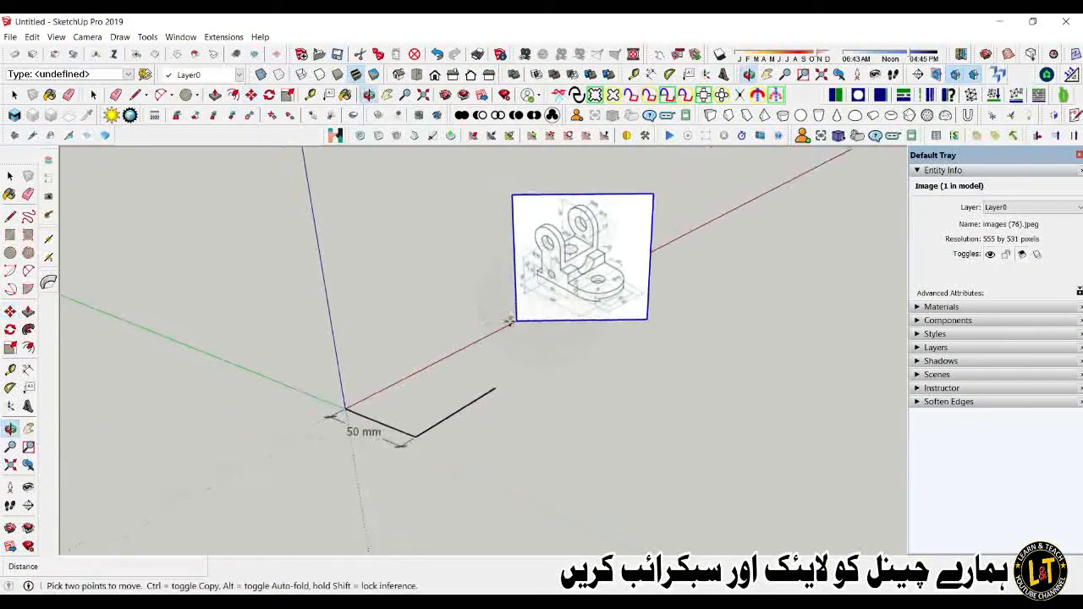
Step: Close the base rectangle with a 50 mm line parallel to the green axis and a line back to the origin
scroll(510, 310, "up", 1)
scroll(511, 304, "up", 2)
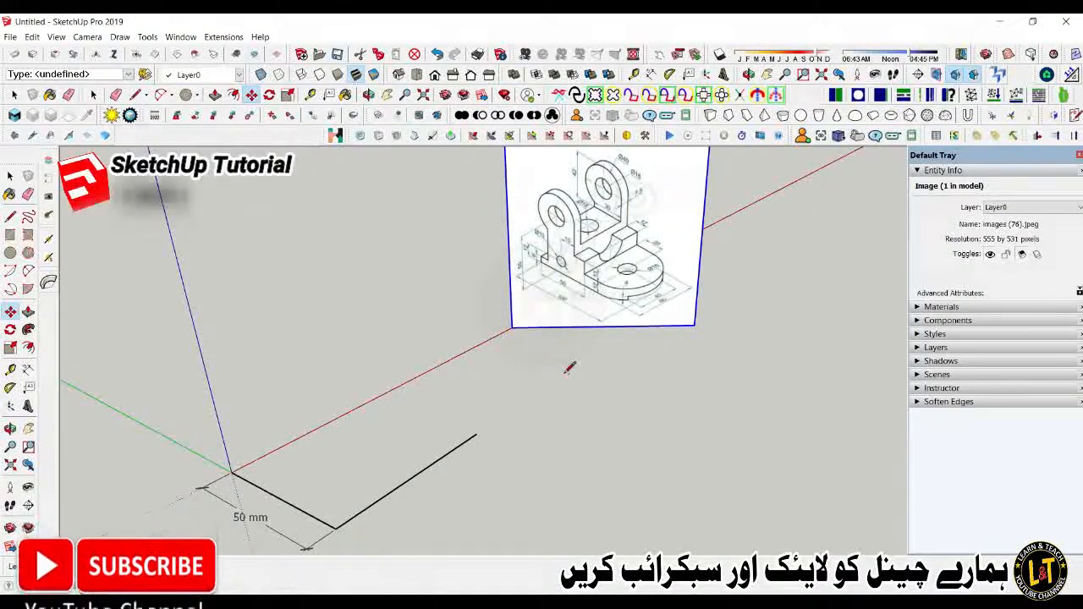
key("l")
left_click(477, 435)
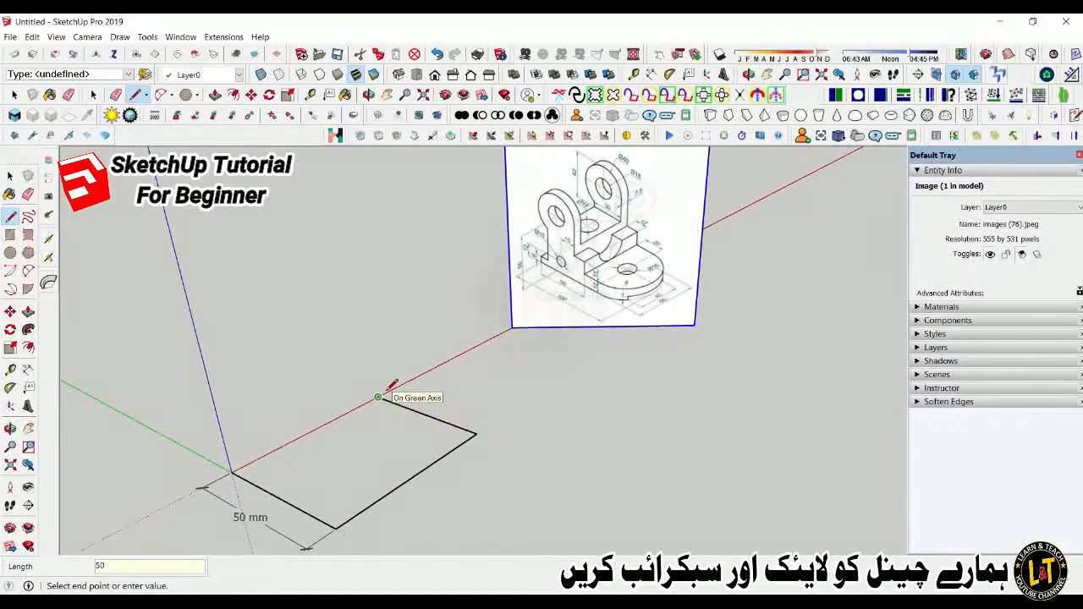
key("Return")
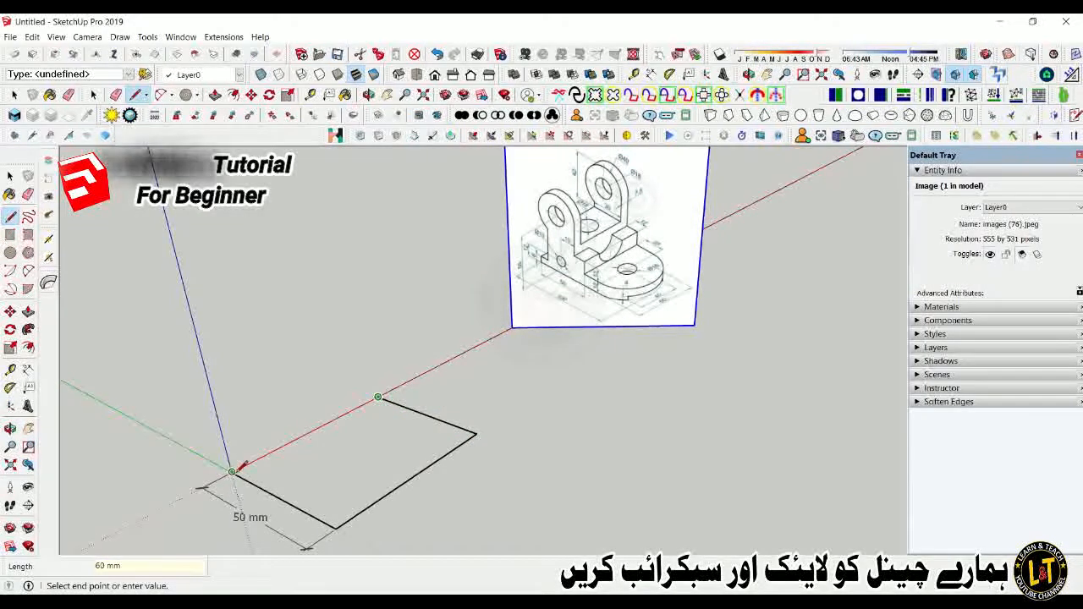
left_click(227, 466)
scroll(327, 466, "up", 2)
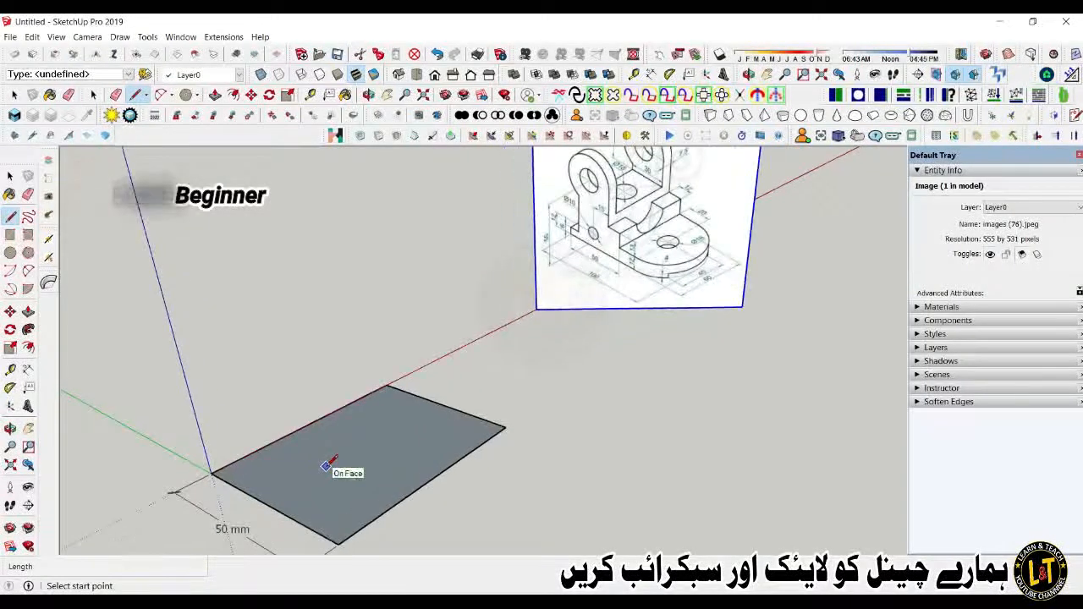
key("space")
Step: Push/pull the base rectangle upward 12 mm, following the thickness in the reference drawing
scroll(625, 265, "up", 3)
scroll(631, 262, "up", 2)
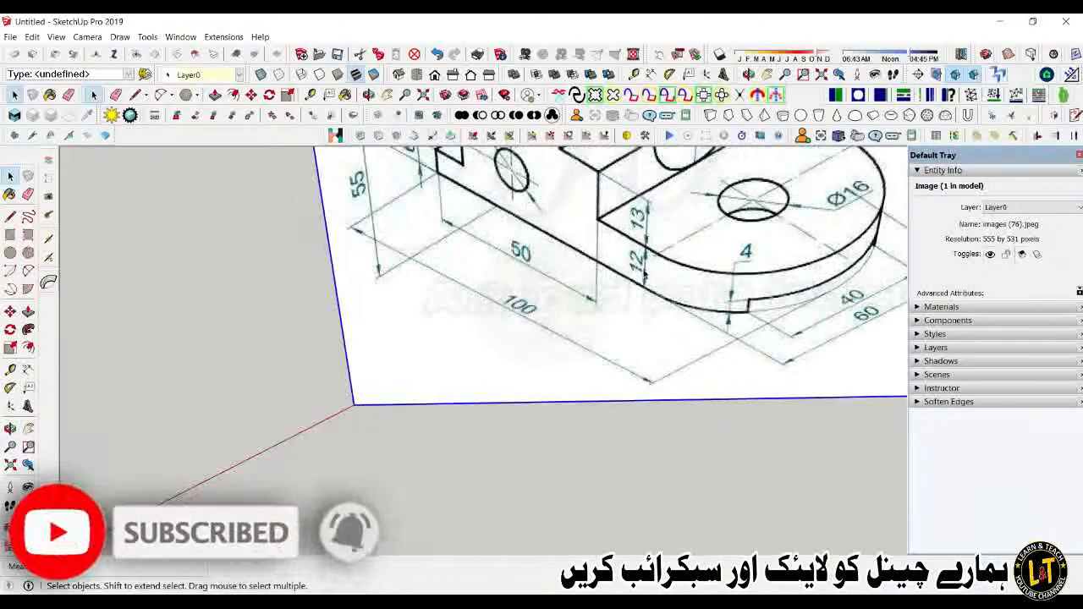
scroll(644, 264, "down", 5)
scroll(641, 269, "down", 3)
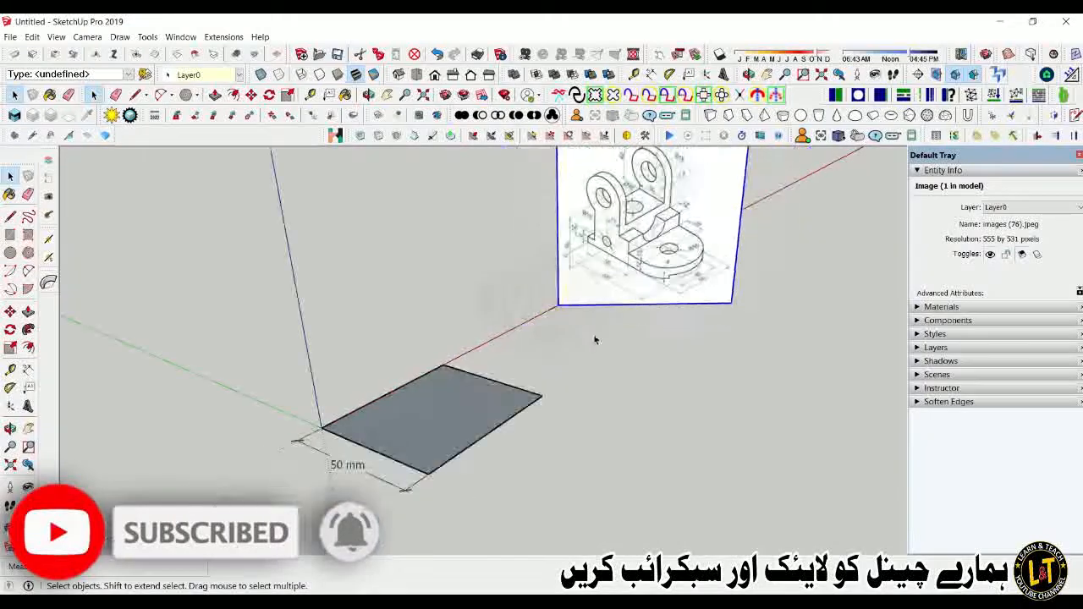
key("p")
left_click(428, 452)
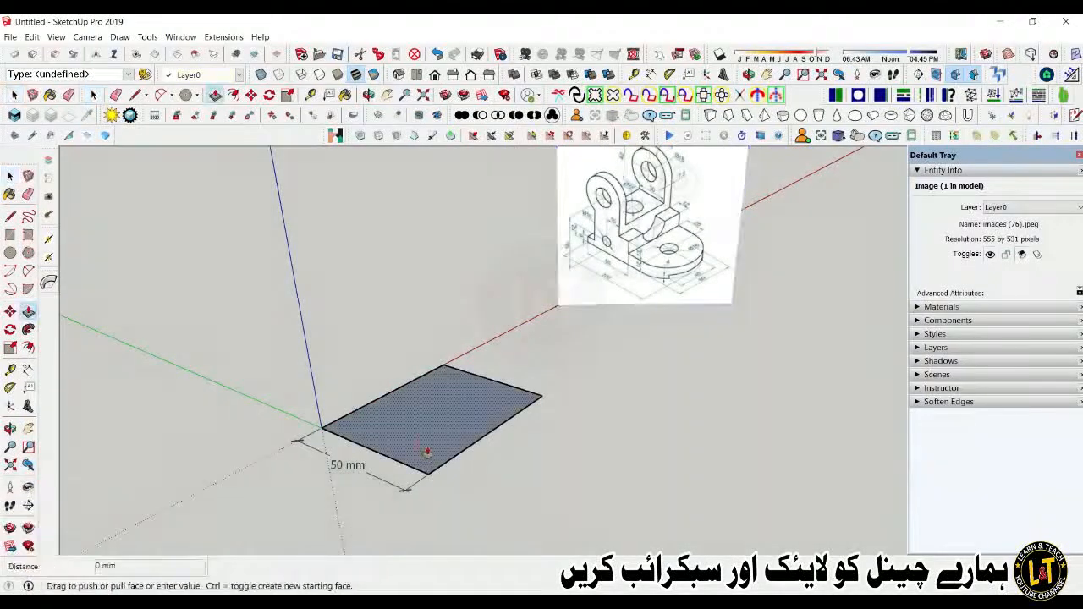
left_click(426, 442)
type("12")
key("Return")
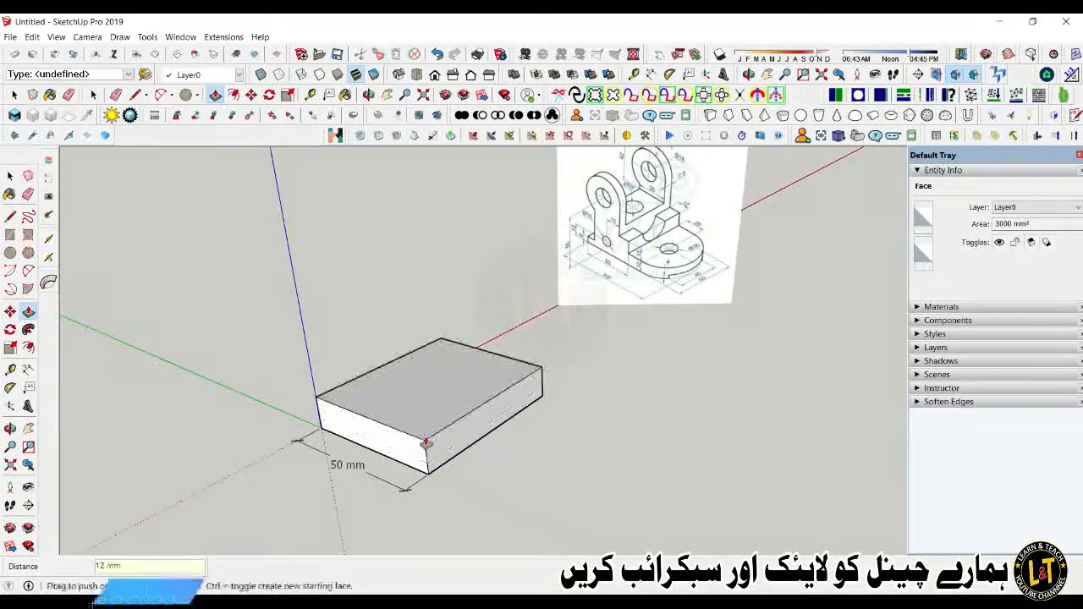
key("space")
scroll(433, 364, "up", 3)
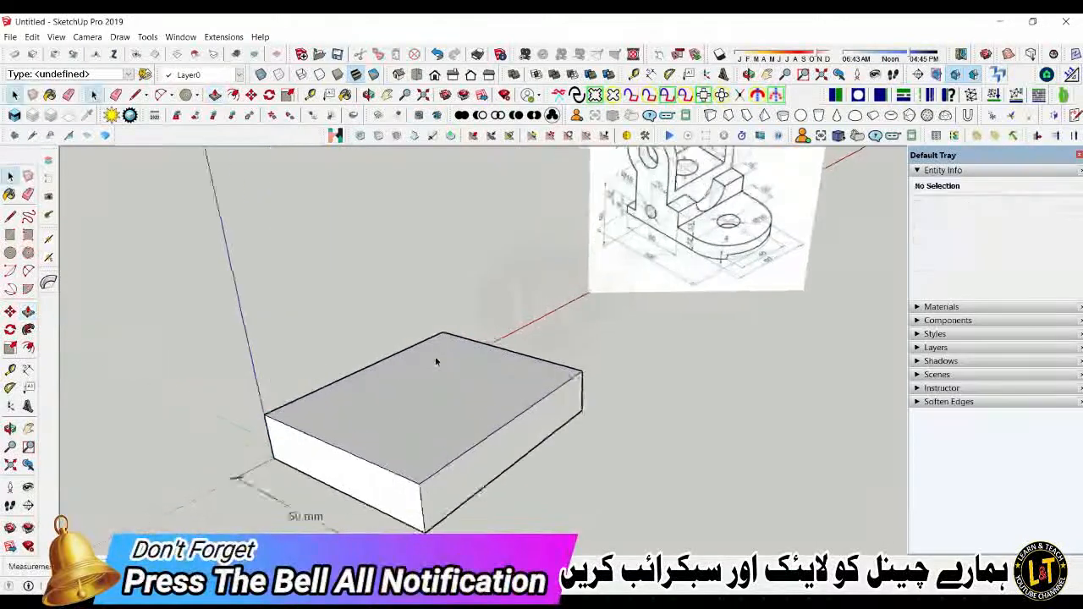
scroll(475, 467, "down", 2)
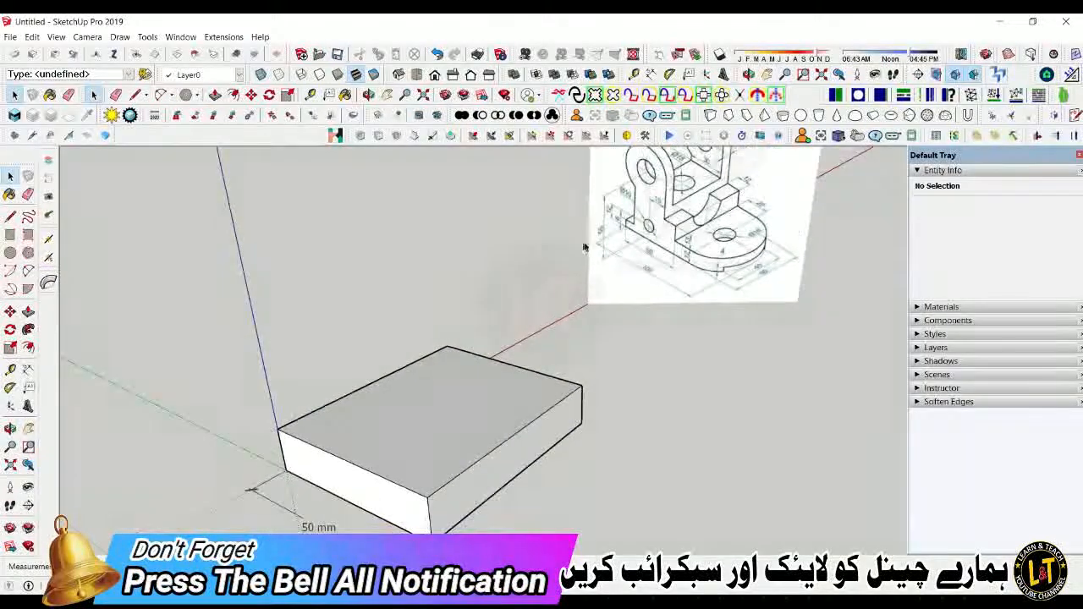
Step: Examine the reference drawing's base plate, including the rounded end, its thickness and the overall dimensions
scroll(634, 241, "up", 5)
scroll(633, 298, "down", 5)
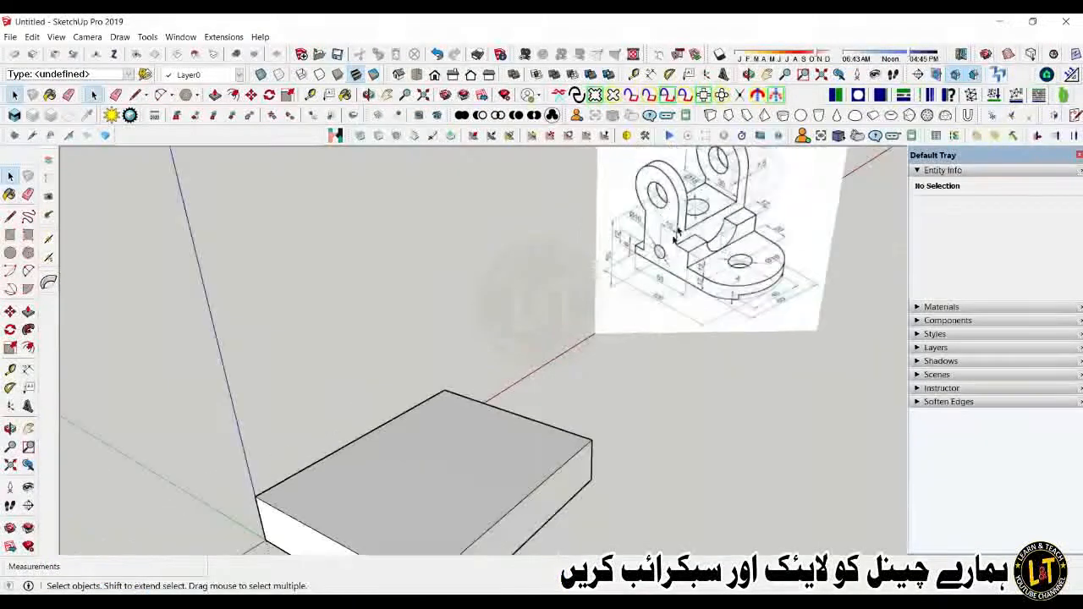
scroll(675, 239, "up", 6)
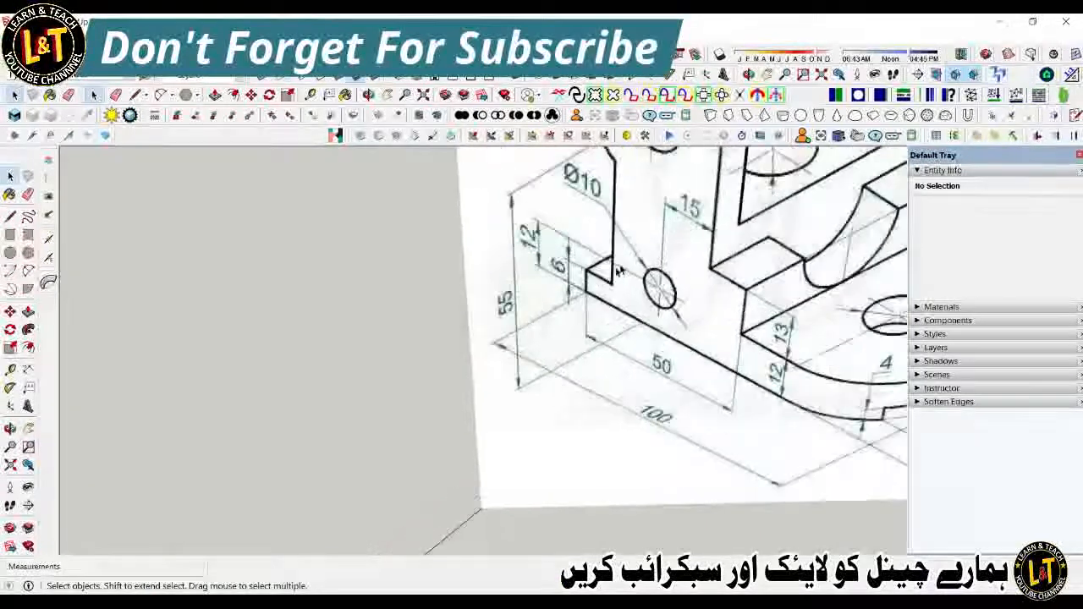
scroll(619, 271, "down", 4)
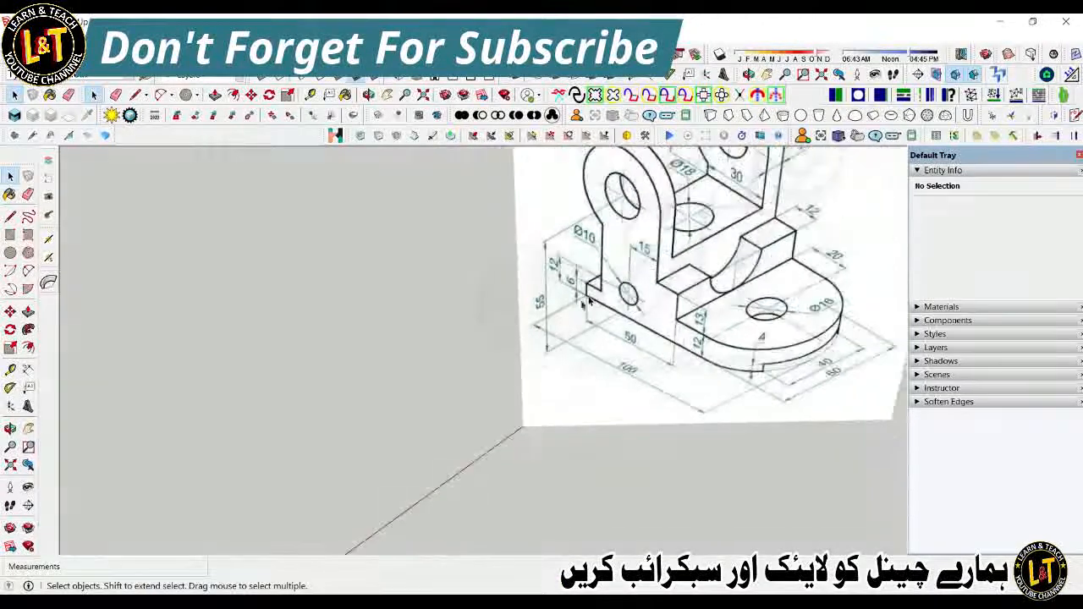
scroll(614, 211, "down", 1)
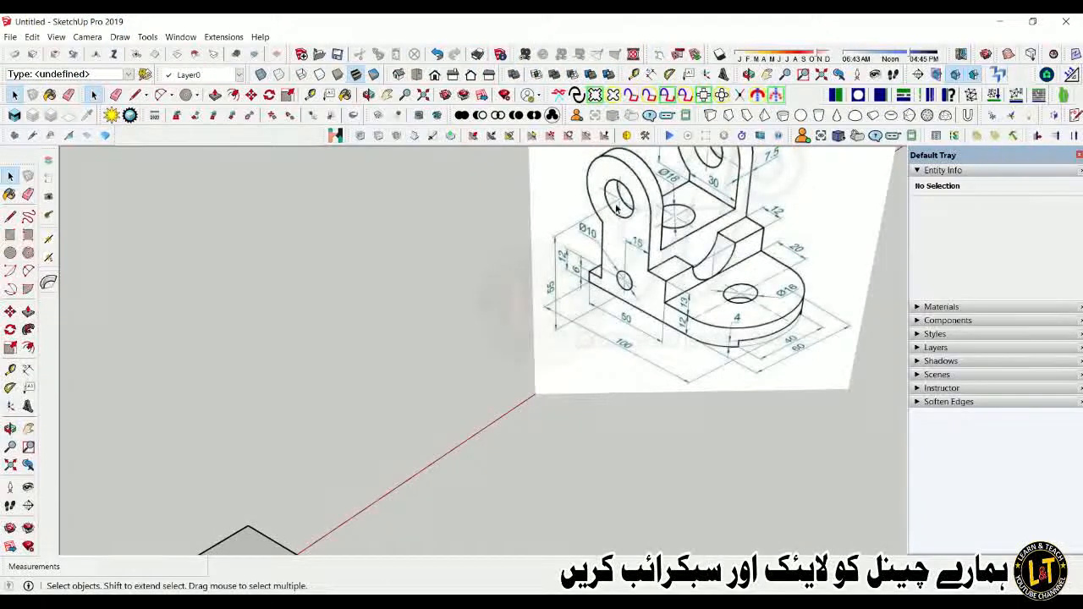
scroll(587, 264, "down", 2)
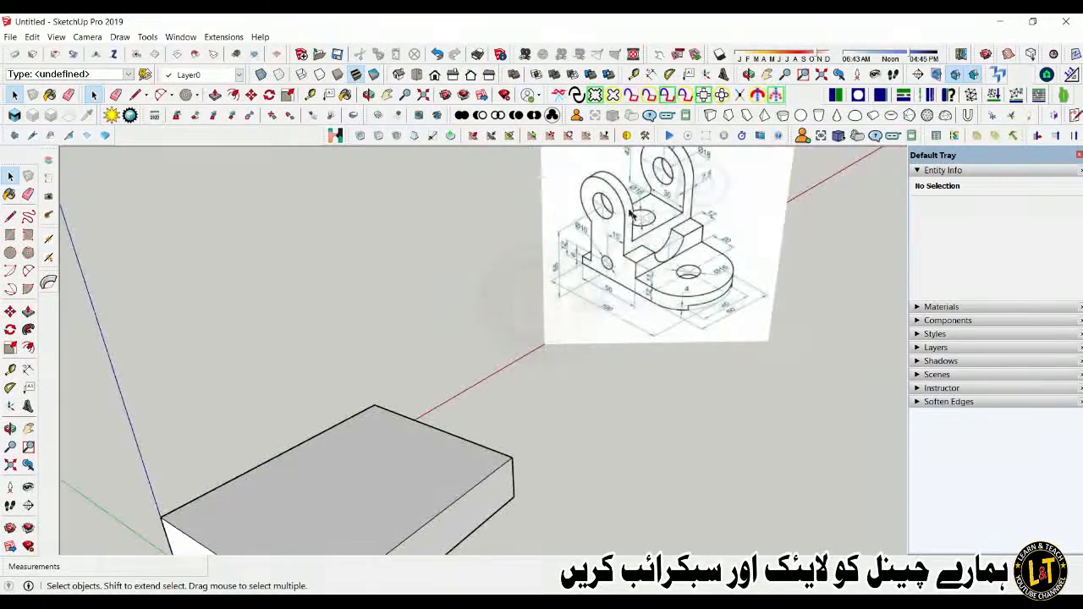
scroll(633, 215, "down", 3)
scroll(702, 262, "up", 4)
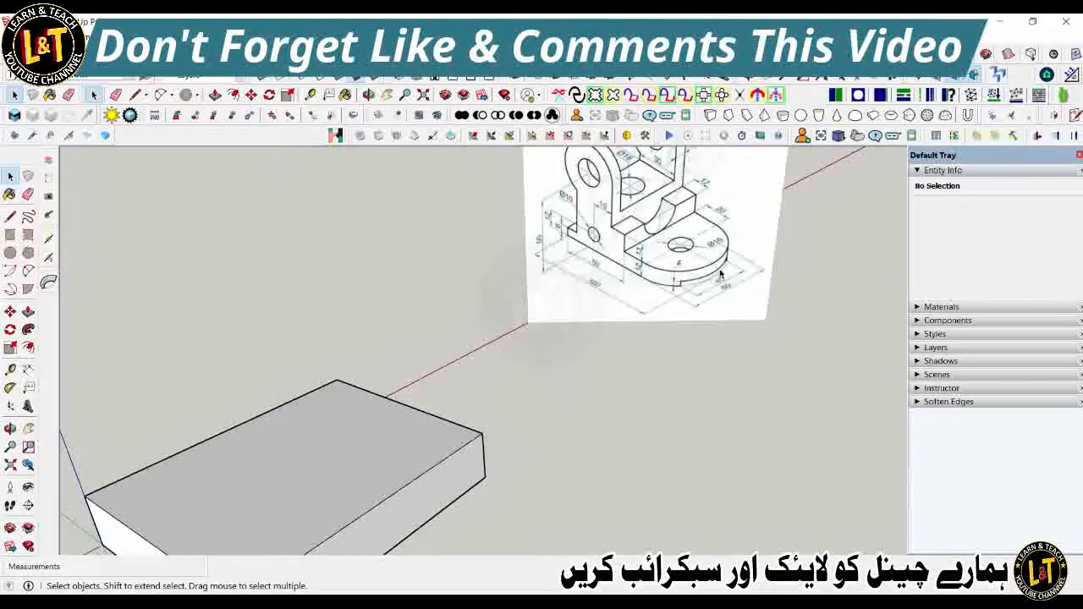
scroll(722, 271, "up", 4)
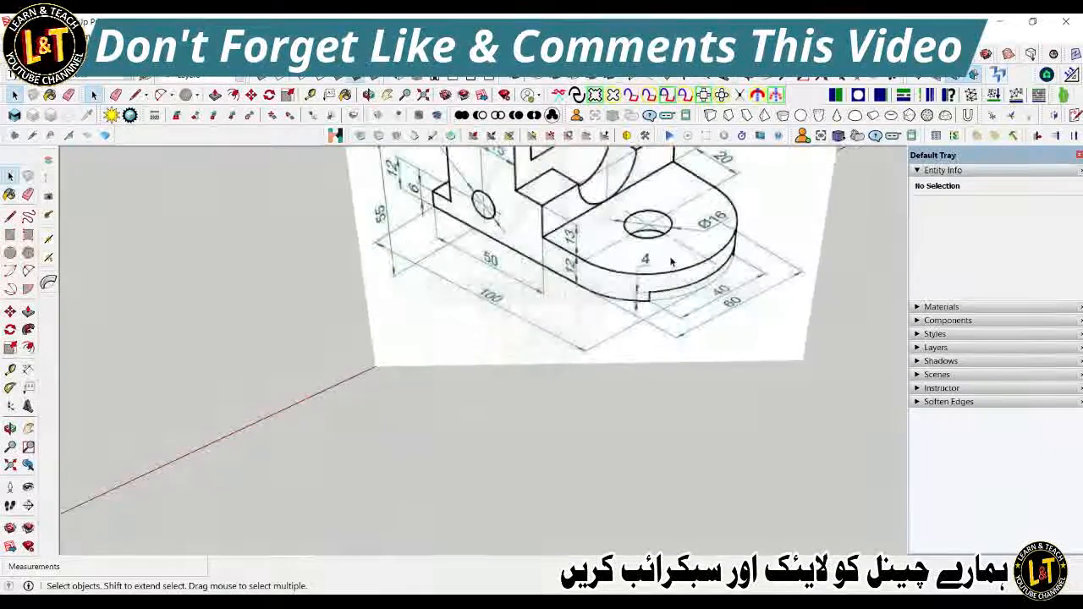
scroll(672, 262, "down", 3)
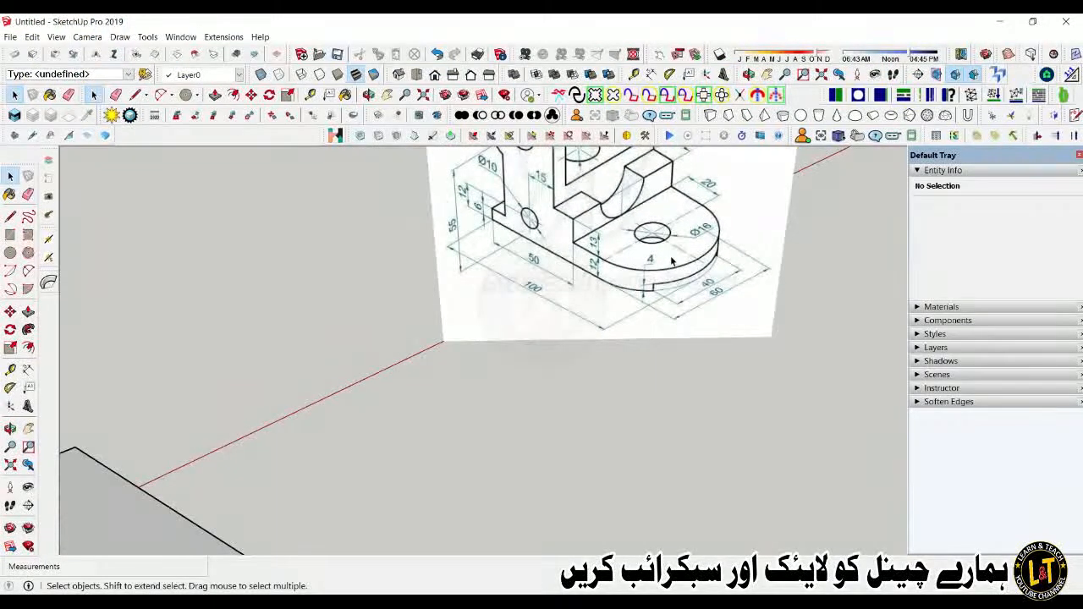
scroll(640, 254, "down", 4)
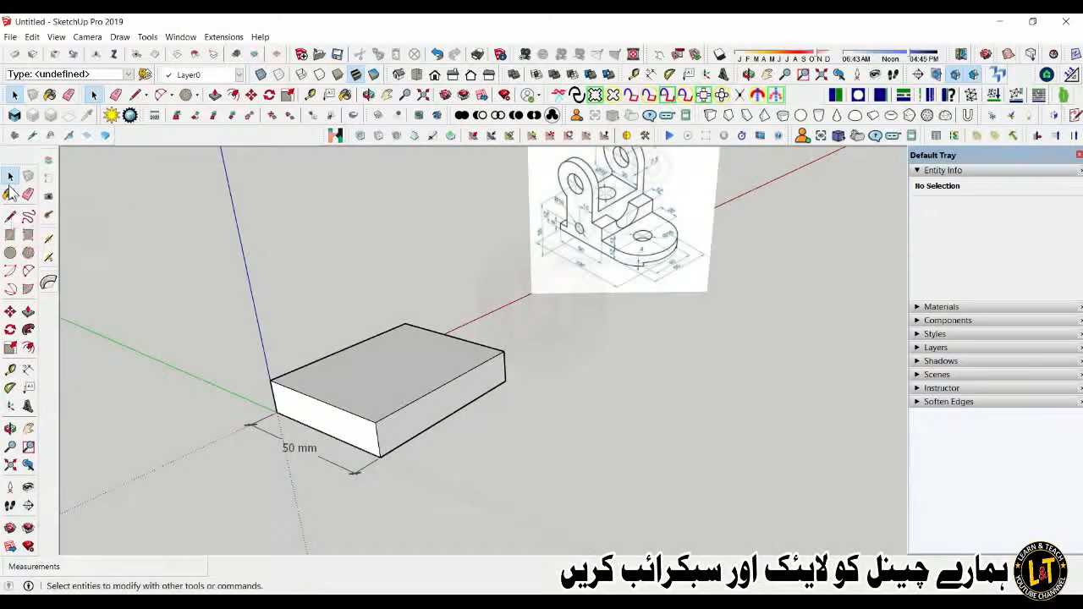
Step: Draw a half-circle arc with a 30 mm bulge outward from the bottom edge of the block's 60 mm side
left_click(28, 271)
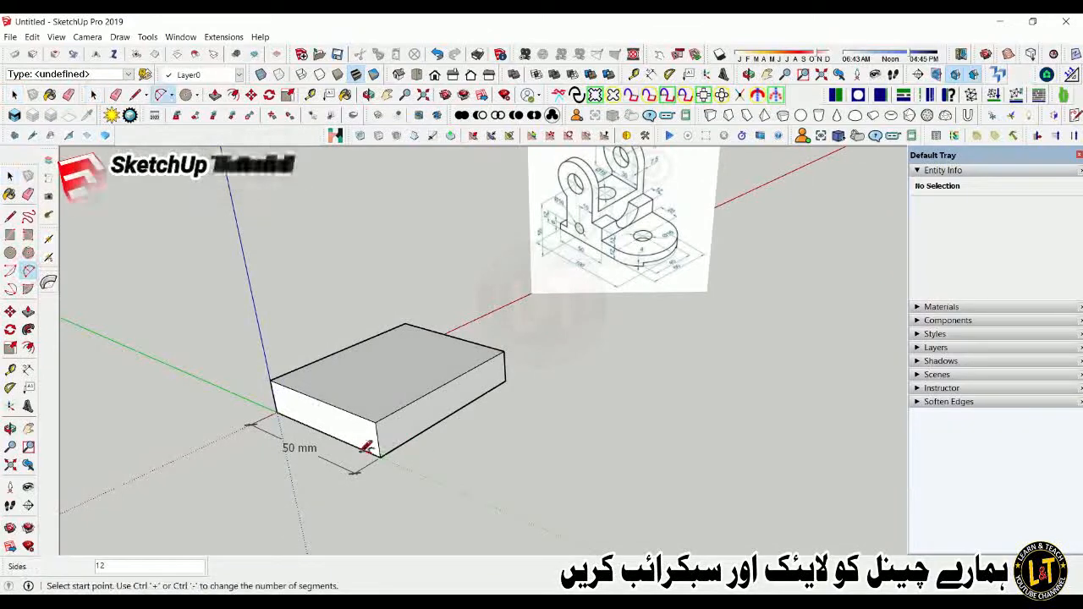
middle_click_drag(363, 448, 394, 470)
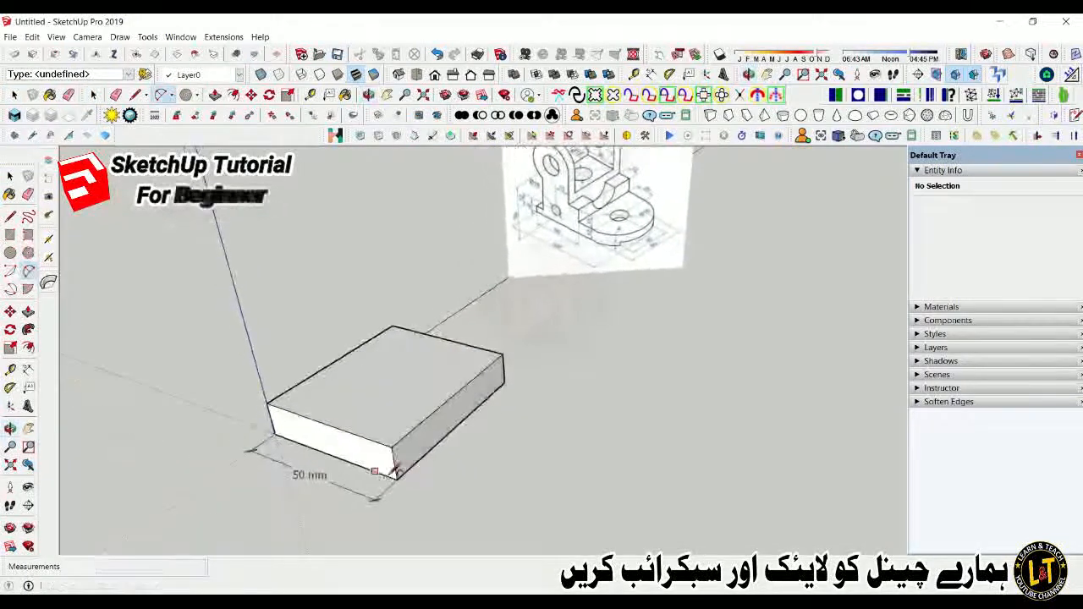
left_click(397, 479)
left_click(505, 381)
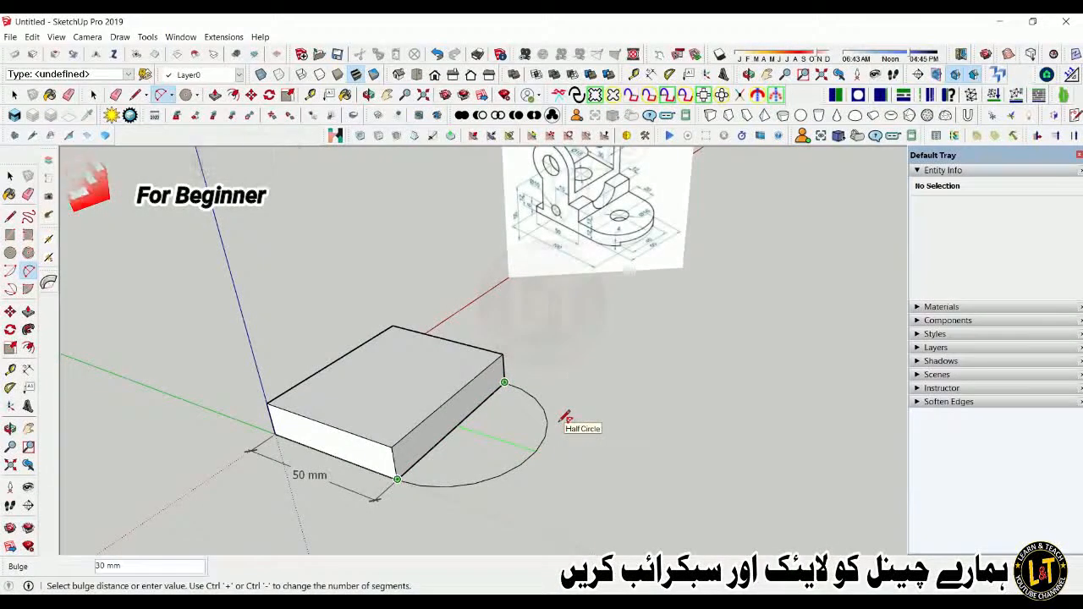
type("30")
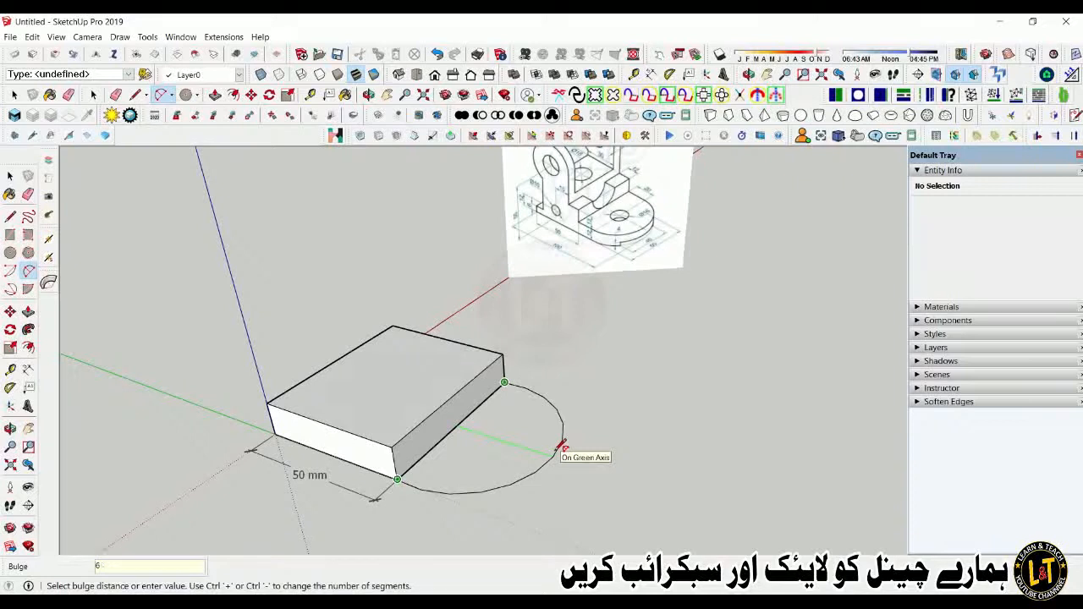
key("Return")
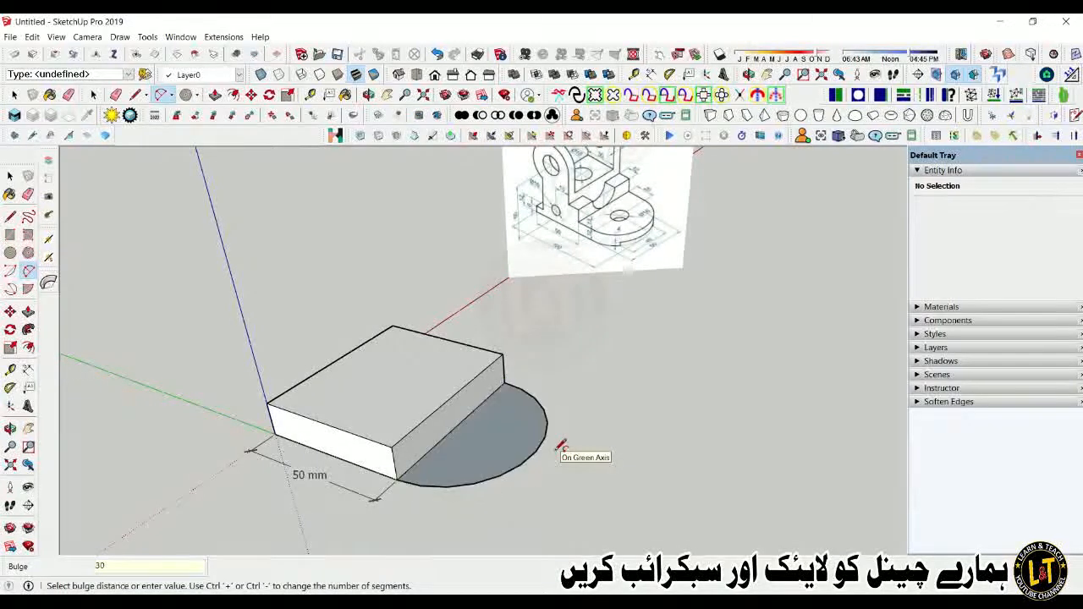
key("space")
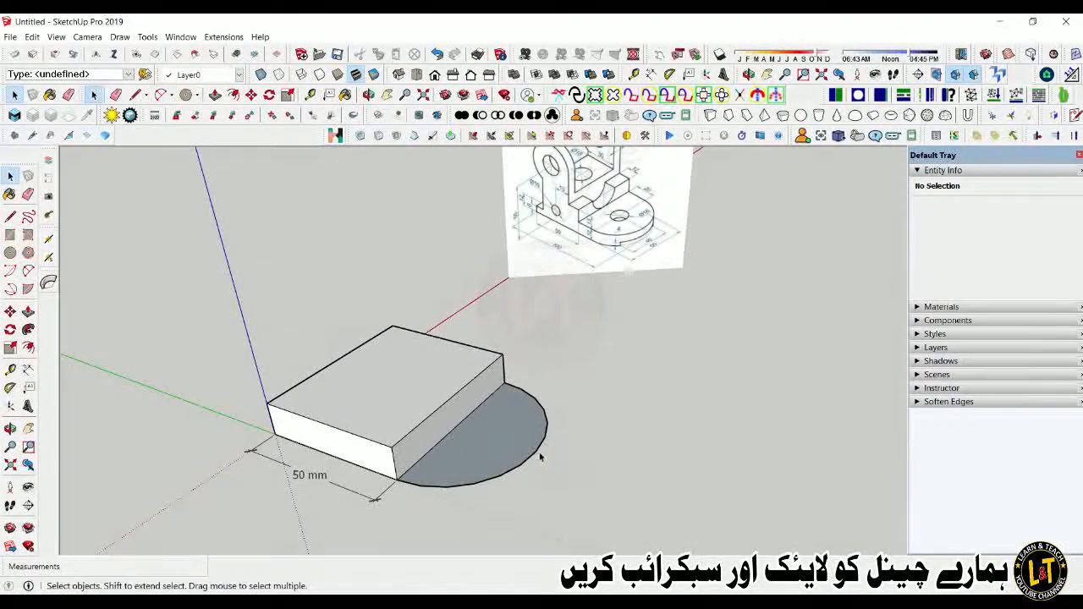
Step: Set the half-circle arc's segments to 50 to smooth the curve
left_click(536, 457)
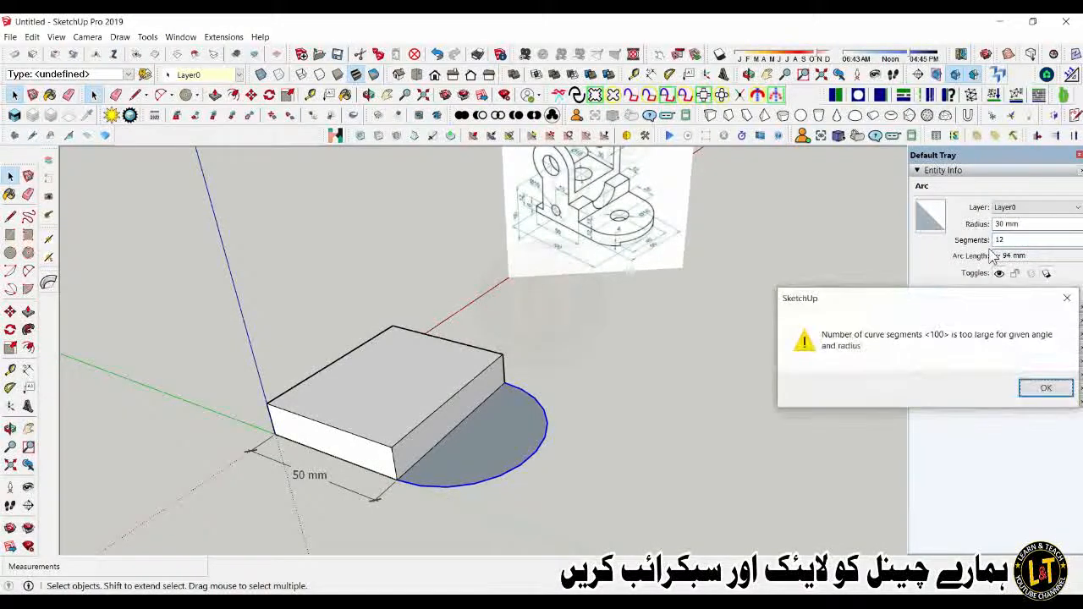
left_click(1046, 390)
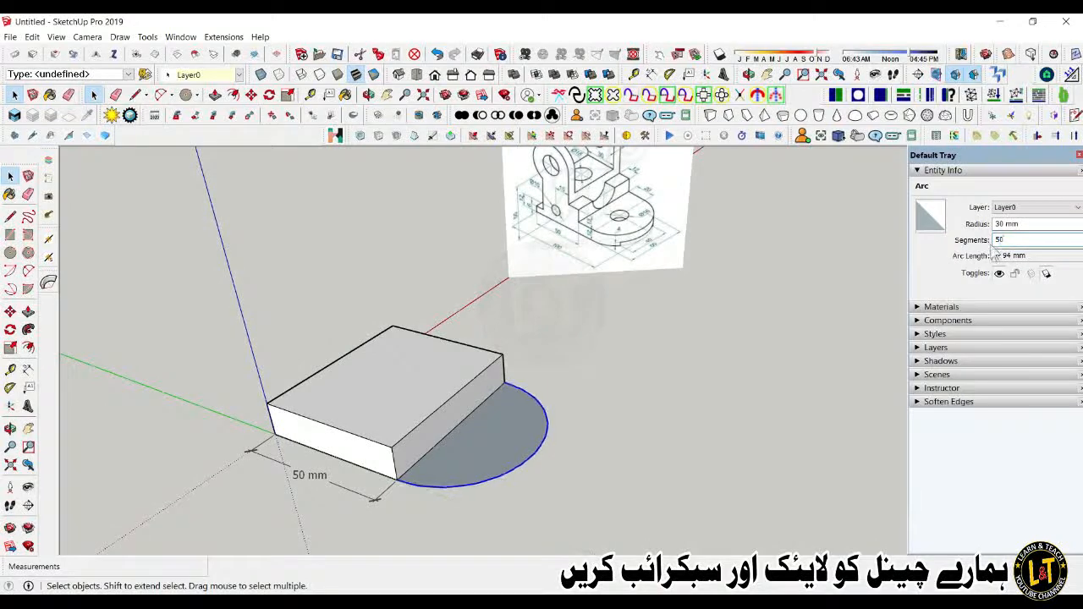
key("Return")
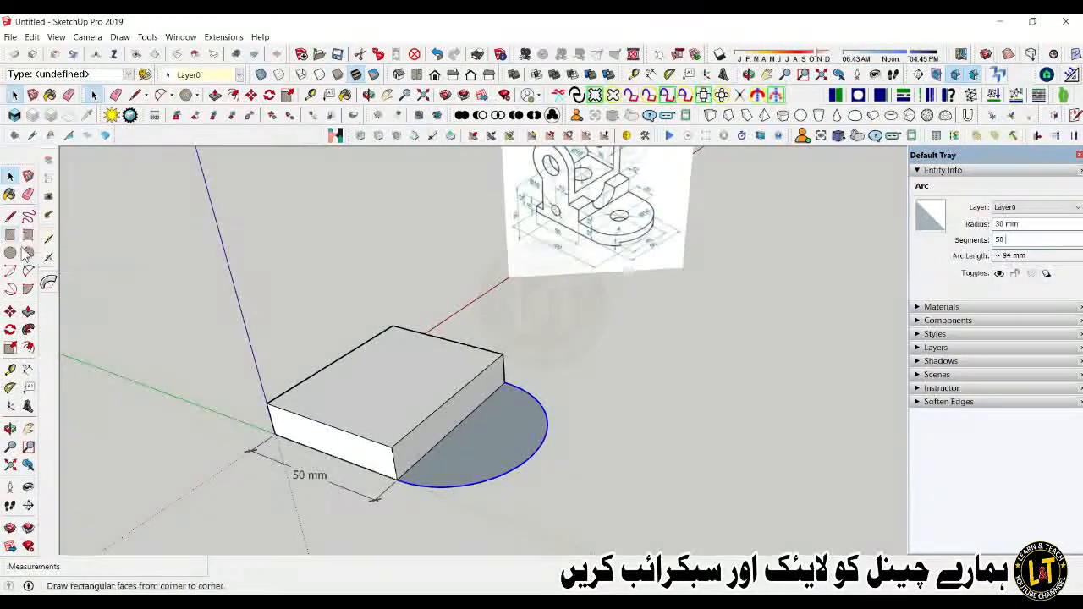
Step: Try to push/pull the half-round face 12 mm up to the block's top
left_click(28, 312)
left_click(436, 442)
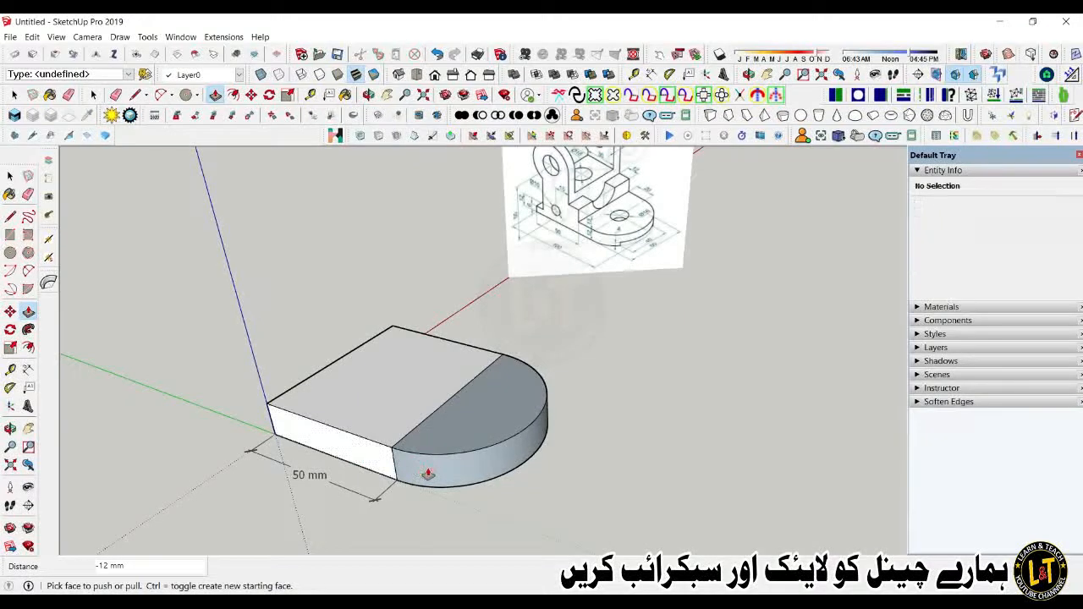
key("ctrl+z")
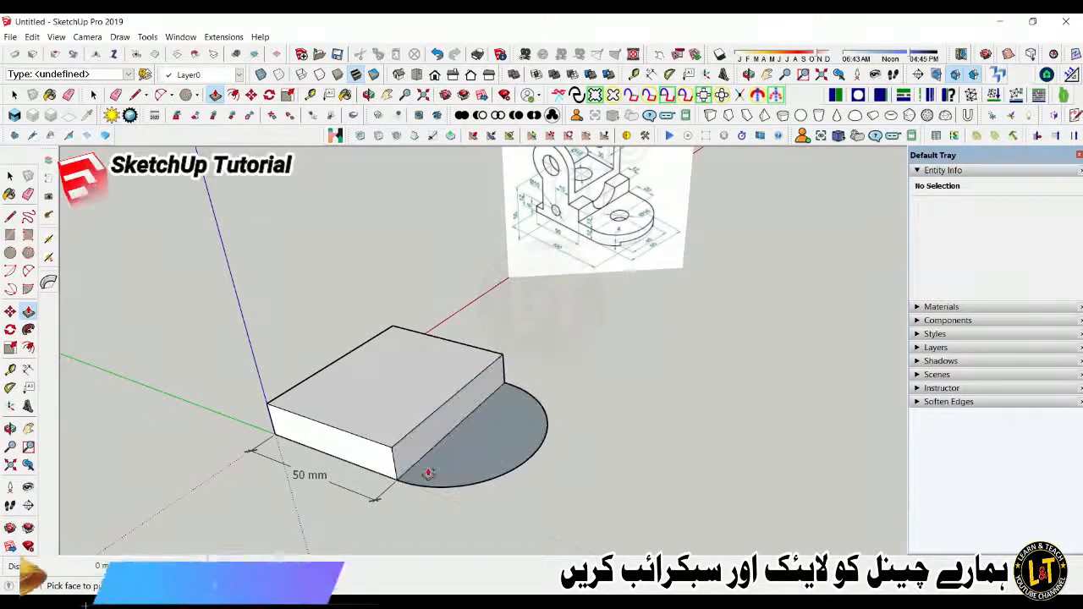
Step: Reverse the half-round face so its front side points upward
key("space")
left_click(435, 477)
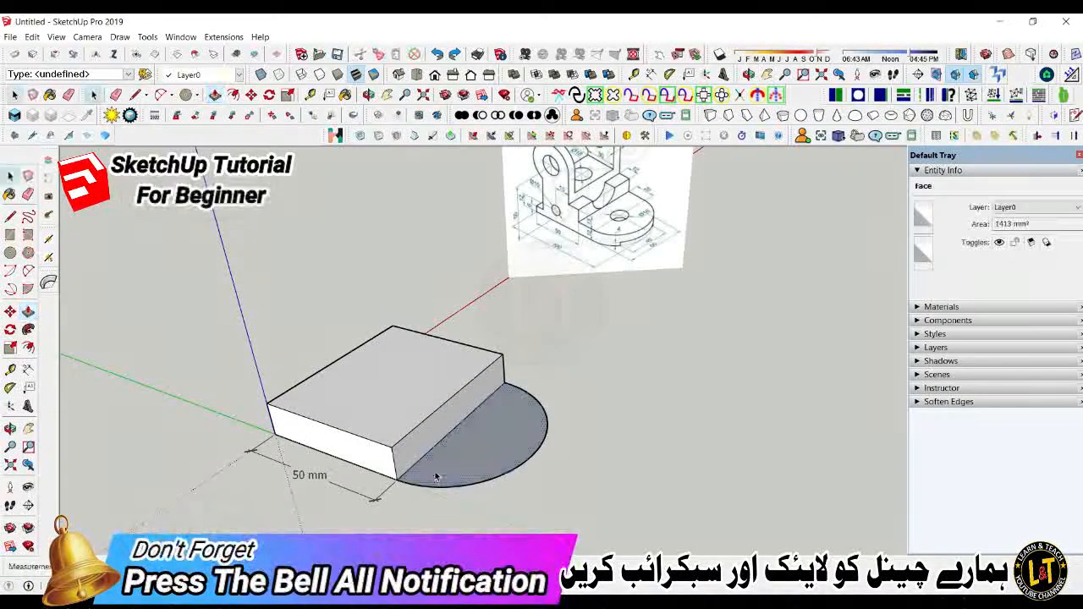
double_click(435, 476)
right_click(435, 474)
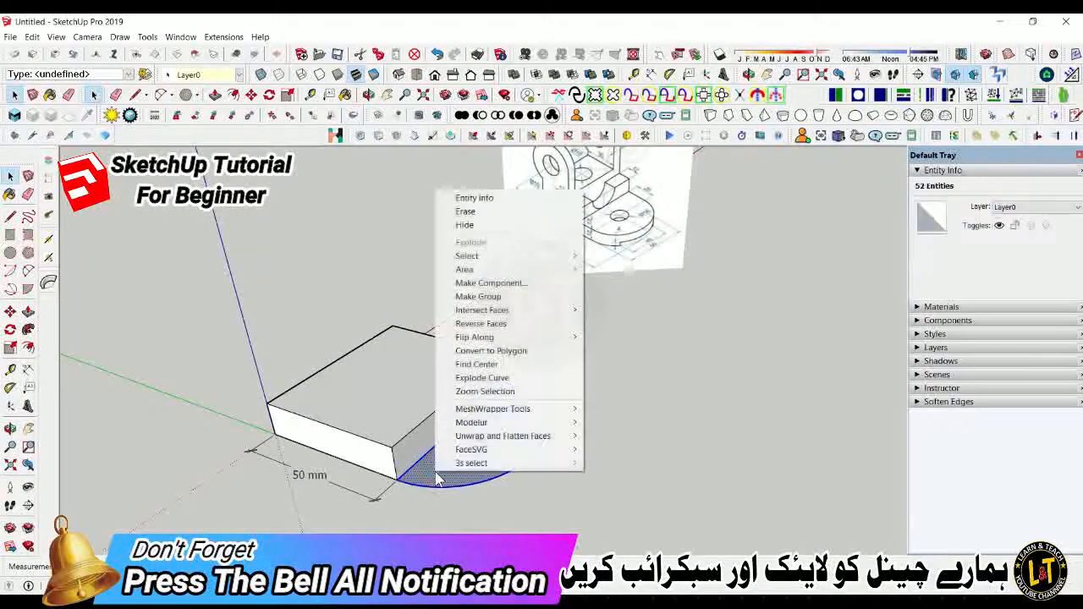
left_click(489, 323)
left_click(588, 466)
Step: Push/pull the reversed half-round face upward 12 mm, level with the block's top face
scroll(490, 456, "up", 1)
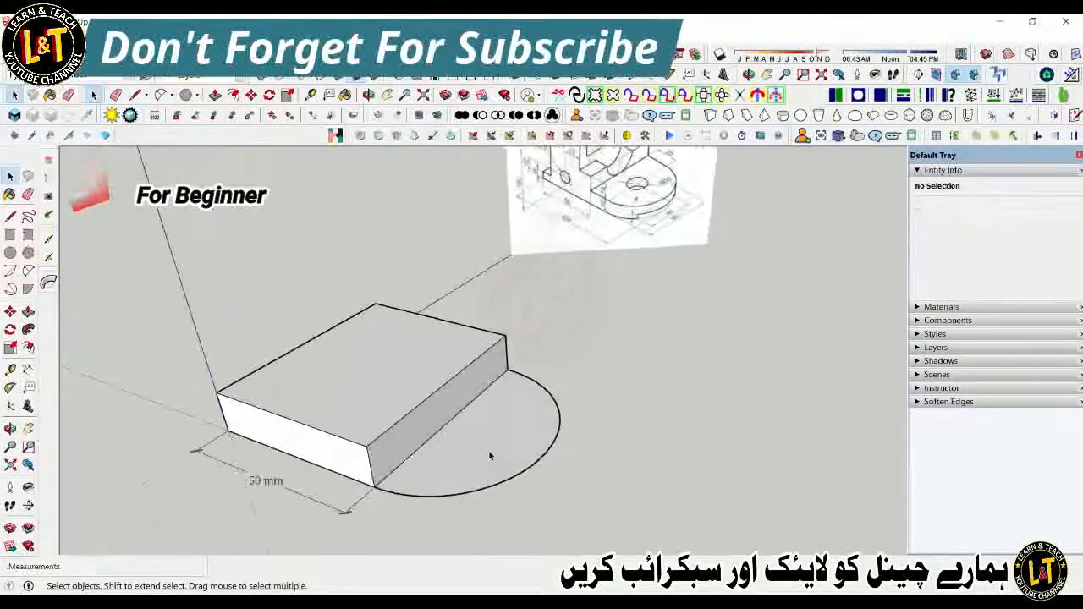
key("p")
left_click(483, 449)
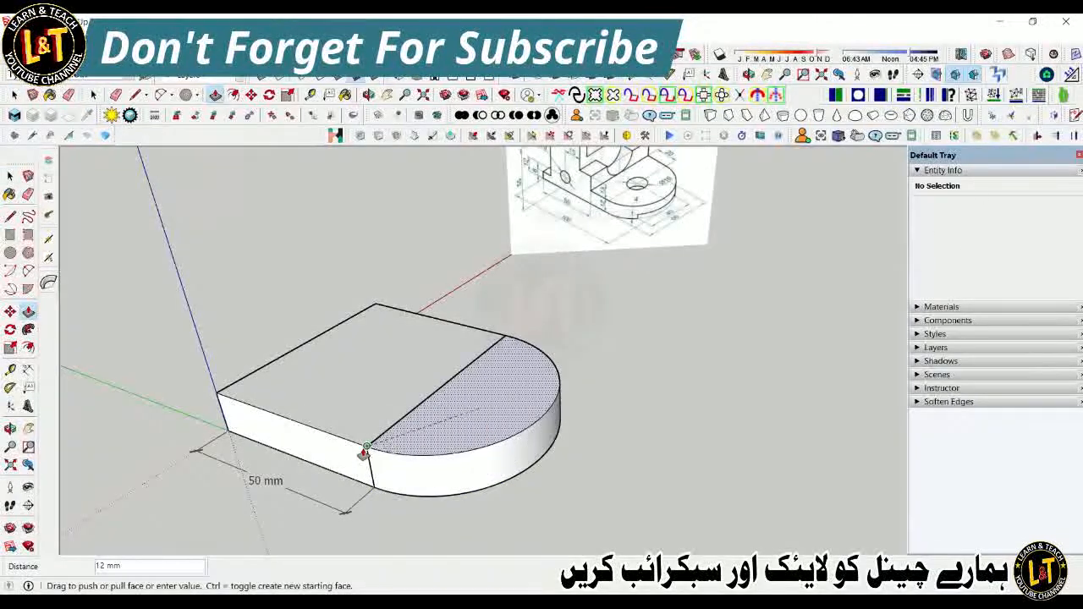
left_click(366, 448)
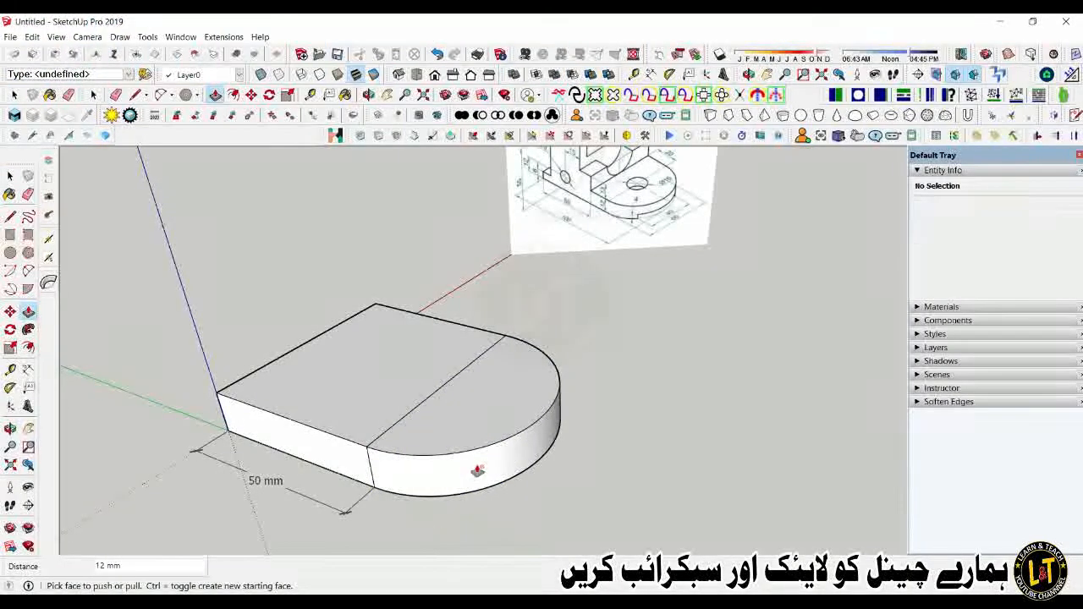
Step: Place a guide 12 mm inward from the seam on the block's top and draw a 60 mm line along it
scroll(477, 471, "down", 1)
middle_click_drag(464, 419, 437, 427)
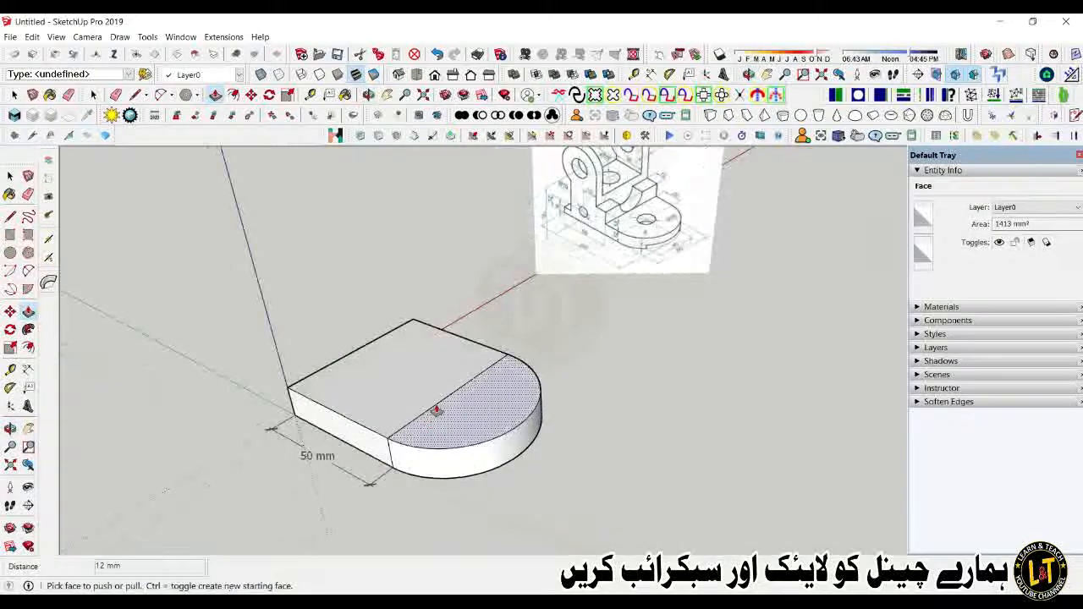
scroll(436, 411, "down", 1)
key("t")
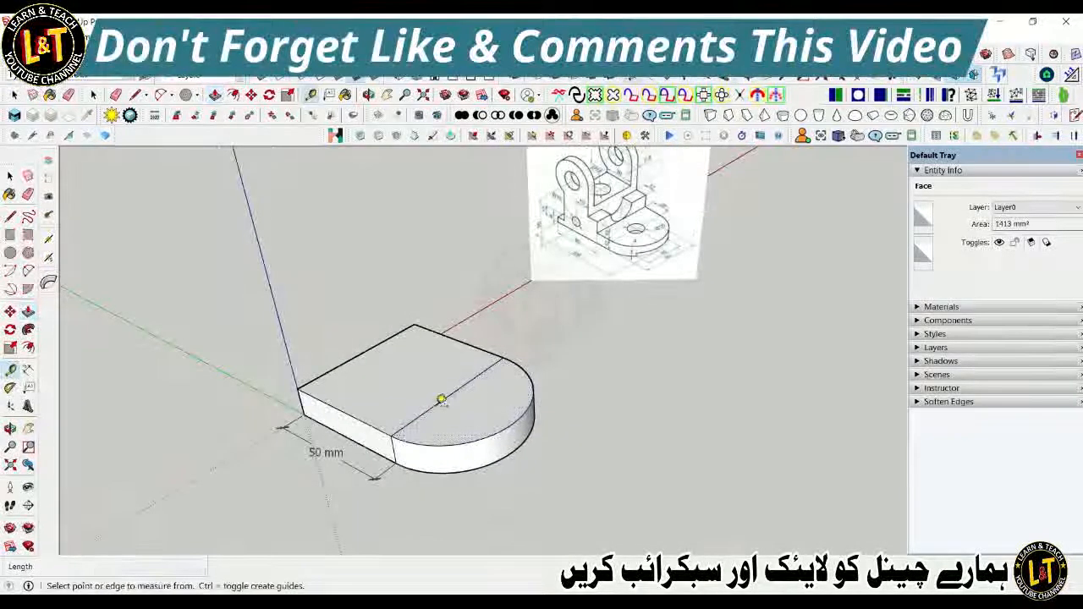
scroll(695, 166, "up", 3)
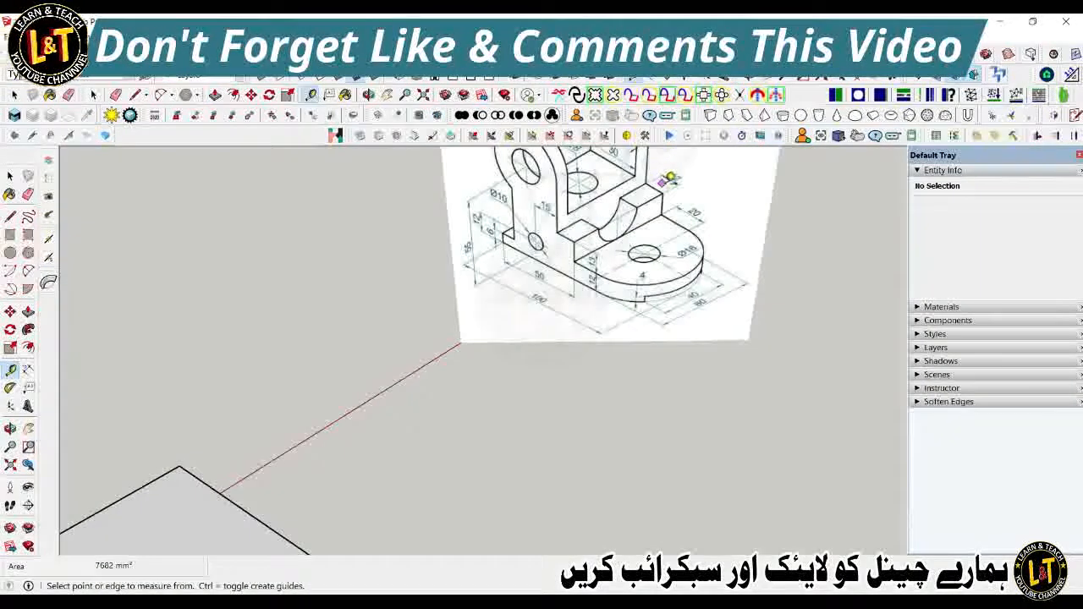
scroll(595, 240, "down", 4)
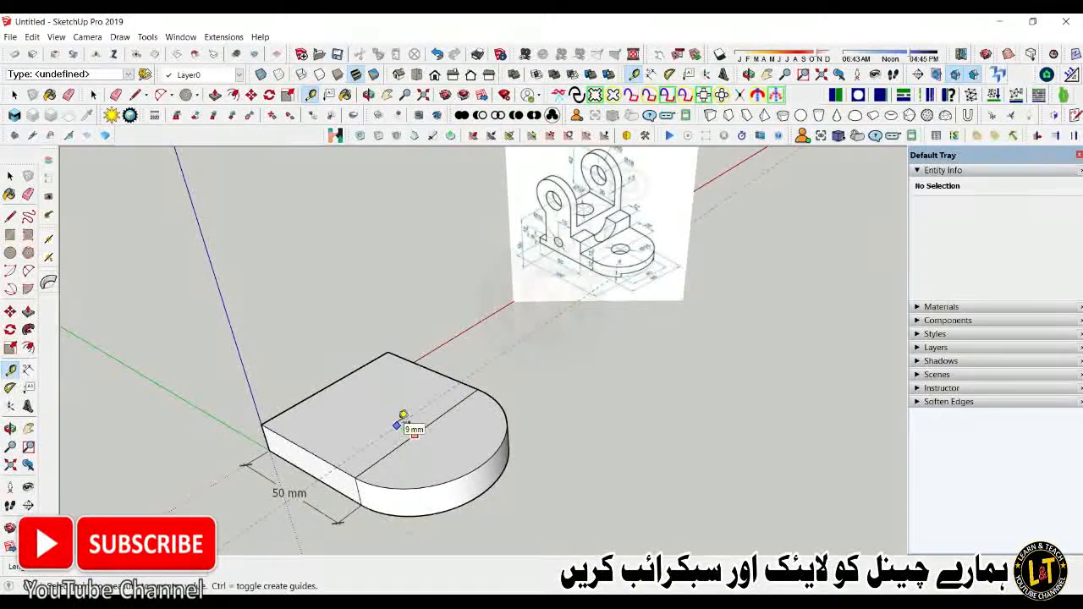
type("12")
key("Return")
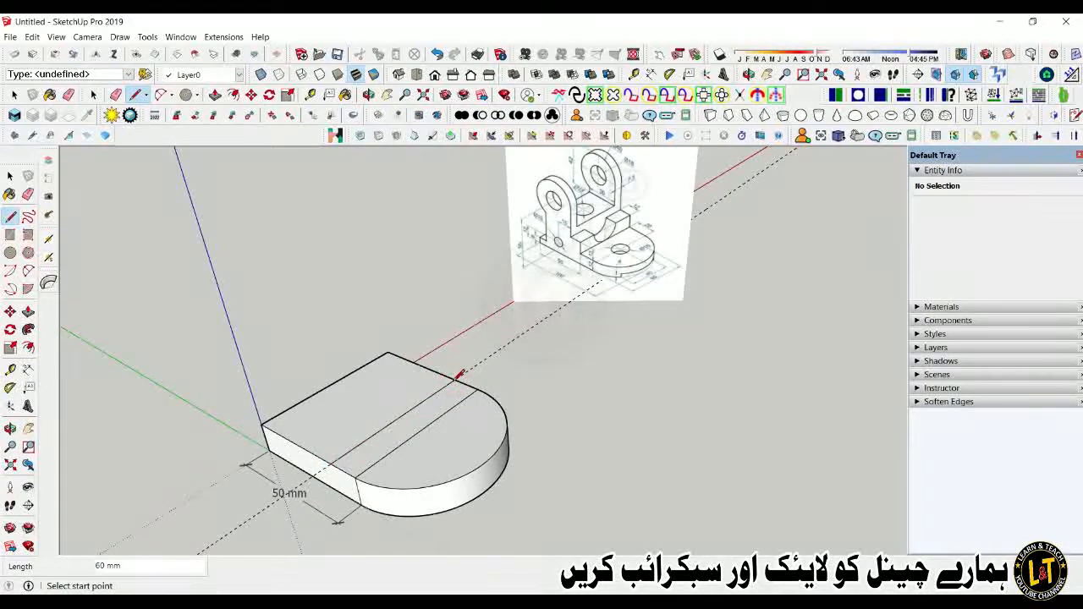
key("space")
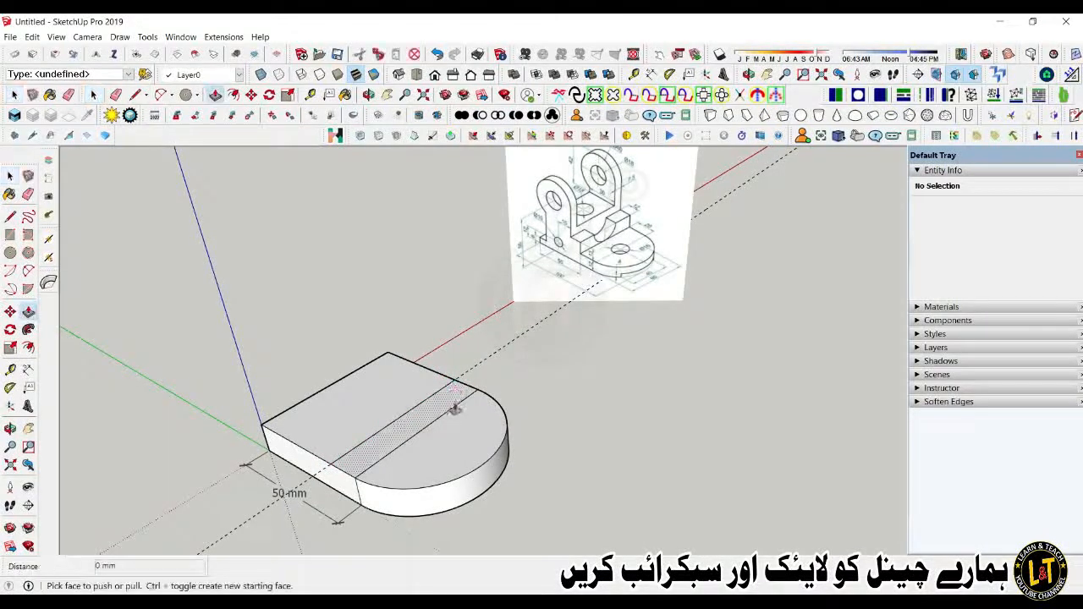
Step: Push/pull the 12 mm wide strip upward 13 mm, following the step height in the reference drawing
left_click(454, 409)
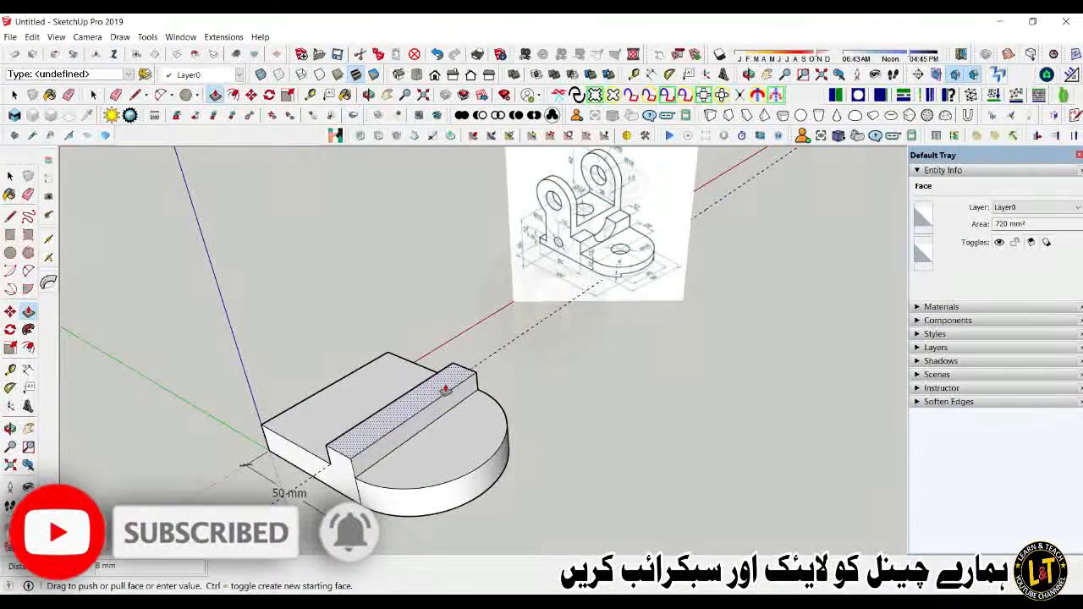
left_click(477, 375)
scroll(604, 290, "up", 8)
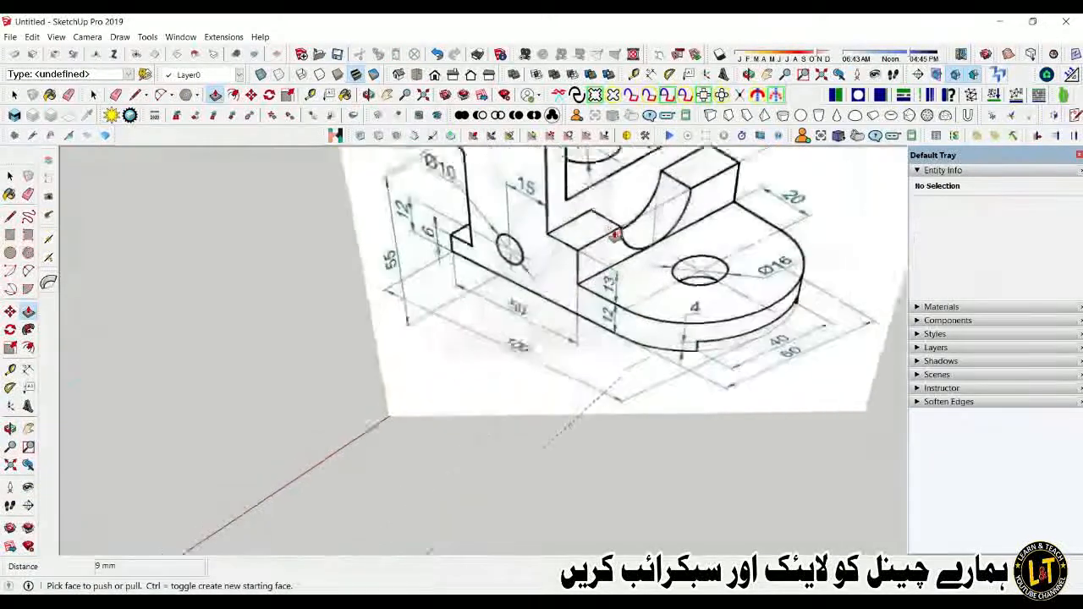
scroll(563, 296, "down", 10)
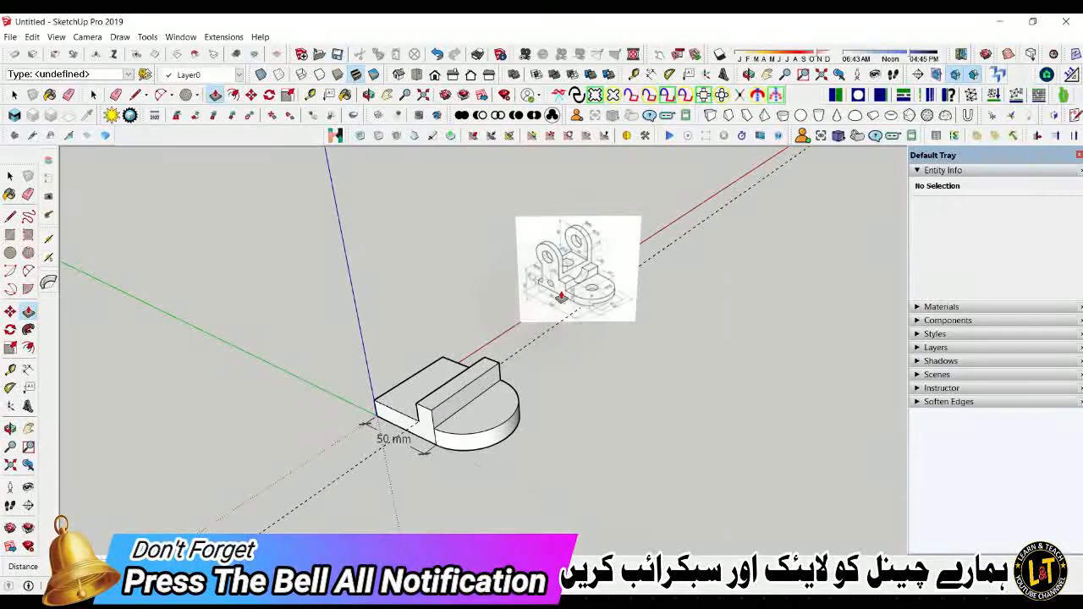
mouse_move(527, 291)
middle_mouse_down()
mouse_move(447, 261)
mouse_move(618, 304)
middle_mouse_up()
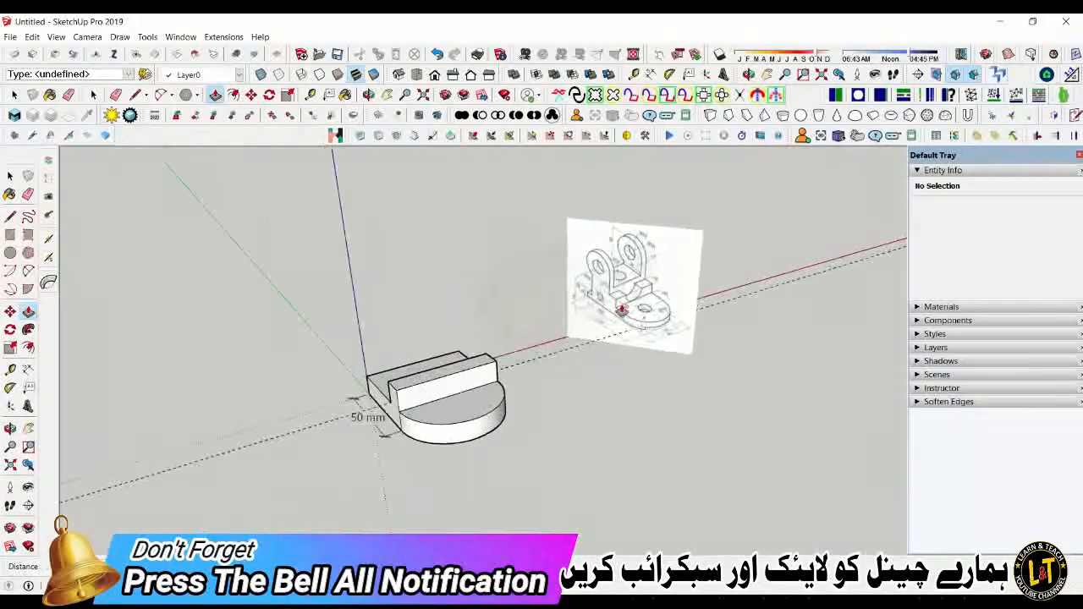
Step: Examine the cross rib's dimensions and notch in the reference drawing, and select the rib's front top edge
scroll(623, 310, "up", 3)
key("space")
scroll(631, 292, "up", 3)
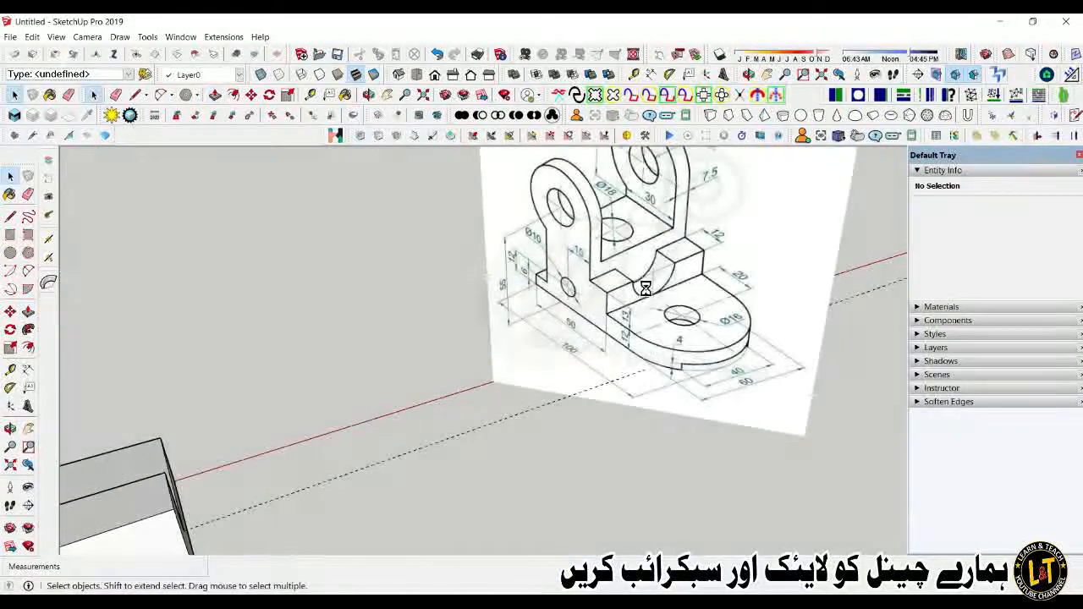
scroll(648, 275, "down", 1)
scroll(647, 281, "down", 2)
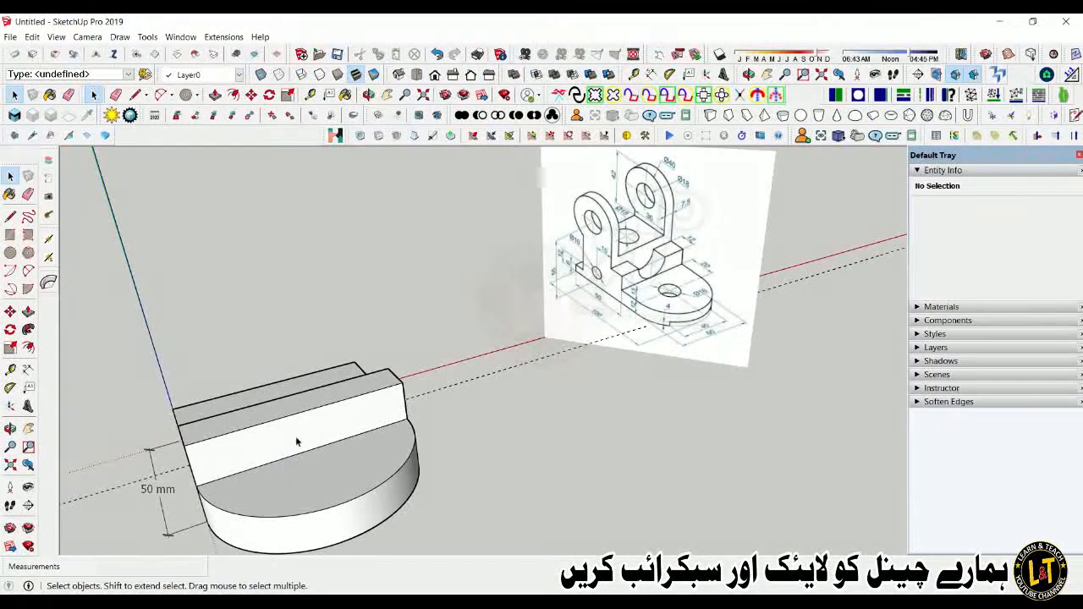
left_click(310, 414)
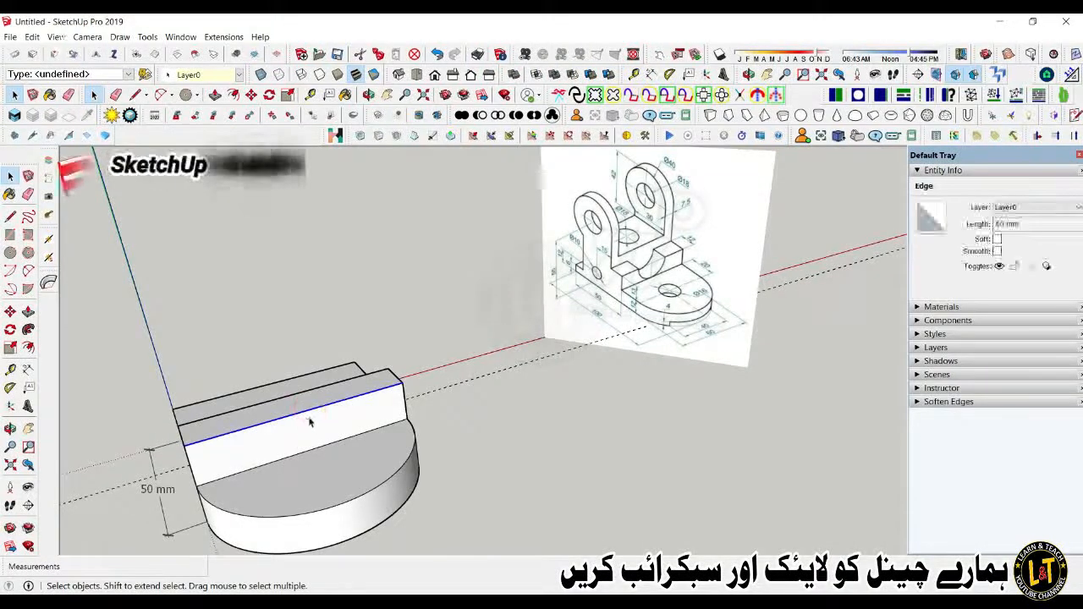
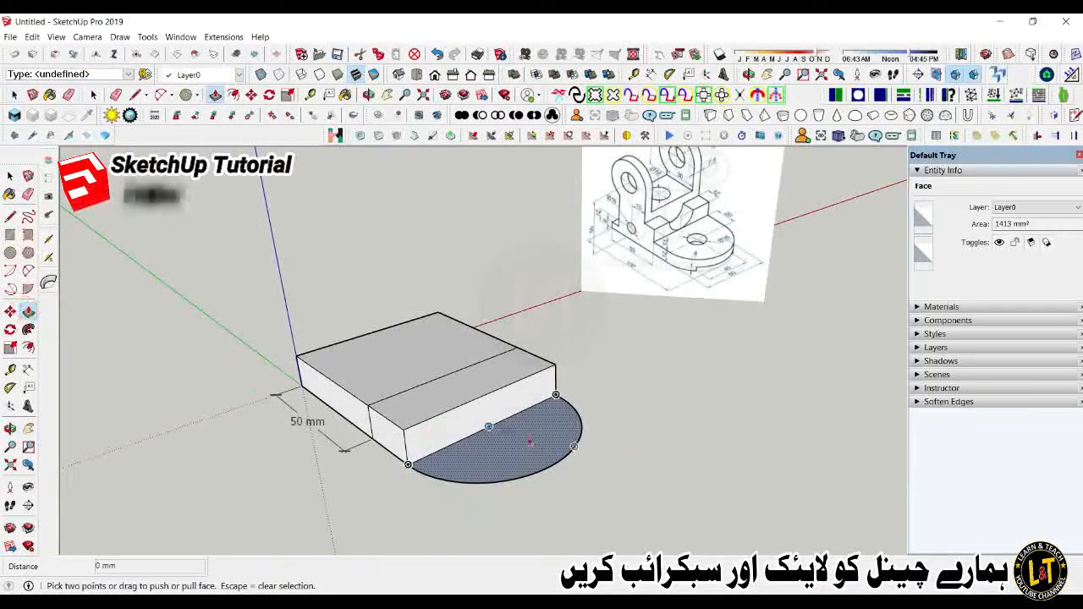
Step: Try to push/pull the half-round face upward about 6 mm, and undo the extrusion
left_click(526, 439)
left_click(462, 433)
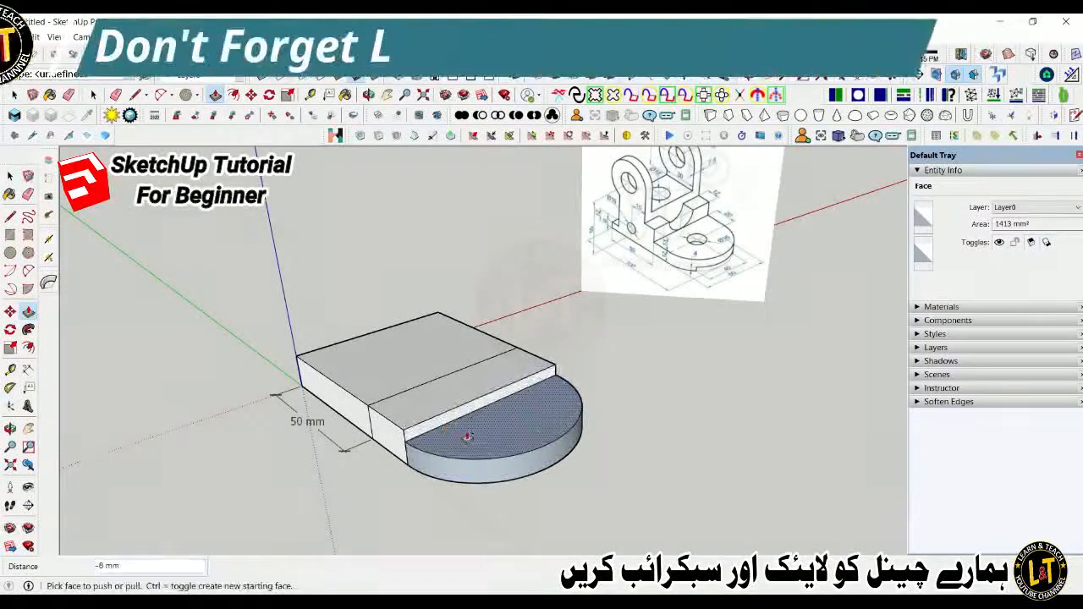
key("ctrl+z")
Step: Group the half-round face, try to push/pull it upward, and undo the grouping
key("space")
left_click(489, 453)
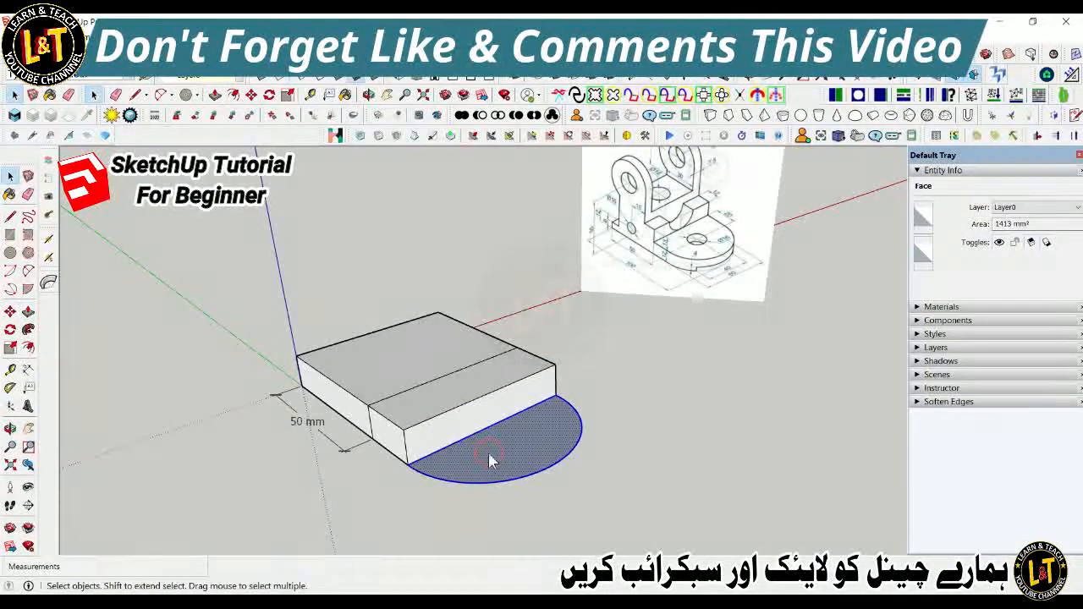
right_click(488, 456)
left_click(523, 278)
scroll(483, 457, "up", 2)
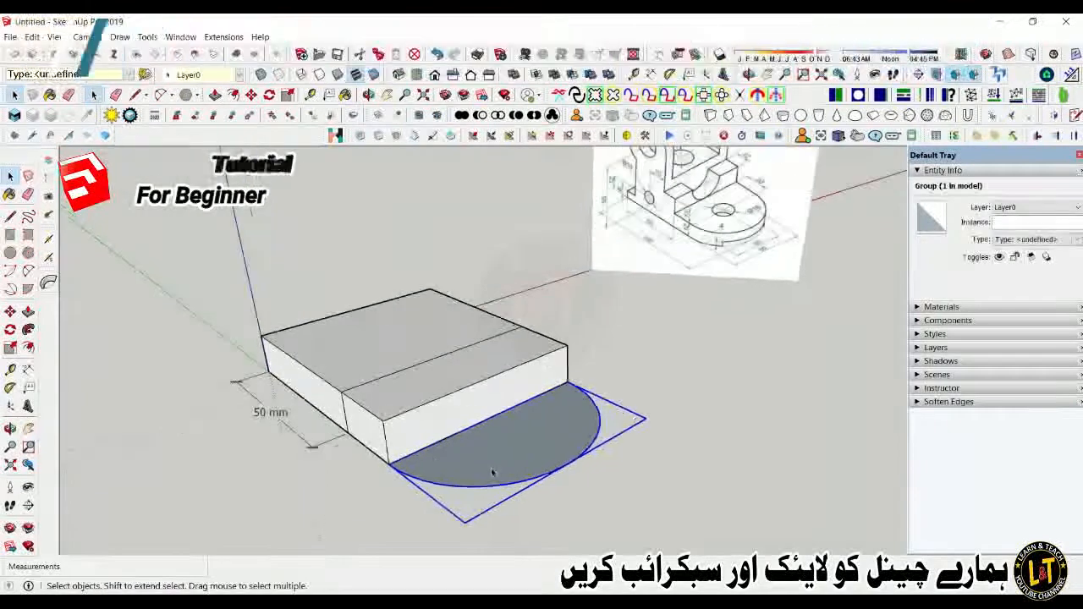
key("p")
left_click(479, 462)
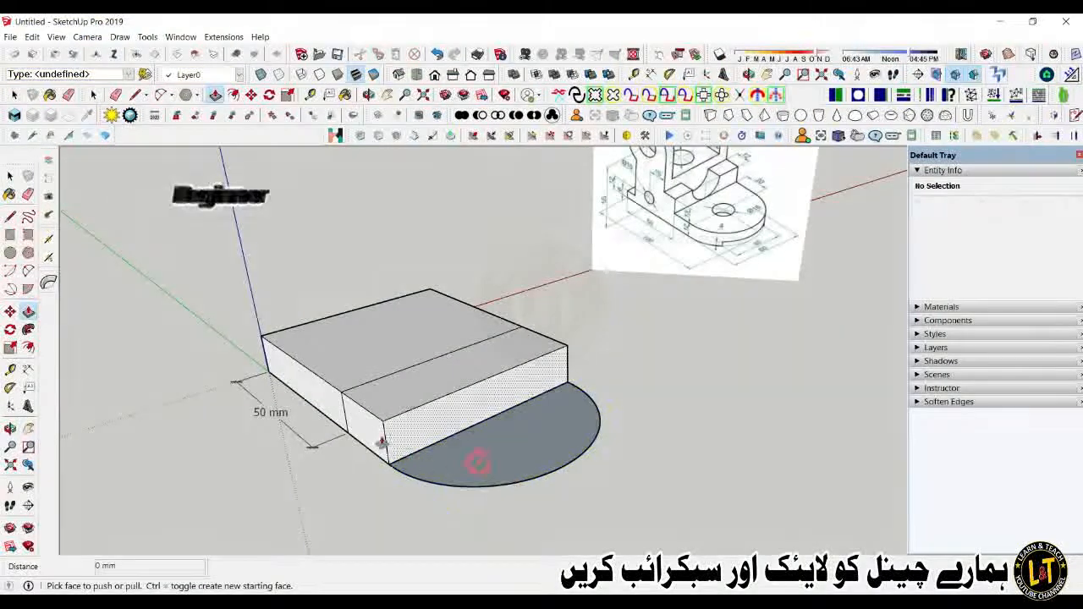
left_click(391, 435)
left_click(406, 466)
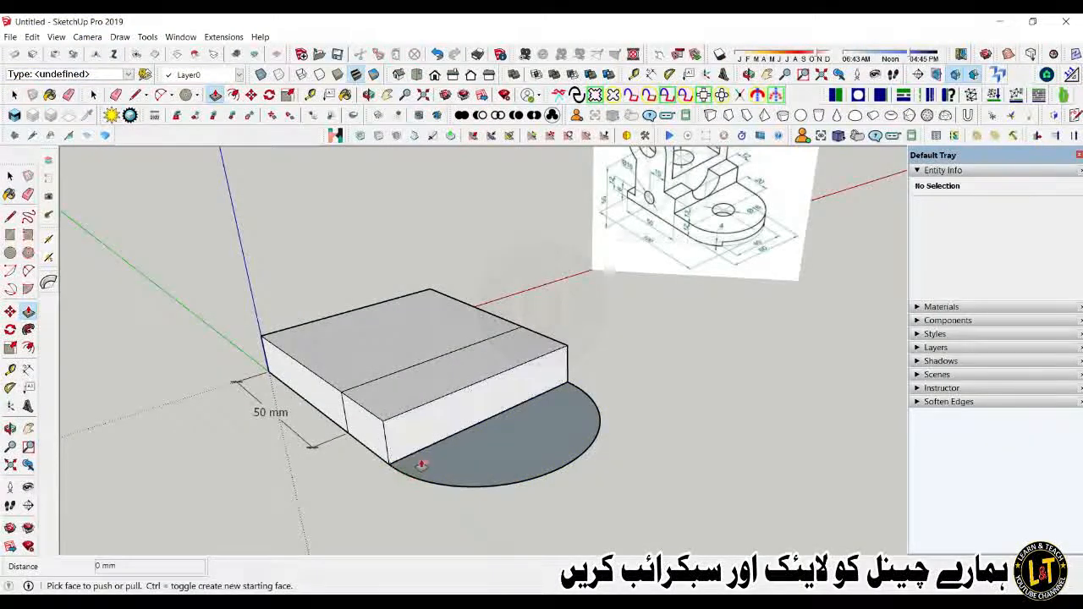
key("space")
left_click(432, 467)
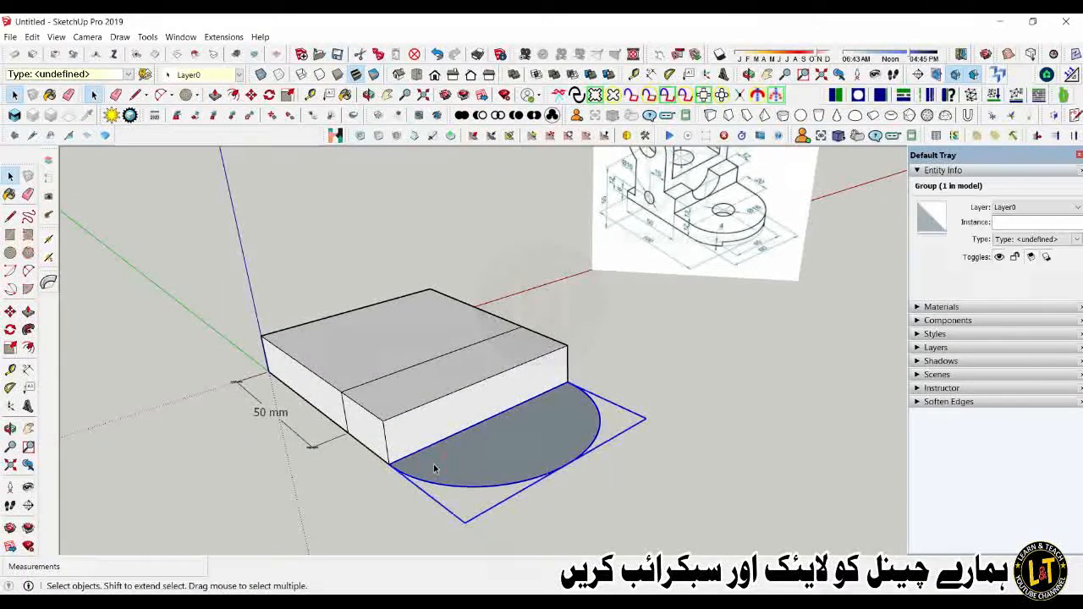
key("ctrl+z")
Step: Reverse the half-round face and push/pull it upward 12 mm, level with the block's top face
left_click(440, 472)
right_click(441, 471)
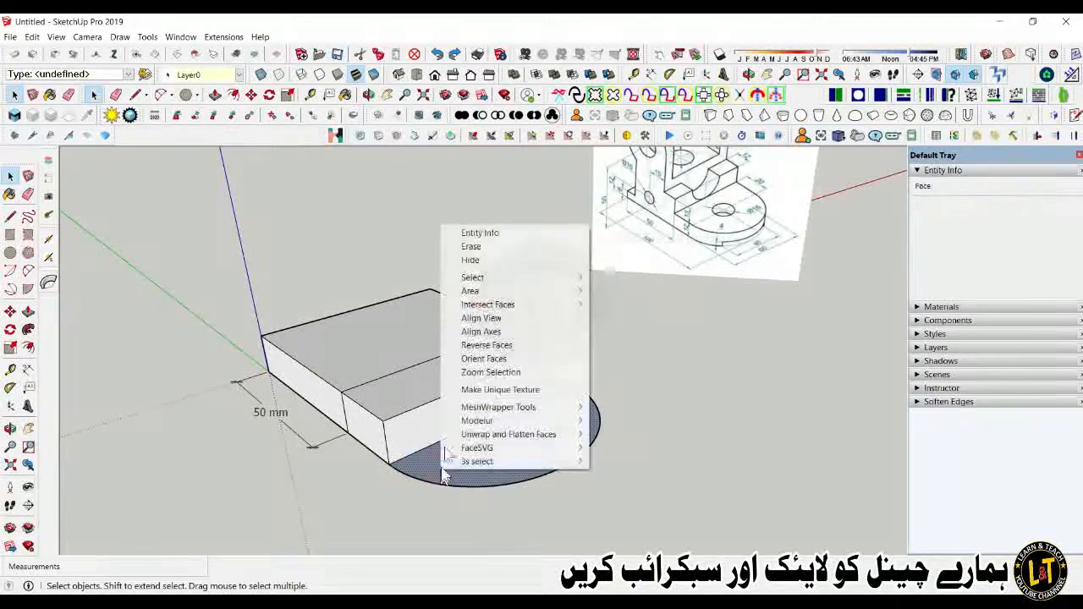
left_click(484, 345)
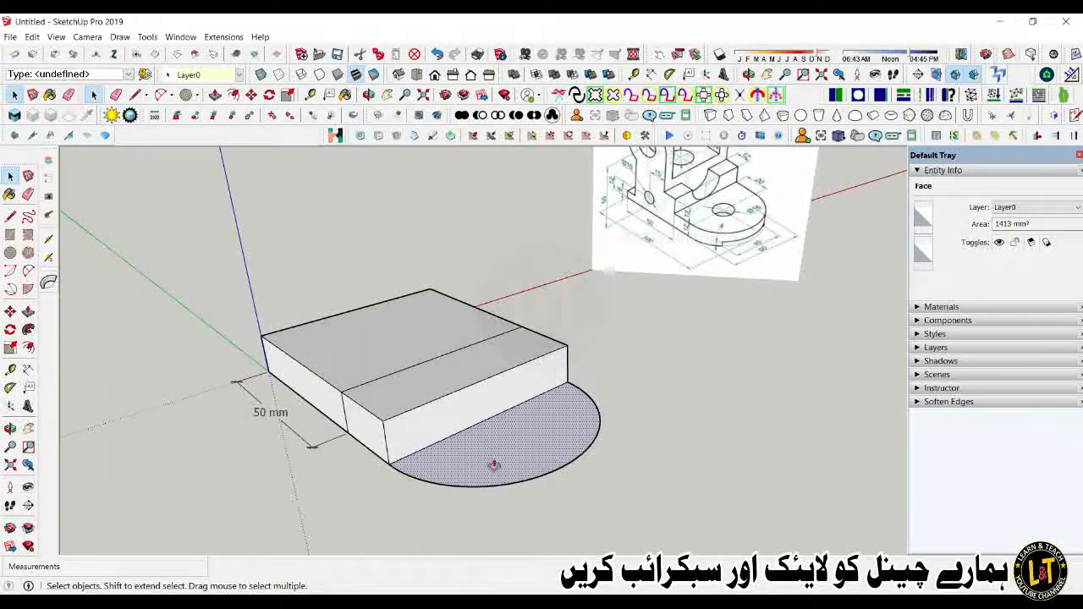
key("p")
left_click(438, 468)
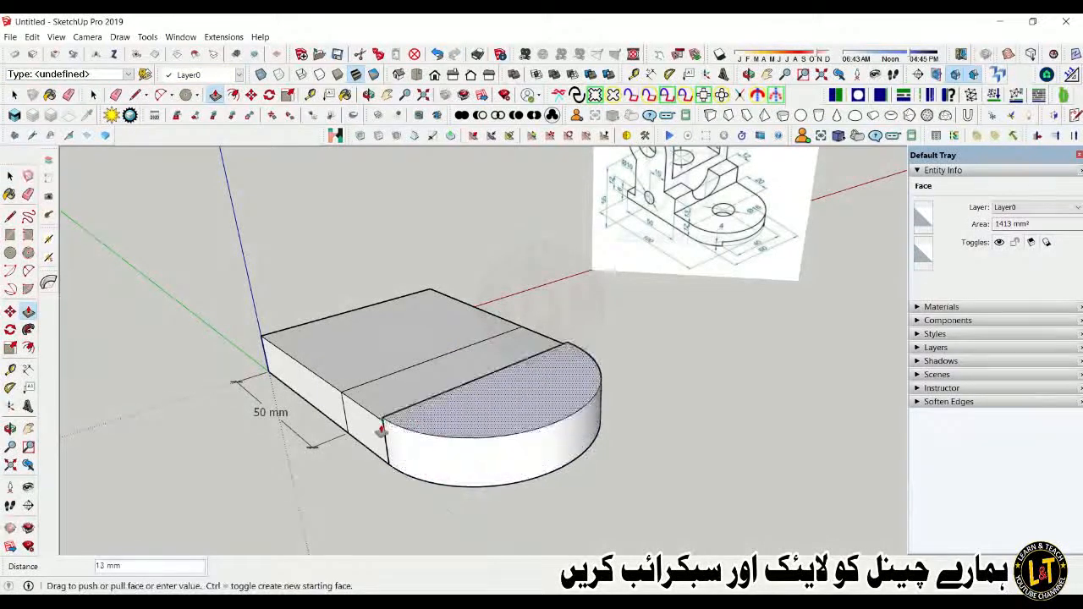
left_click(381, 429)
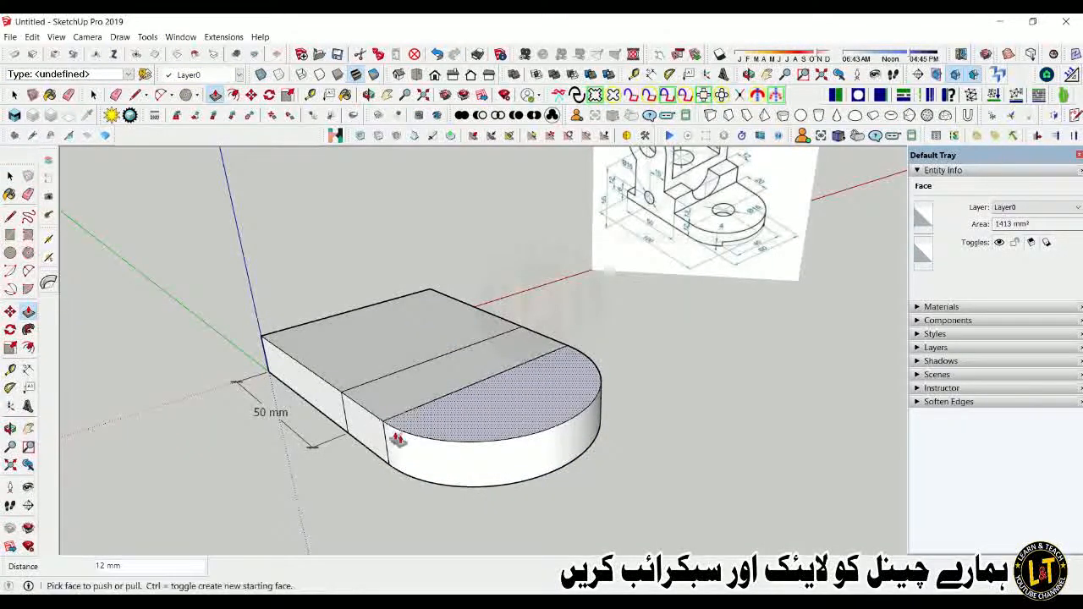
middle_click_drag(455, 443, 499, 542)
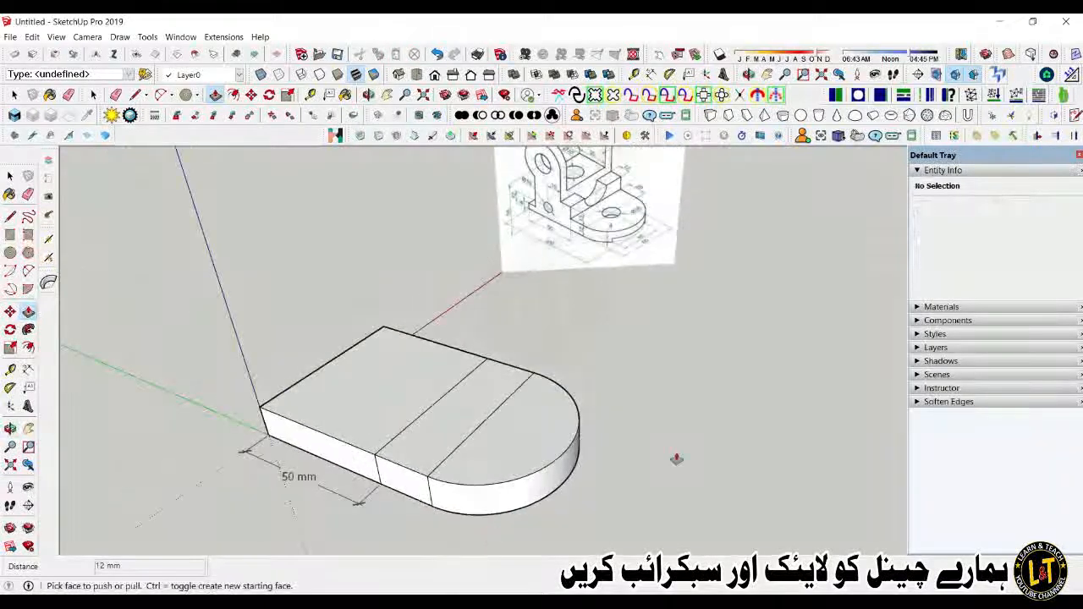
Step: Erase the seam line between the rectangular block and the half-round end on the top face
mouse_move(510, 431)
middle_mouse_down()
mouse_move(448, 460)
mouse_move(467, 422)
mouse_move(428, 445)
middle_mouse_up()
key("e")
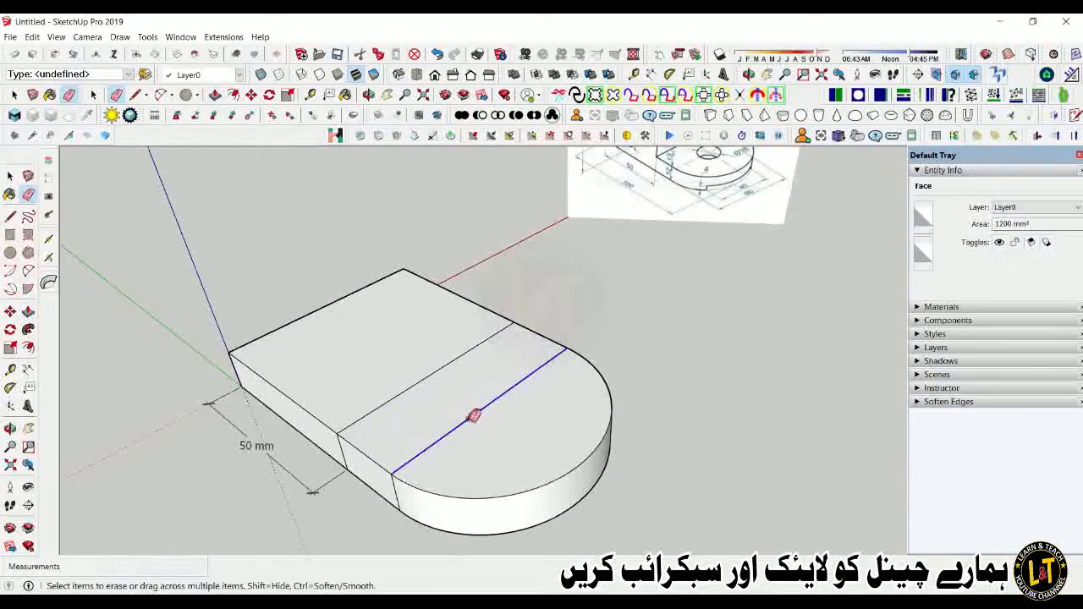
left_click(474, 415)
scroll(481, 442, "down", 2)
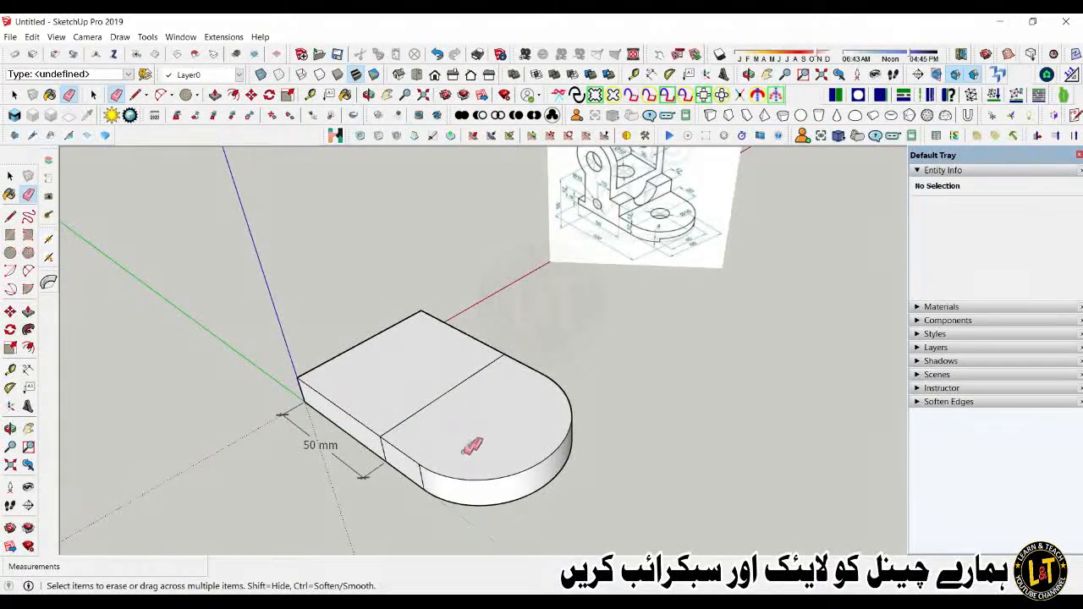
Step: Try to erase the vertical seam edge where the block's straight side meets the rounded end
scroll(427, 453, "up", 3)
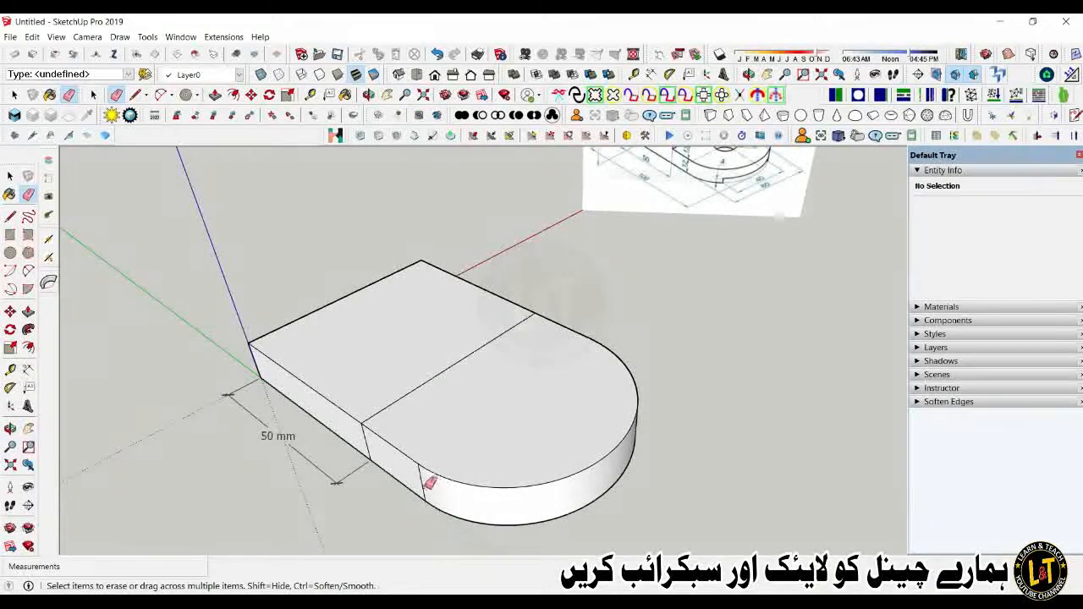
left_click(423, 480)
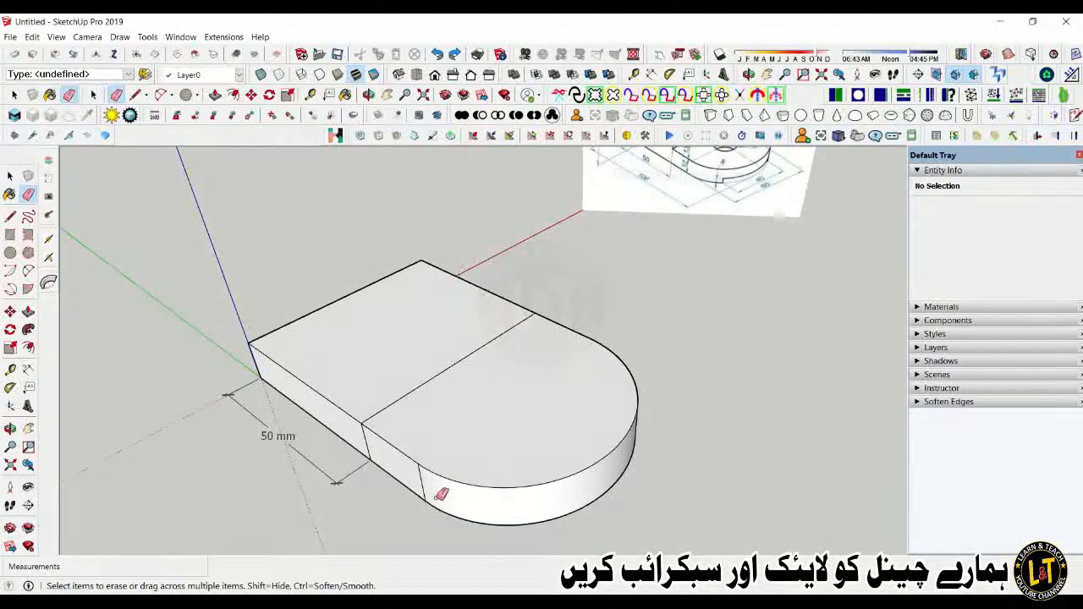
scroll(458, 471, "down", 2)
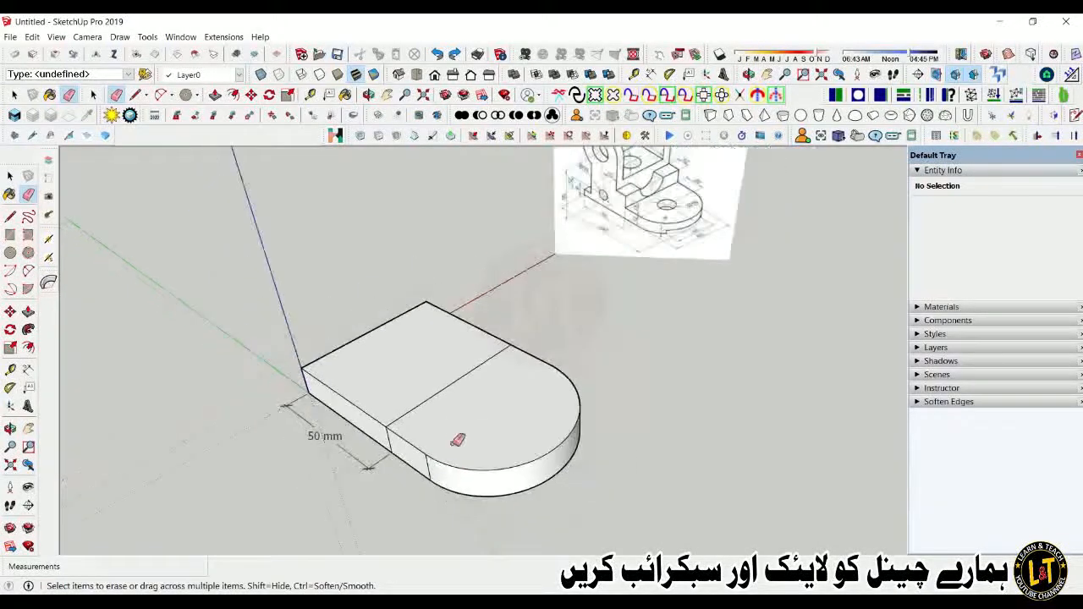
Step: Place a guide 12 mm inward from the remaining cross line on the top face and draw a line along it across the block
scroll(439, 376, "up", 2)
key("space")
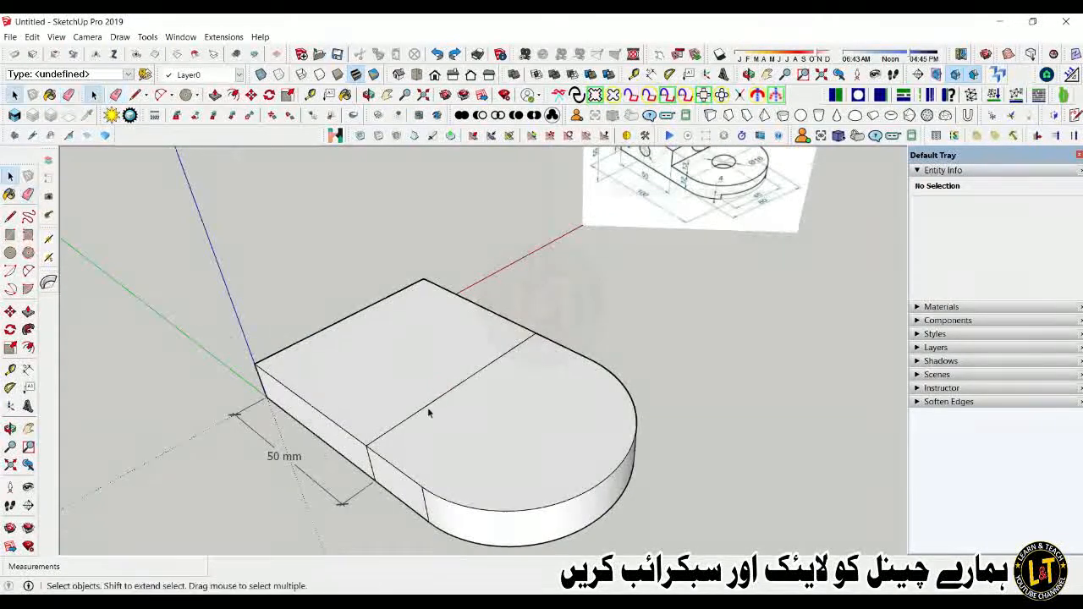
key("t")
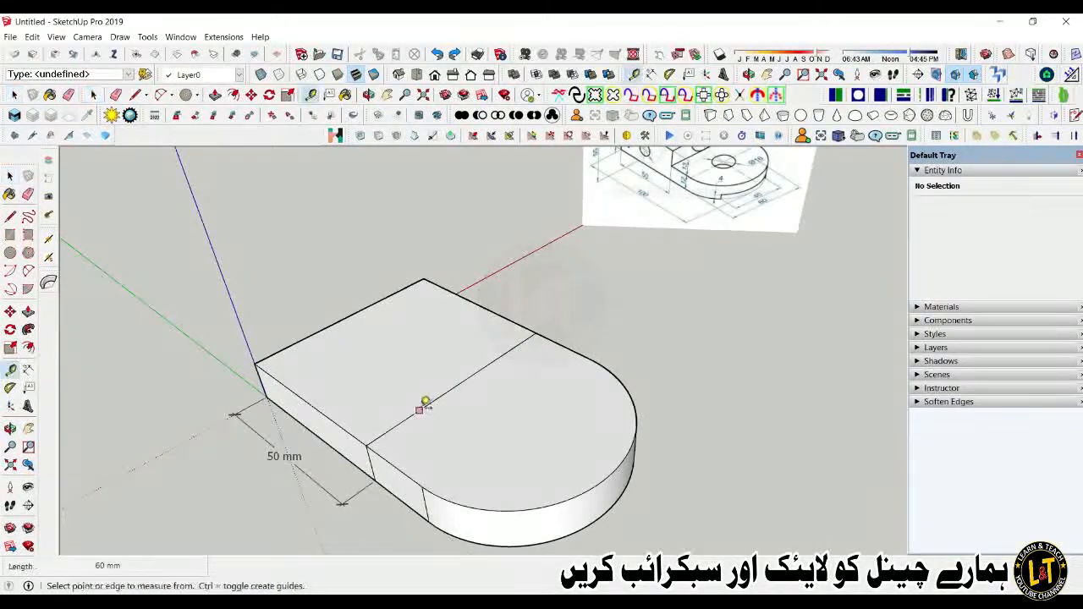
left_click(419, 409)
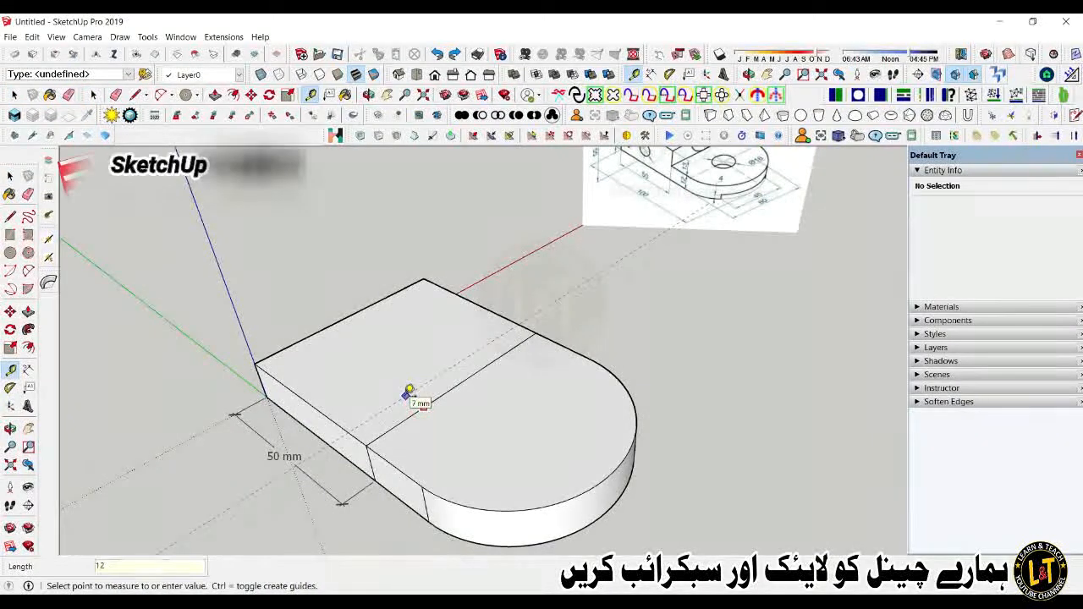
left_click(406, 387)
key("l")
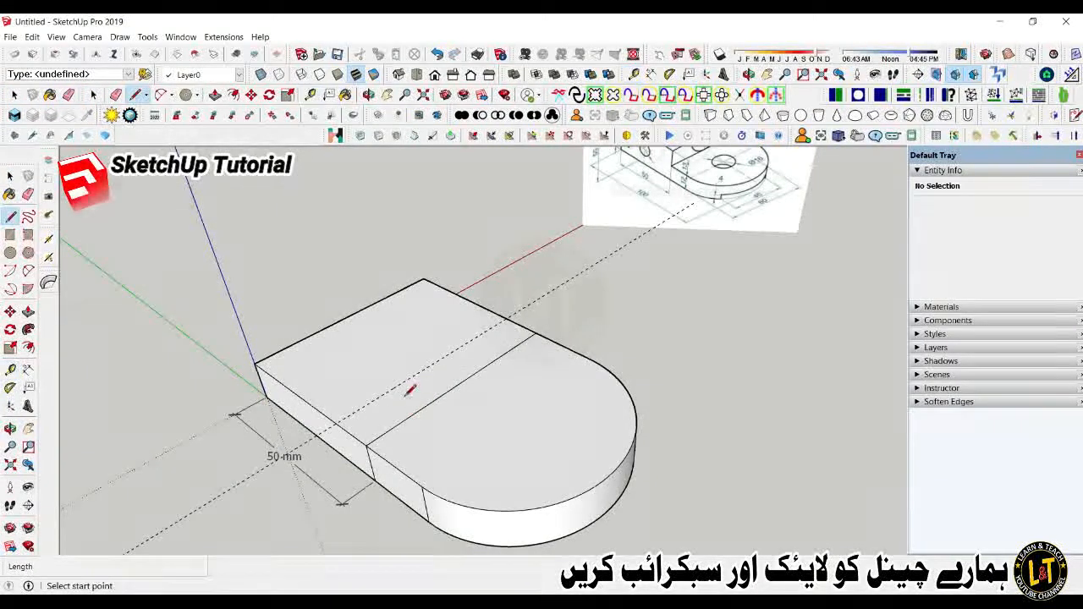
left_click(507, 319)
left_click(337, 422)
Step: Push/pull the 12 mm wide strip upward 13 mm to form the cross rib
key("p")
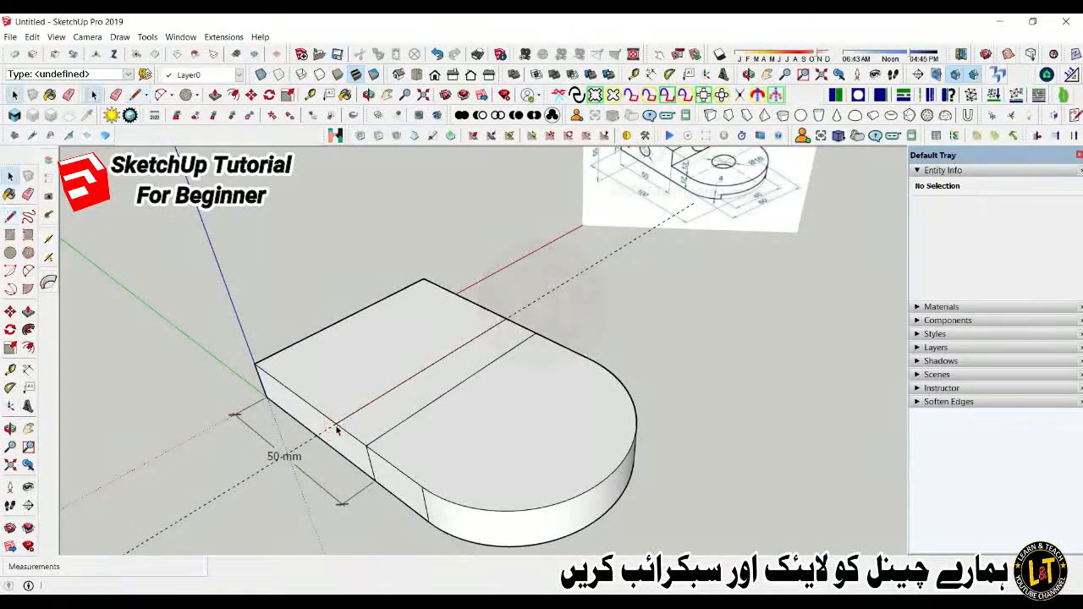
left_click_drag(380, 428, 382, 392)
scroll(371, 439, "down", 3)
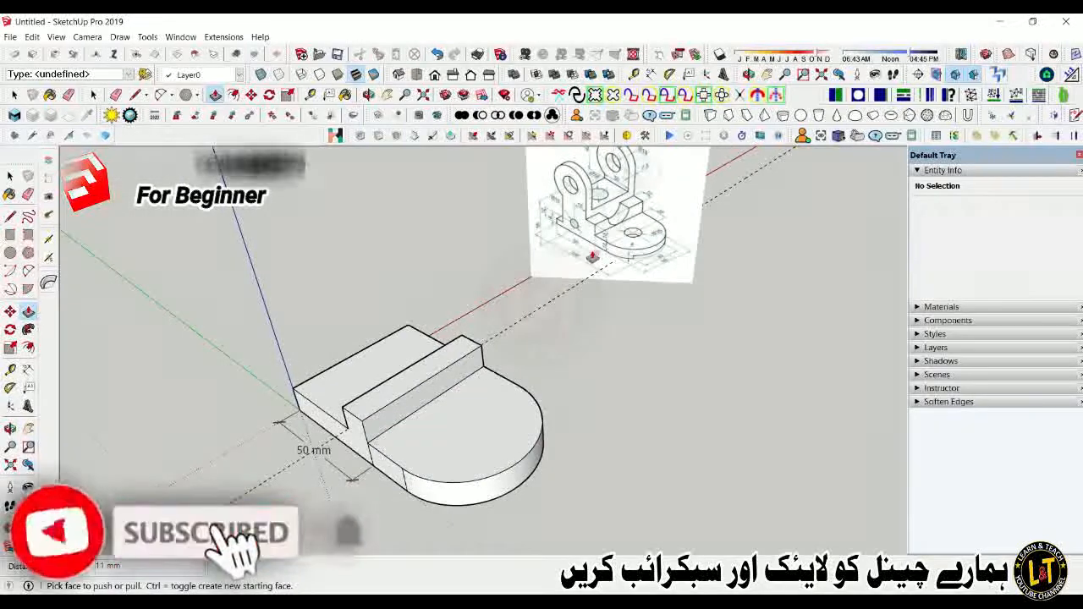
scroll(593, 256, "up", 3)
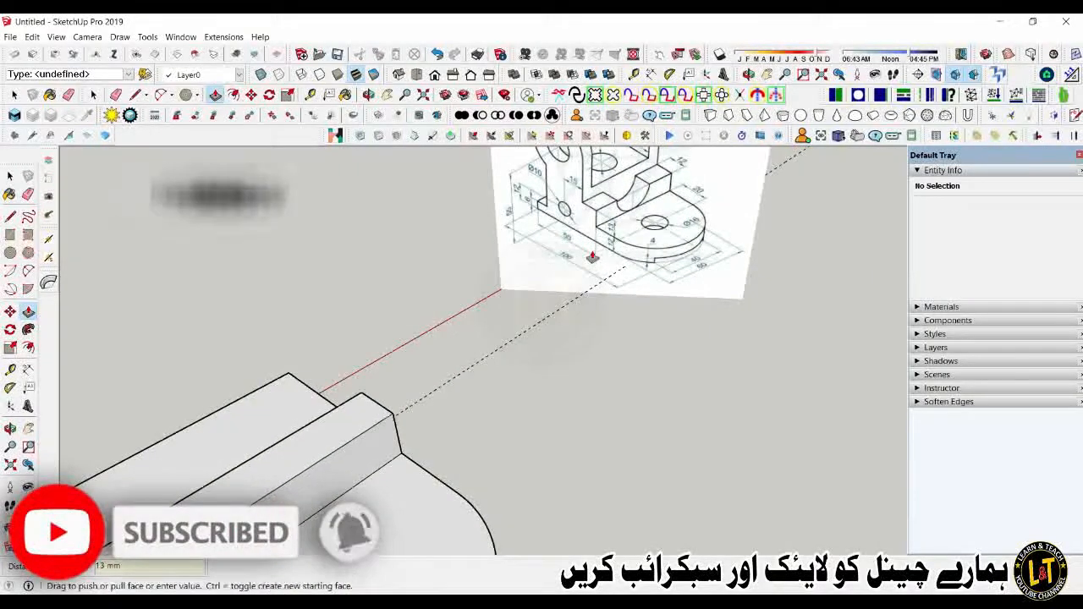
Step: Divide the rib's front top edge into 4 segments of 15 mm
key("space")
scroll(592, 283, "down", 2)
mouse_move(464, 367)
middle_mouse_down()
mouse_move(380, 326)
mouse_move(368, 401)
mouse_move(399, 377)
middle_mouse_up()
left_click(404, 372)
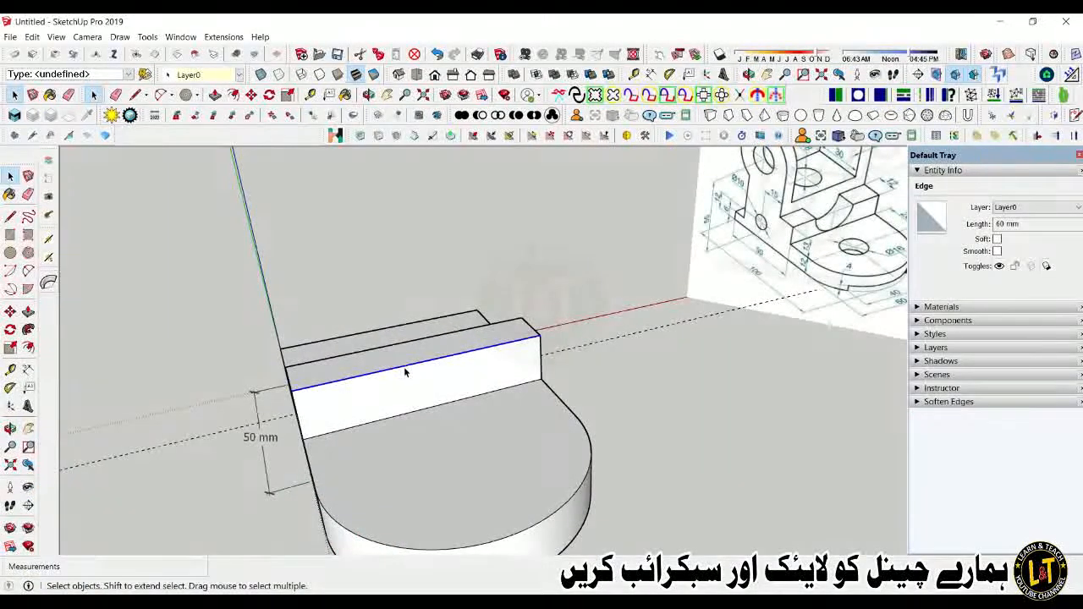
right_click(405, 373)
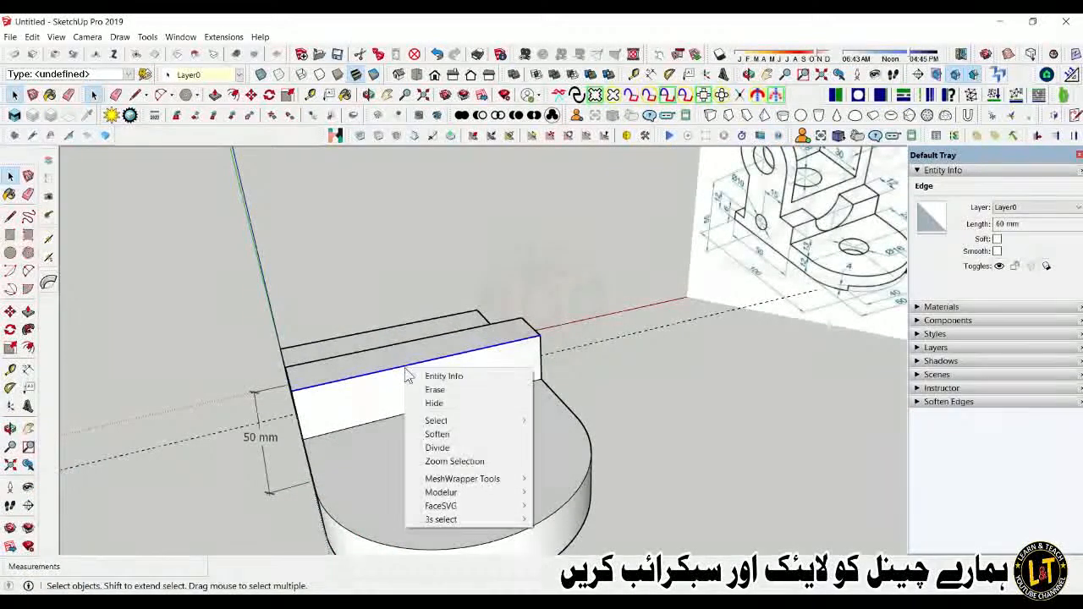
left_click(442, 448)
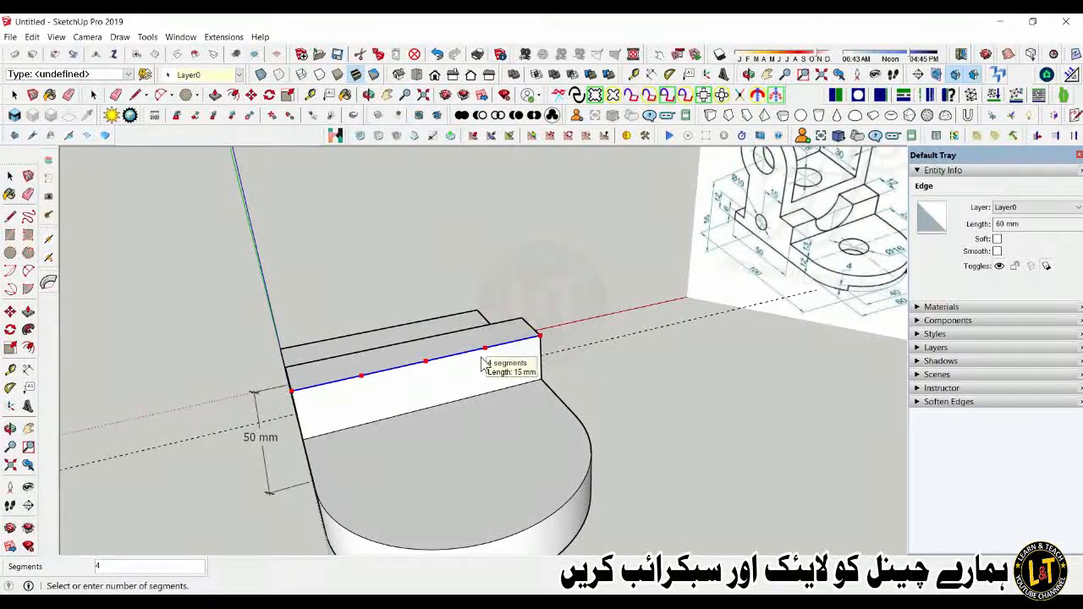
left_click(480, 361)
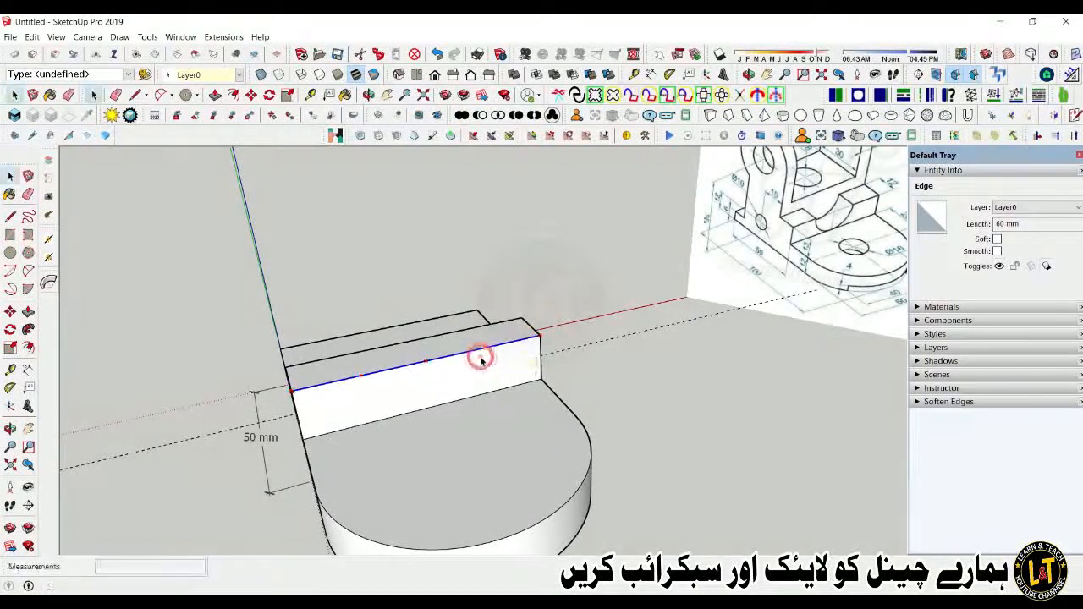
Step: Draw a two-point arc with a 12.5 mm bulge downward on the rib's front face, between the outer quarter points of its top edge
key("a")
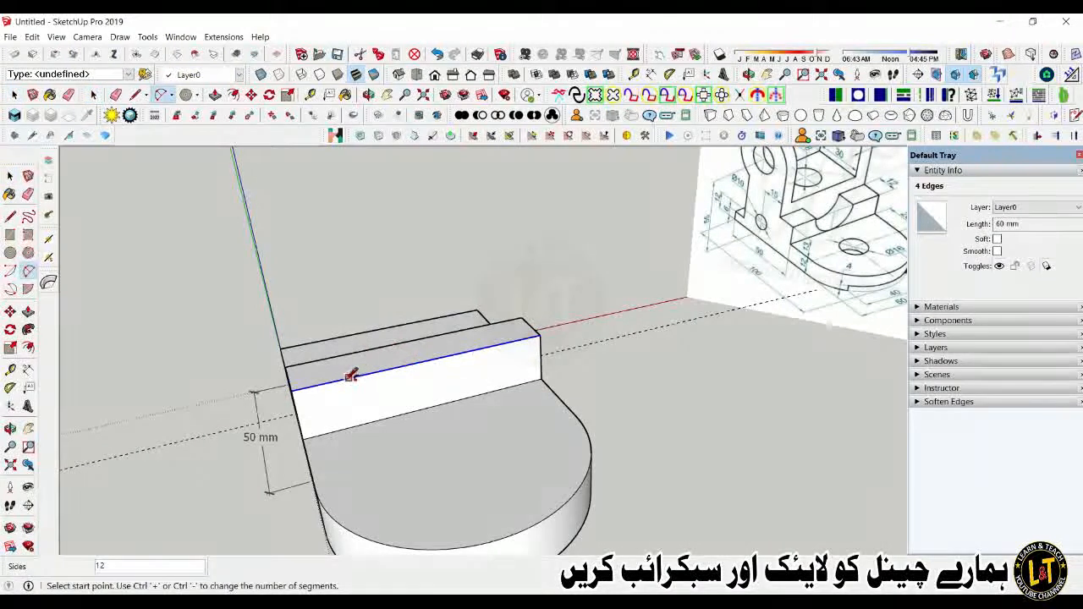
left_click(362, 375)
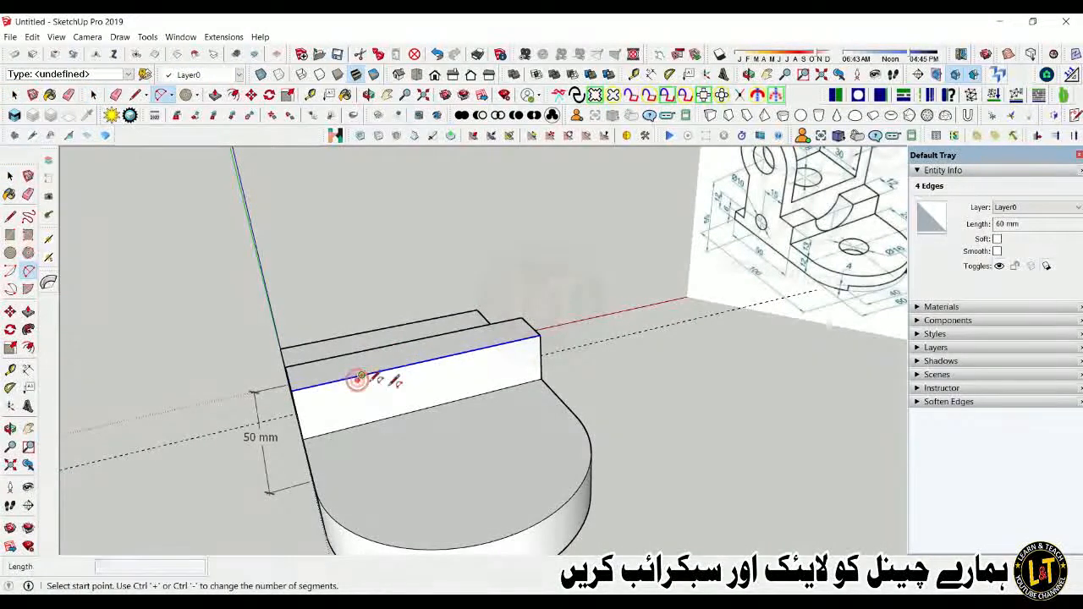
left_click(486, 347)
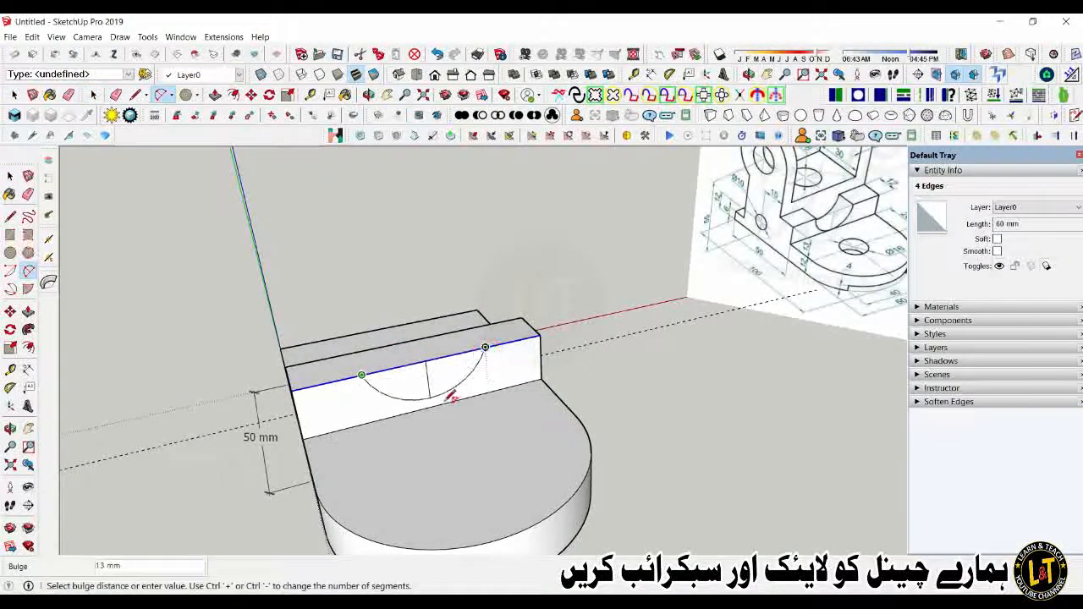
scroll(436, 402, "up", 3)
scroll(434, 401, "up", 6)
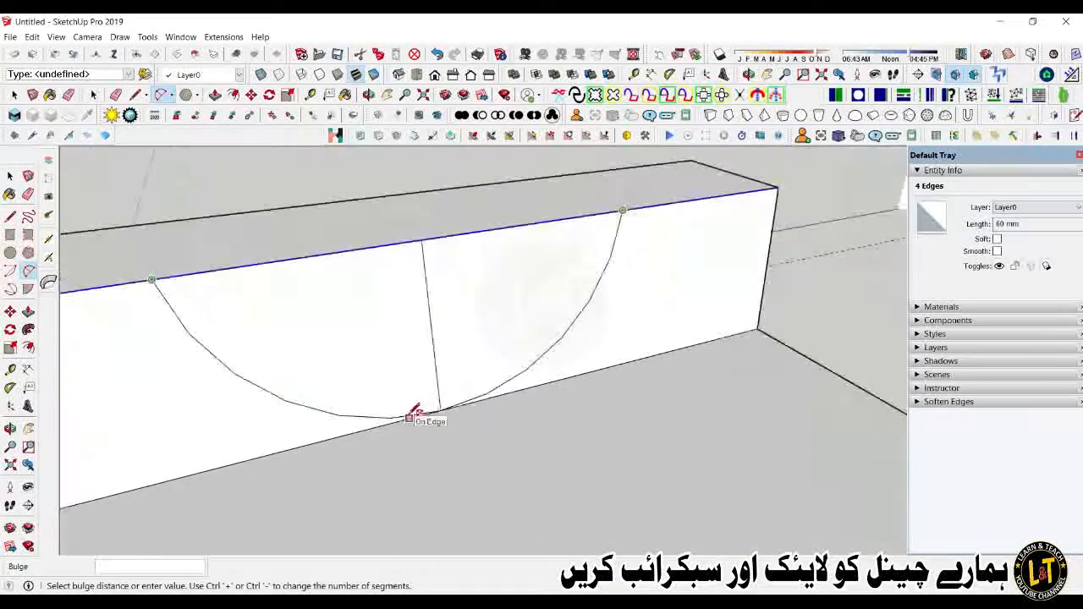
scroll(452, 398, "up", 4)
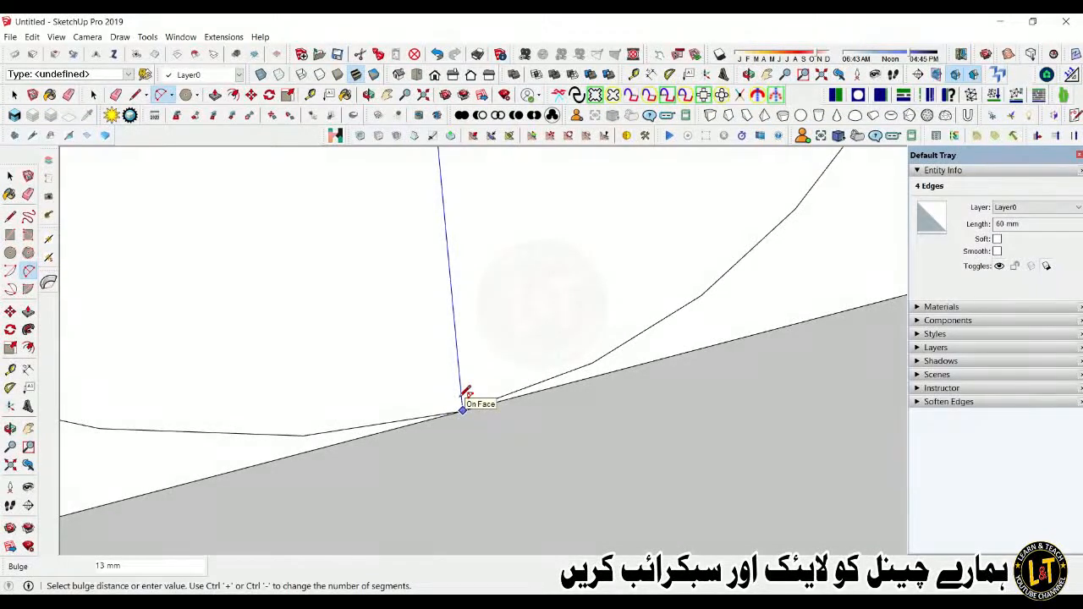
type("12.5")
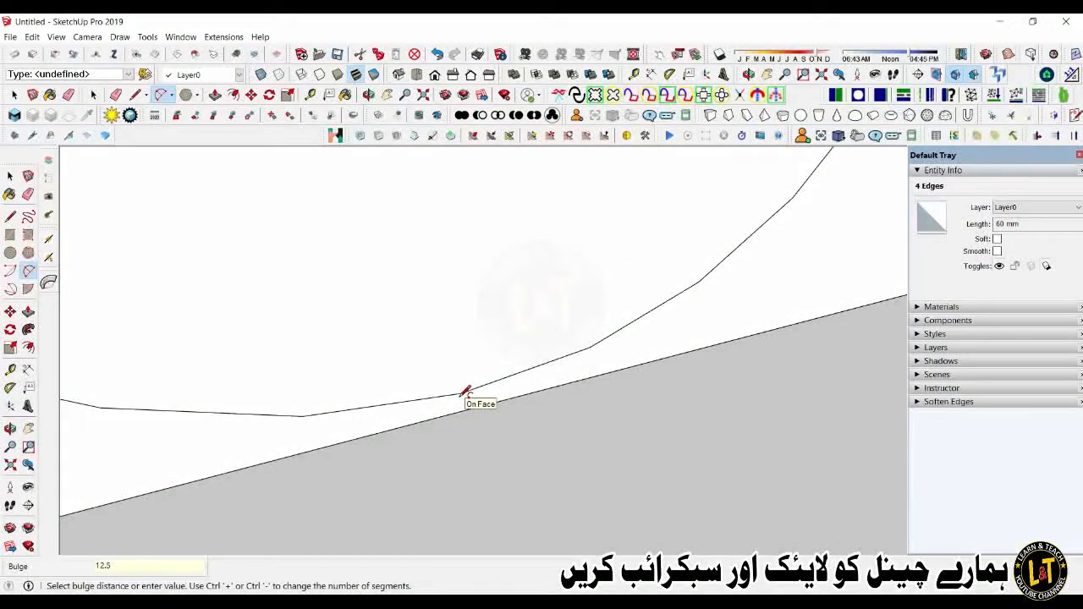
key("Return")
Step: Set the notch arc's segment count to 30
scroll(406, 432, "down", 5)
key("space")
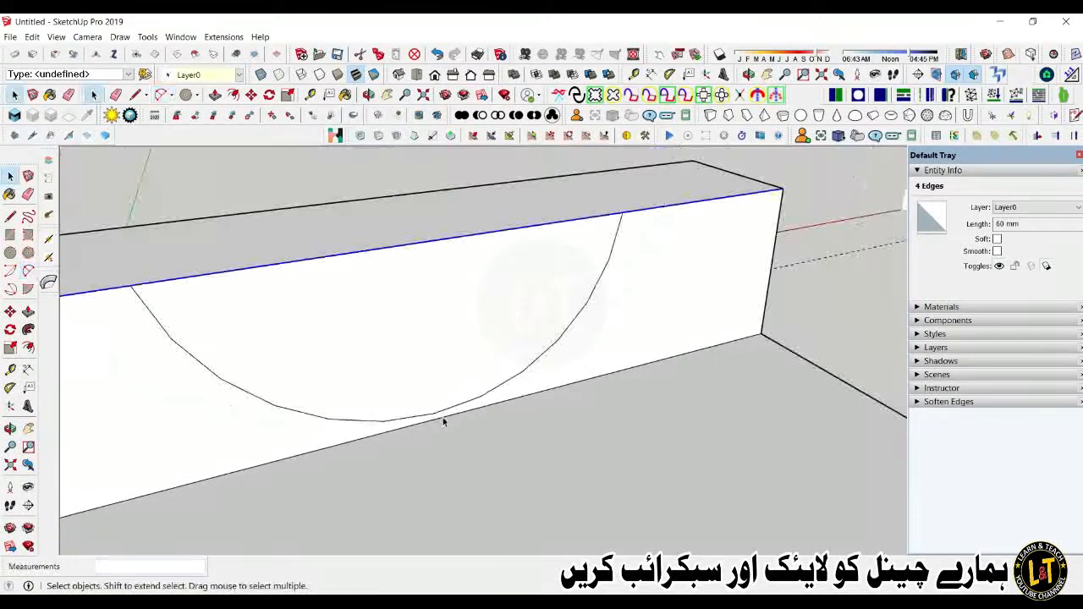
scroll(432, 423, "down", 2)
left_click(410, 419)
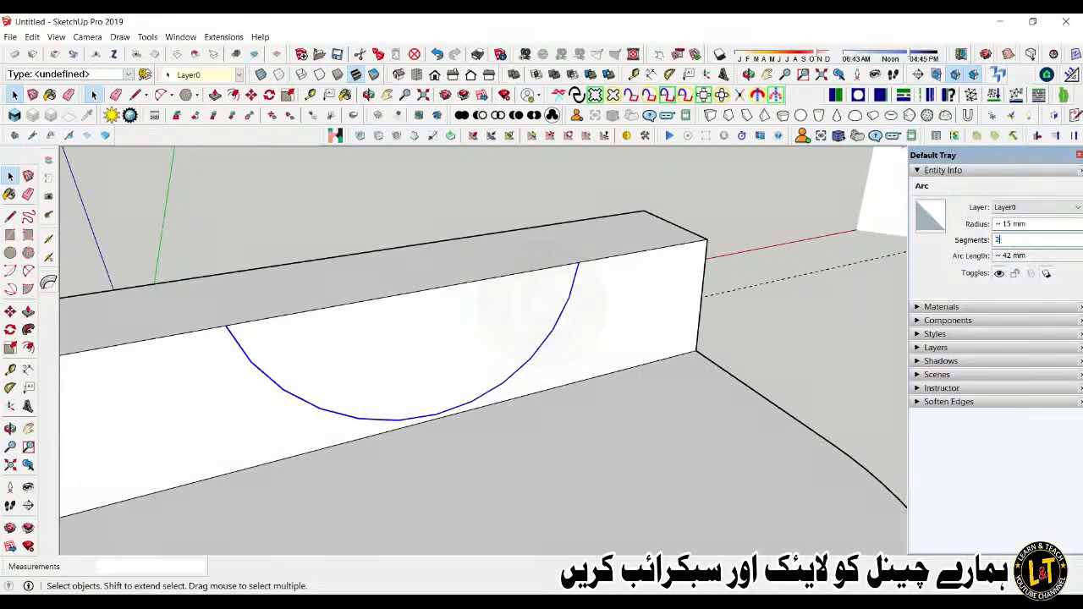
key("Return")
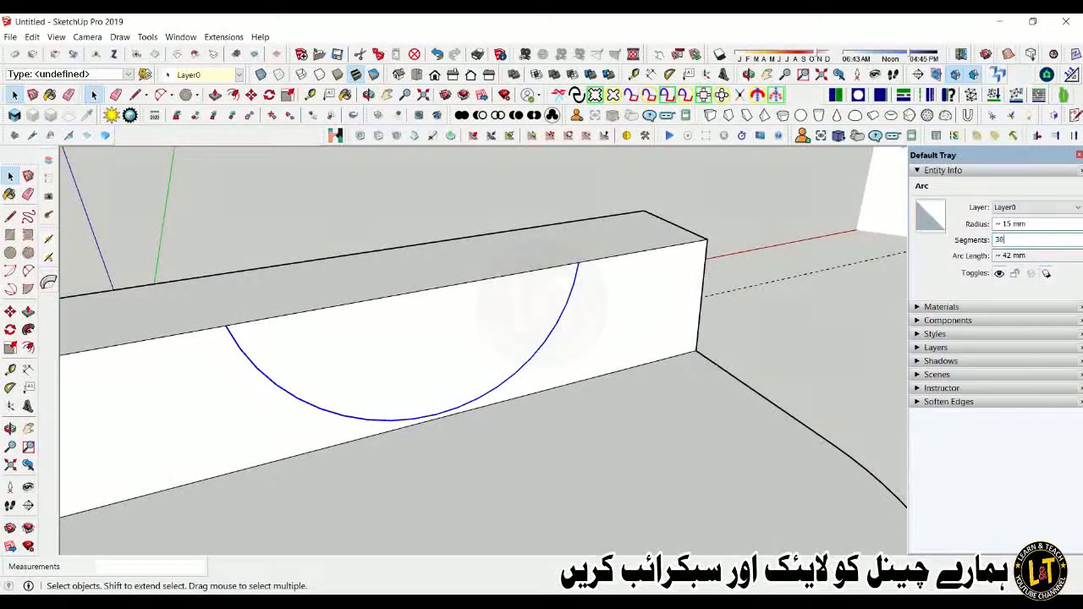
Step: Push/pull the arc-shaped face back through the full thickness of the rib to cut the notch
scroll(452, 376, "down", 6)
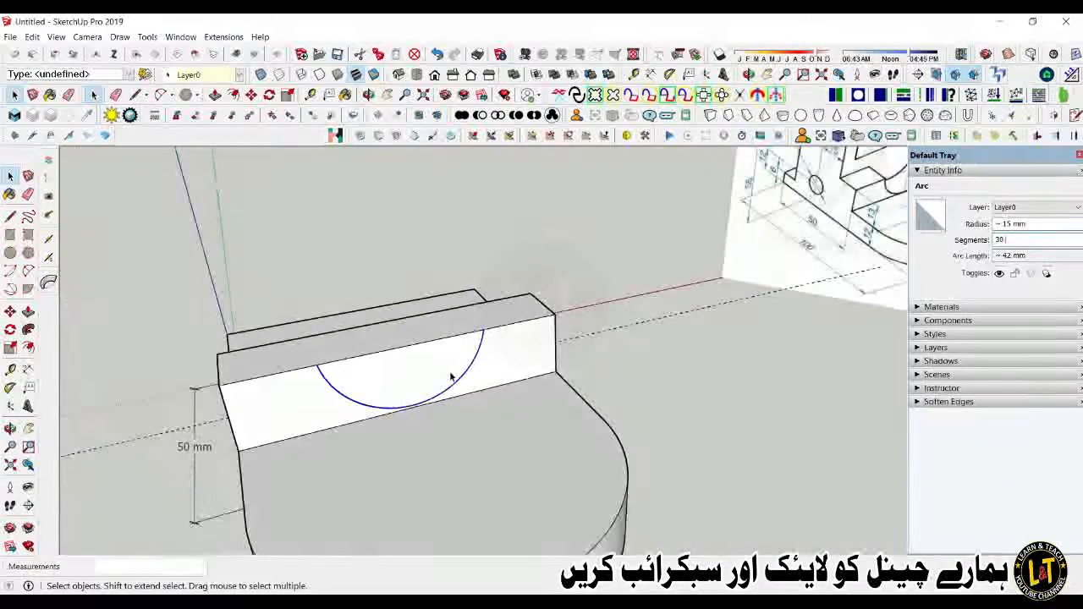
left_click(28, 312)
left_click(375, 371)
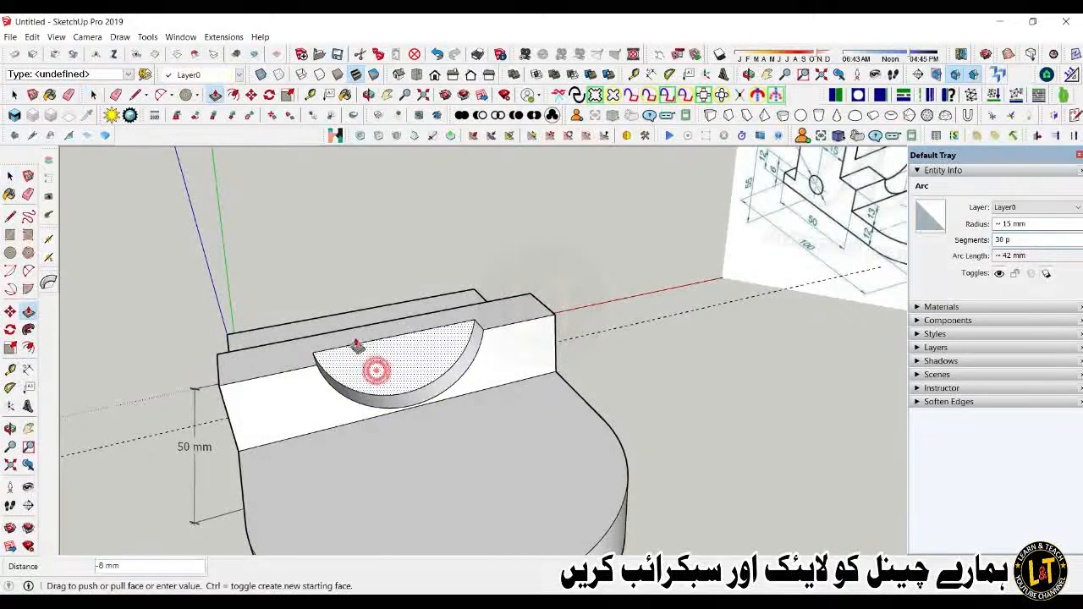
left_click(351, 333)
scroll(417, 406, "down", 3)
mouse_move(471, 418)
middle_mouse_down()
mouse_move(395, 440)
mouse_move(486, 435)
mouse_move(496, 395)
mouse_move(482, 406)
middle_mouse_up()
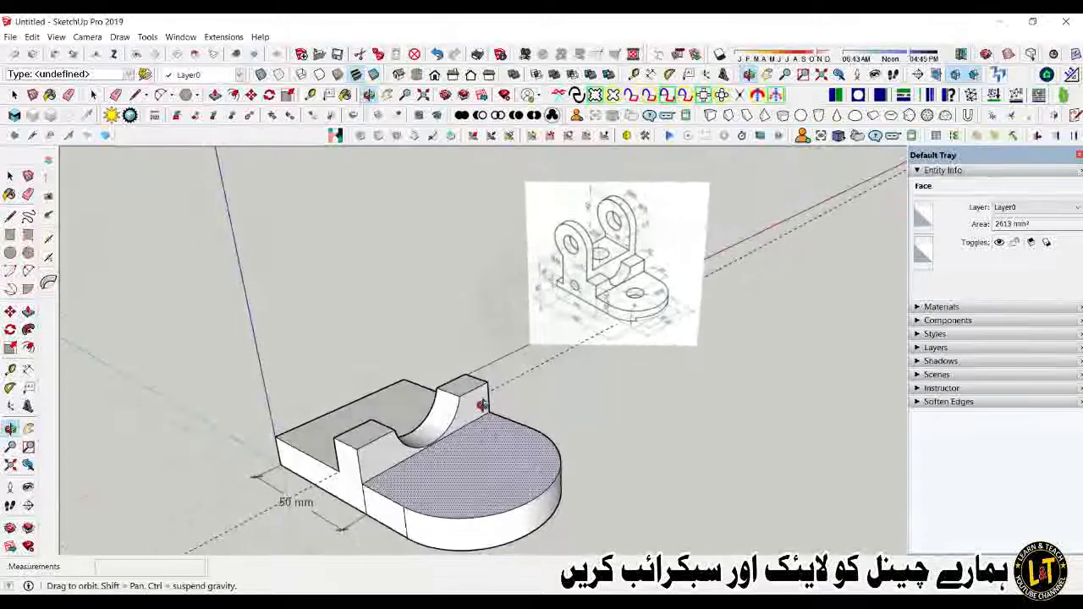
key("space")
scroll(512, 435, "up", 1)
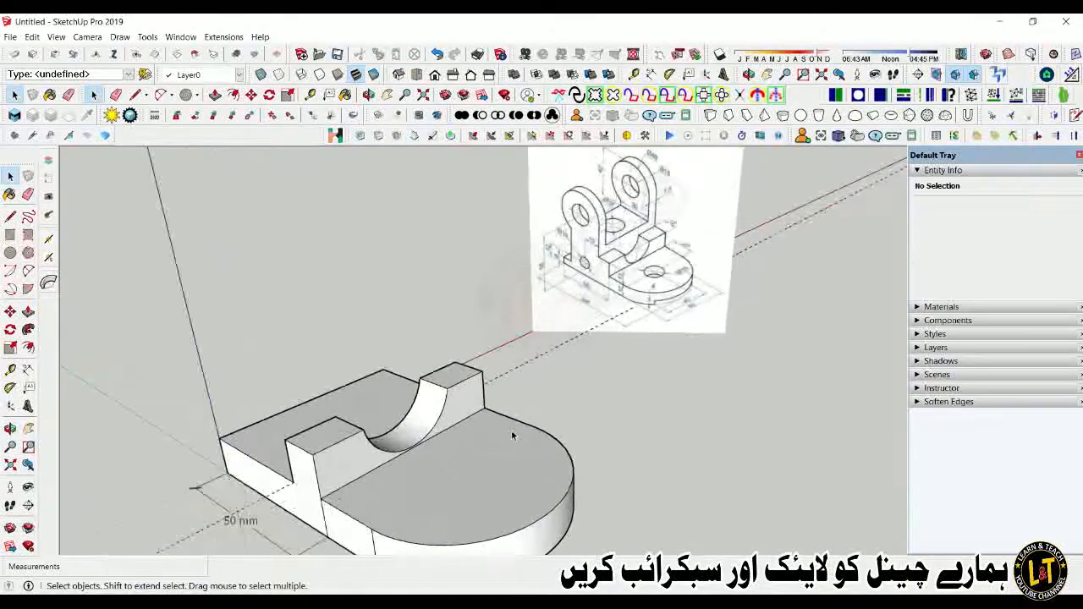
key("l")
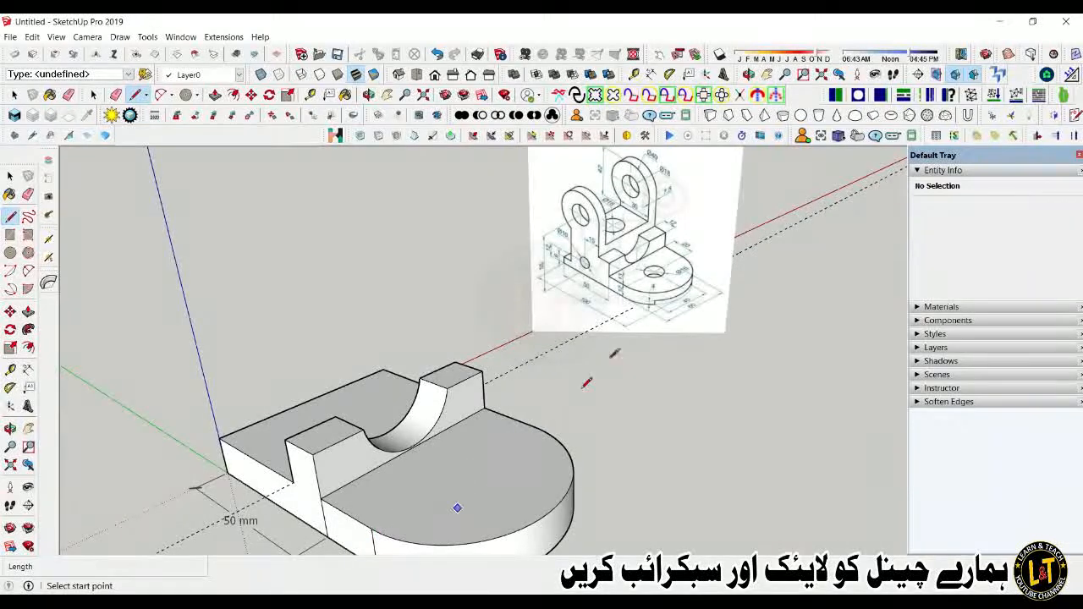
key("space")
scroll(559, 364, "down", 2)
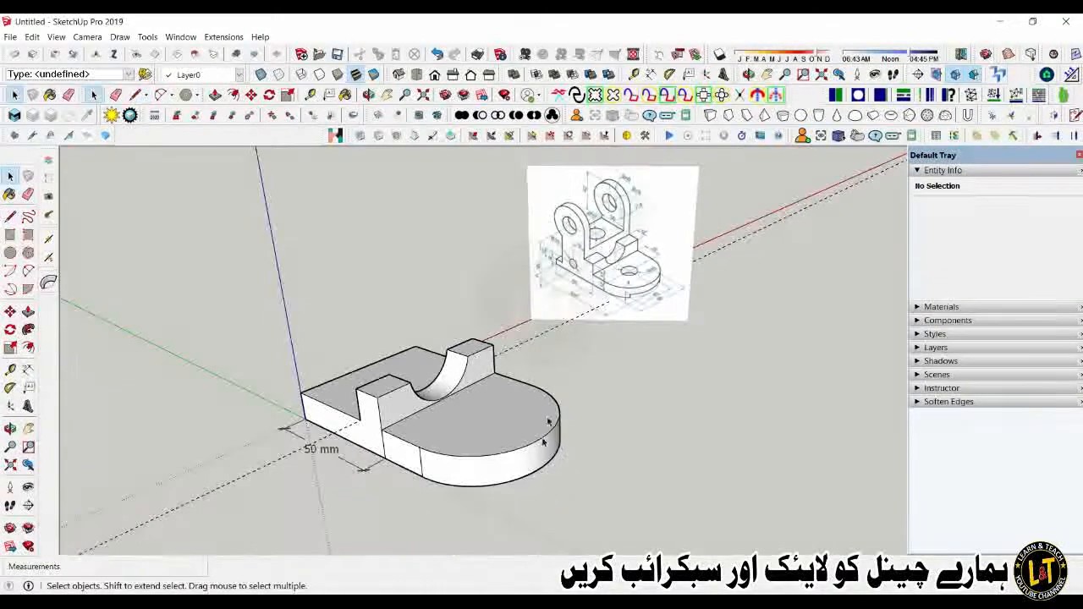
scroll(607, 299, "up", 2)
scroll(581, 285, "down", 2)
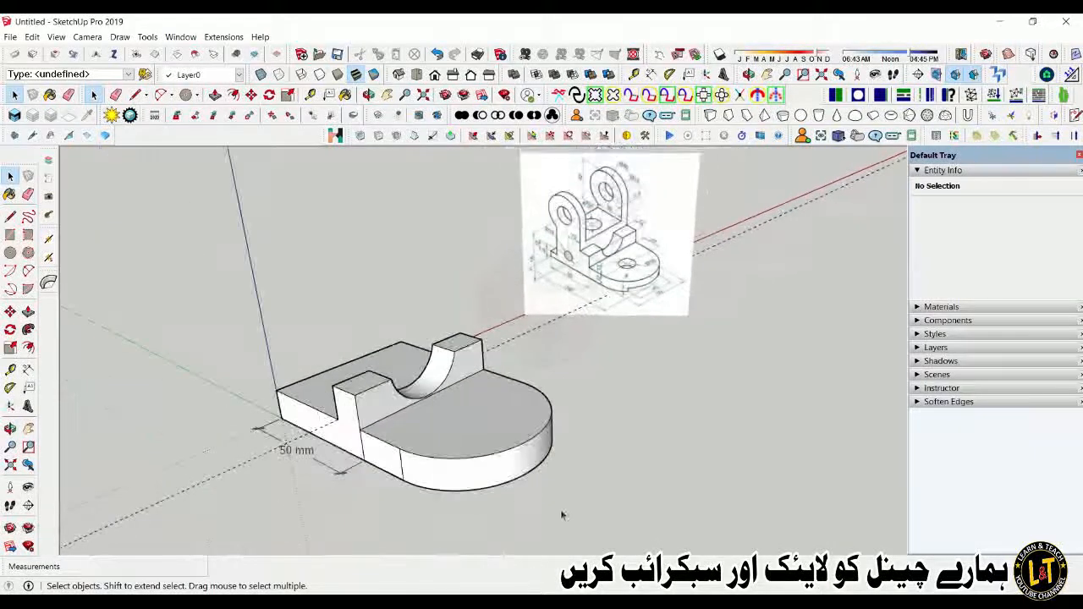
Step: Draw a 60 mm line across the block's underside between the ends of the rounded edge to close the open bottom face
middle_click_drag(488, 452, 482, 232)
scroll(477, 427, "up", 3)
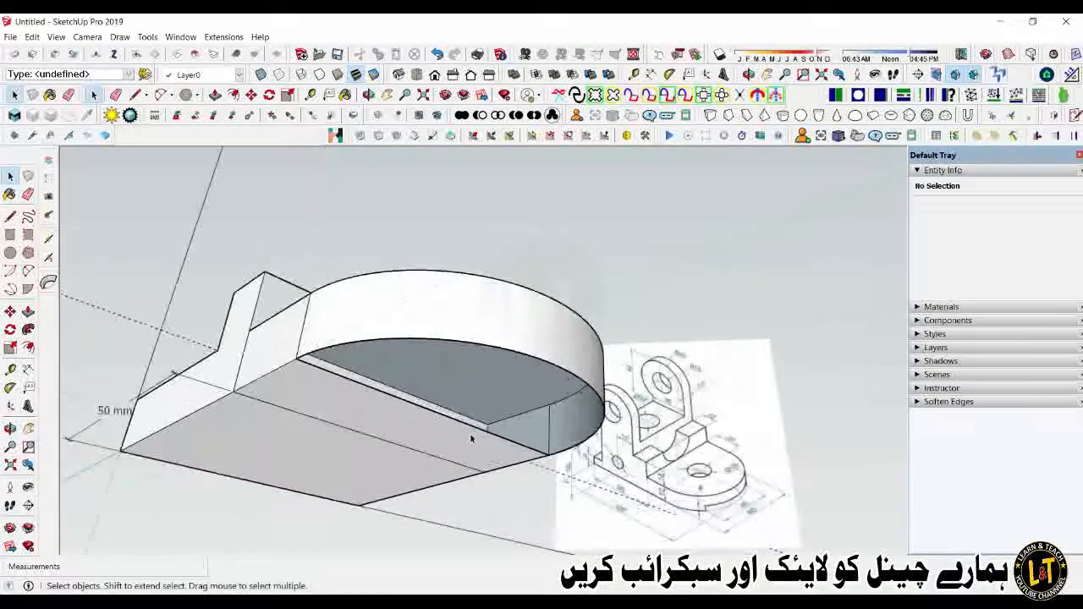
key("l")
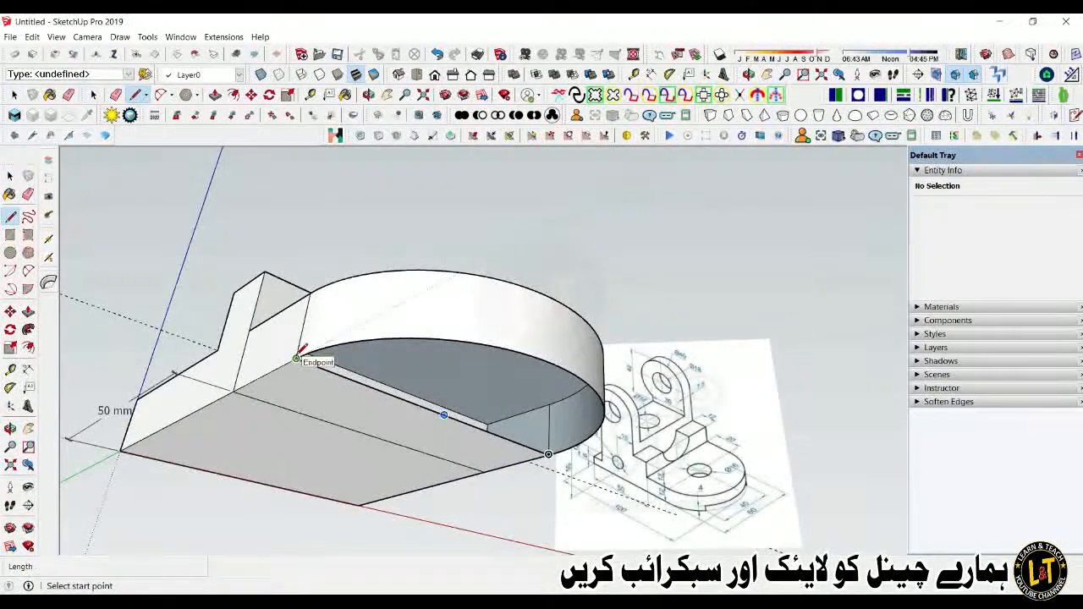
left_click(296, 359)
left_click(549, 454)
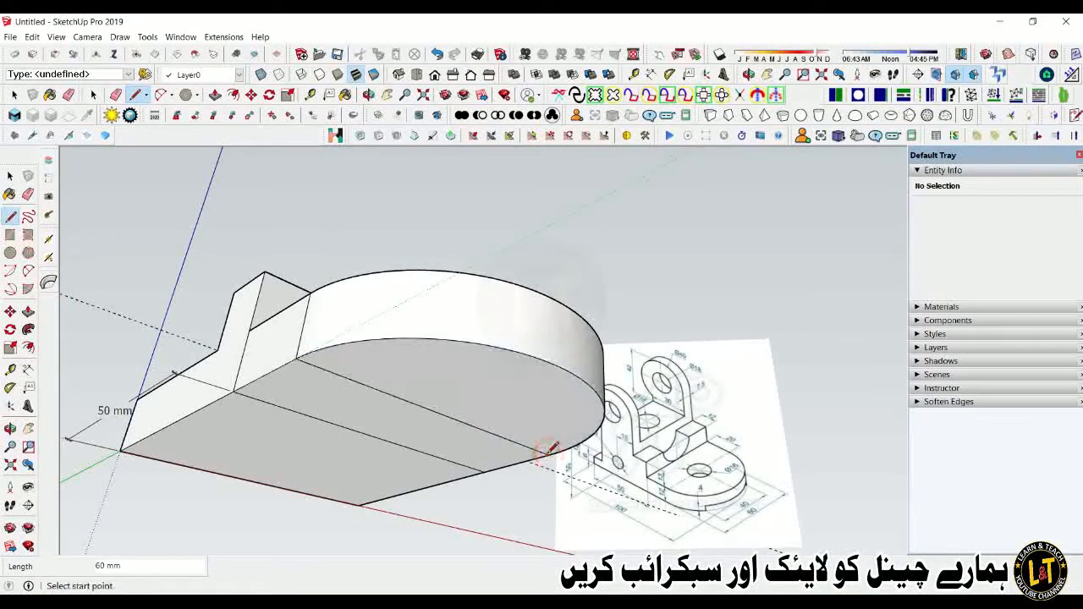
key("space")
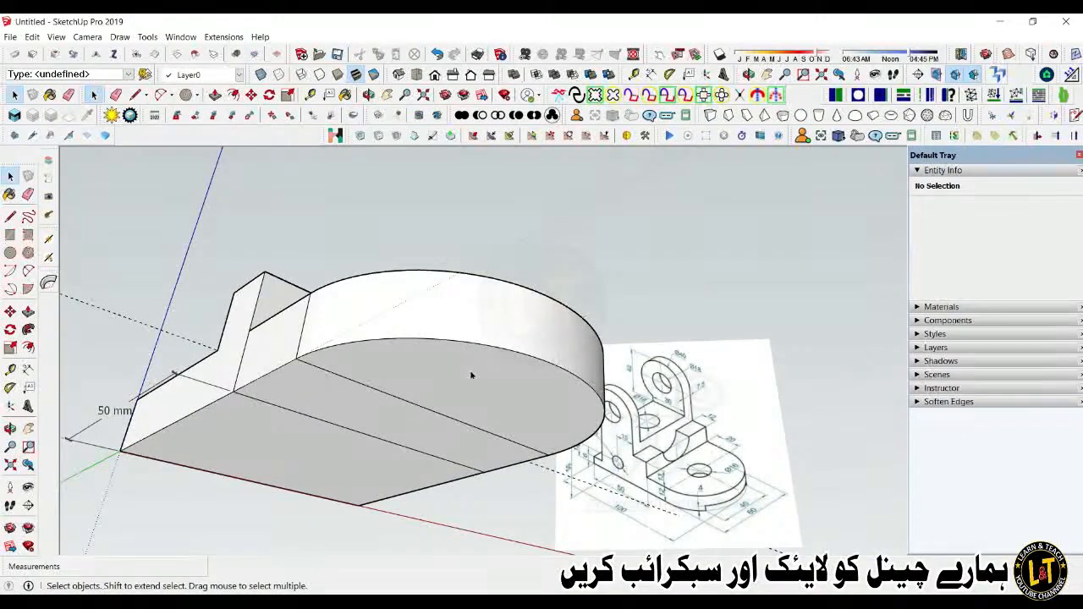
Step: Draw a 30 mm centre line on the underside from the cross line's midpoint to the rounded edge
key("l")
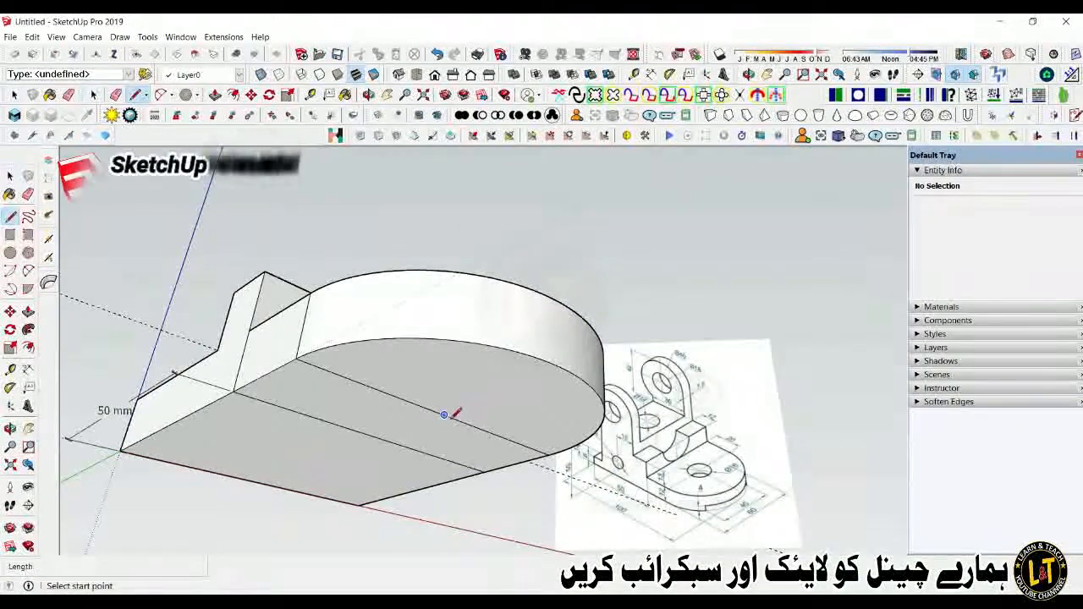
left_click(444, 414)
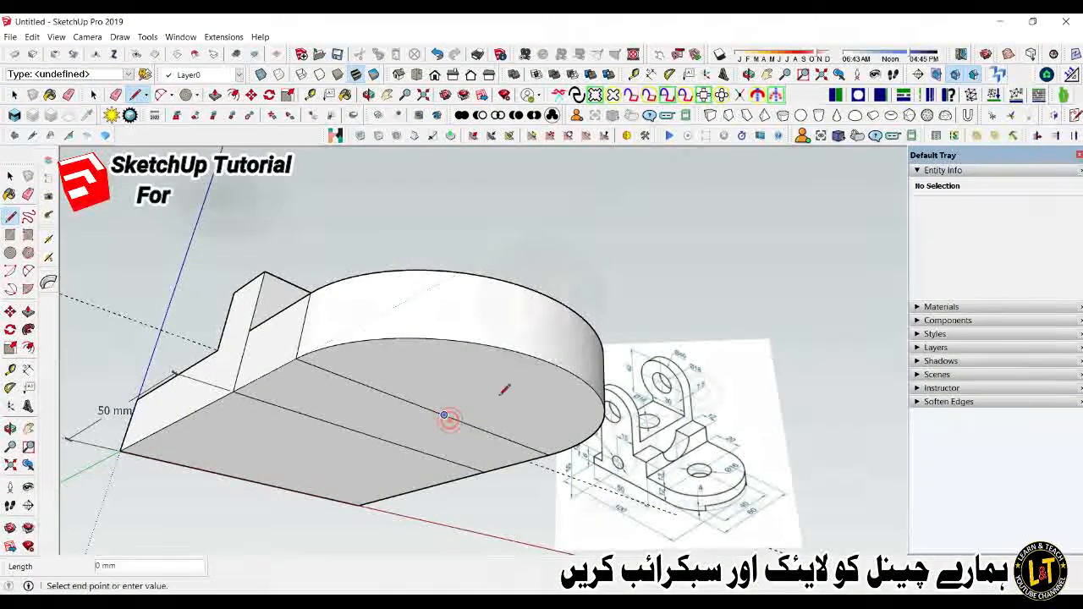
left_click(562, 367)
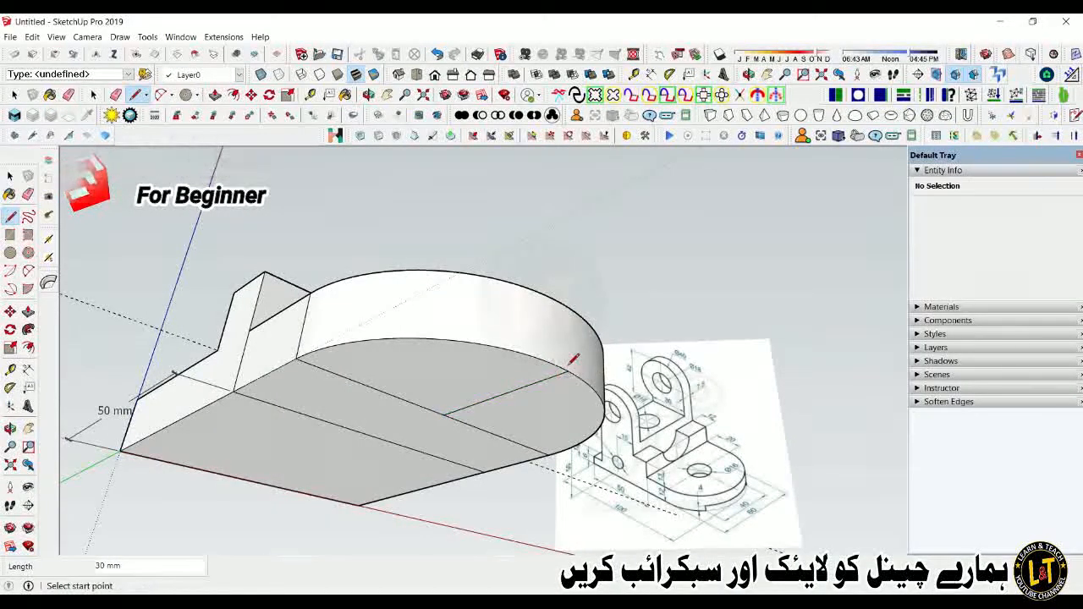
Step: Place guides 15 mm to each side of the centre line on the underside
key("t")
left_click(513, 391)
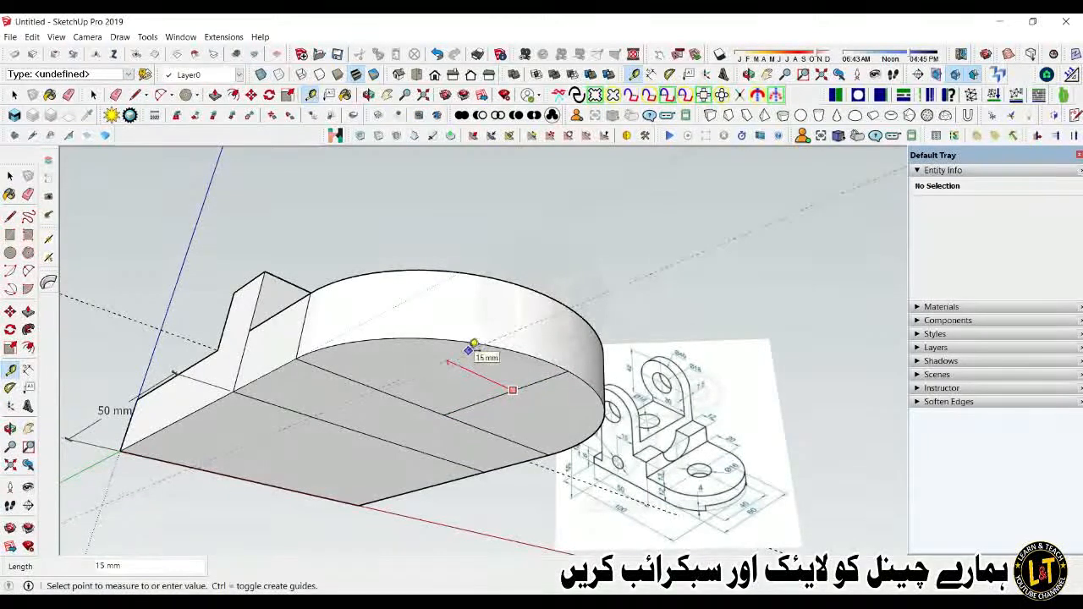
left_click(474, 345)
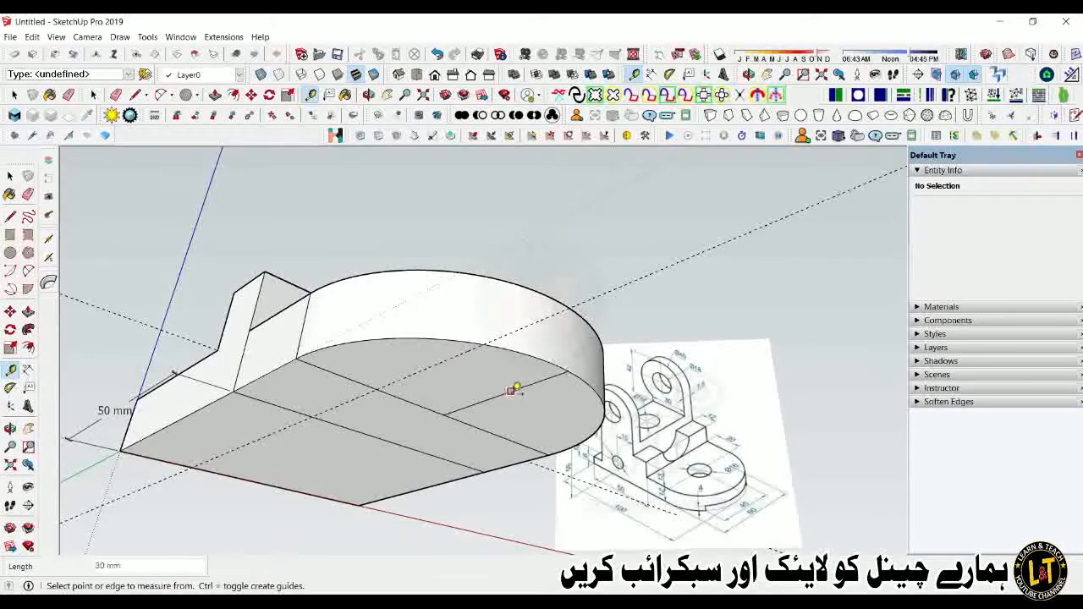
left_click(511, 391)
type("1")
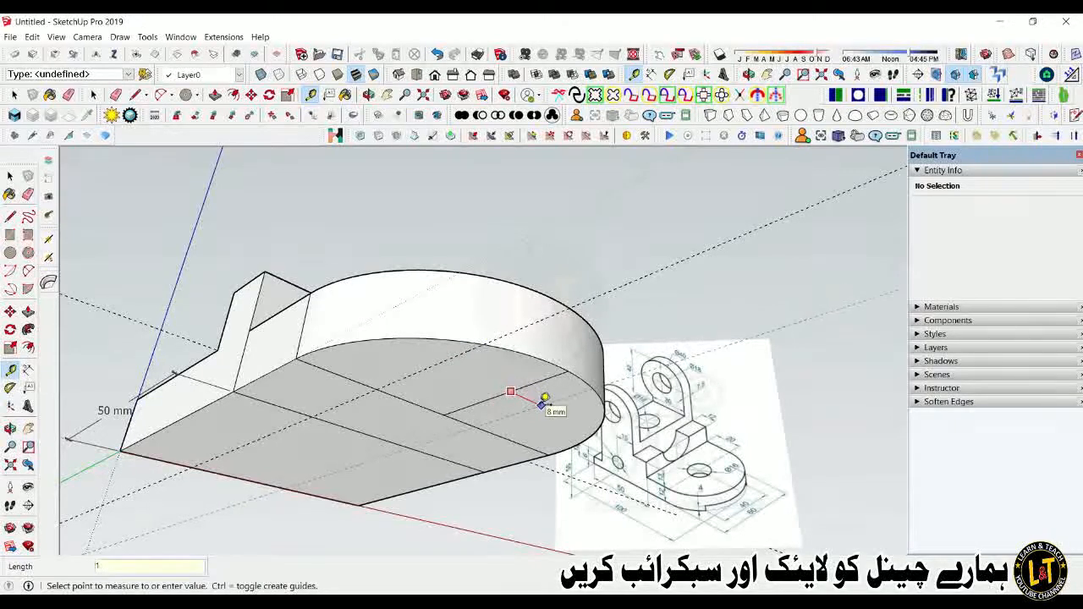
type("5")
key("Return")
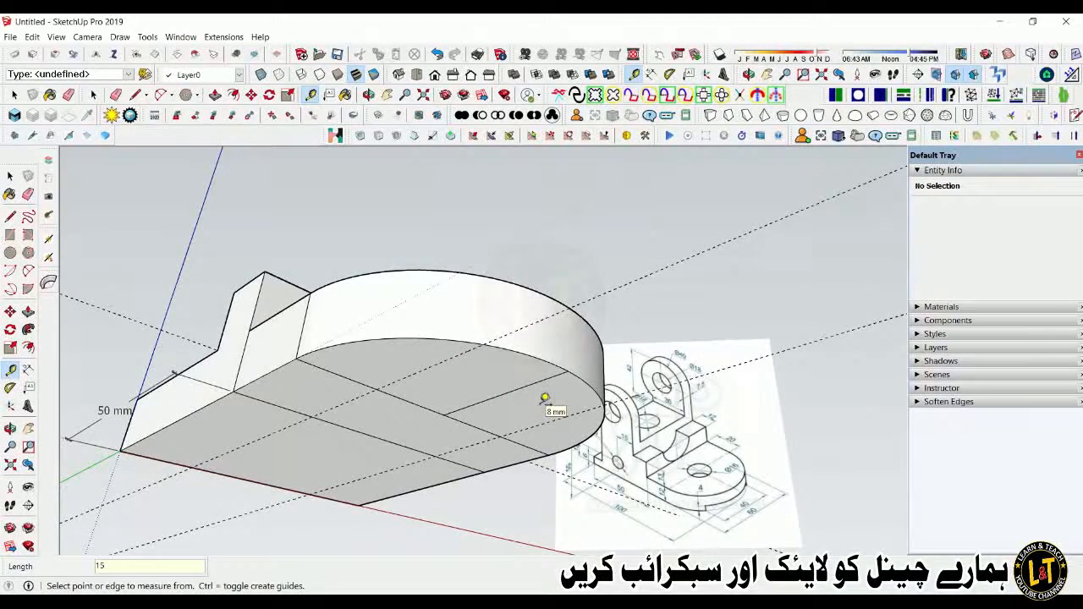
Step: Draw lines along both guides from the cross line to the rounded edge, and erase the centre line between them
key("l")
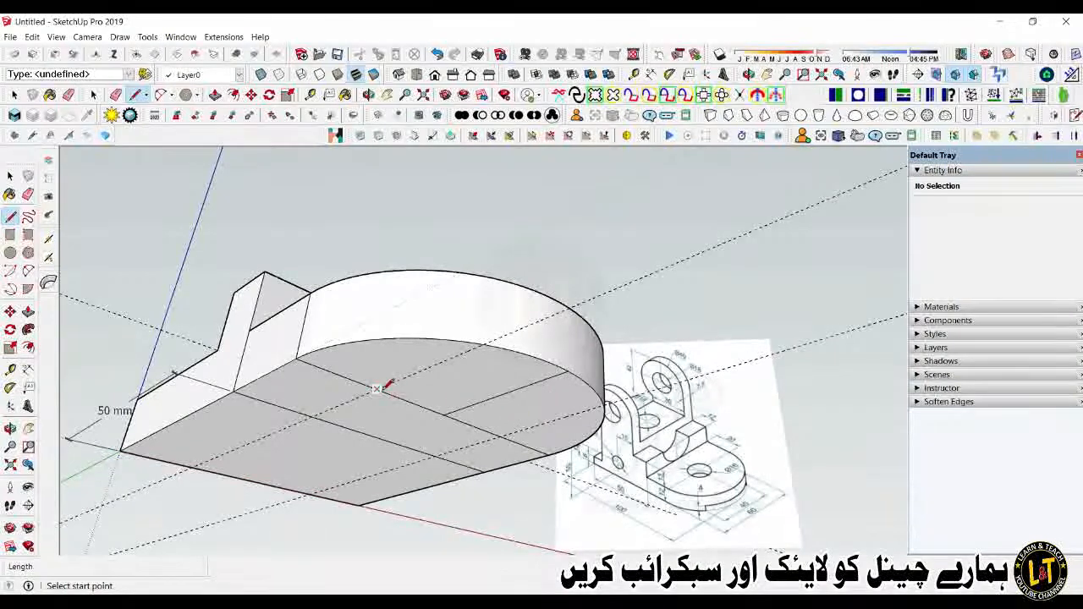
left_click(445, 413)
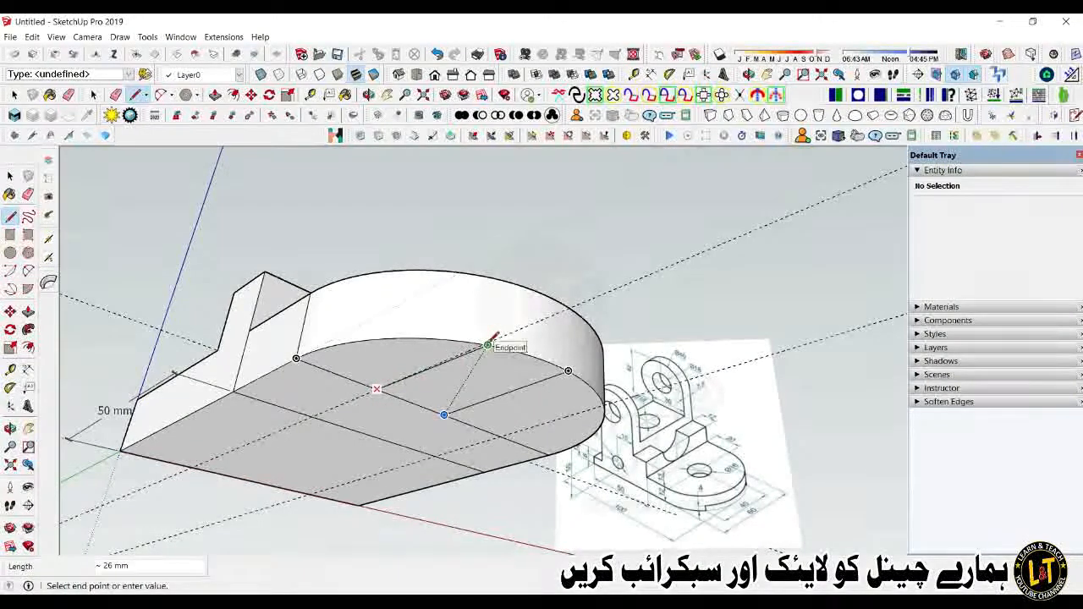
scroll(488, 344, "up", 2)
scroll(488, 343, "up", 2)
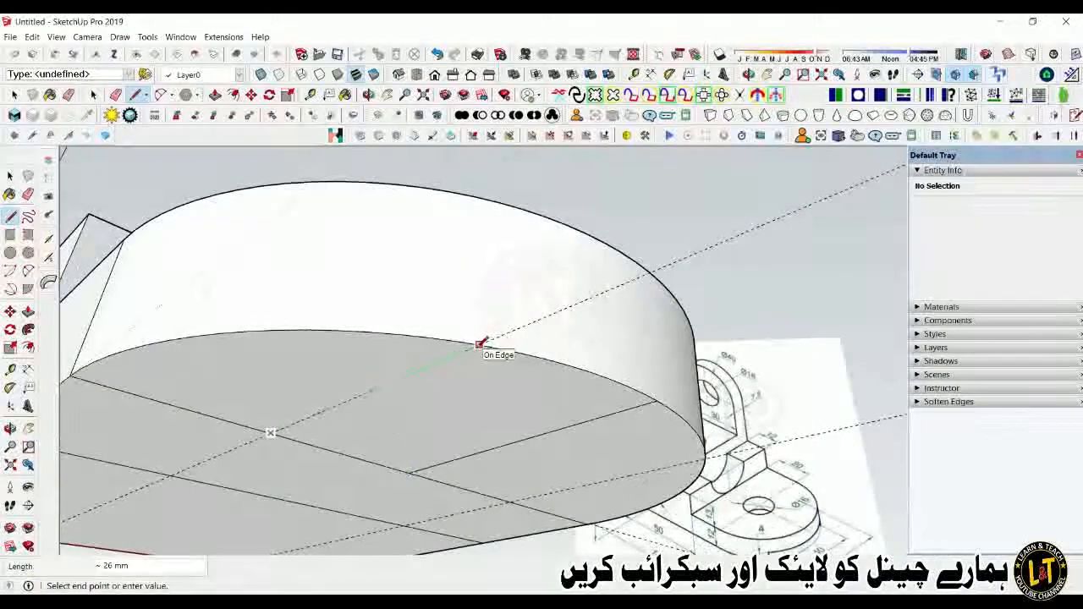
left_click(480, 344)
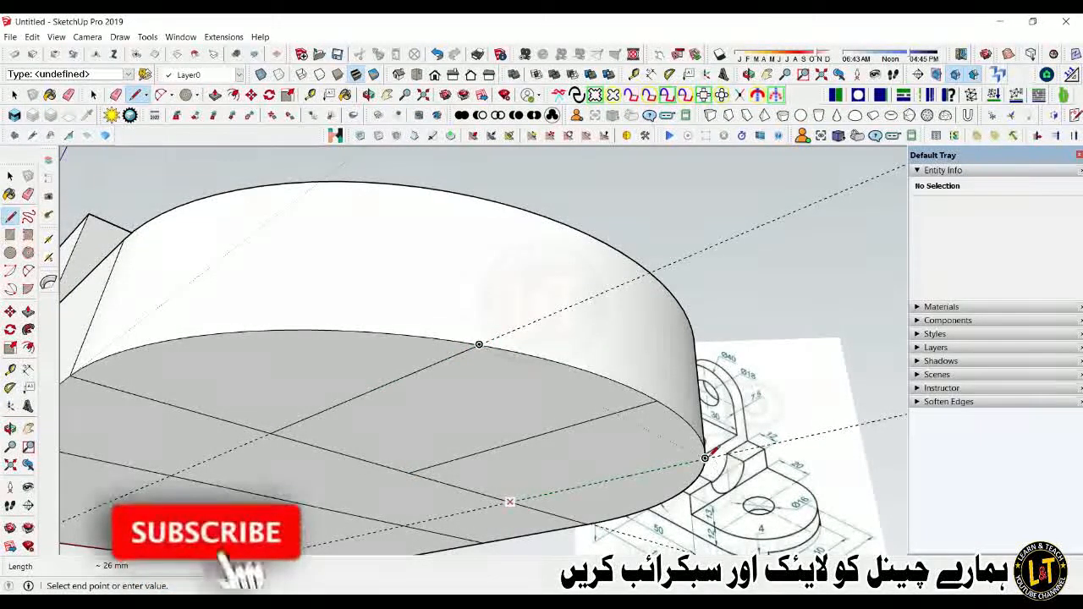
key("space")
key("e")
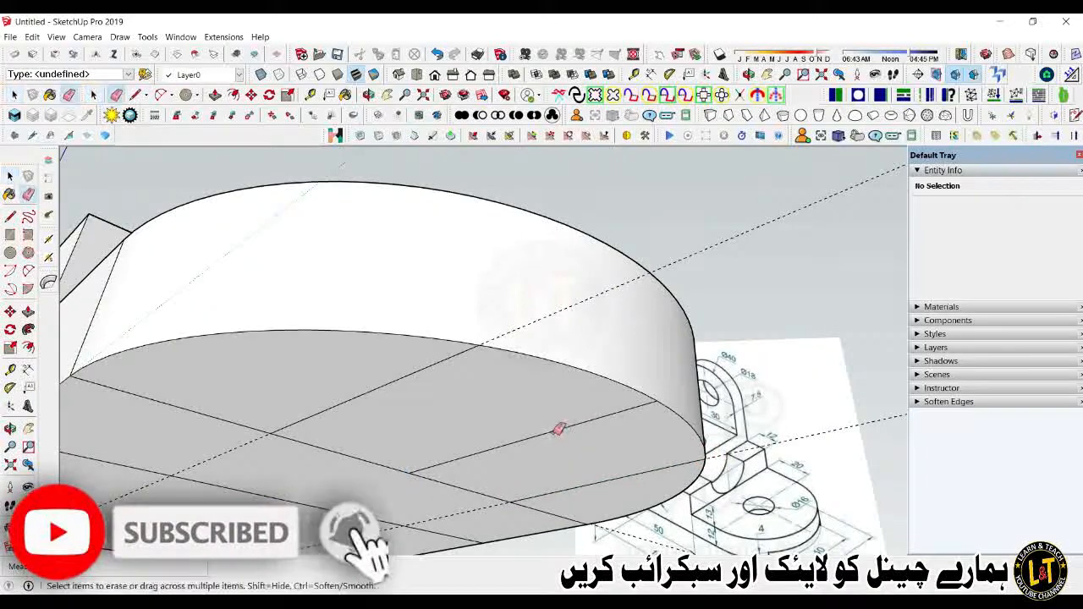
middle_click_drag(483, 403, 450, 382)
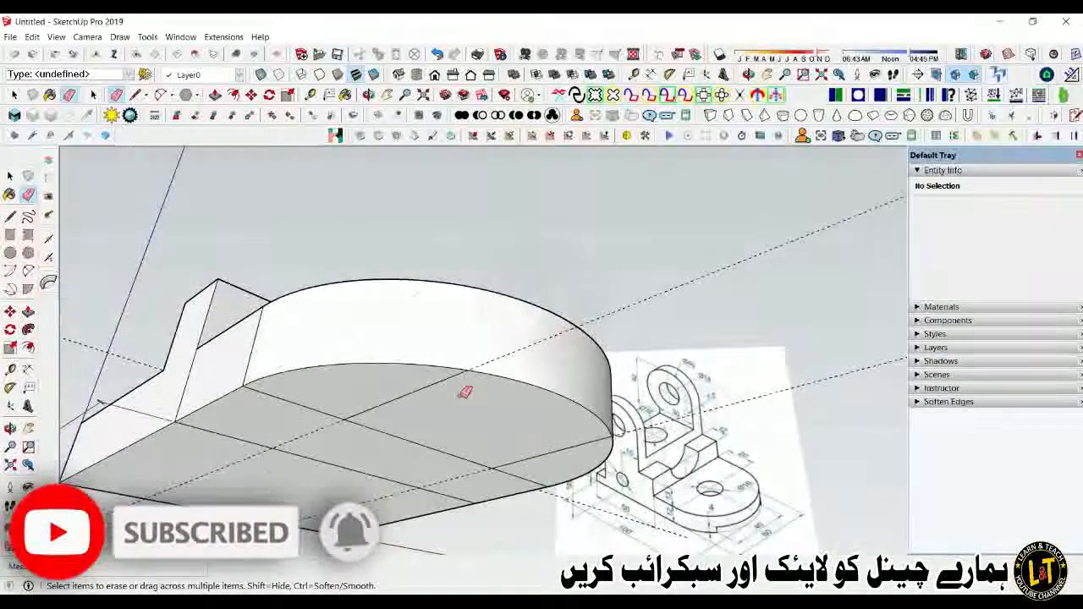
Step: Push/pull the strip between the two lines 5 mm up into the underside to form a recess at the rounded end
key("p")
left_click(486, 412)
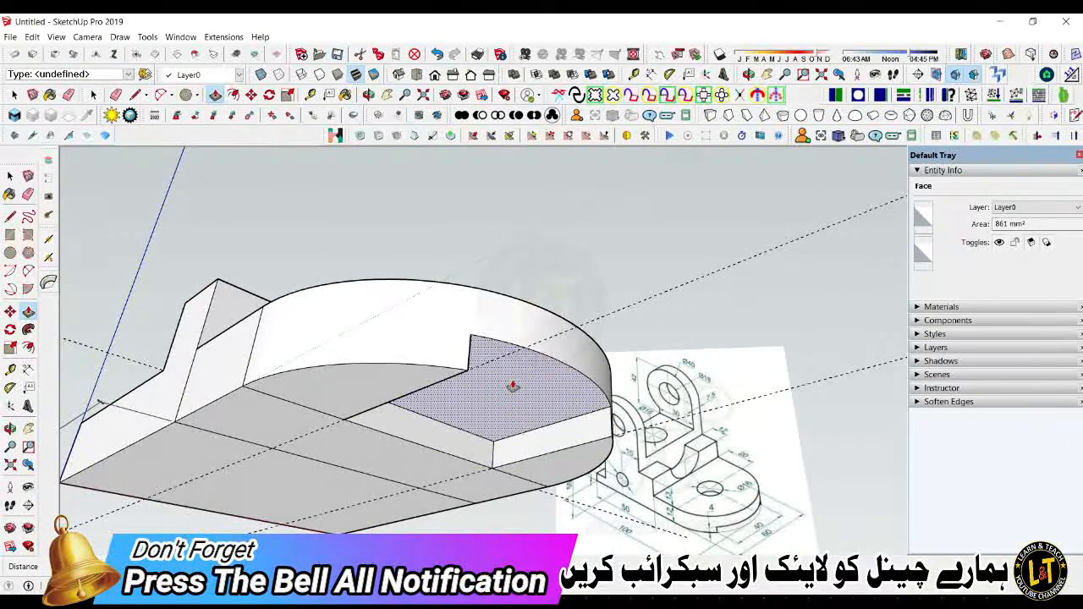
left_click(513, 386)
middle_click_drag(404, 428, 378, 562)
scroll(411, 413, "down", 5)
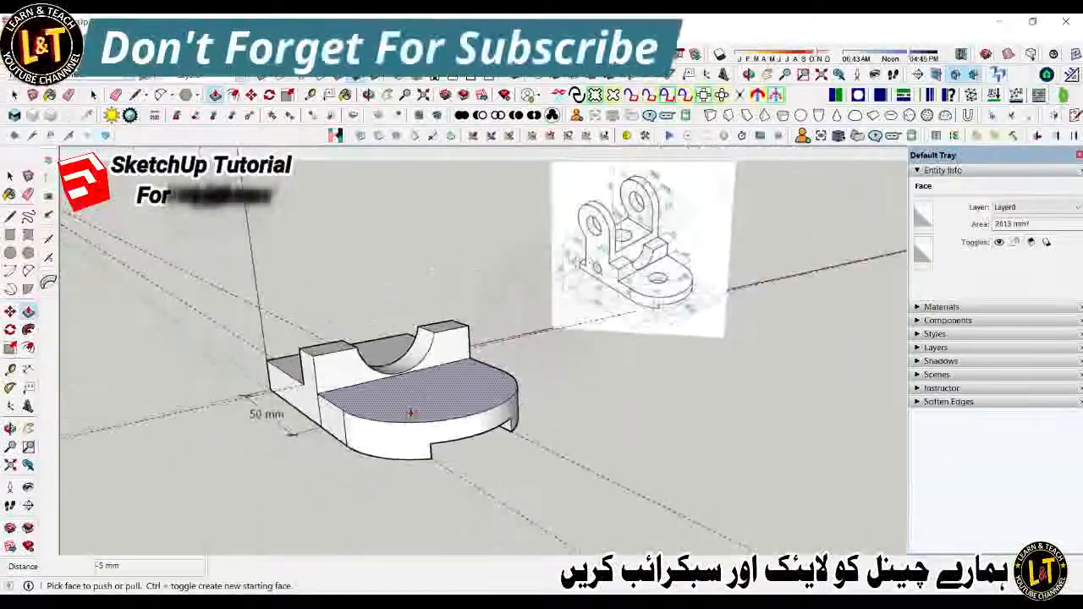
Step: Undo the underside recess and place new guides on both sides of the centre line, marking a 40 mm recess width
scroll(413, 457, "up", 3)
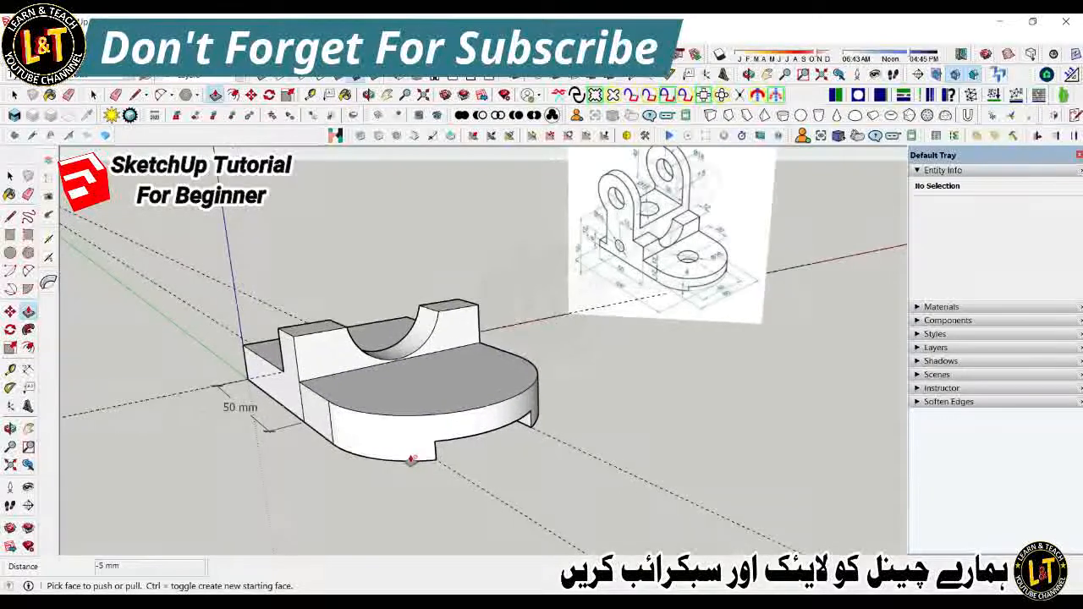
middle_click_drag(410, 461, 462, 449)
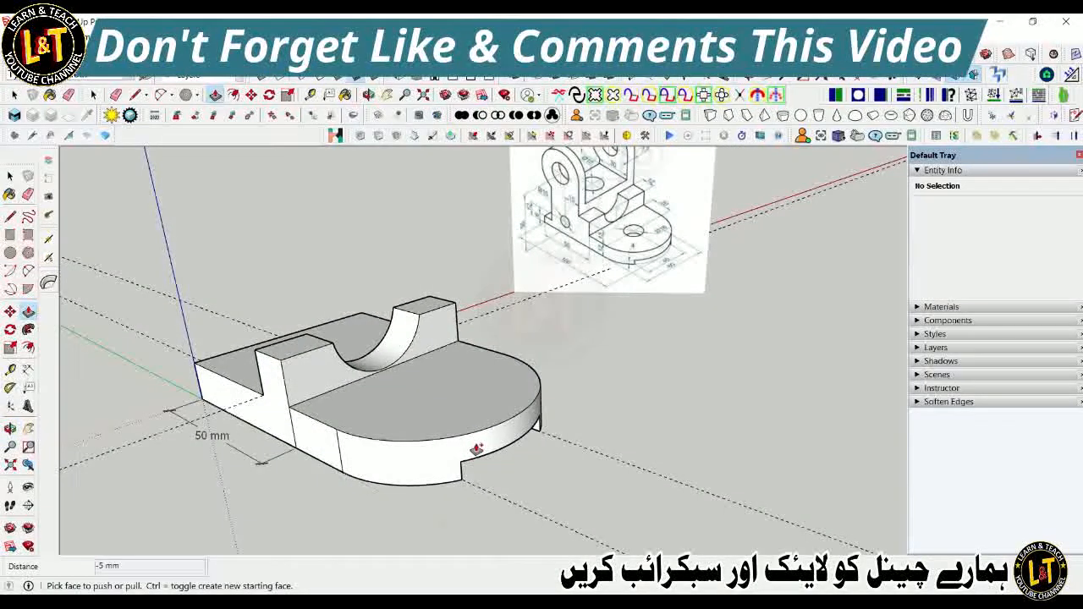
middle_click_drag(500, 406, 396, 461)
scroll(406, 406, "up", 3)
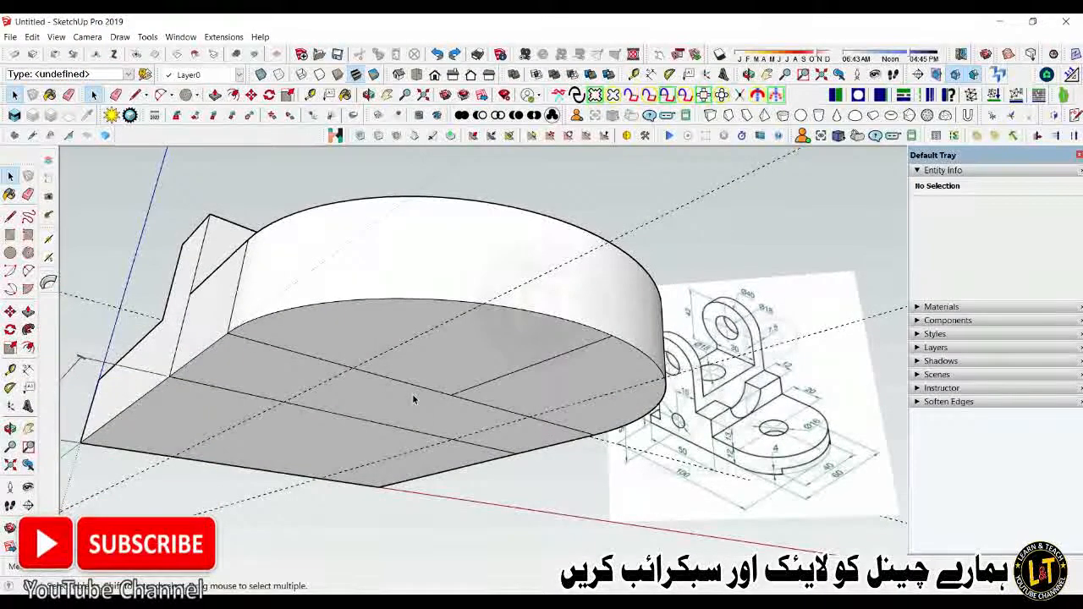
key("t")
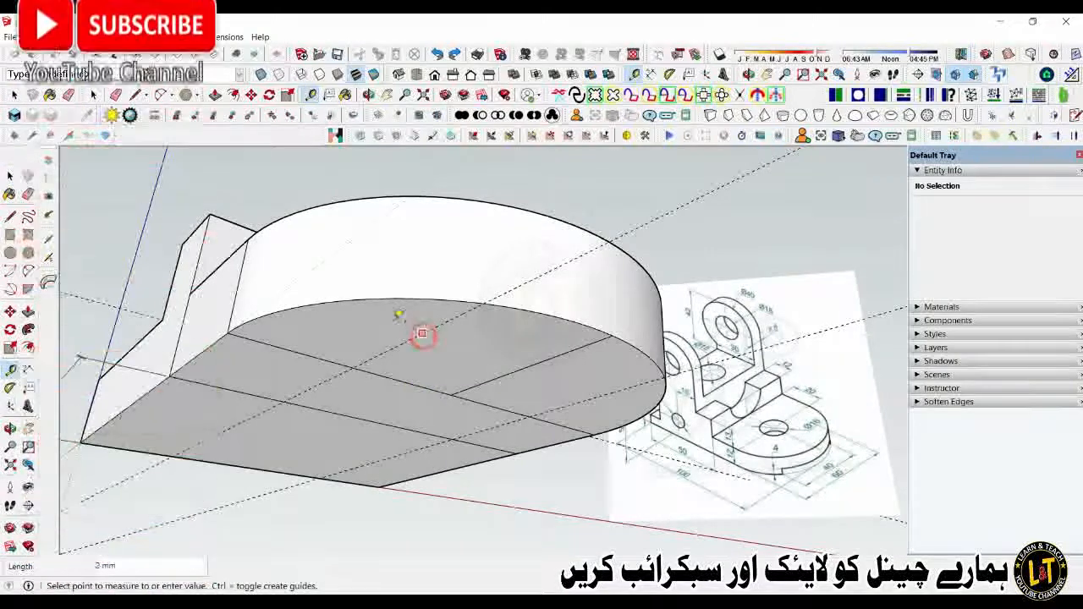
left_click(398, 315)
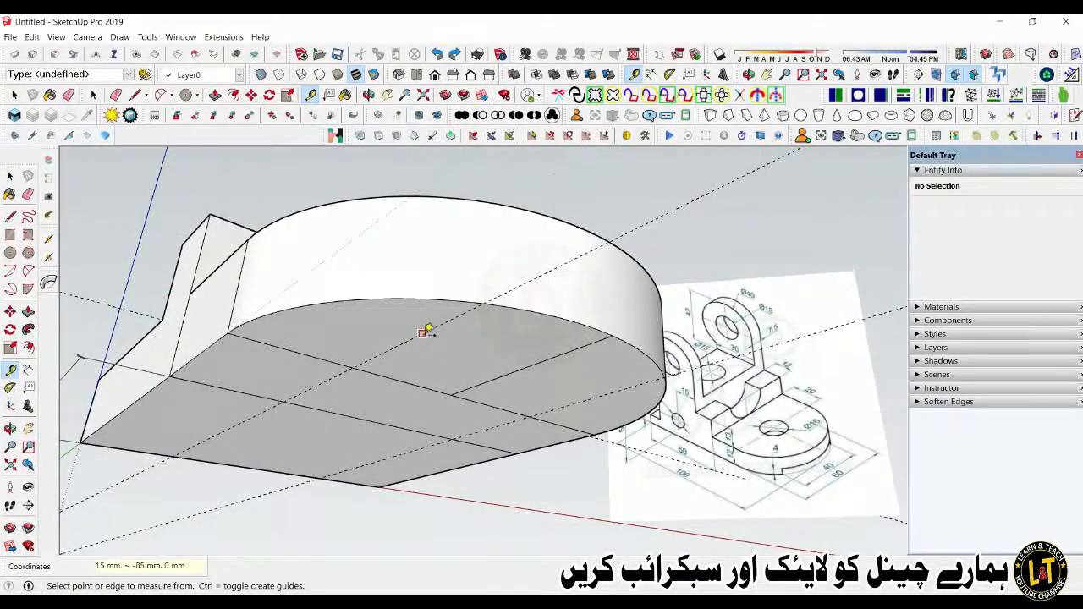
left_click(422, 331)
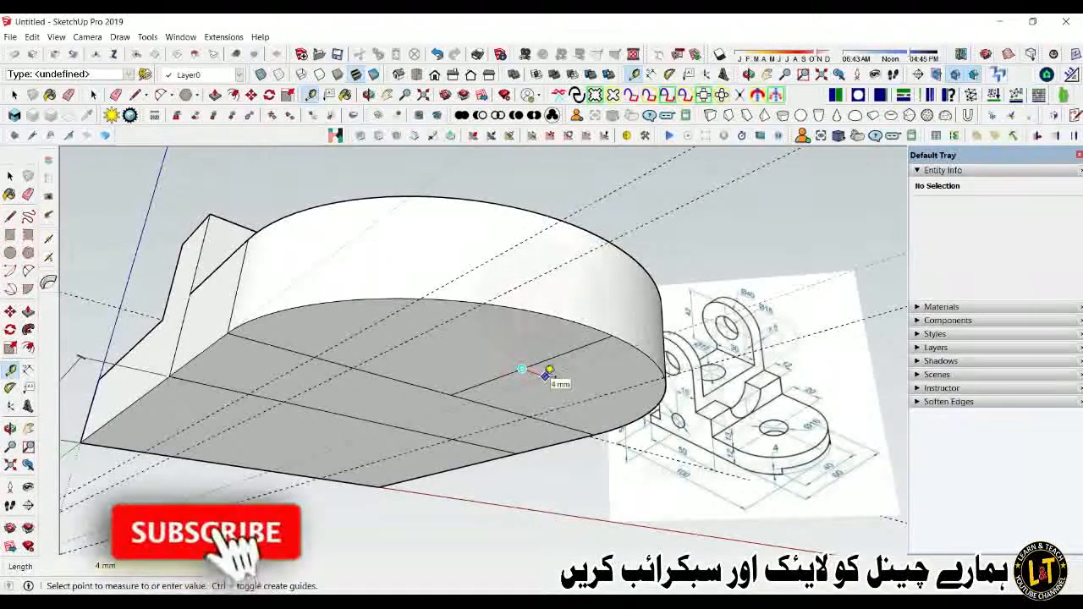
left_click(554, 380)
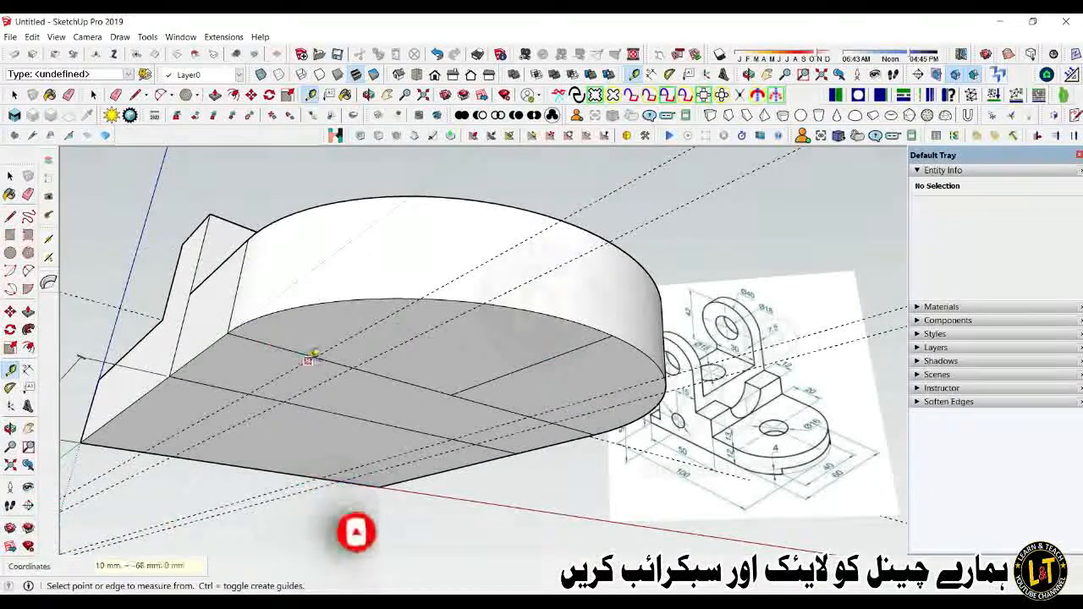
Step: Draw lines along the outer guides from the cross line to the rounded edge, and erase the centre line and leftover guides between them
left_click(551, 422)
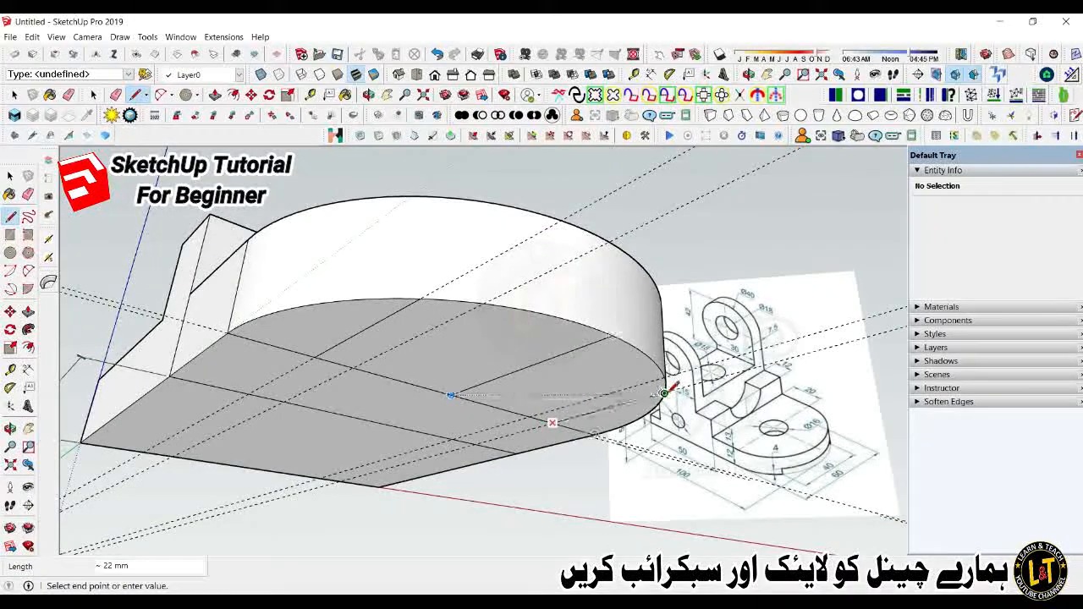
scroll(665, 393, "up", 5)
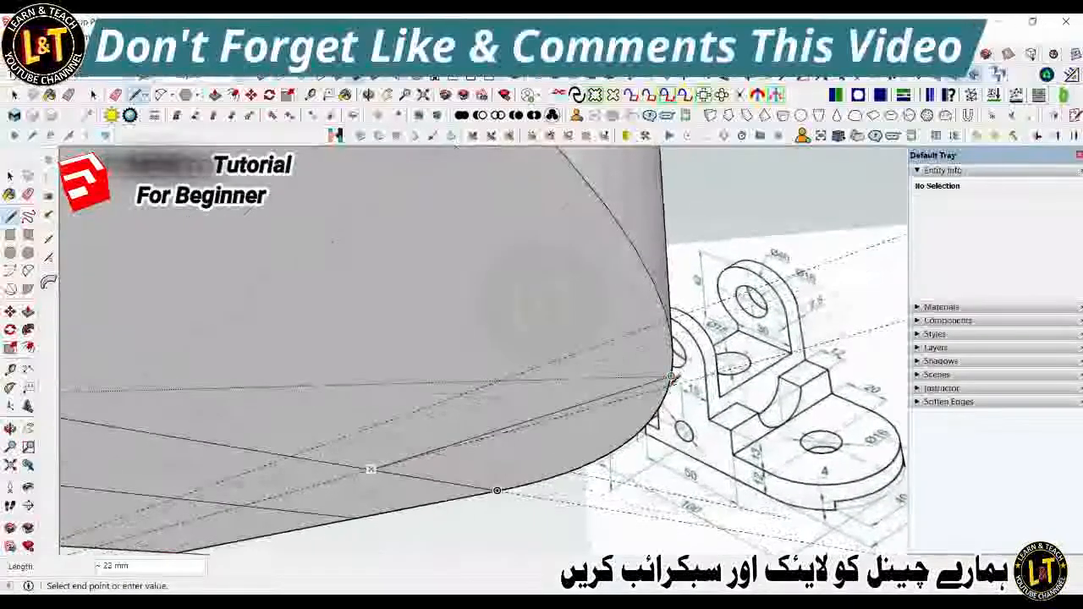
scroll(666, 390, "up", 2)
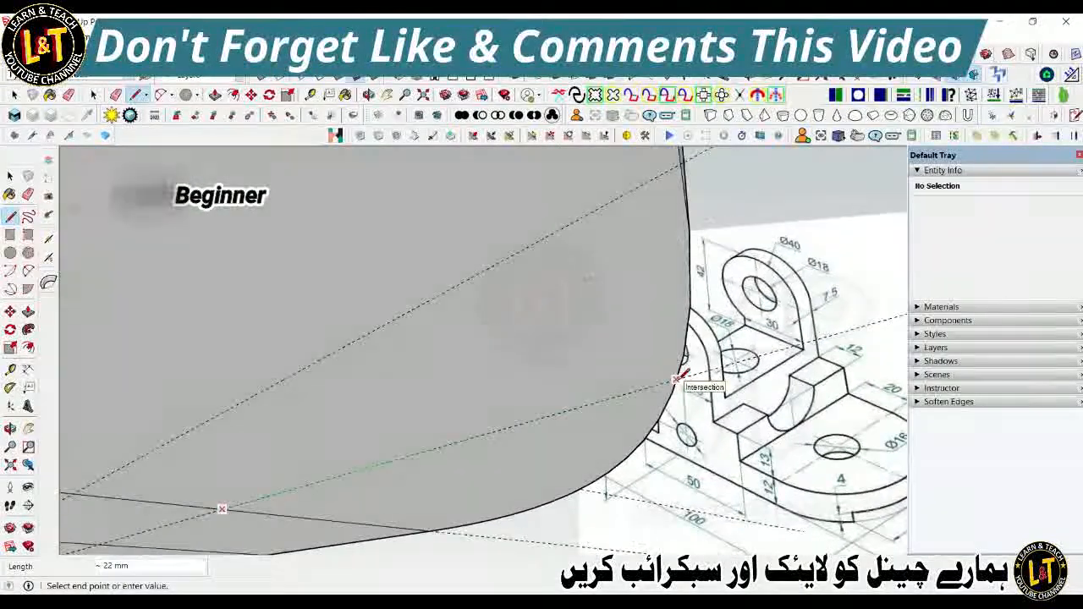
left_click(677, 382)
scroll(508, 383, "down", 6)
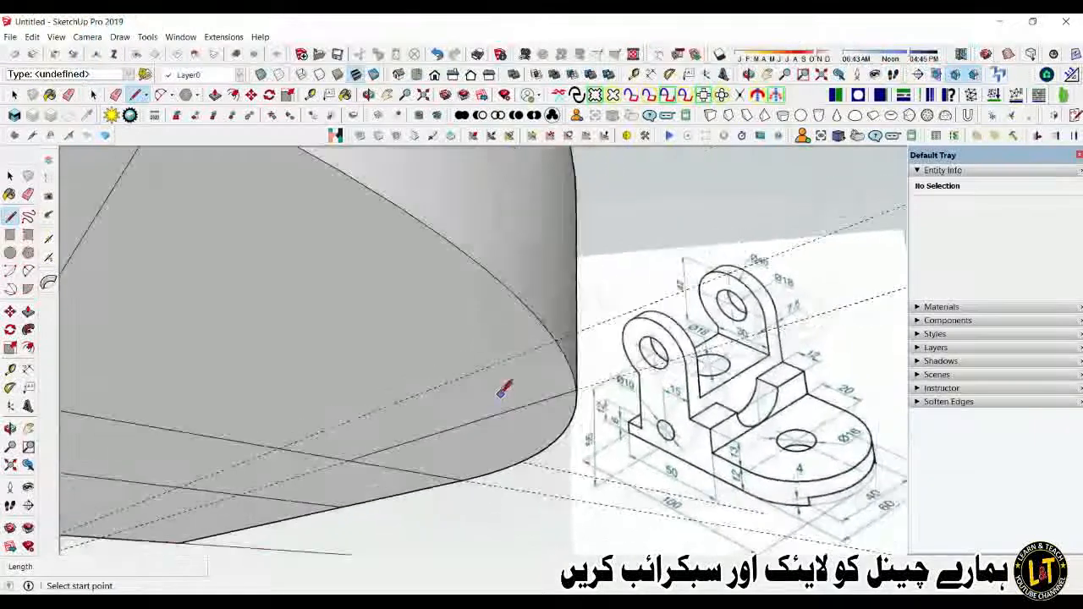
scroll(533, 390, "down", 1)
key("e")
left_click(557, 355)
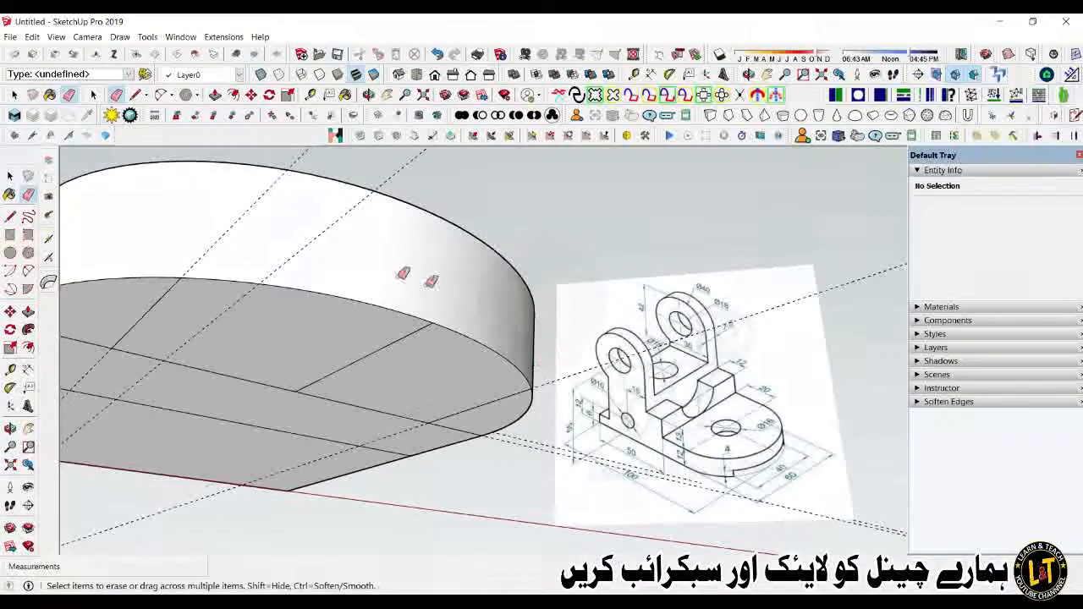
Step: Push/pull the wider strip on the underside 5 mm up into the base at the rounded end
key("p")
left_click(402, 358)
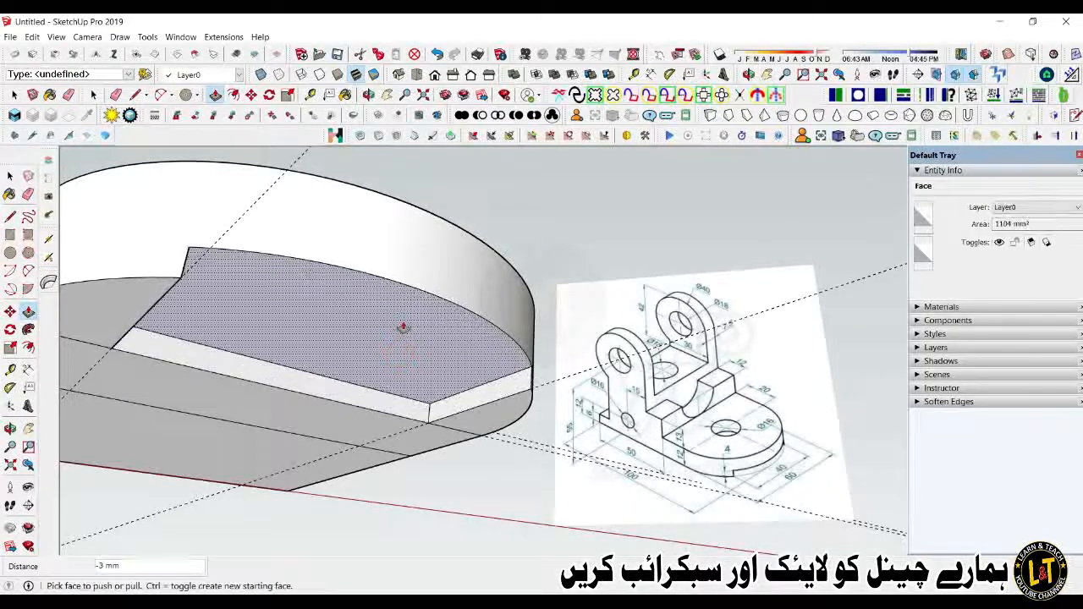
key("Return")
Step: Examine the recess from above and from below, and compare it with the reference drawing
middle_click_drag(314, 310, 499, 356)
middle_click_drag(440, 382, 417, 380)
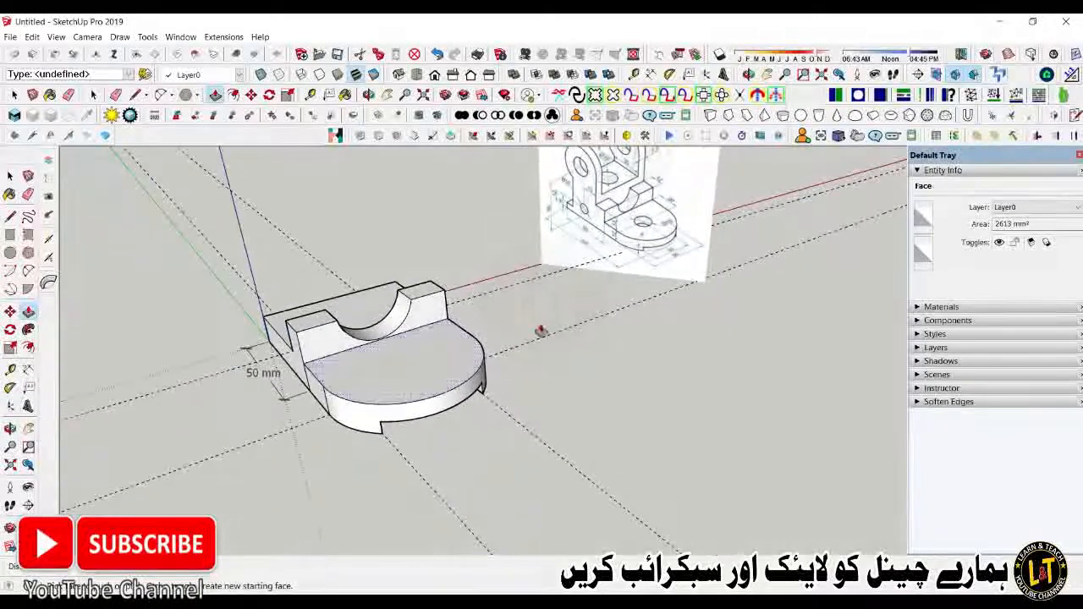
scroll(663, 217, "up", 3)
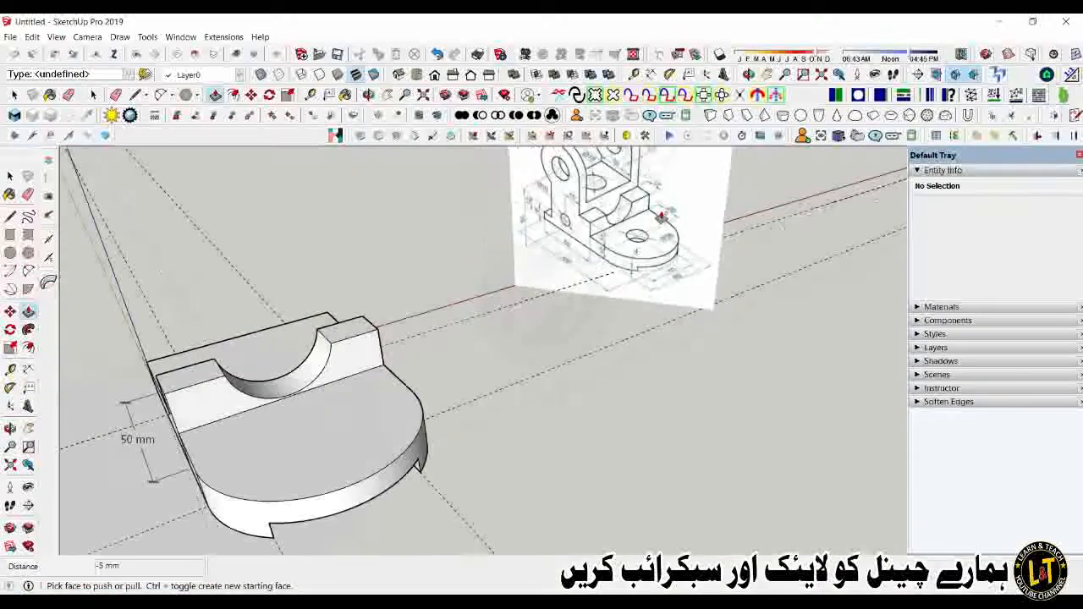
scroll(663, 217, "up", 2)
scroll(649, 239, "down", 2)
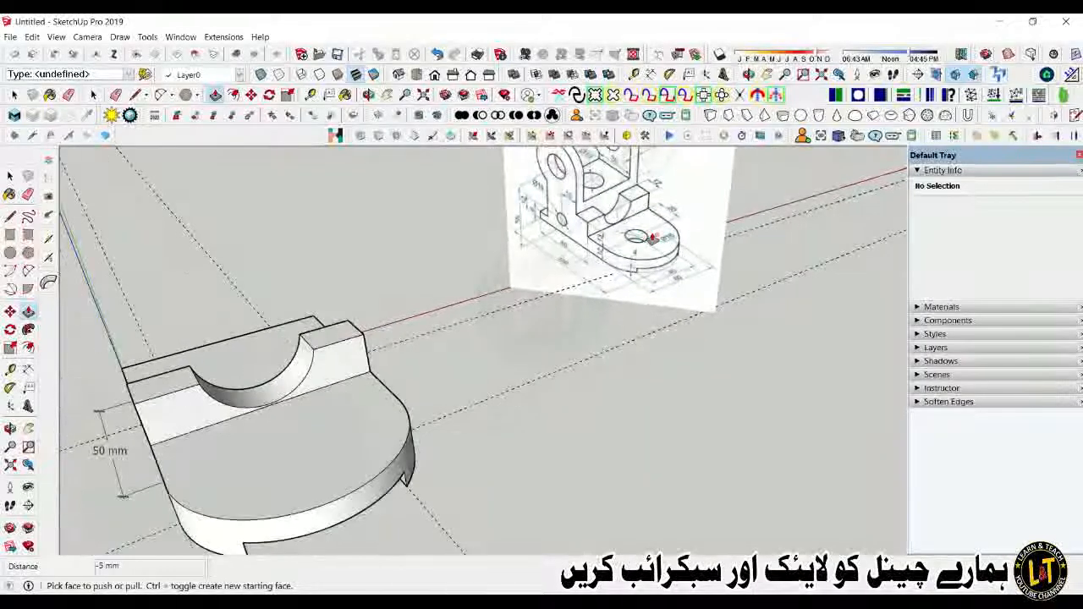
scroll(639, 265, "down", 2)
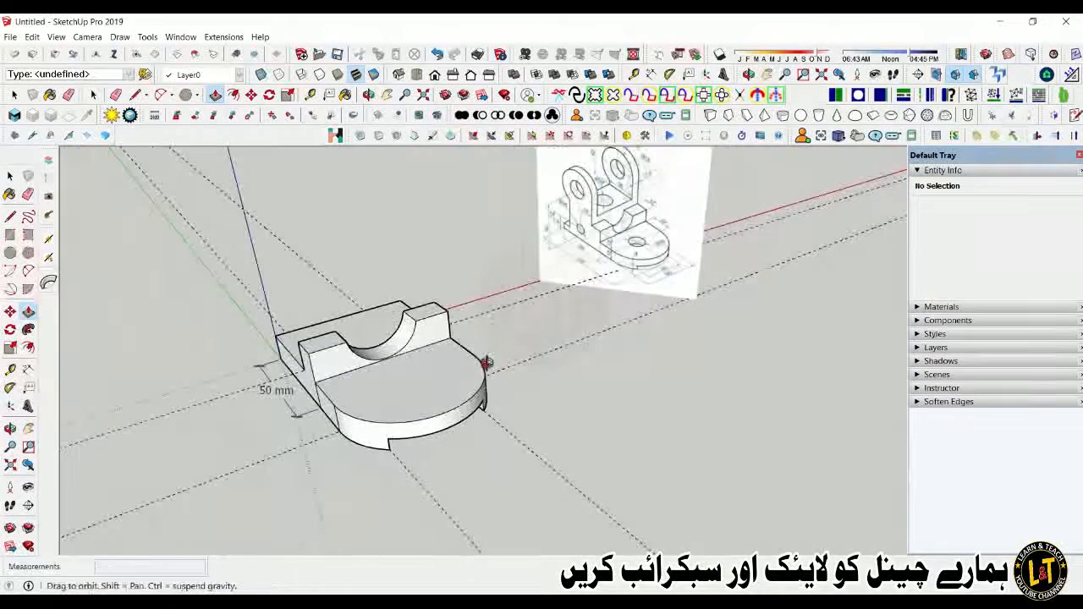
middle_click_drag(487, 364, 480, 388)
scroll(401, 387, "up", 1)
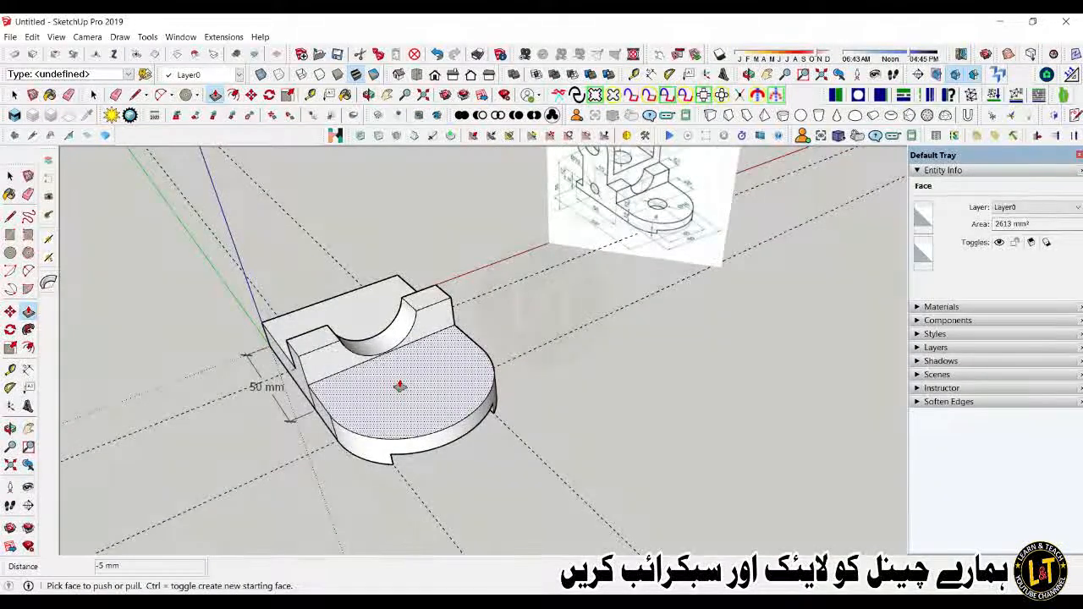
middle_click_drag(400, 386, 401, 74)
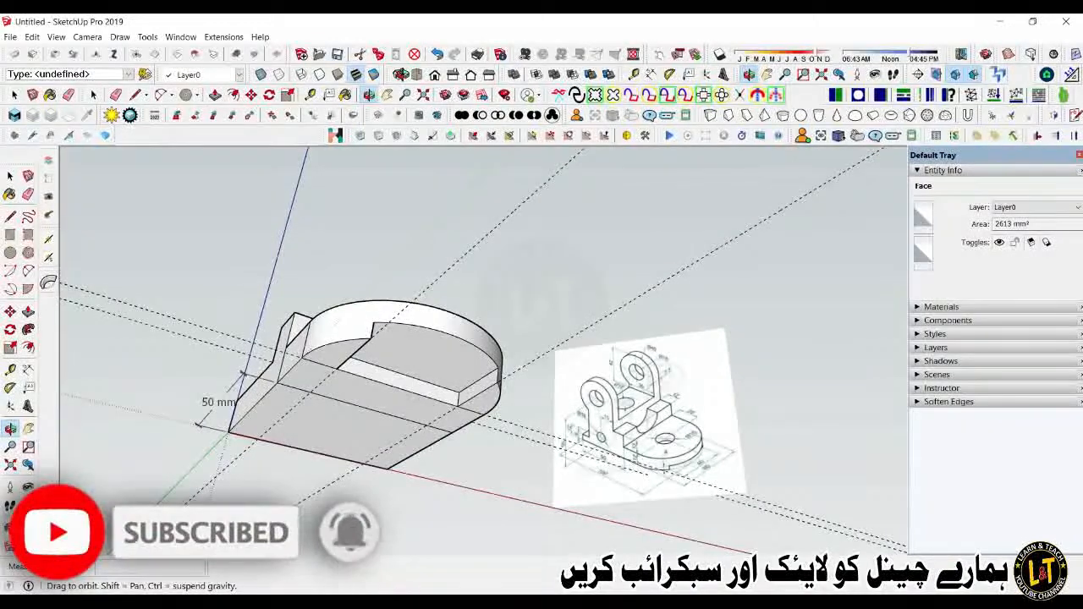
scroll(412, 395, "up", 3)
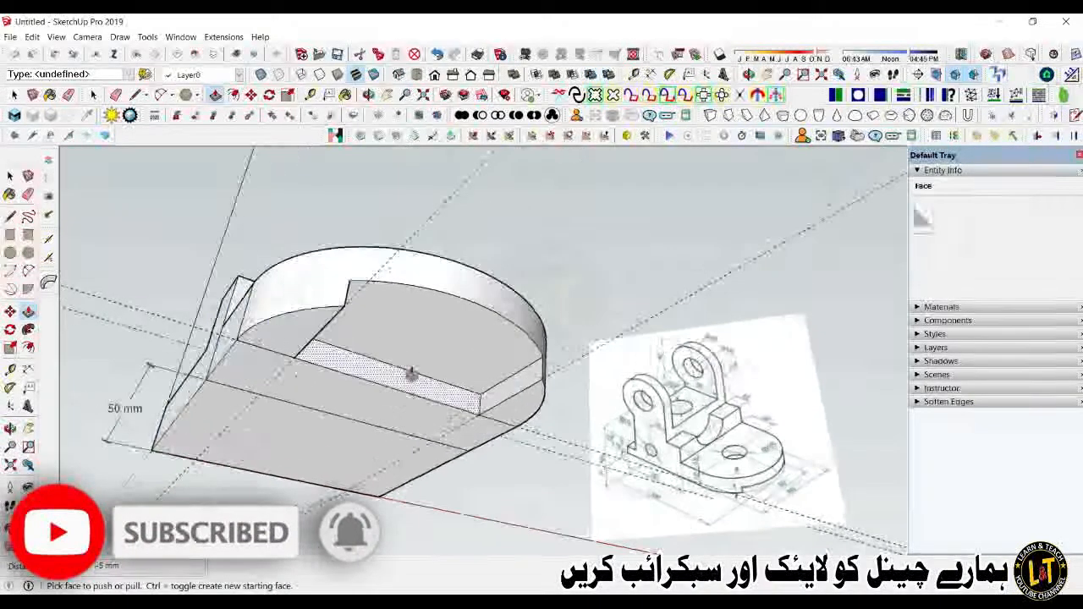
middle_click_drag(440, 296, 391, 416)
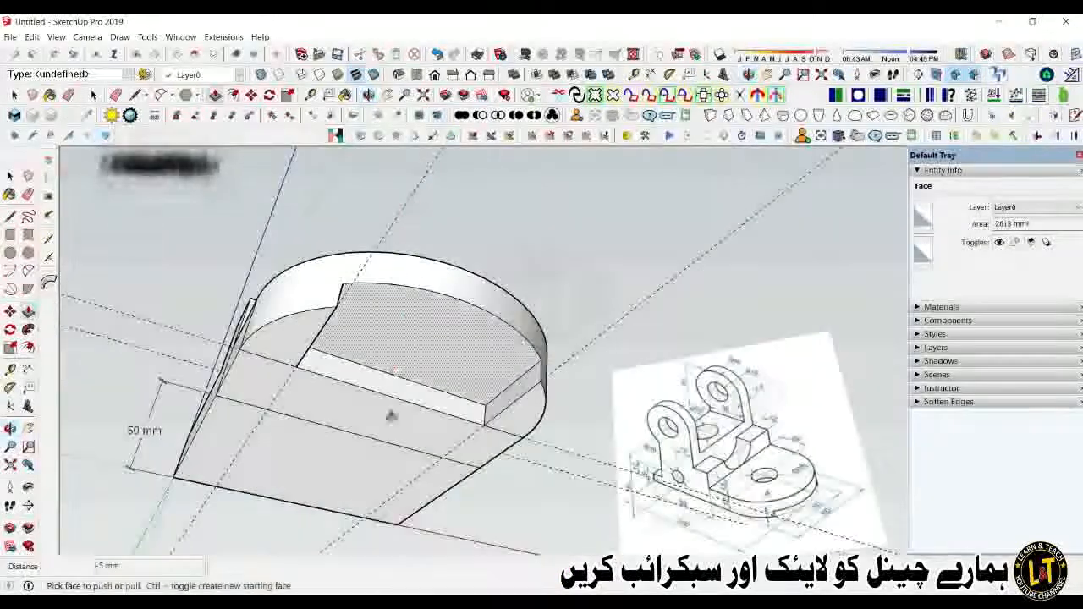
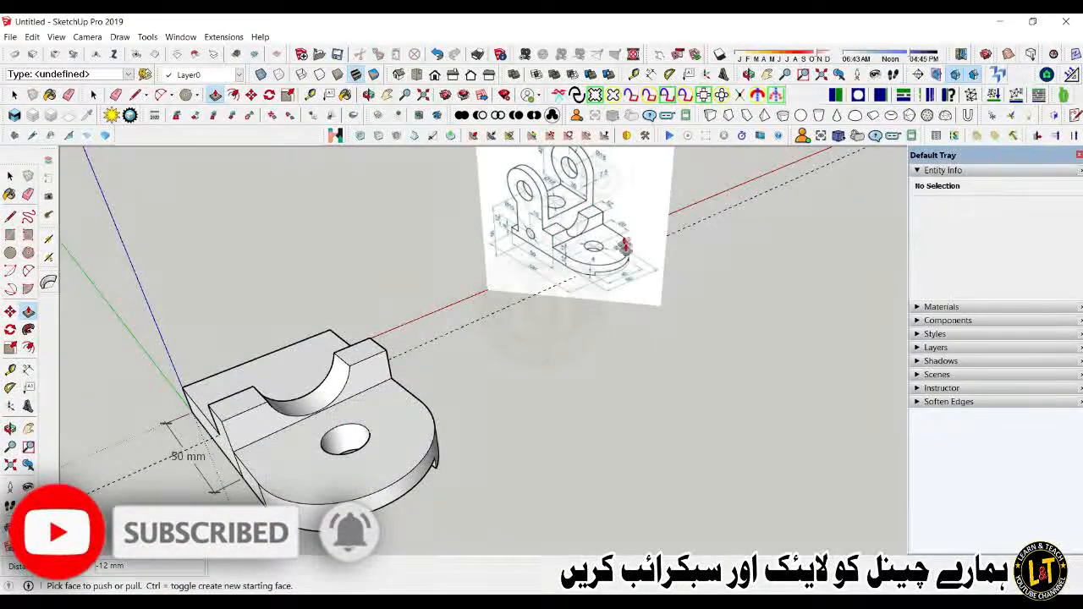
Step: Examine the reference drawing's dimensions for the rear base, the upright lugs and the small side hole
middle_click_drag(483, 262, 406, 330)
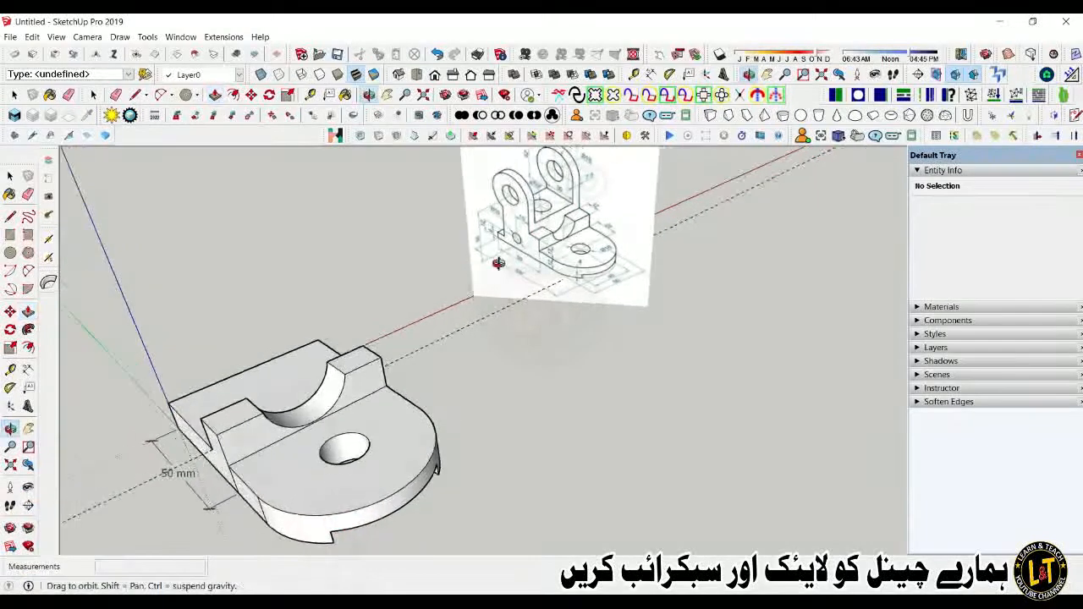
scroll(514, 341, "down", 6)
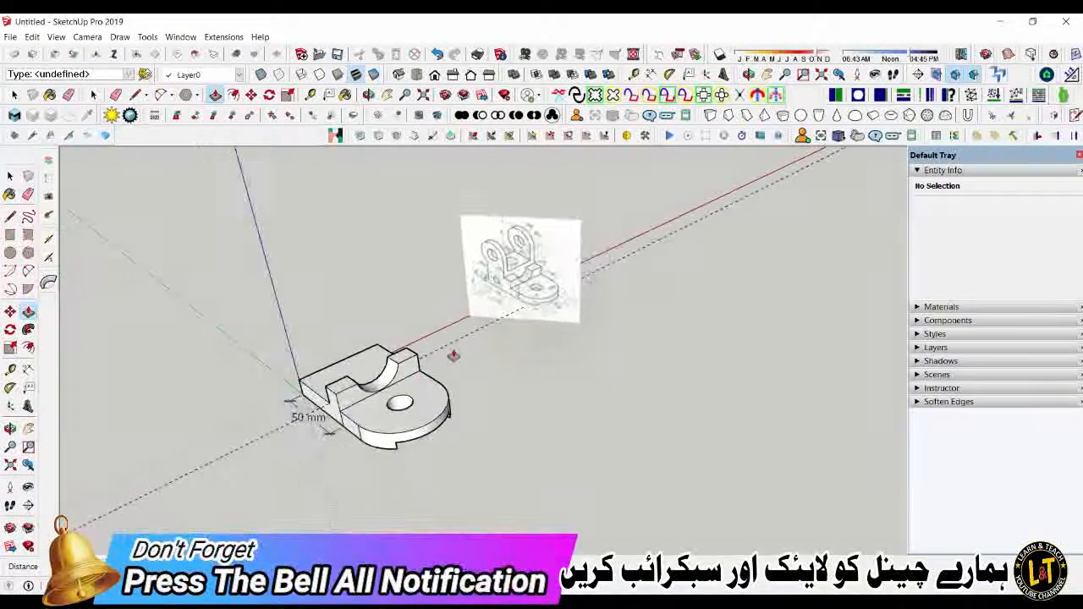
scroll(449, 347, "up", 5)
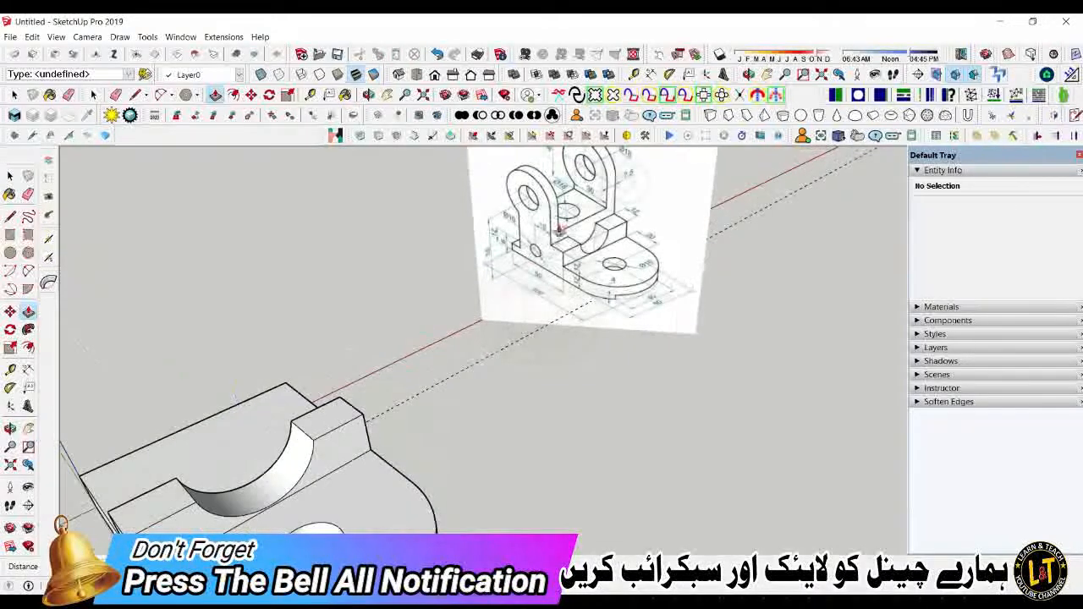
scroll(559, 248, "up", 5)
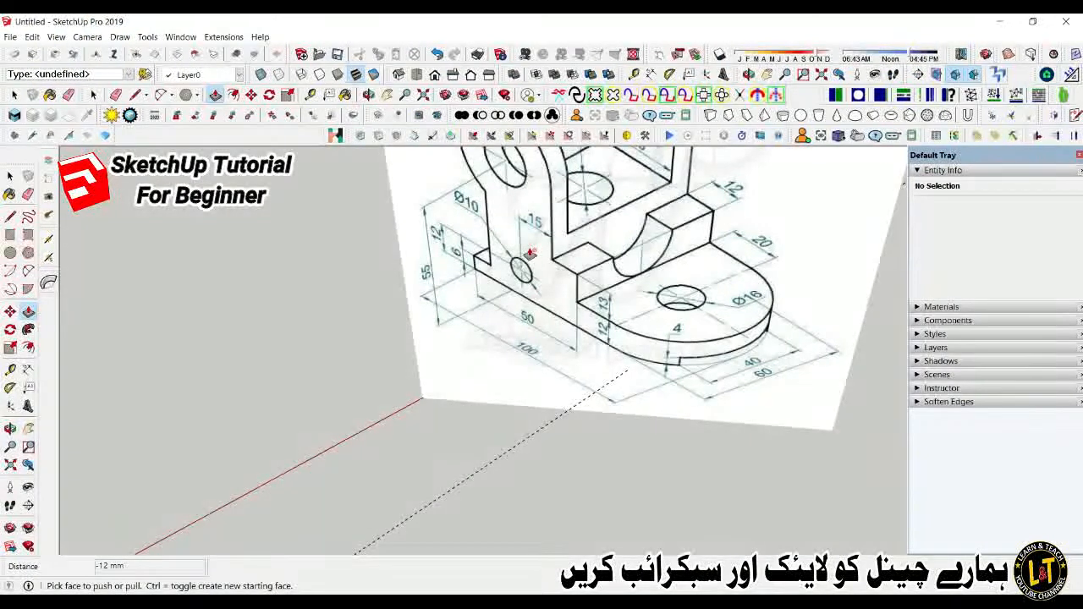
scroll(524, 363, "down", 2)
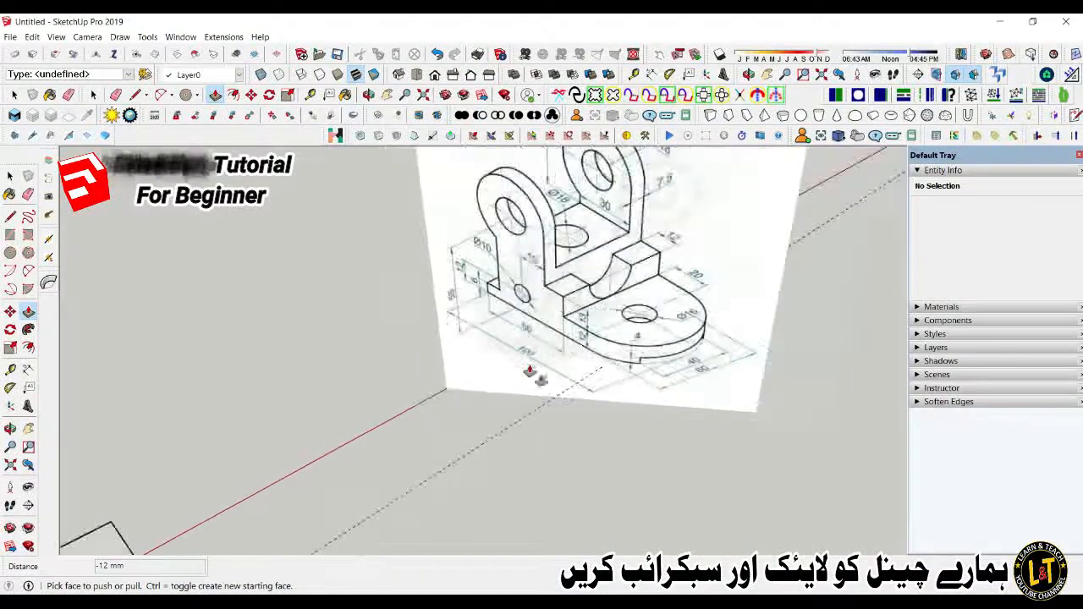
scroll(627, 397, "down", 3)
scroll(692, 246, "down", 4)
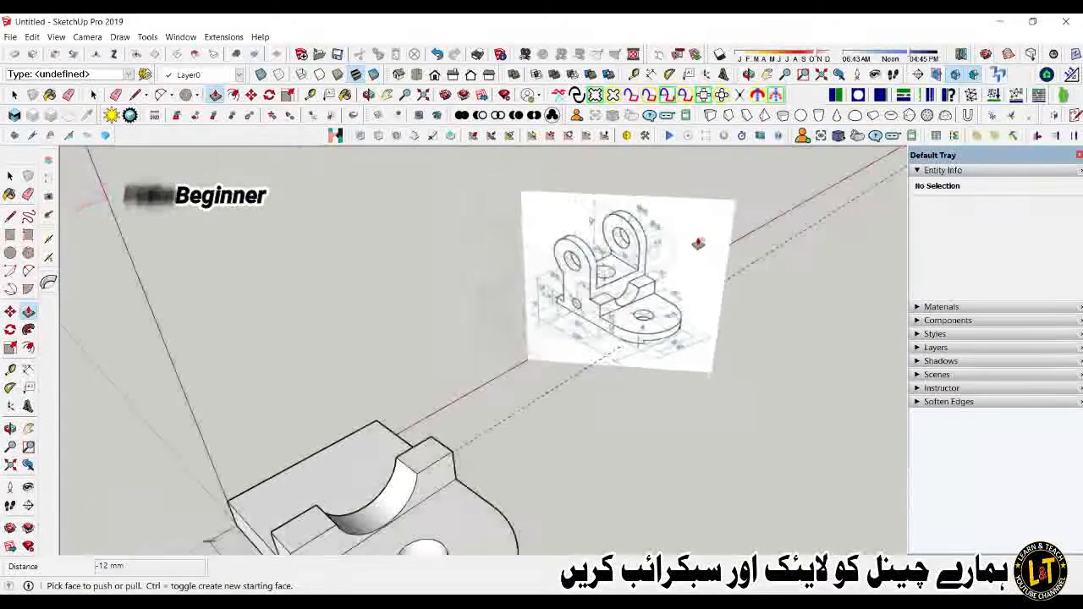
scroll(385, 515, "up", 2)
scroll(382, 491, "up", 2)
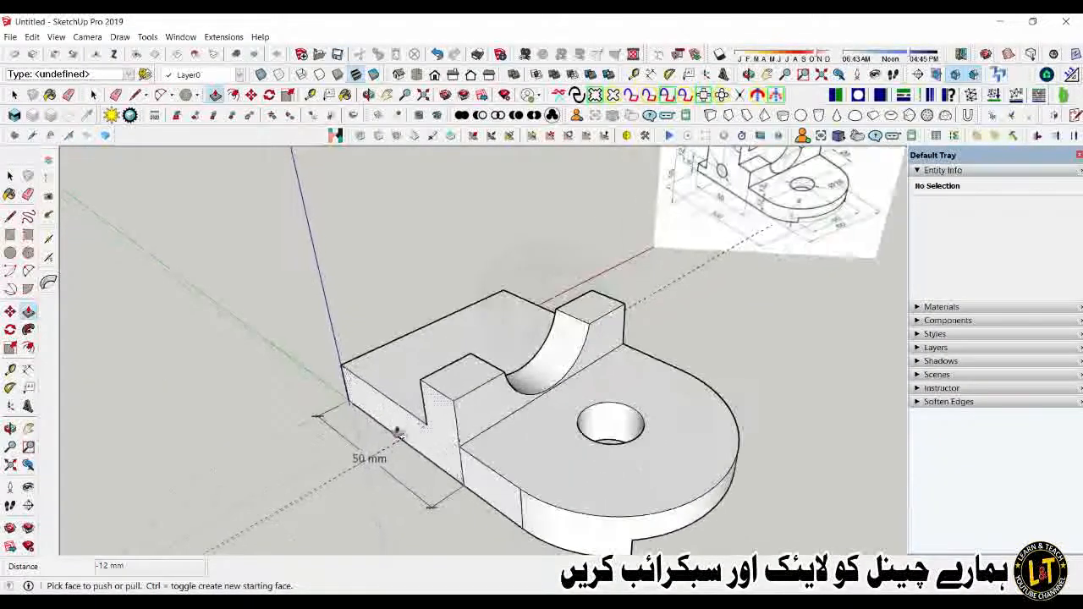
Step: Place a guide across the rear part of the base, 30 mm behind the notched rib
middle_click_drag(441, 435, 668, 436)
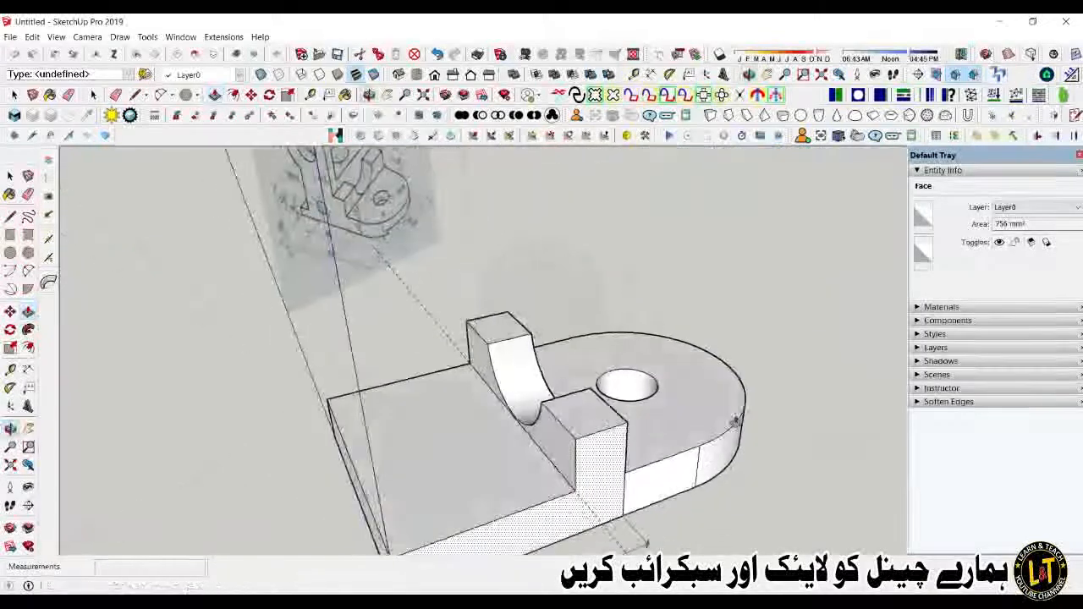
key("t")
left_click(608, 439)
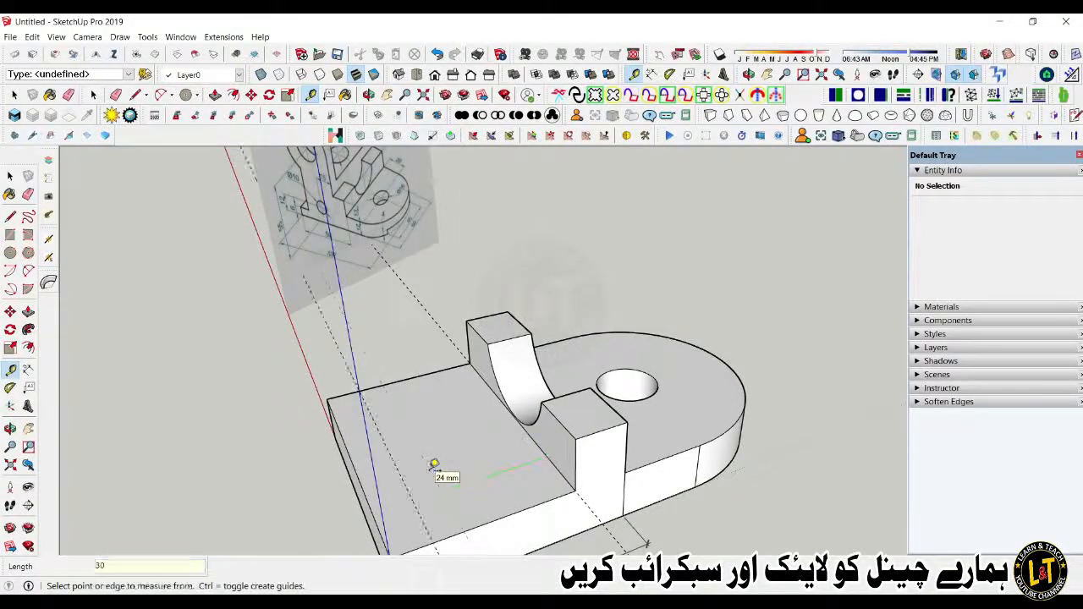
Step: Examine the width, thickness and spacing dimensions of the upright lugs in the reference drawing
middle_click_drag(414, 457, 434, 429)
scroll(385, 229, "up", 5)
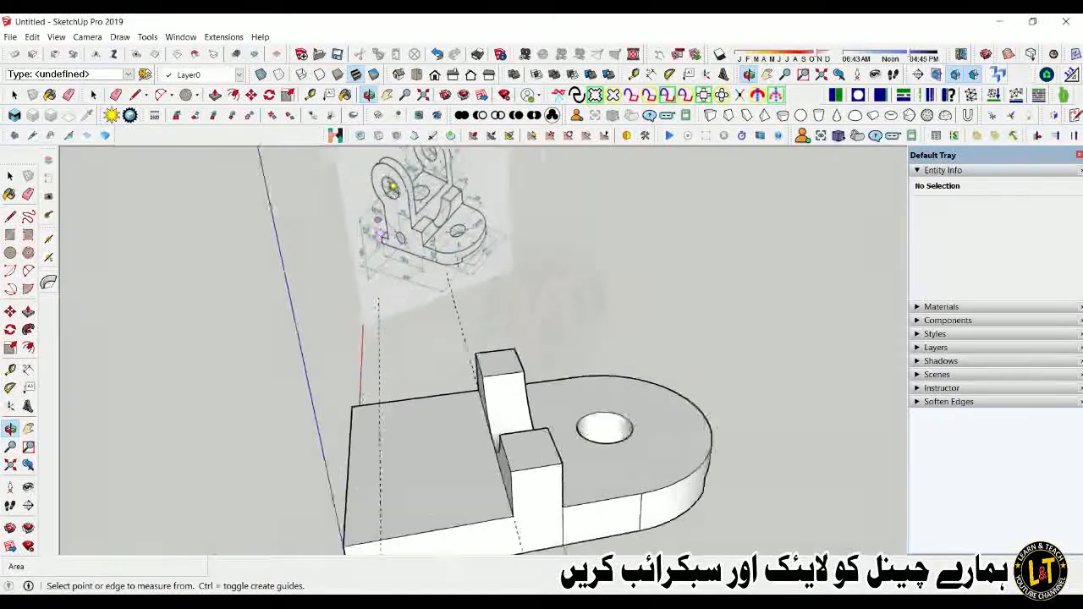
scroll(423, 288, "down", 2)
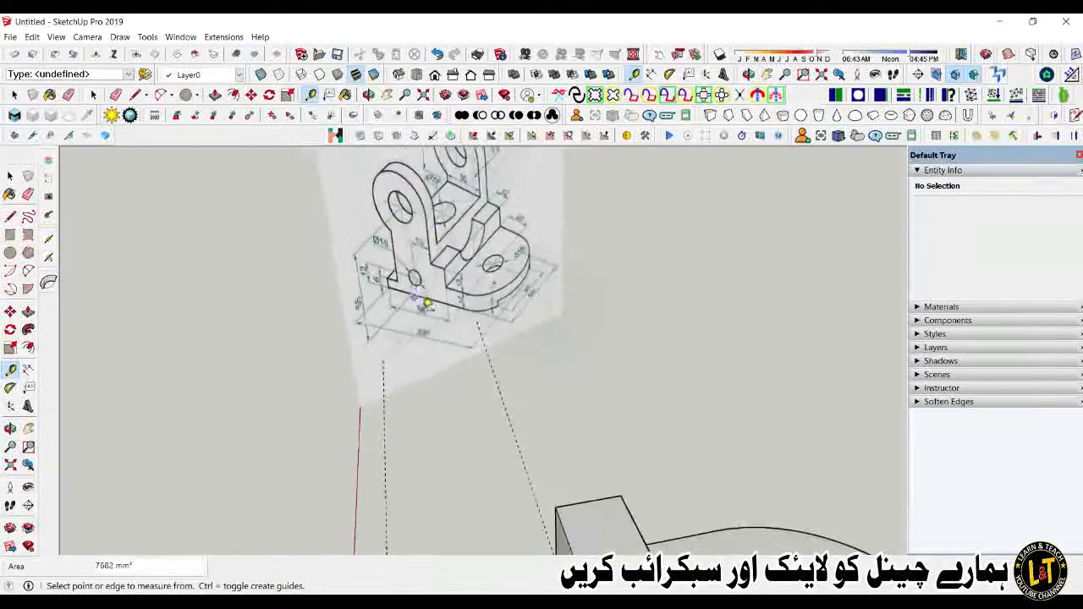
middle_click_drag(414, 277, 494, 454)
middle_click_drag(481, 359, 515, 164)
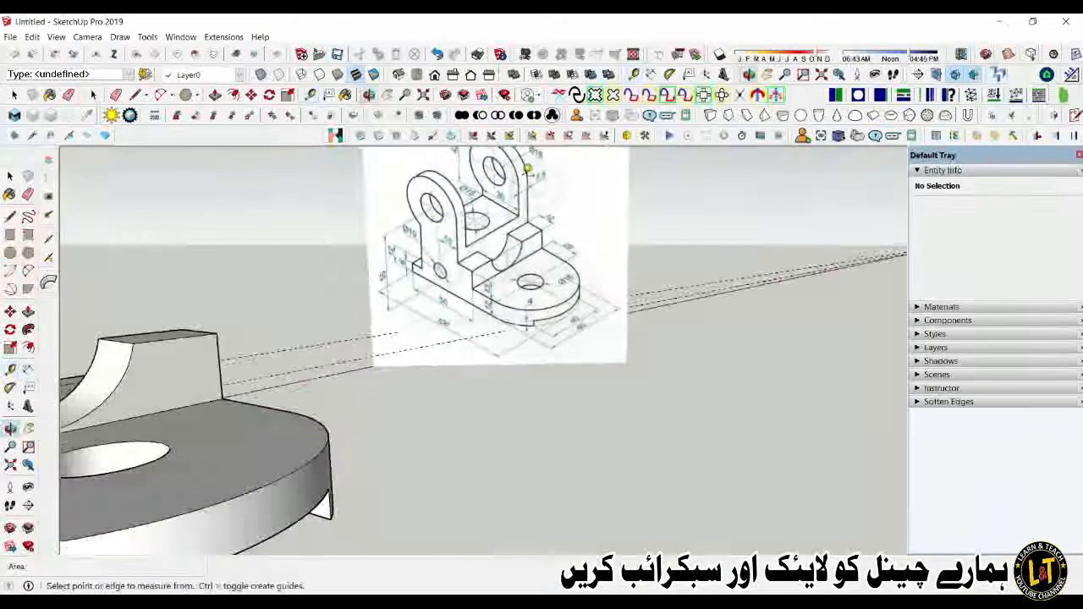
scroll(542, 169, "up", 5)
scroll(550, 175, "up", 3)
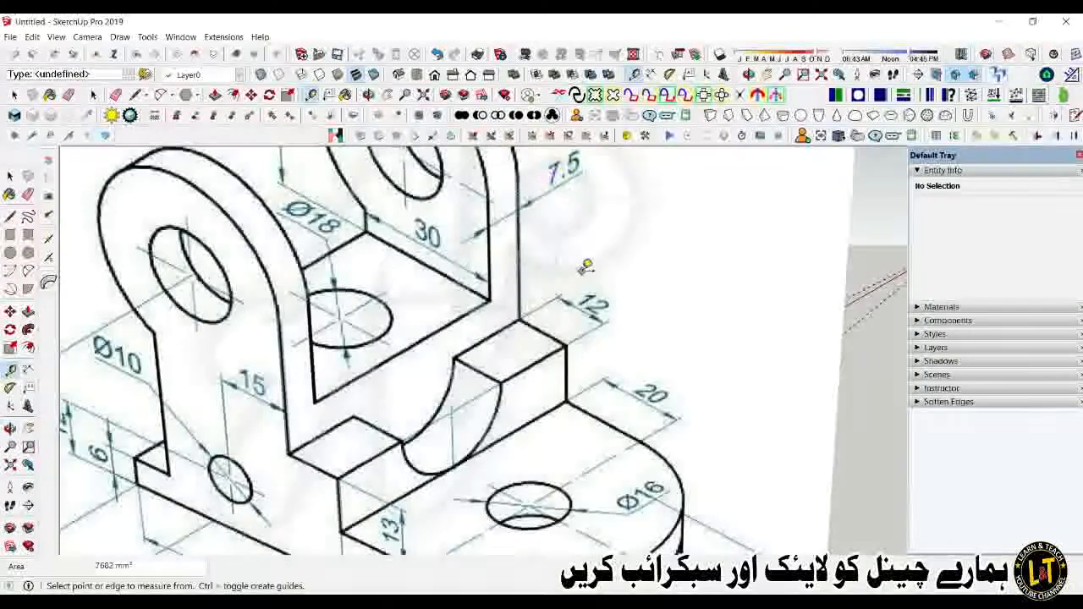
Step: Place guides along the base's rear top face, offset 7.5 mm inward from each of its two side edges
middle_click_drag(586, 267, 573, 315, "shift")
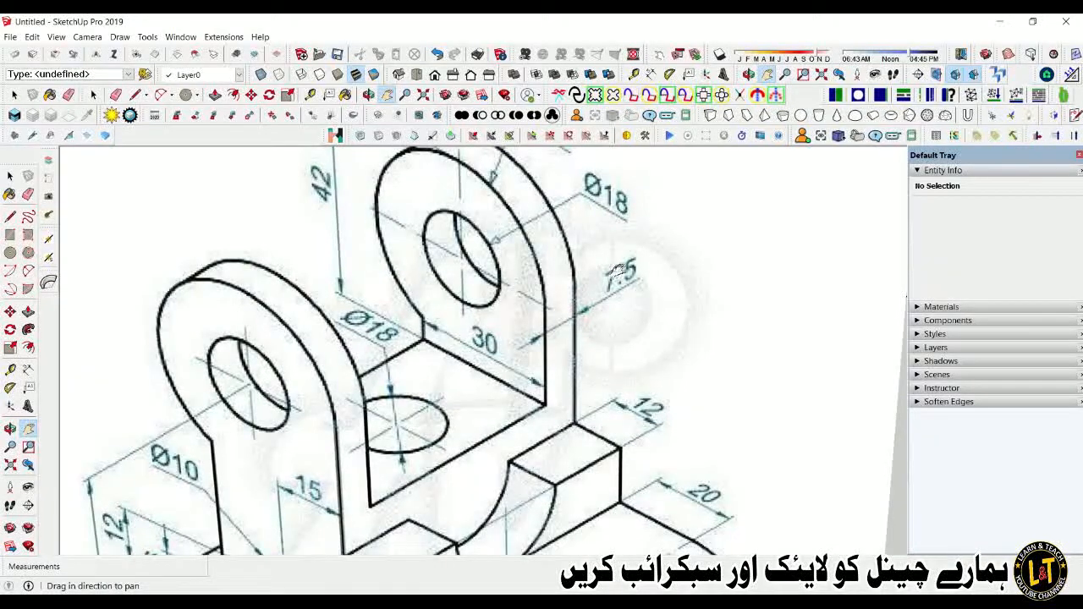
scroll(583, 269, "down", 6)
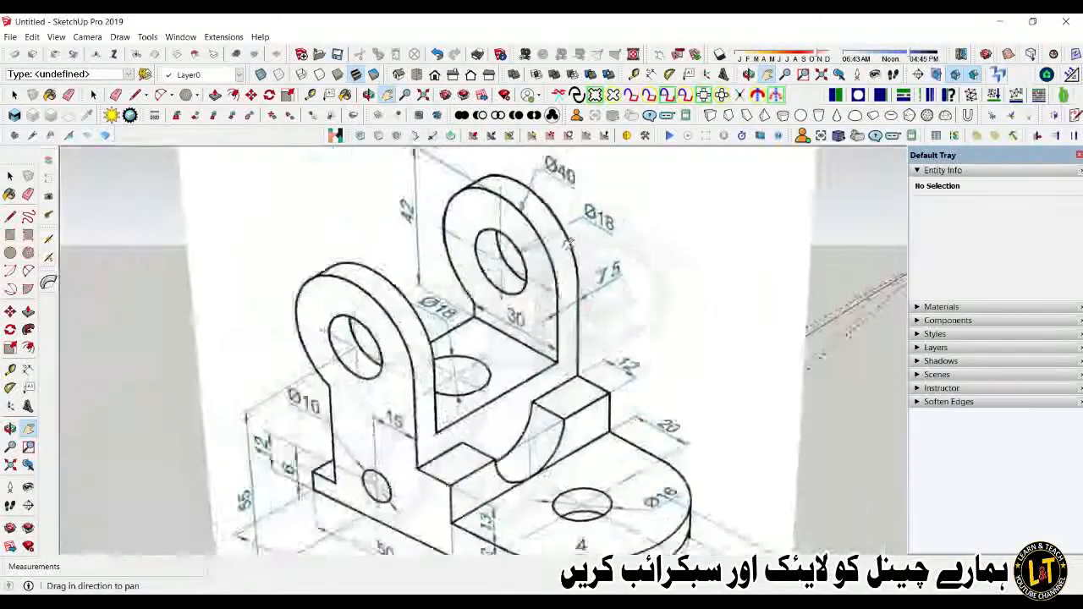
scroll(534, 288, "up", 2)
scroll(536, 289, "up", 1)
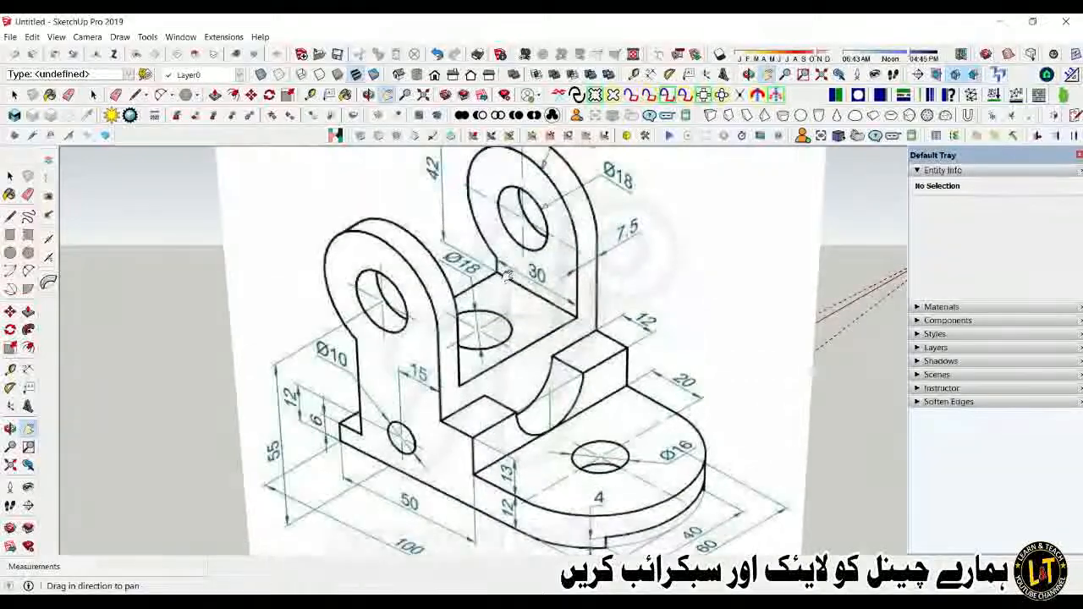
scroll(486, 238, "down", 8)
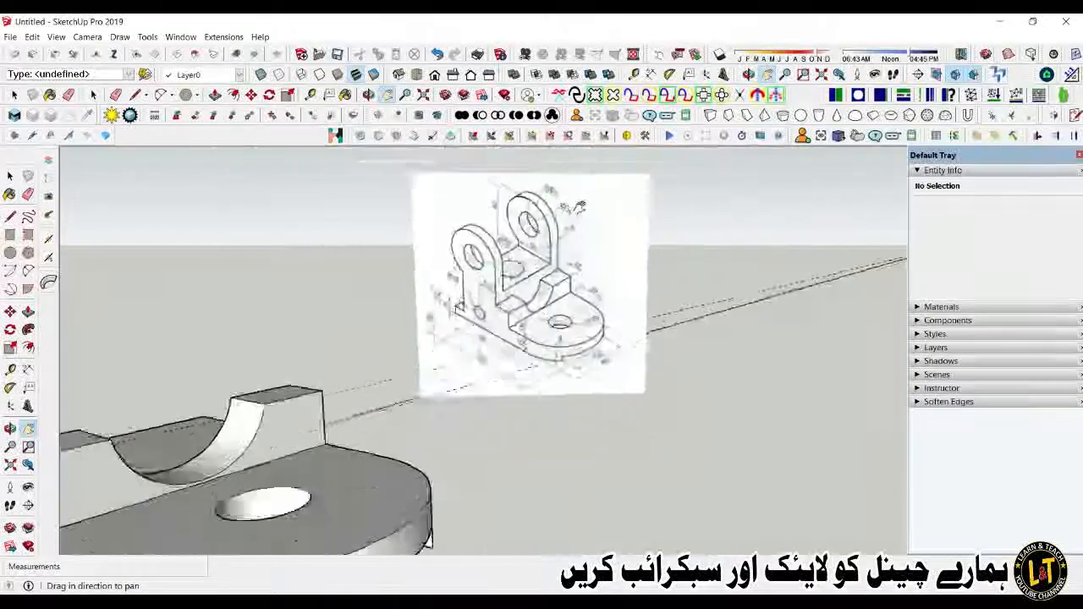
mouse_move(297, 392)
middle_mouse_down()
mouse_move(358, 445)
mouse_move(443, 423)
mouse_move(501, 457)
mouse_move(526, 434)
mouse_move(684, 412)
mouse_move(718, 426)
middle_mouse_up()
key("l")
key("t")
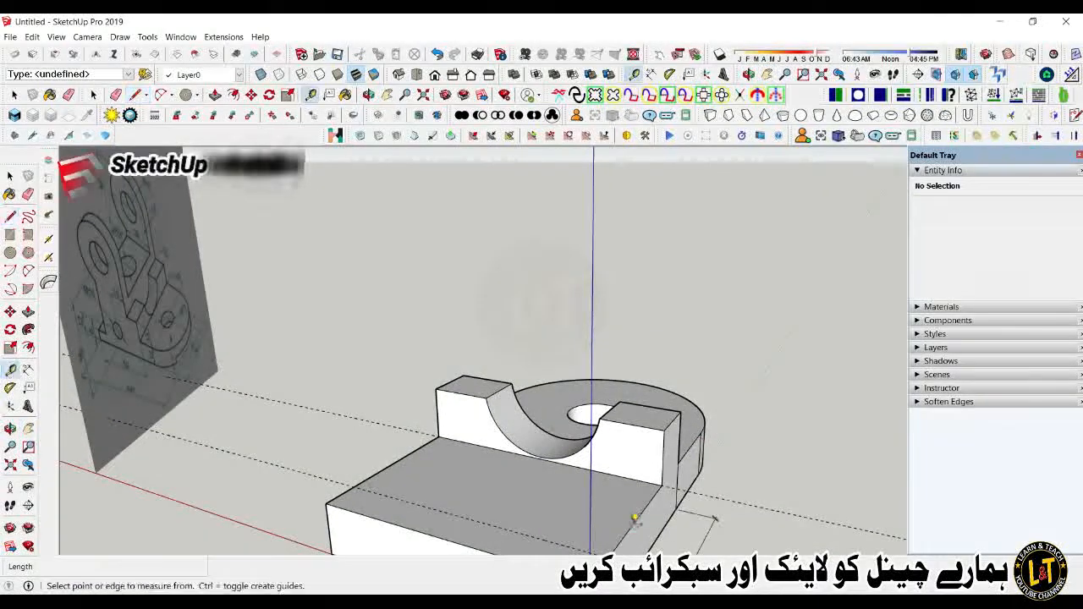
left_click(624, 518)
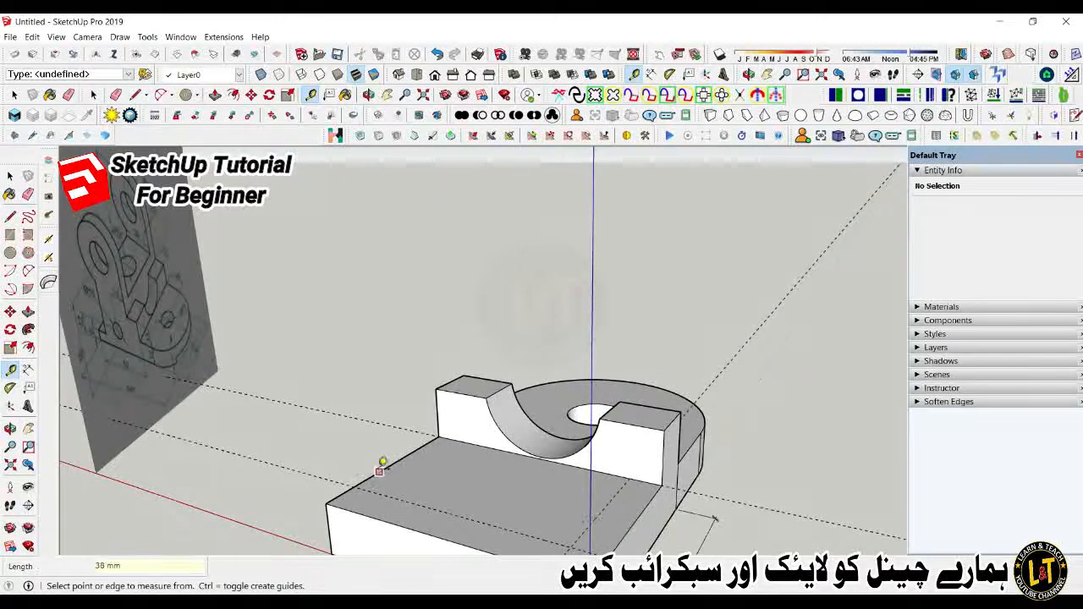
type("7.5")
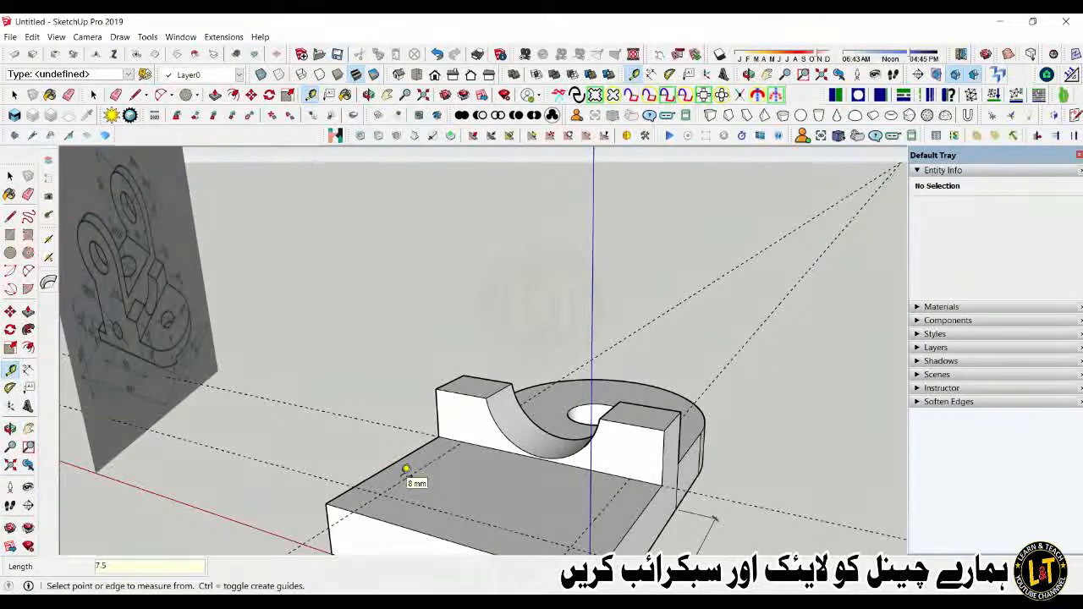
Step: Draw lines along the guides from the notched rib to outline a rectangle on the base's rear top face
middle_click_drag(448, 398, 414, 459)
scroll(415, 459, "up", 2)
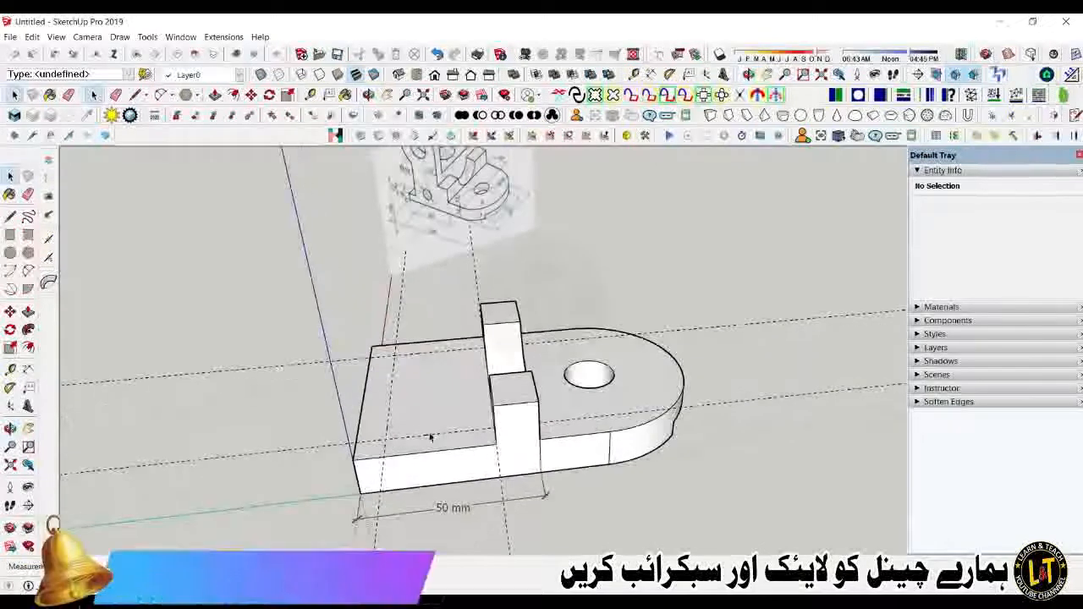
scroll(434, 443, "down", 3)
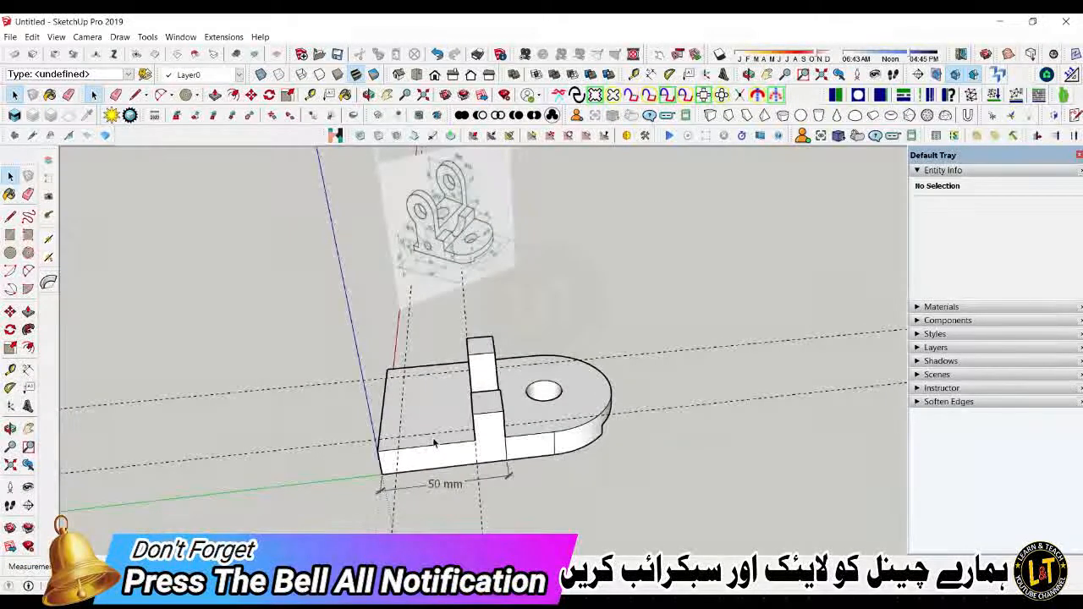
scroll(434, 442, "up", 1)
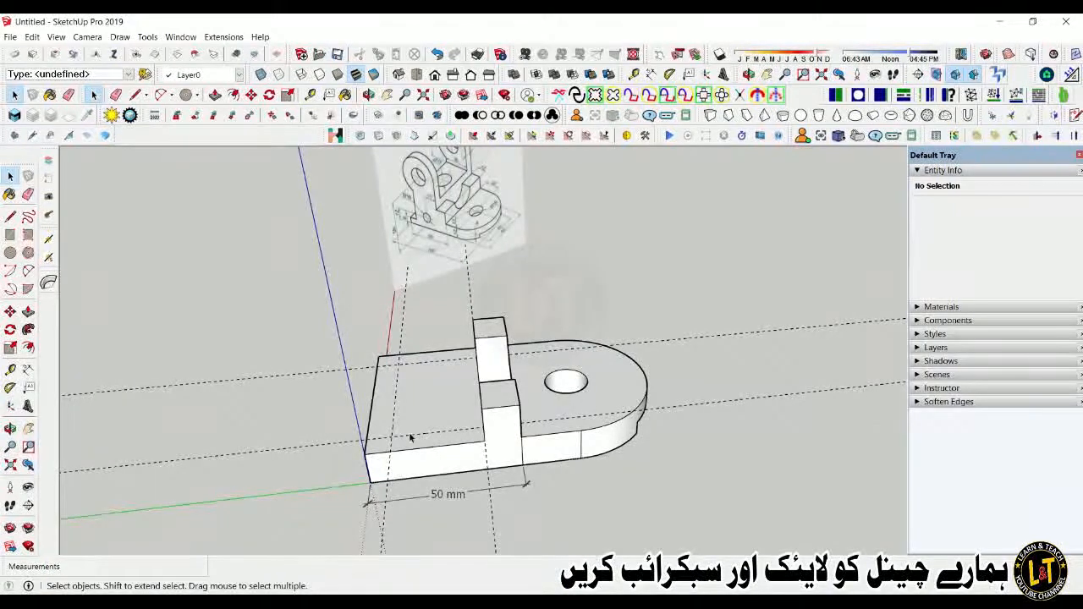
key("l")
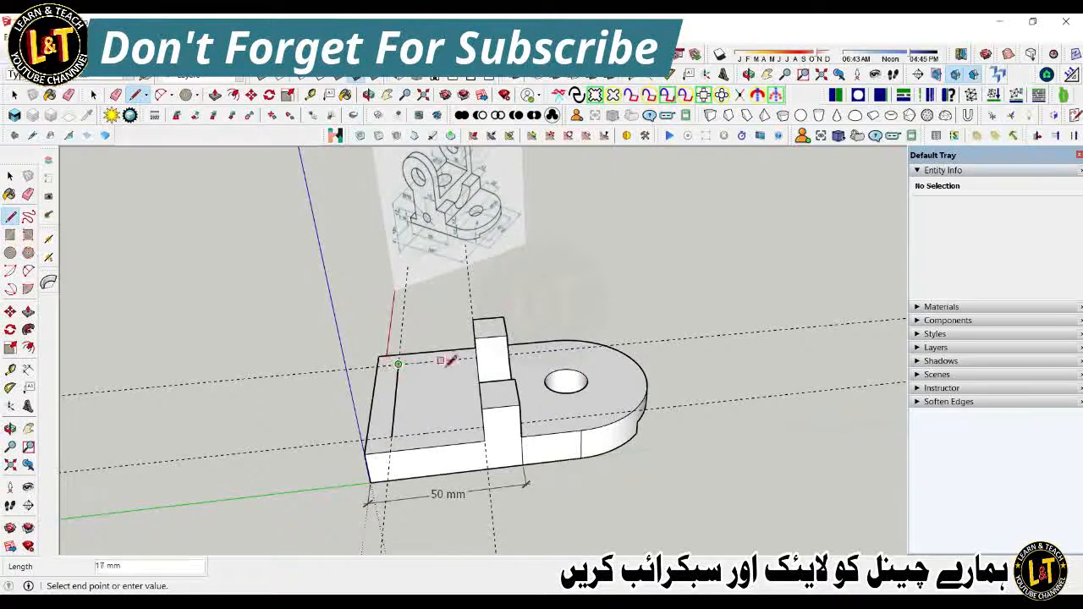
middle_click_drag(450, 361, 515, 361)
scroll(452, 374, "up", 2)
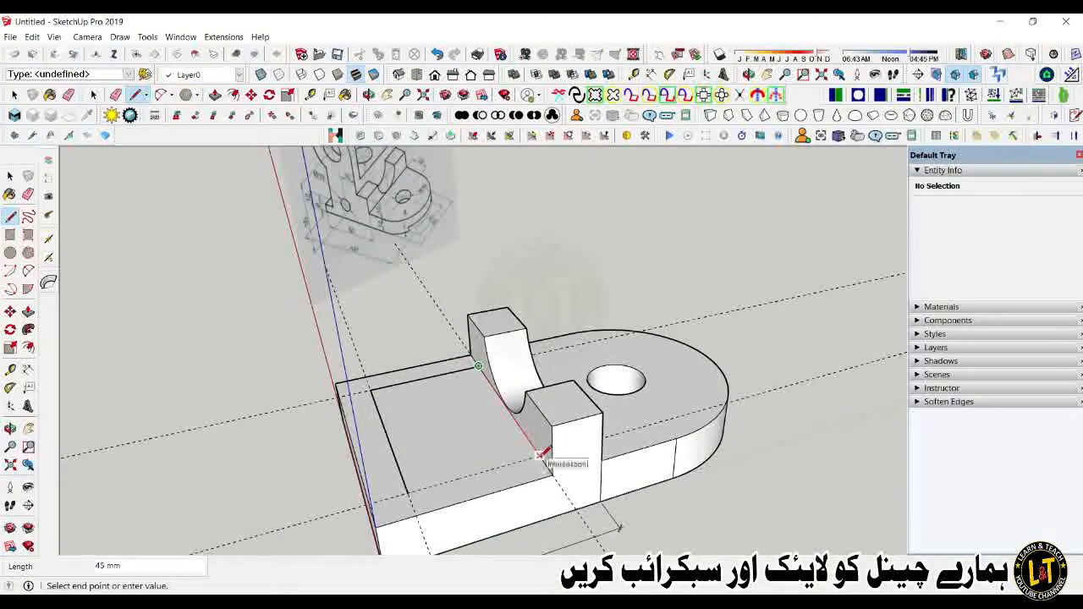
left_click(540, 455)
left_click(408, 493)
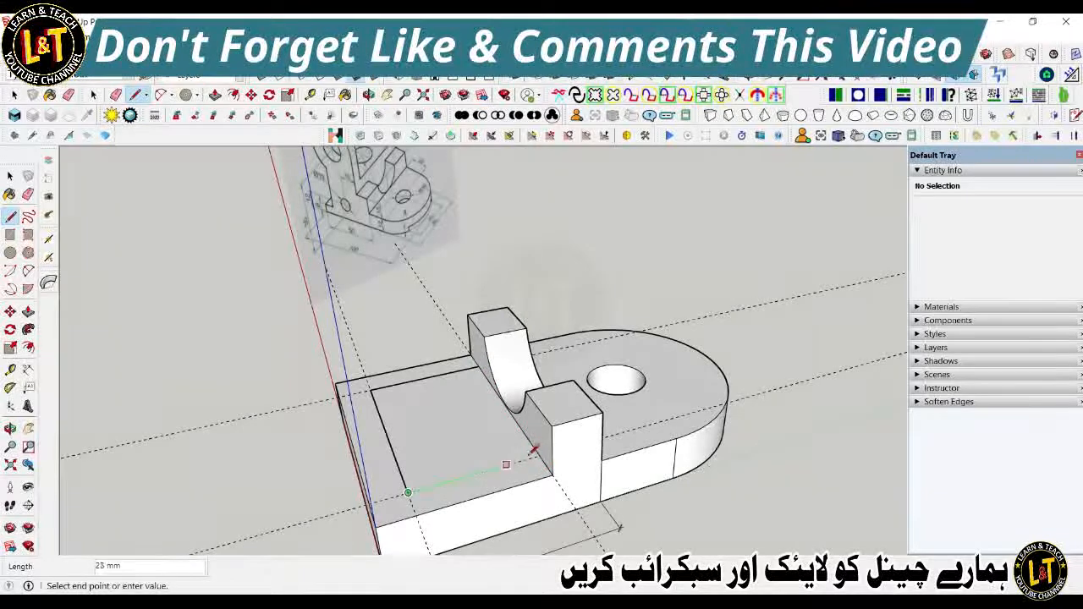
scroll(491, 438, "down", 4)
key("space")
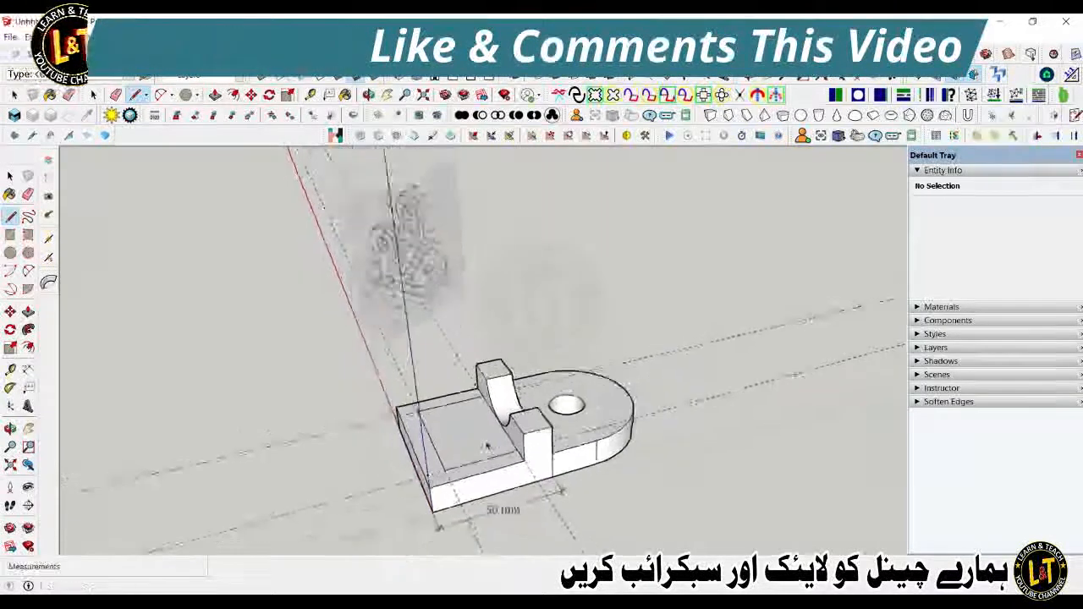
Step: Examine the reference drawing's rear base, lug and rib dimensions, and compare them with the model from the side
scroll(427, 267, "up", 3)
scroll(396, 256, "up", 6)
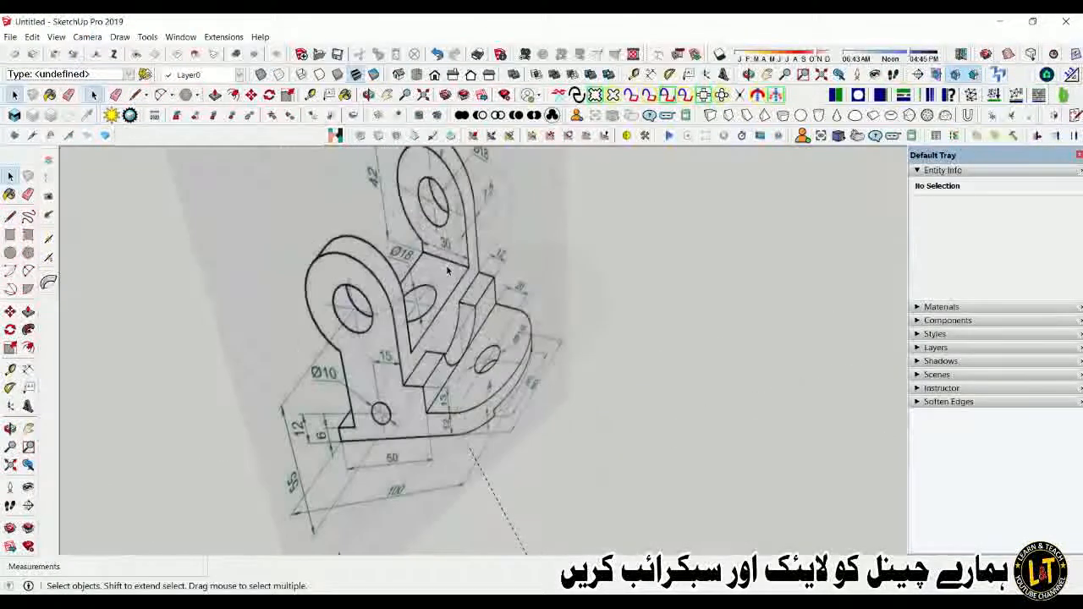
mouse_move(395, 256)
middle_mouse_down()
mouse_move(434, 320)
mouse_move(447, 291)
middle_mouse_up()
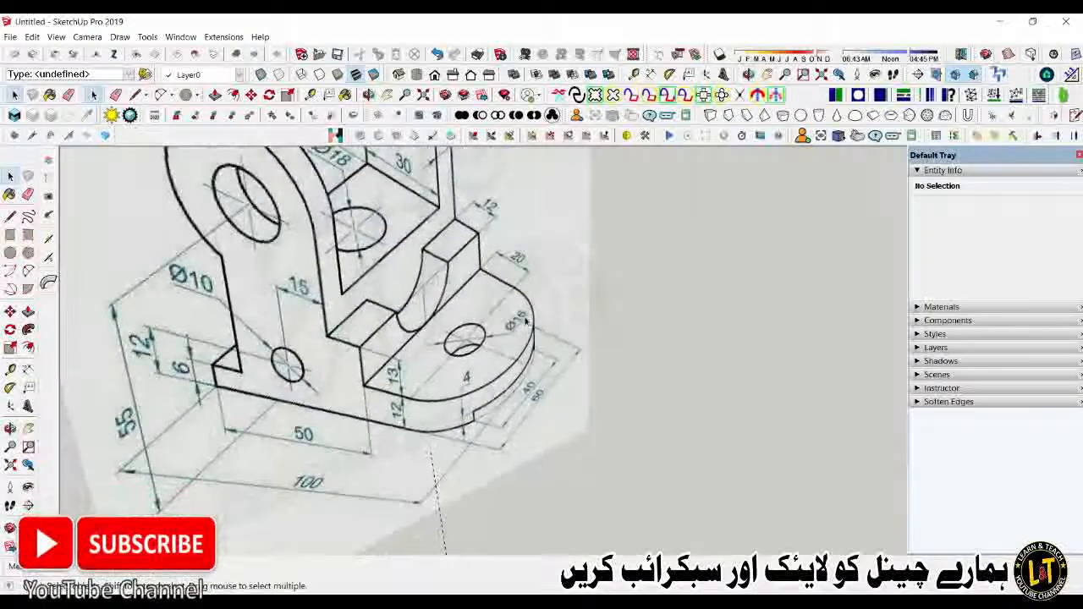
scroll(489, 346, "down", 3)
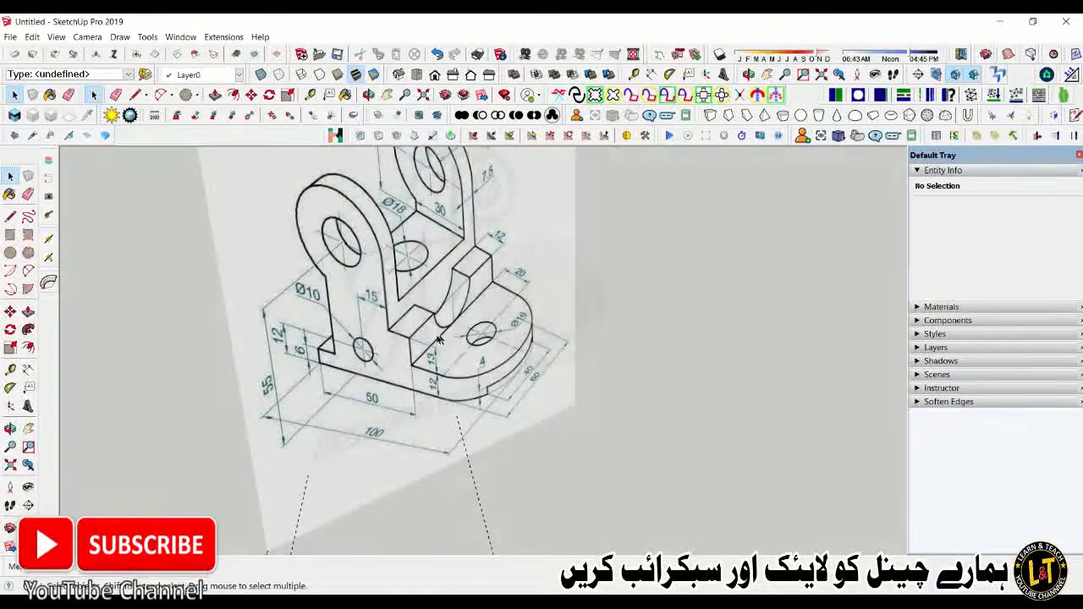
mouse_move(372, 347)
middle_mouse_down()
mouse_move(328, 333)
mouse_move(427, 288)
mouse_move(421, 248)
middle_mouse_up()
scroll(424, 253, "up", 2)
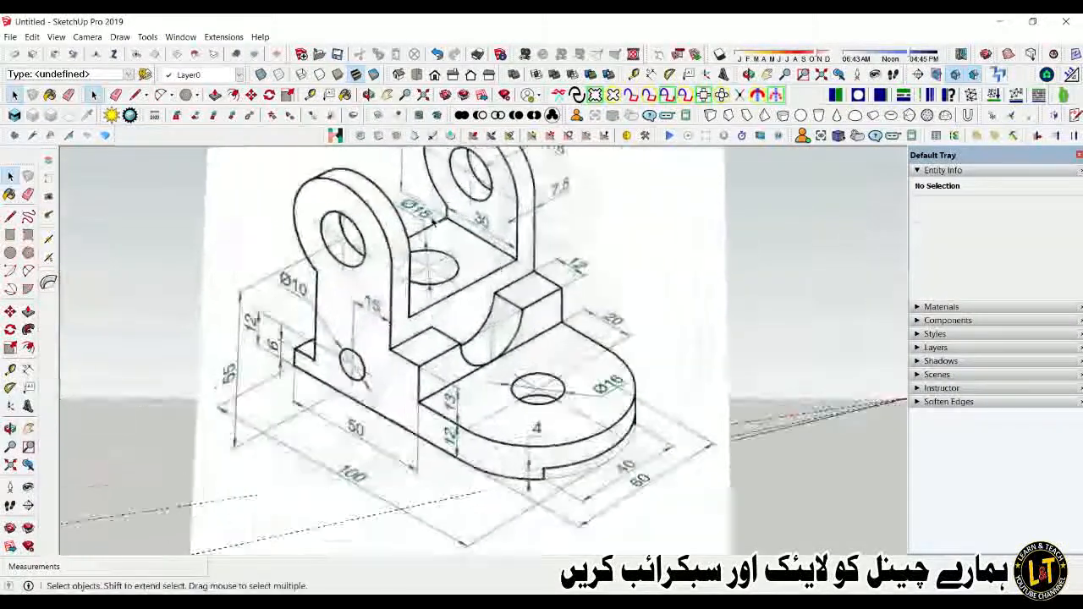
scroll(470, 312, "down", 1)
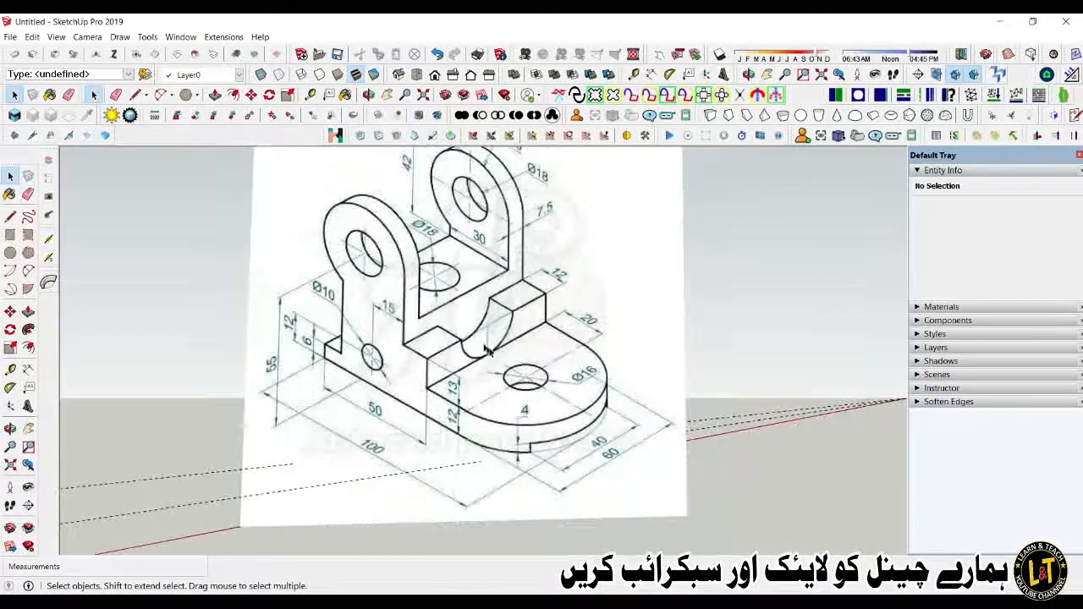
scroll(496, 362, "down", 1)
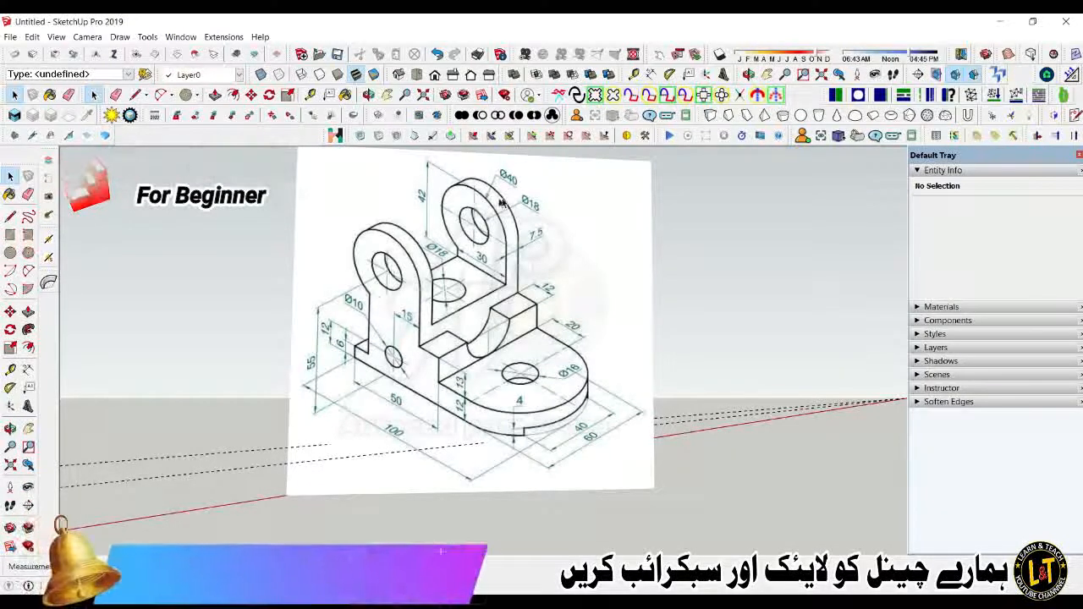
scroll(676, 324, "down", 4)
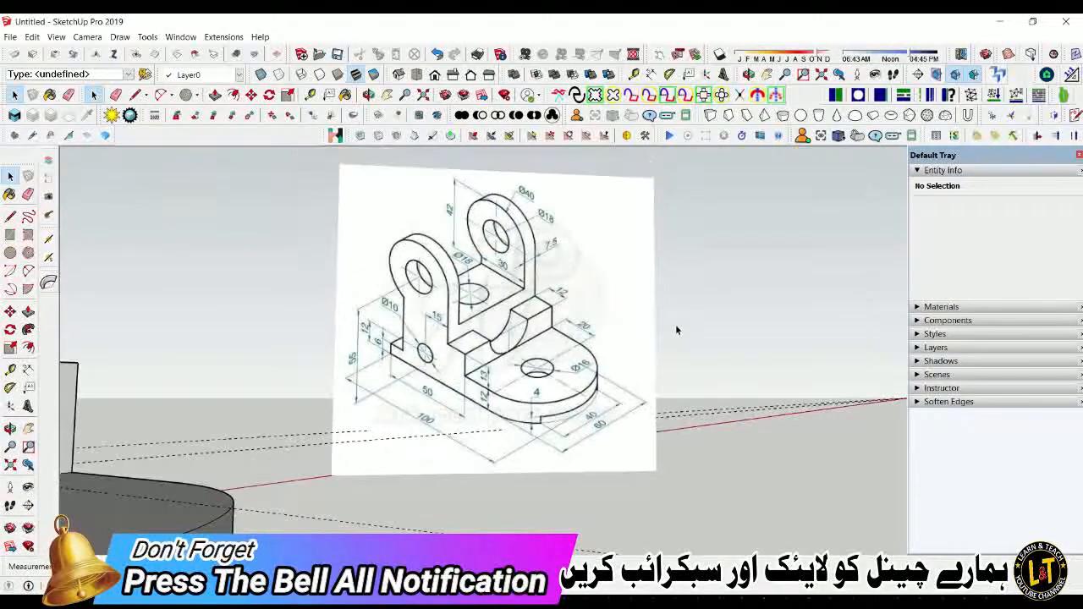
middle_click_drag(678, 337, 550, 351)
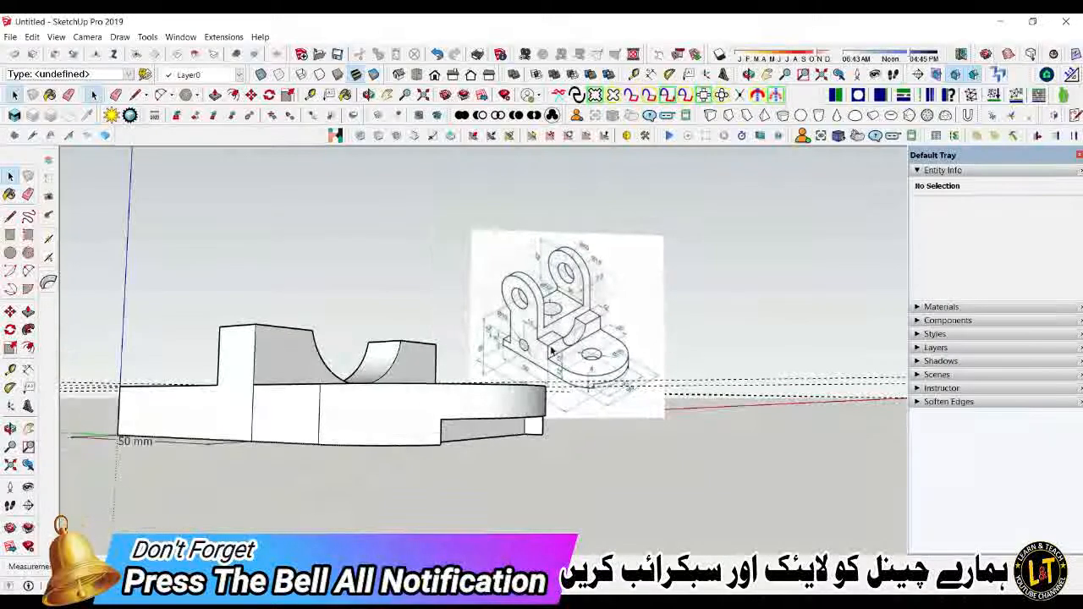
scroll(549, 351, "up", 3)
scroll(549, 352, "up", 4)
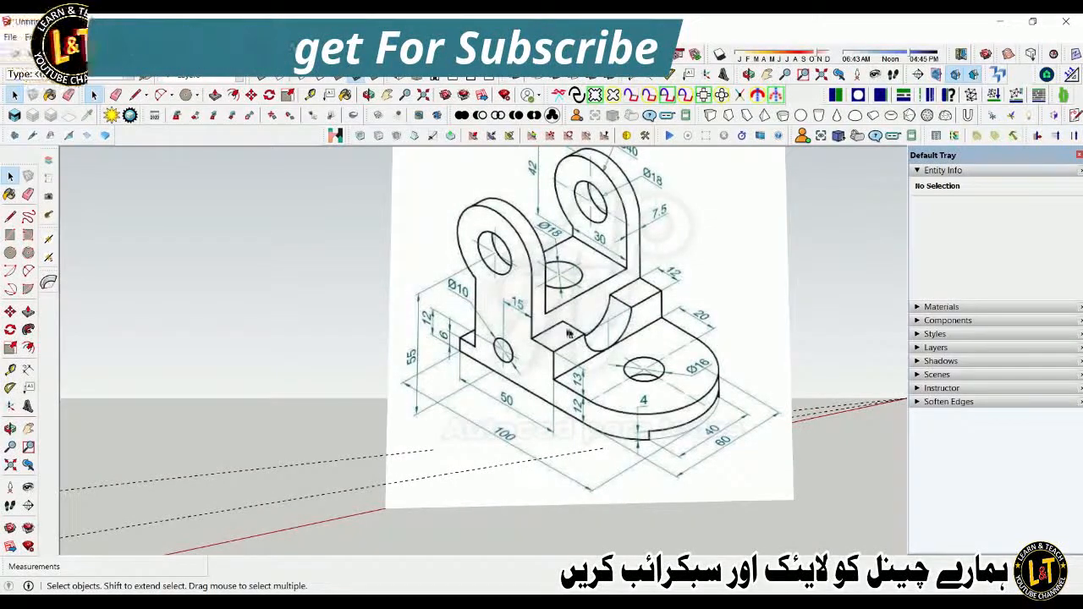
scroll(592, 335, "down", 6)
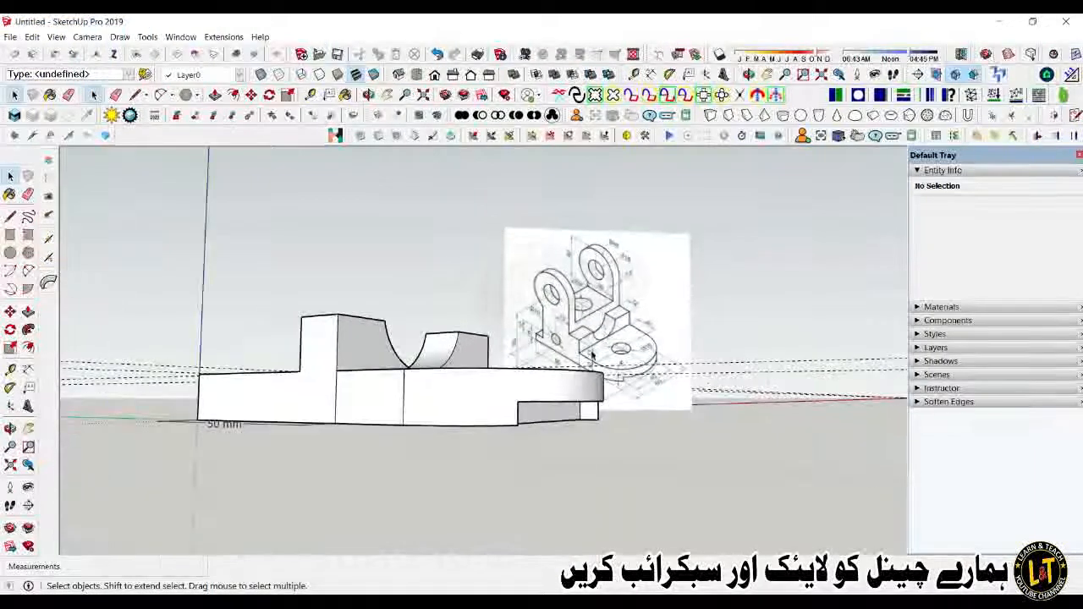
scroll(592, 355, "up", 5)
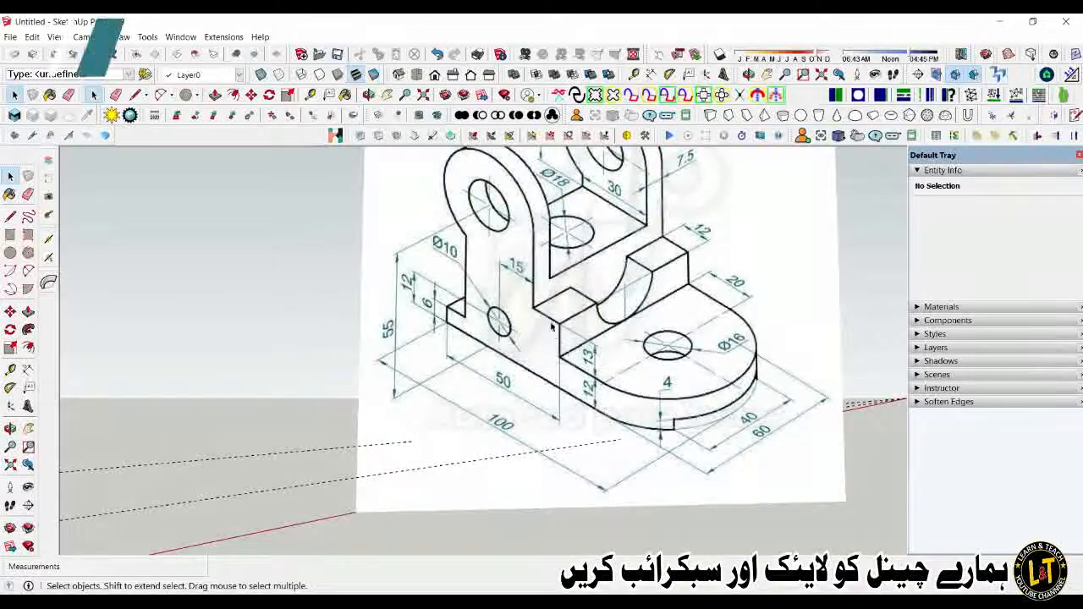
scroll(692, 347, "down", 6)
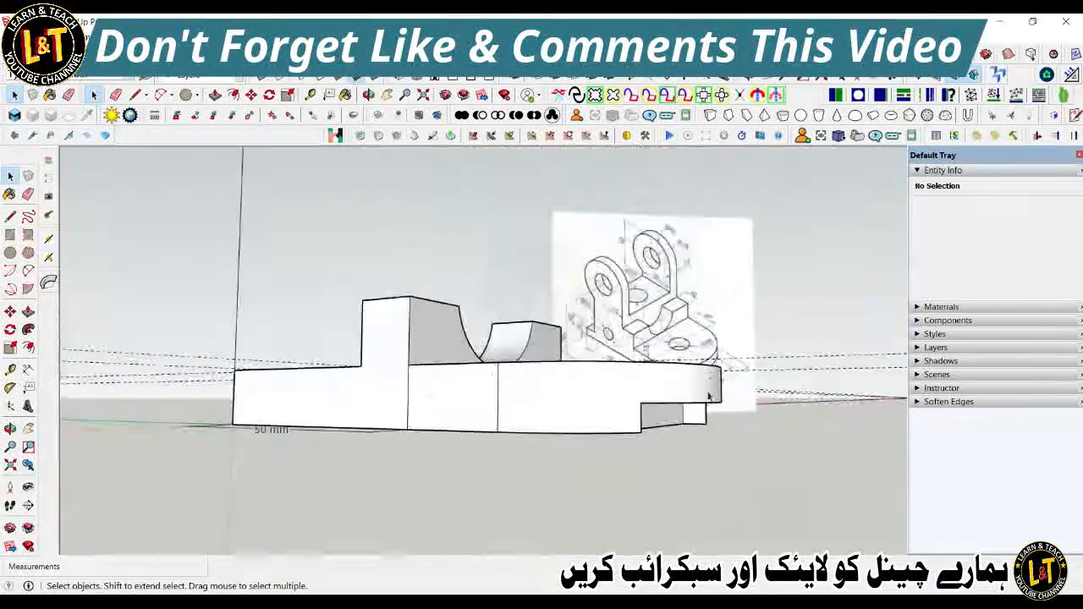
Step: Try to push the outlined rear rectangle down into the base
scroll(710, 396, "down", 3)
middle_click_drag(709, 396, 507, 440)
scroll(478, 374, "up", 5)
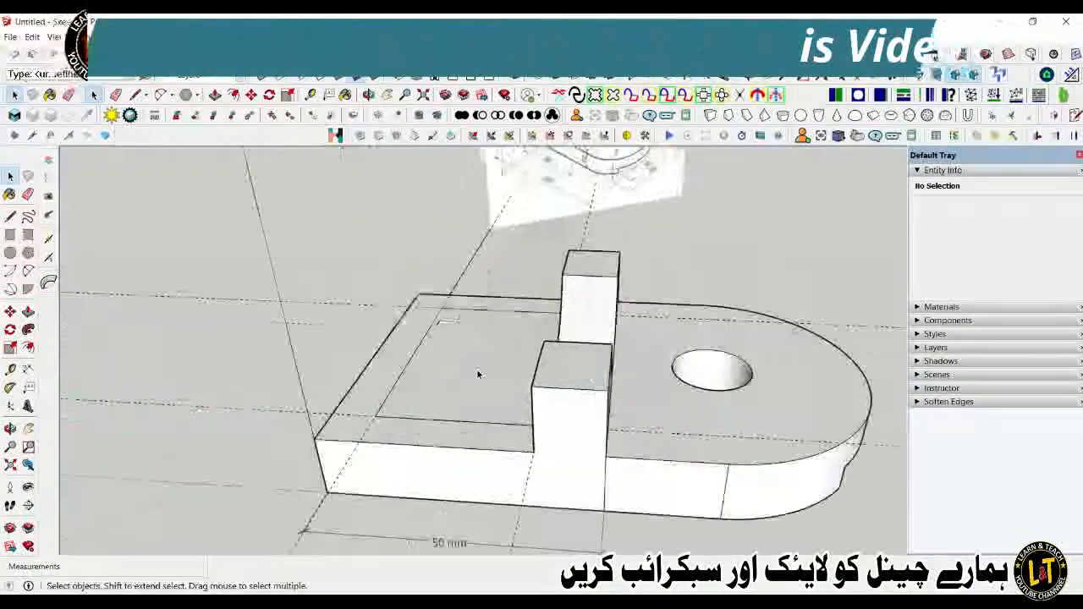
key("p")
left_click(479, 360)
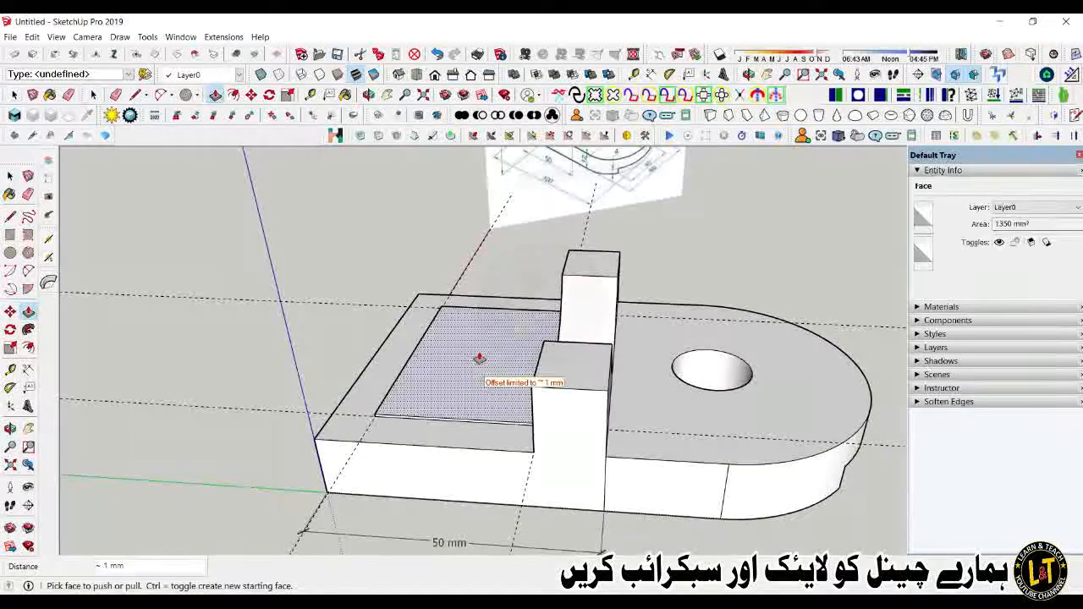
key("Return")
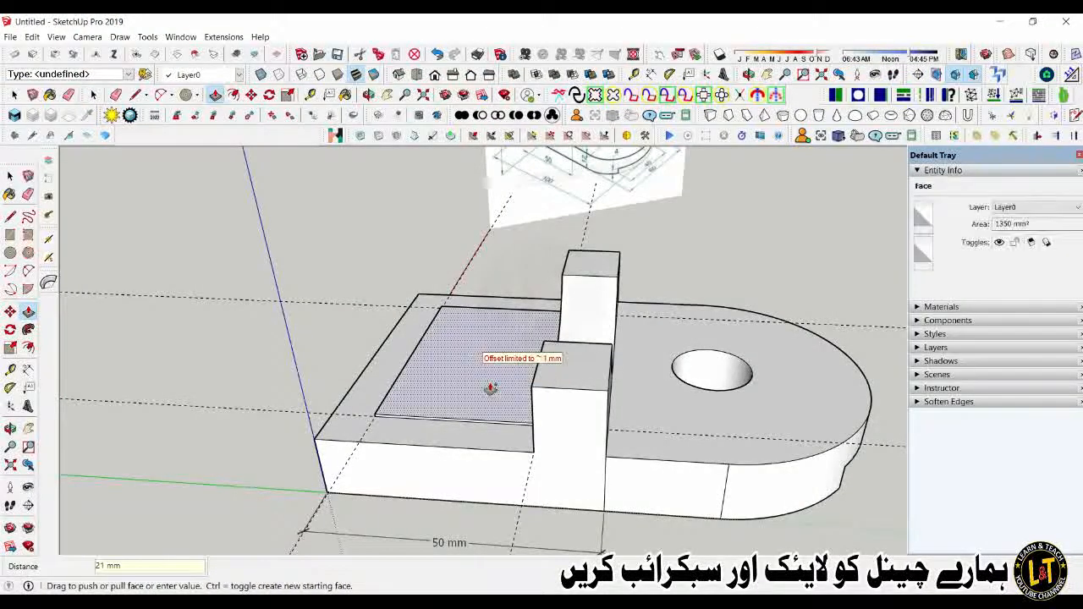
key("ctrl+z")
left_click(489, 391)
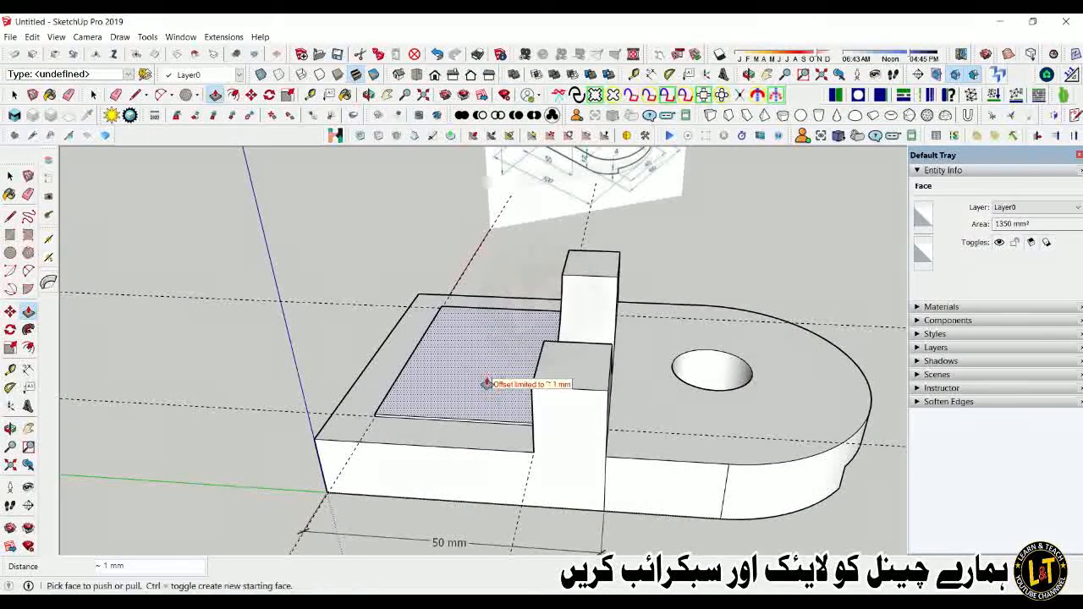
Step: Pull the outlined rear rectangle up into a block, using the notched rib's top edge as the height reference
middle_click_drag(530, 408, 644, 413)
left_click(539, 421)
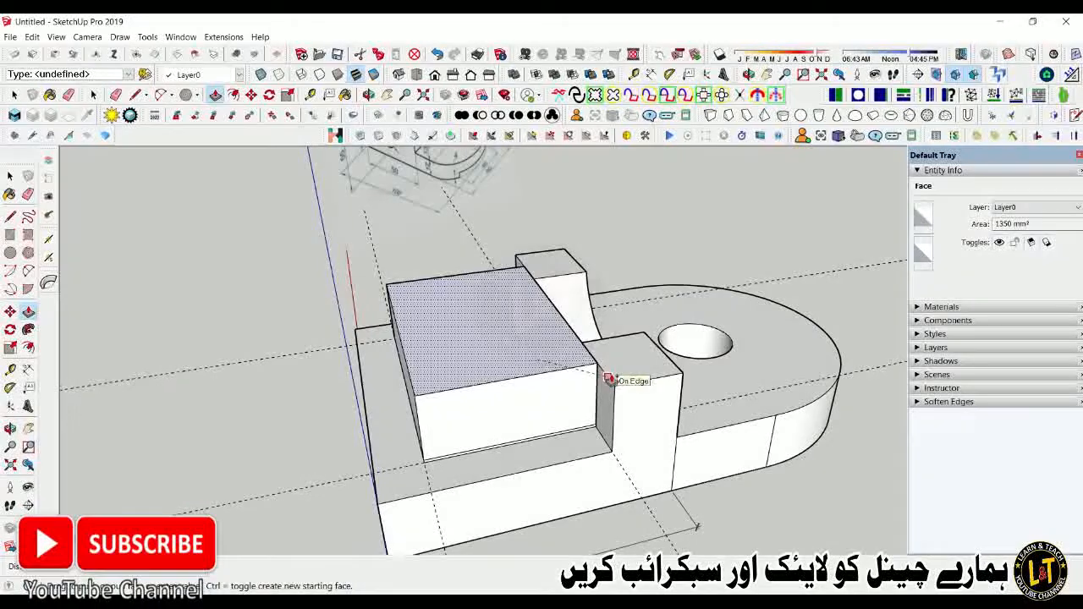
left_click(555, 333)
Step: Raise the rear block's top face above the rib, undoing an 8 mm pull and entering 6 mm instead
middle_click_drag(554, 332, 378, 449)
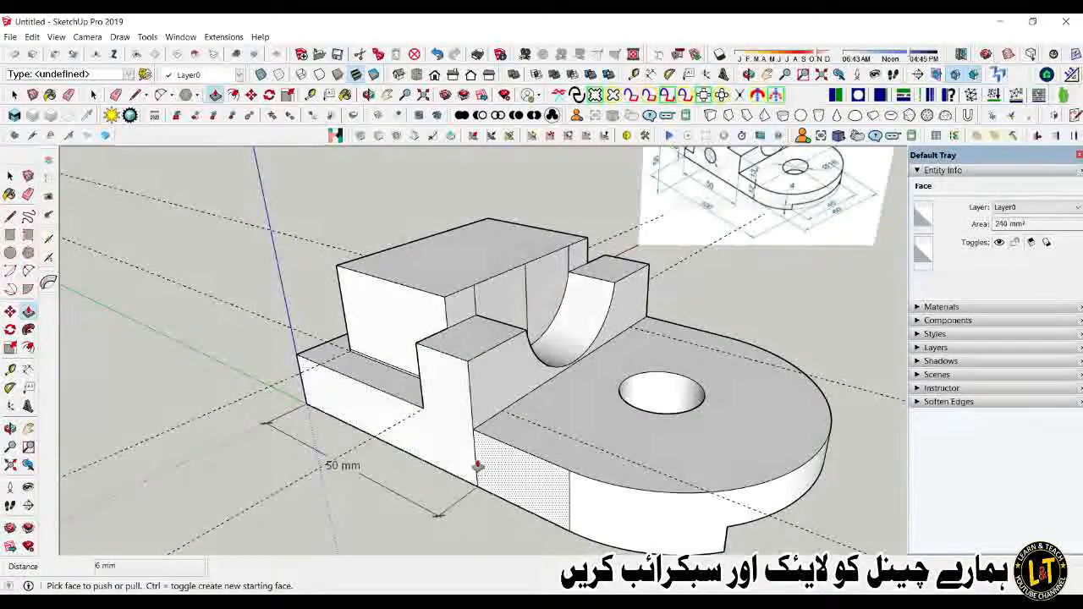
type("8")
key("Return")
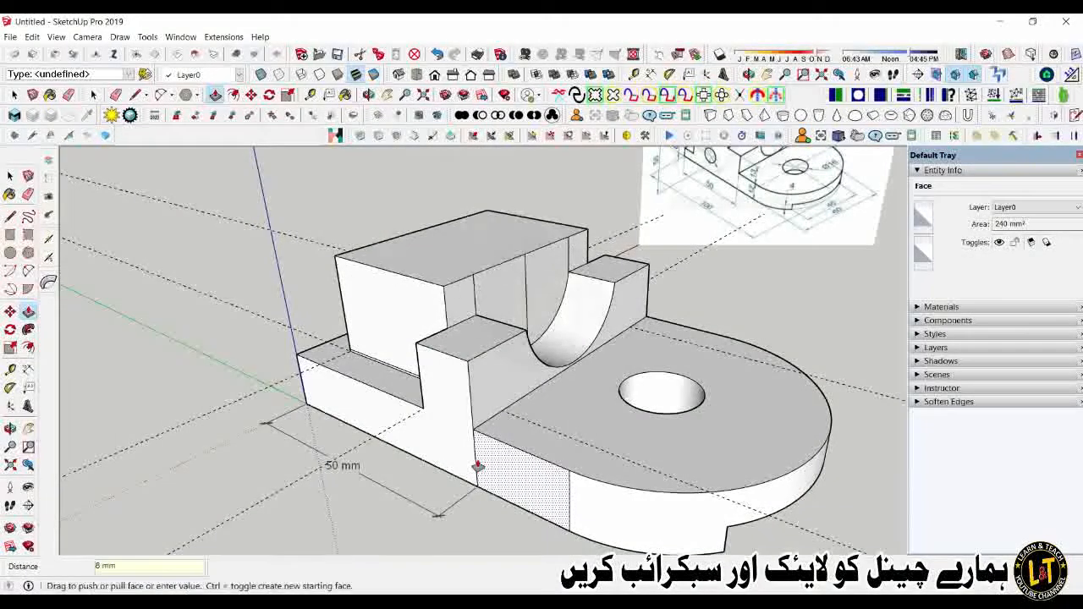
key("ctrl+z")
left_click(458, 281)
type("6")
key("Return")
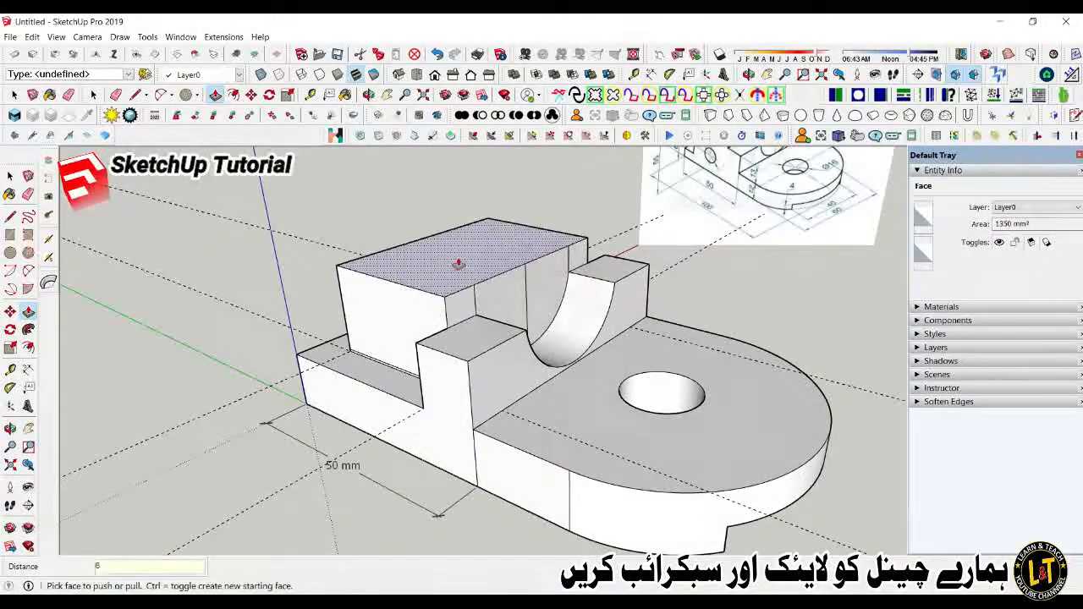
key("e")
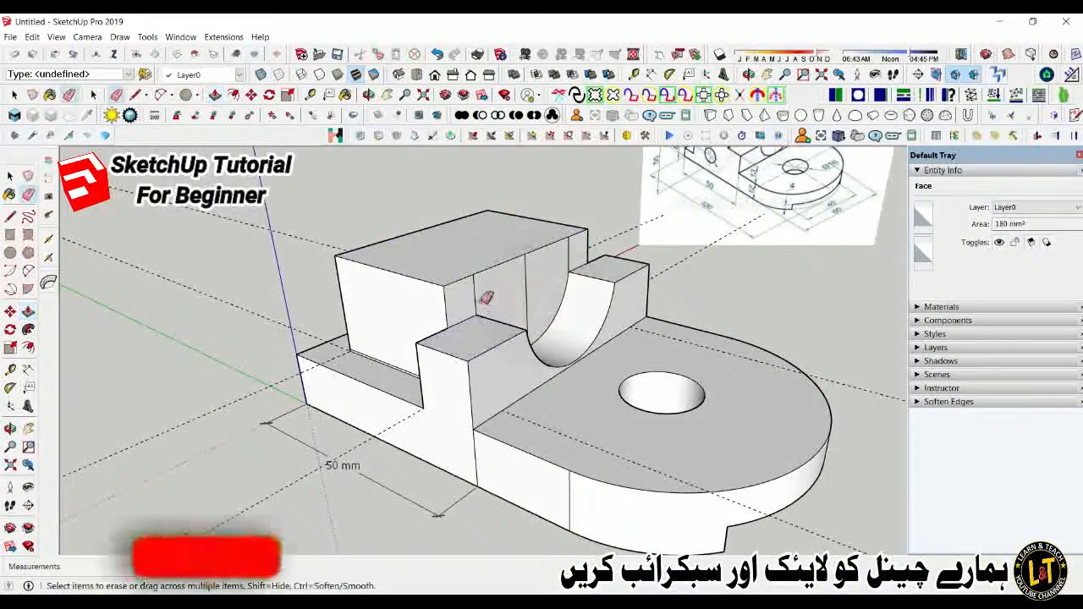
Step: Erase the leftover vertical edges on the rear block's side facing the notched rib, and check the block from the back
left_click(477, 300)
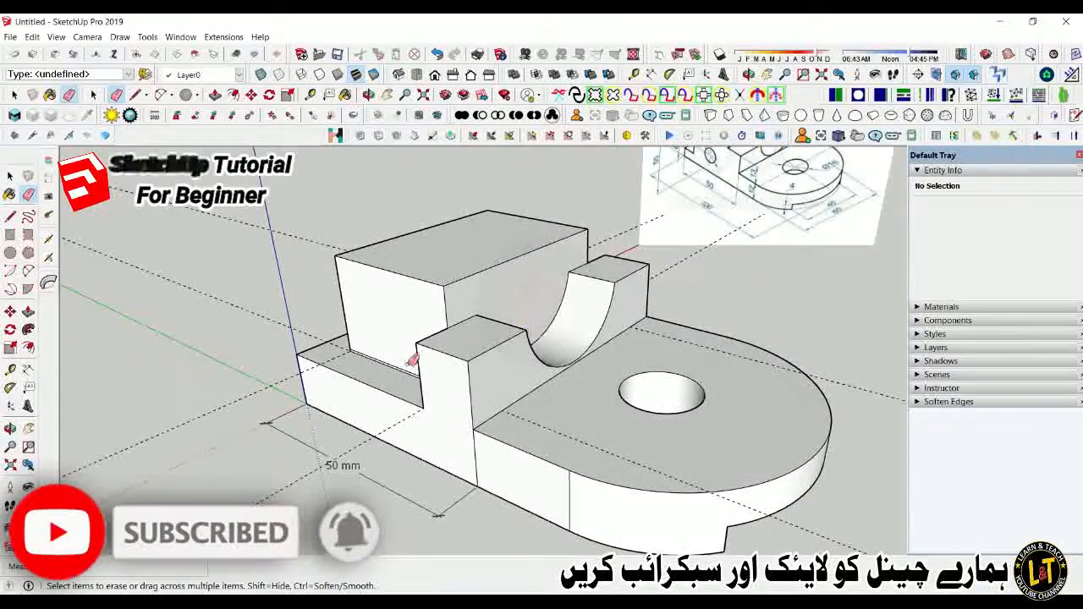
scroll(412, 360, "up", 6)
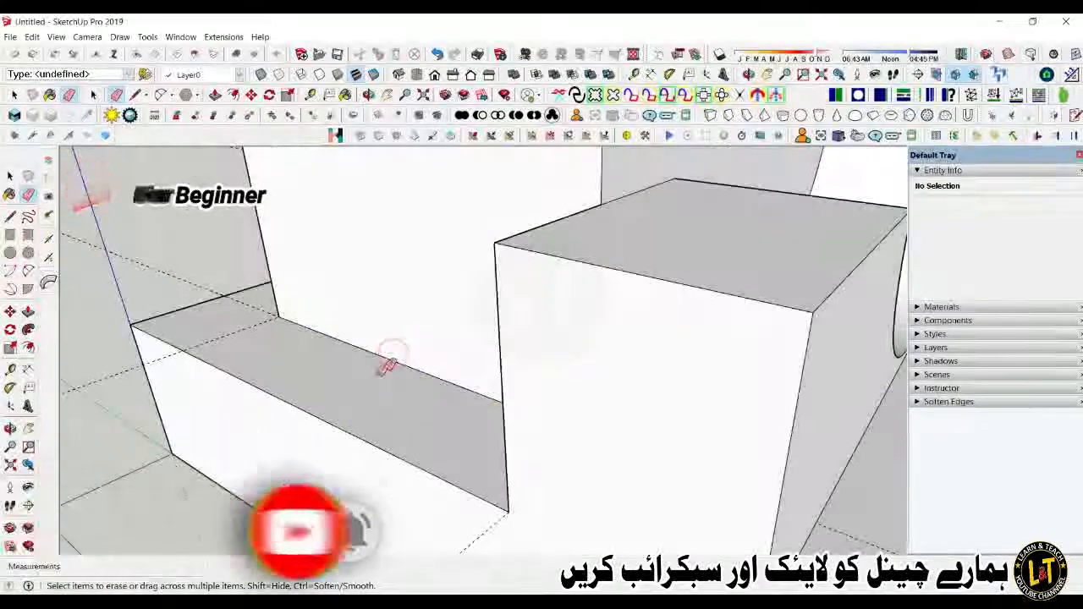
scroll(386, 365, "up", 10)
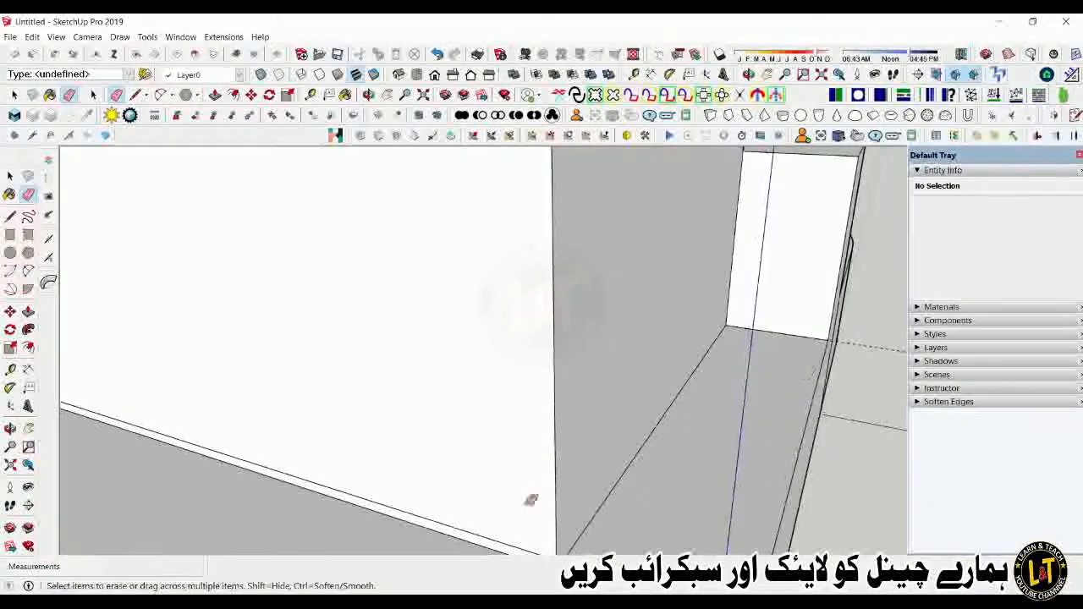
scroll(532, 452, "down", 8)
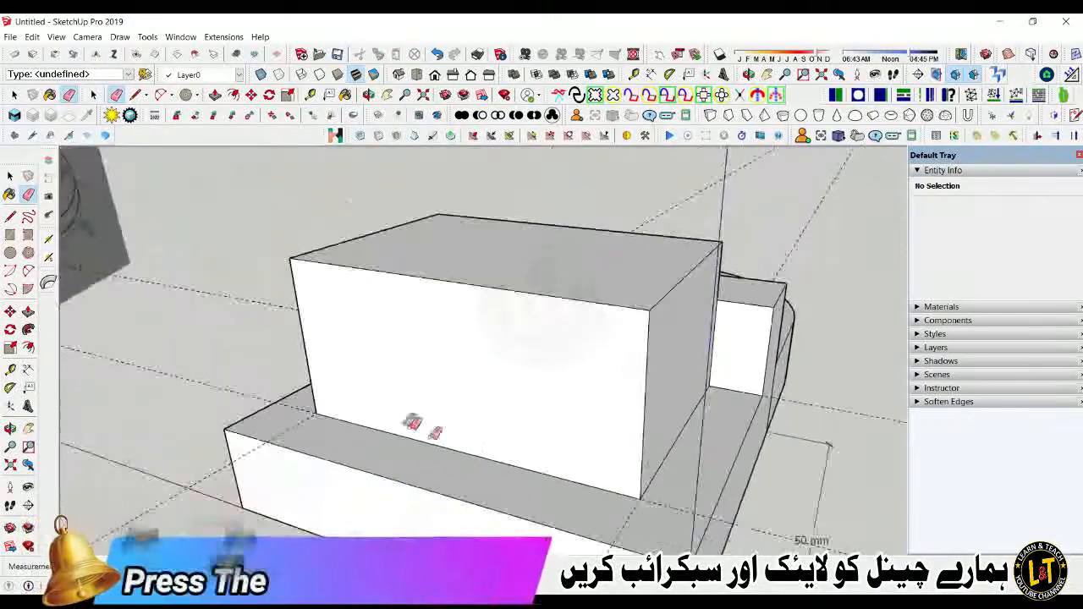
middle_click_drag(412, 423, 656, 403)
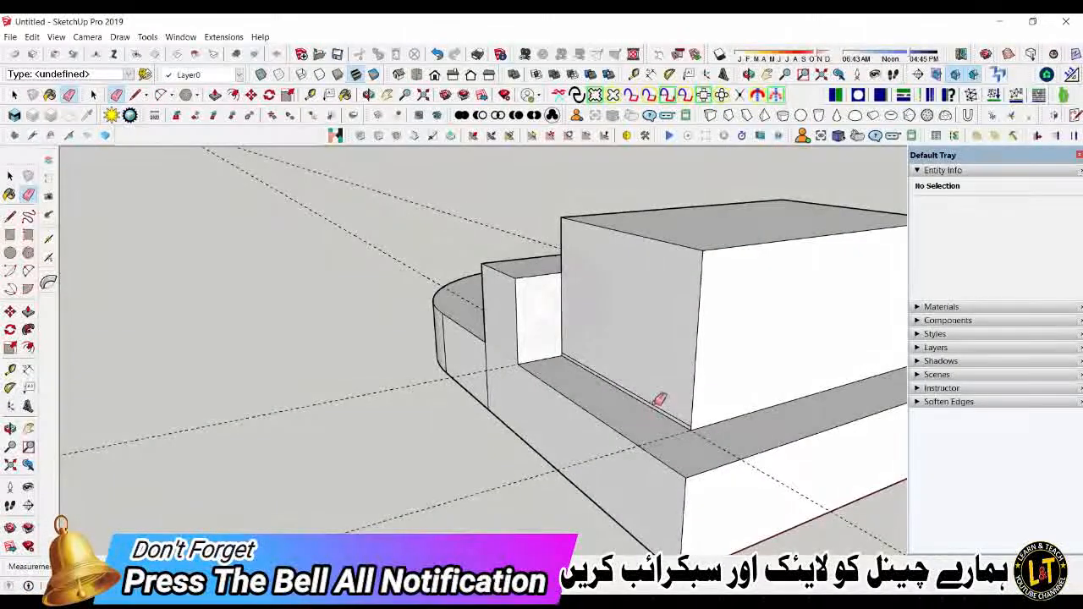
scroll(654, 406, "down", 5)
mouse_move(496, 423)
middle_mouse_down()
mouse_move(716, 411)
mouse_move(431, 474)
mouse_move(409, 444)
mouse_move(438, 435)
mouse_move(440, 471)
middle_mouse_up()
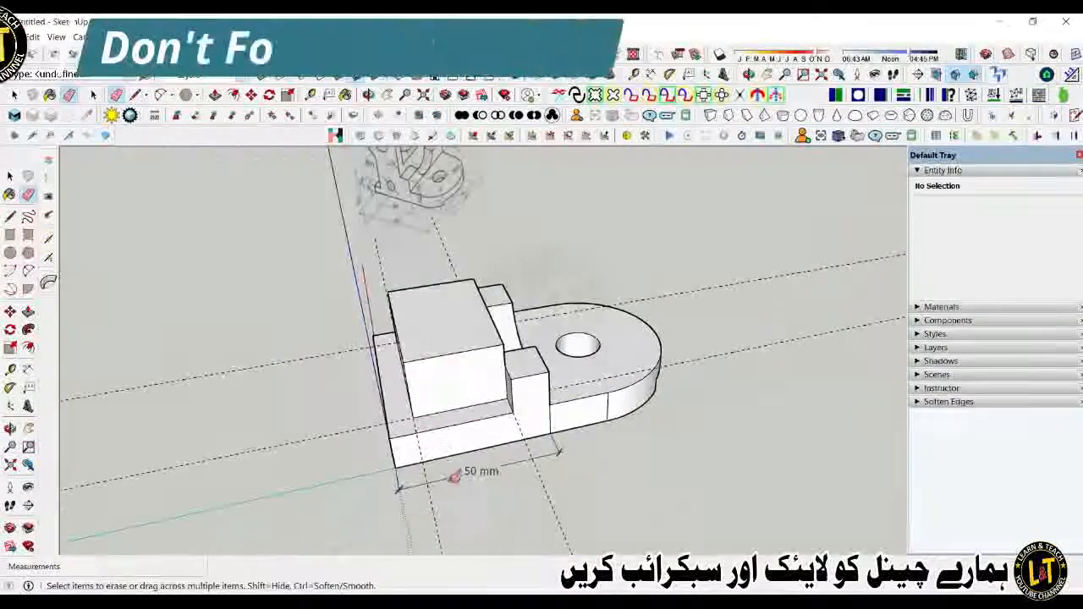
scroll(440, 471, "down", 2)
Step: Split the L-shaped ledge with a line from the rear block's corner to the base's outer edge, isolating the strip beside the rib
key("space")
scroll(441, 437, "up", 2)
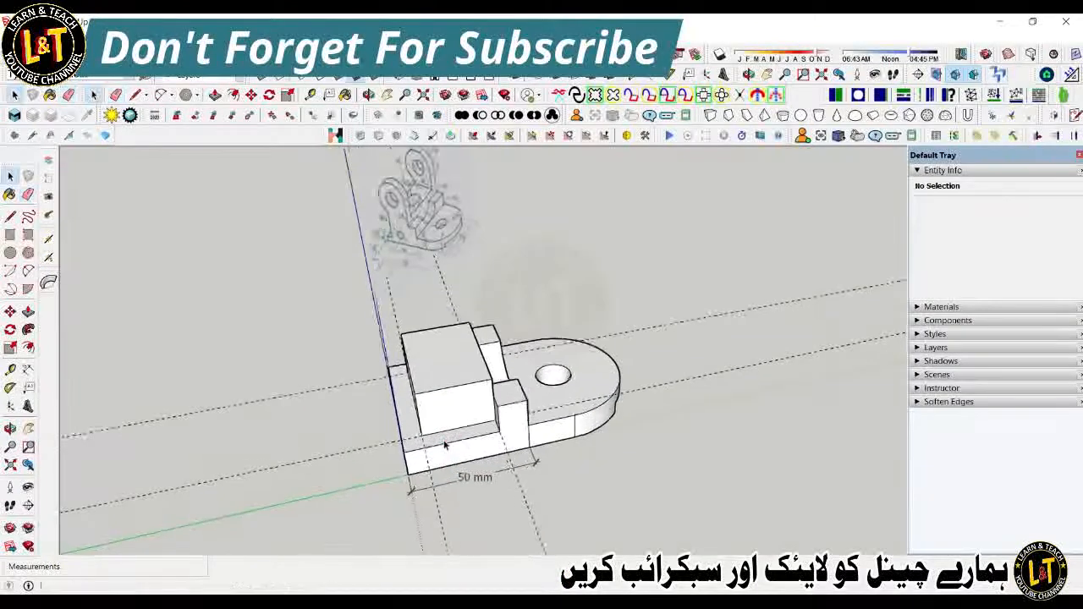
left_click(453, 440)
scroll(440, 440, "up", 2)
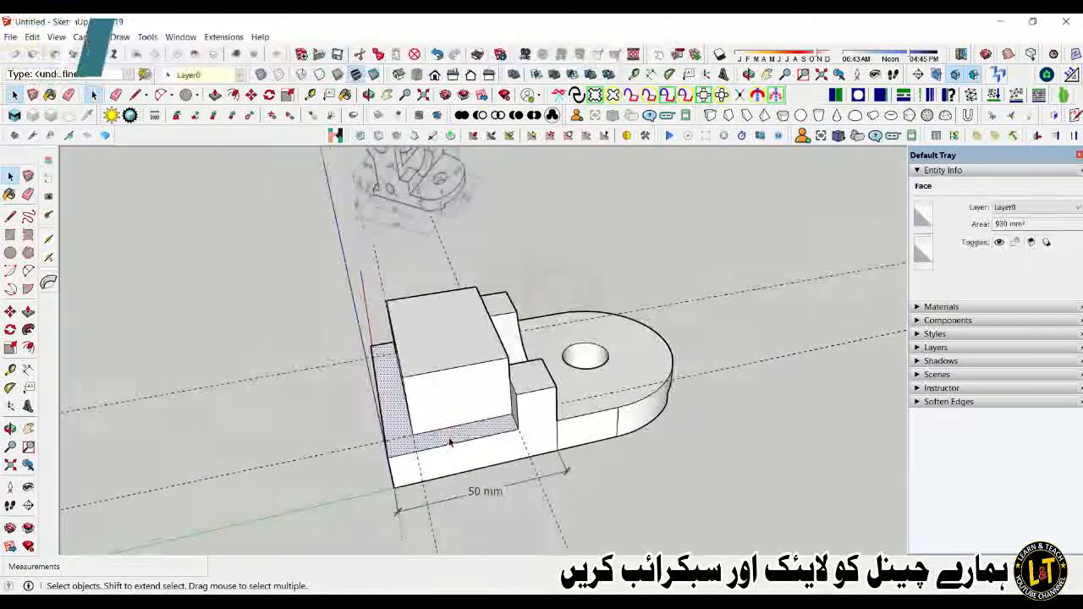
key("l")
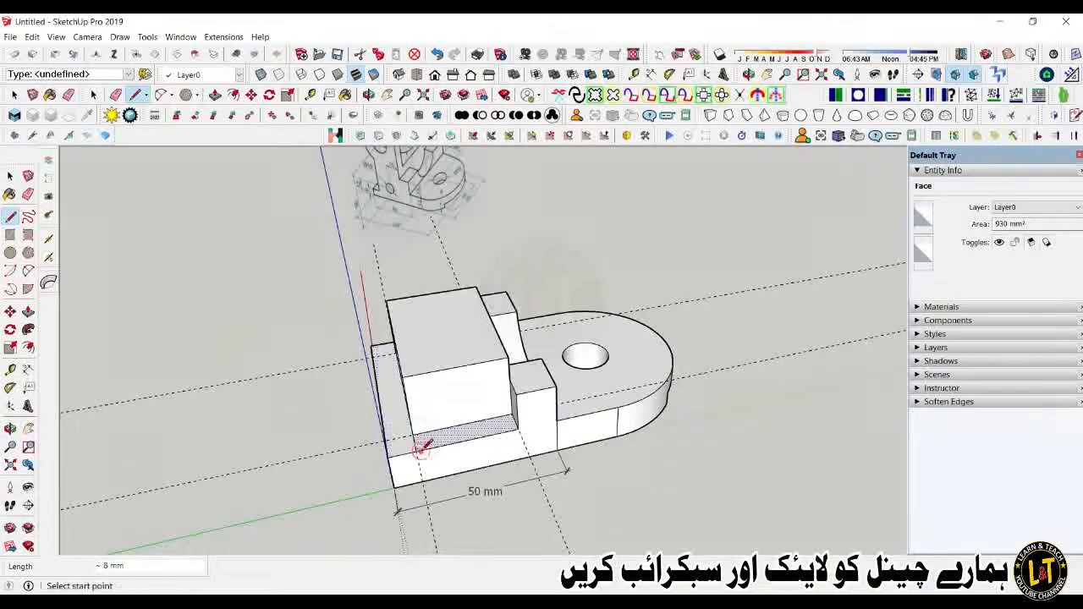
key("space")
middle_click_drag(416, 451, 494, 449)
scroll(493, 448, "down", 1)
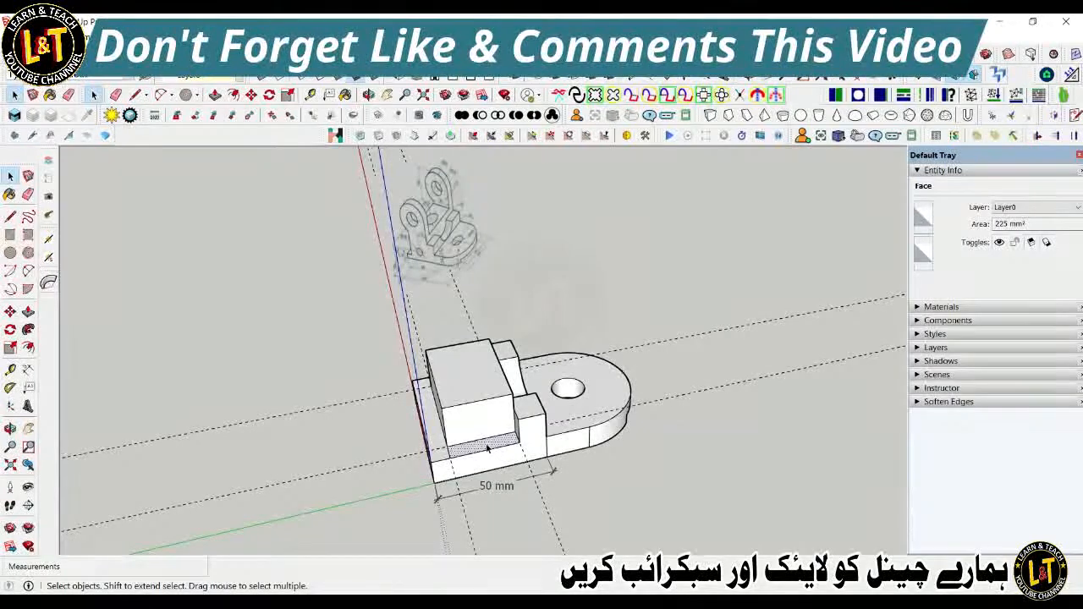
scroll(487, 448, "up", 2)
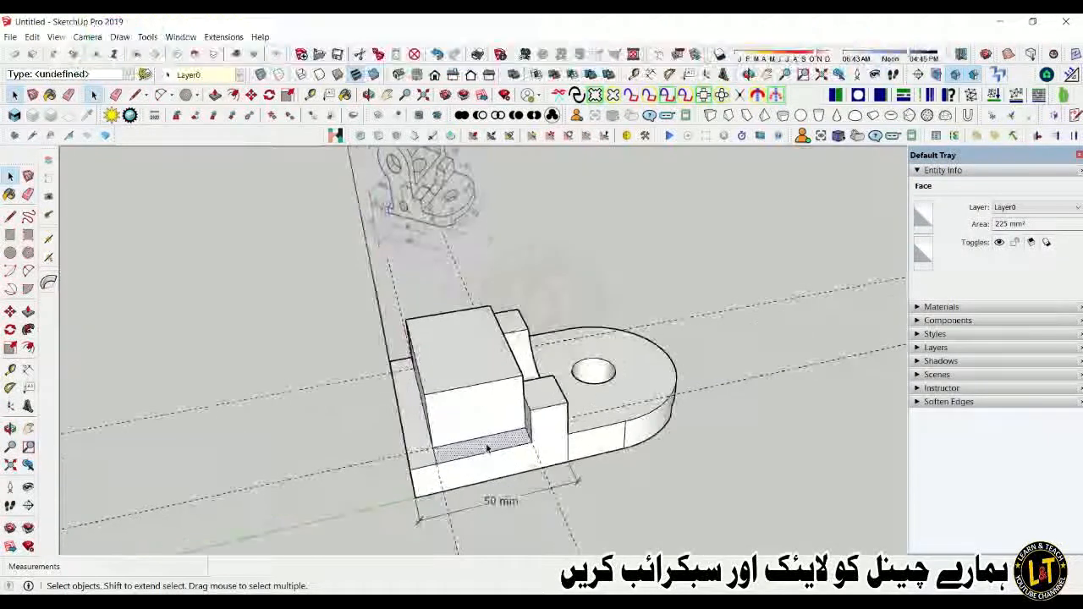
Step: Examine the reference drawing's lug and base height dimensions against the isolated ledge strip
middle_click_drag(567, 509, 533, 532)
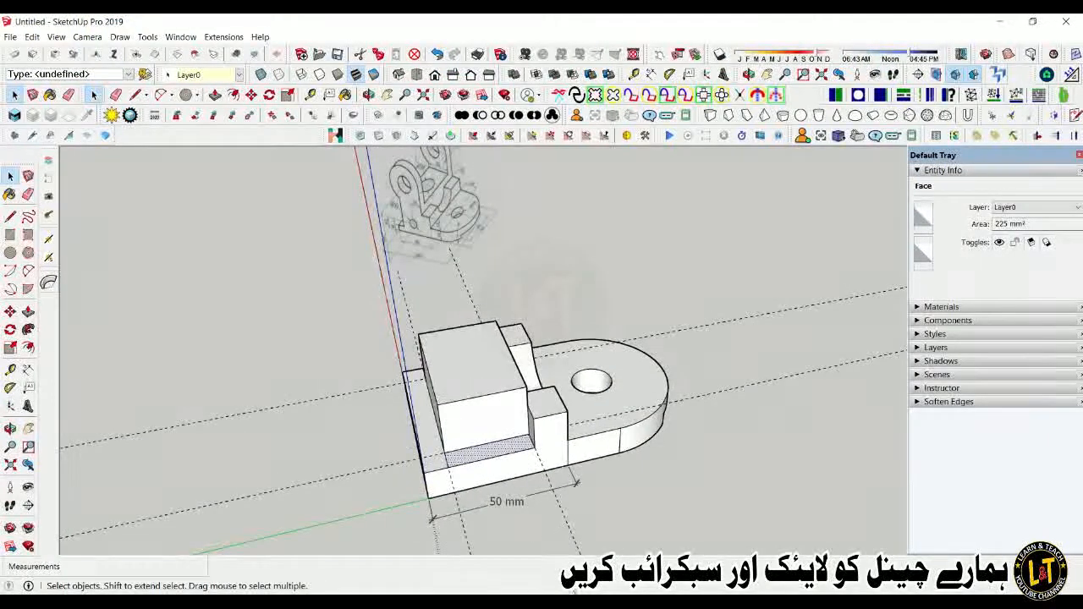
scroll(488, 458, "up", 1)
scroll(505, 475, "down", 1)
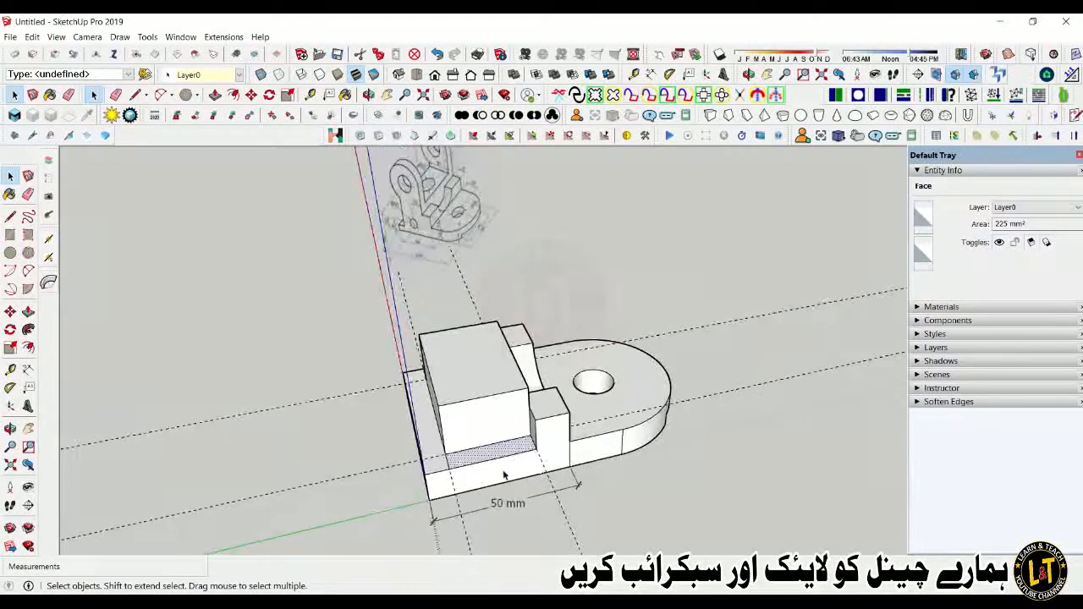
scroll(429, 165, "up", 2)
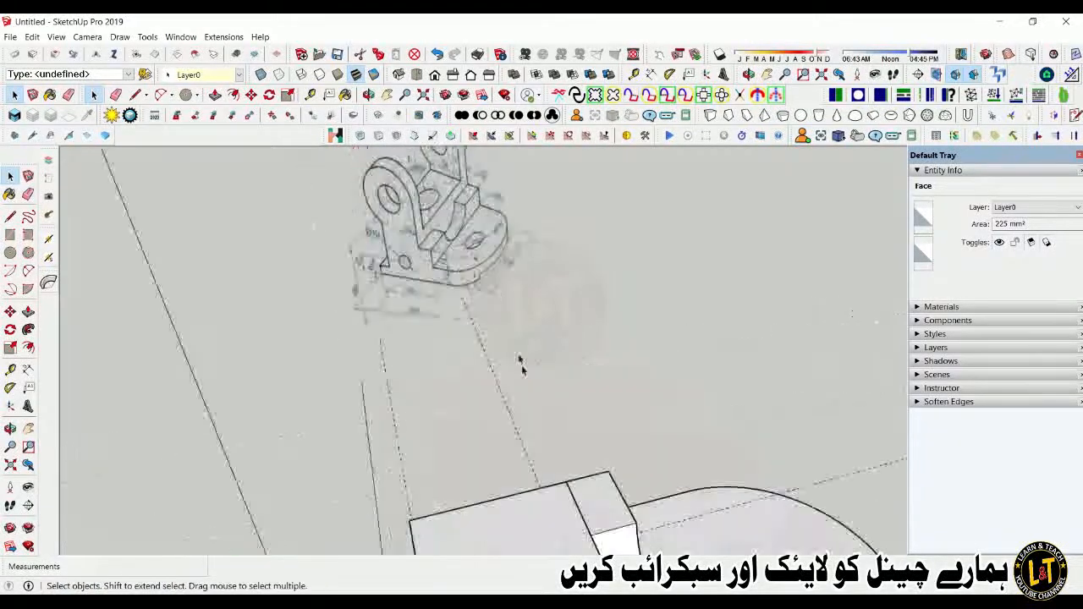
scroll(522, 364, "down", 2)
scroll(471, 212, "up", 5)
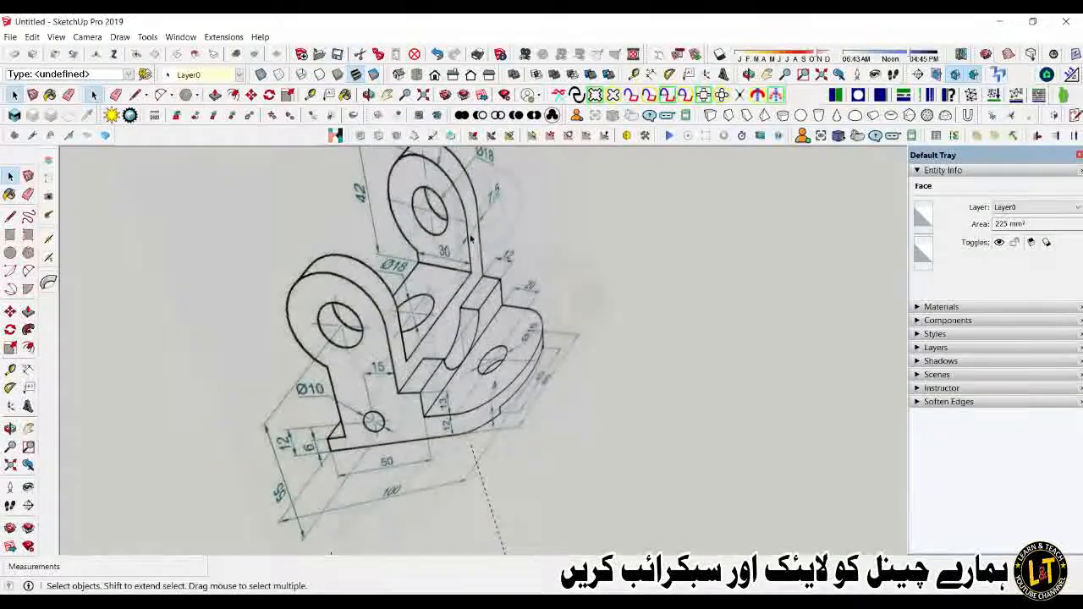
scroll(471, 241, "down", 2)
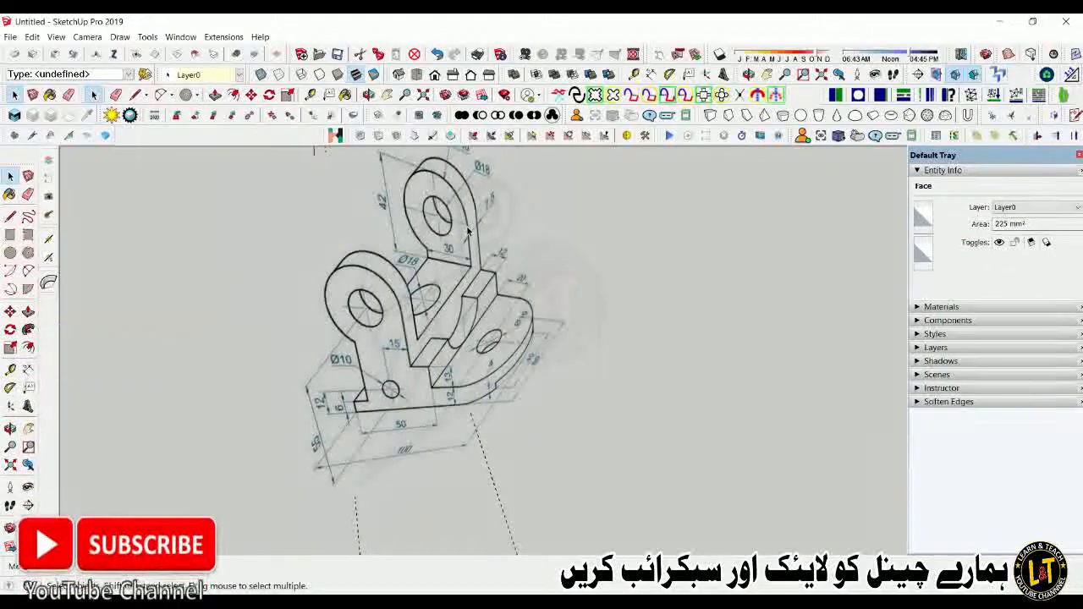
scroll(408, 412, "up", 2)
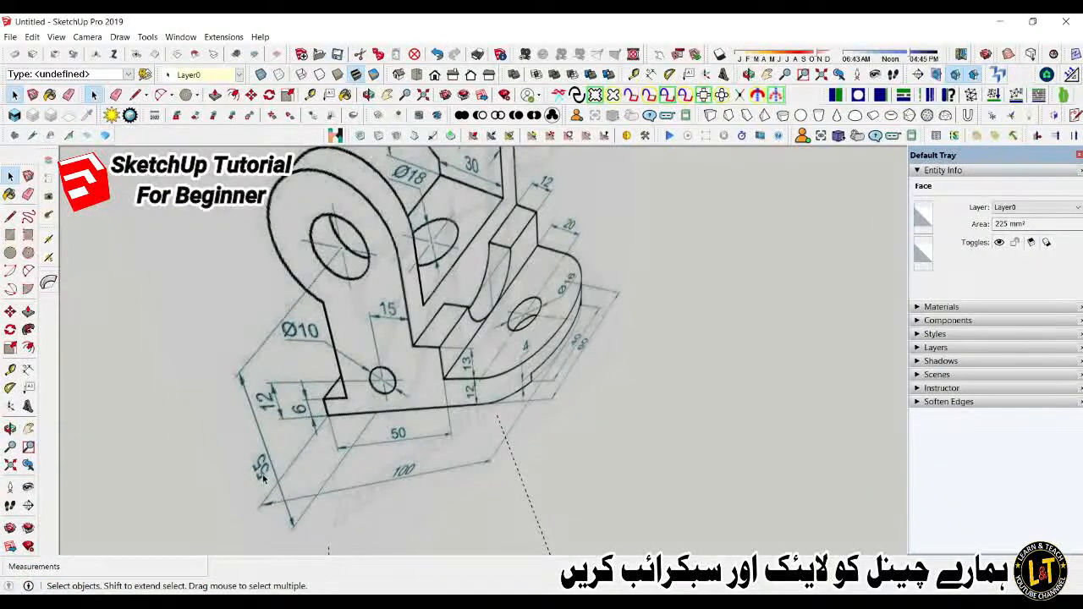
scroll(505, 269, "down", 10)
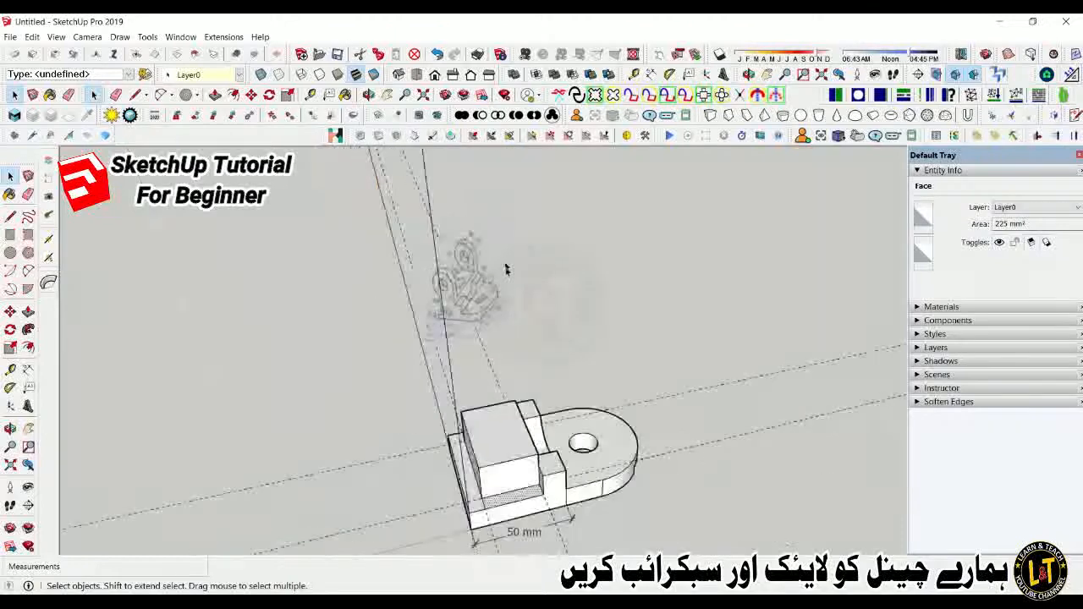
scroll(513, 509, "up", 3)
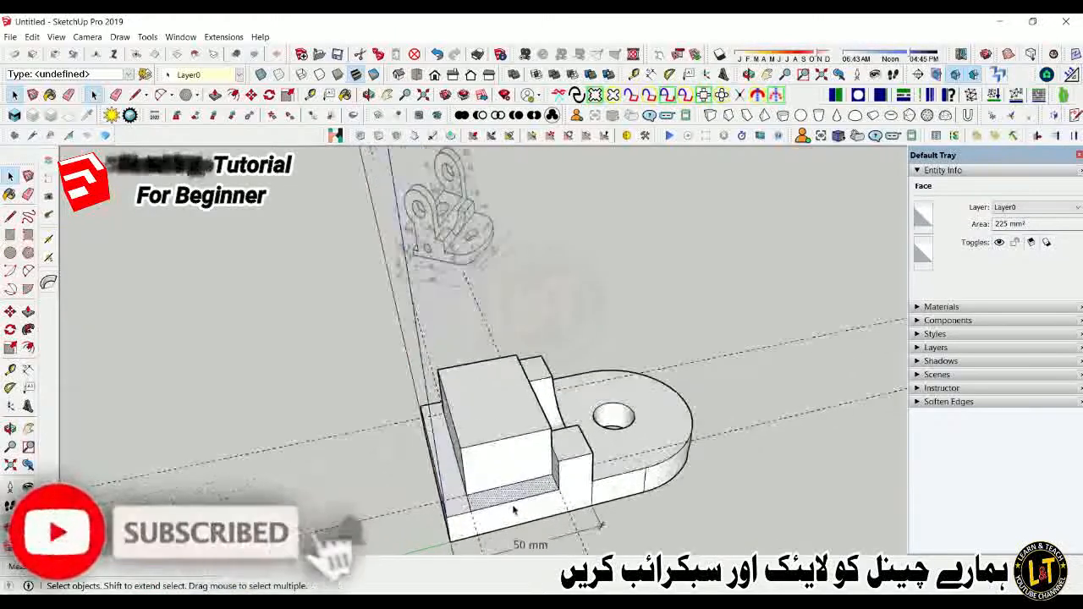
Step: Pull the isolated ledge strip up 55 mm to form an upright plate beside the rear block
scroll(513, 508, "up", 2)
key("p")
left_click_drag(514, 491, 504, 361)
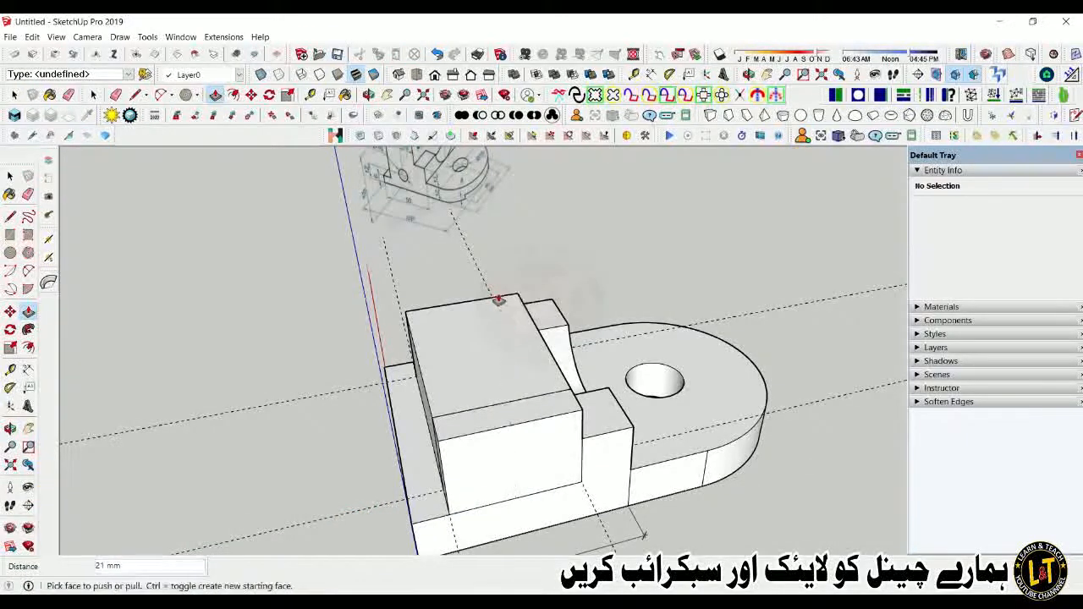
type("55")
key("Return")
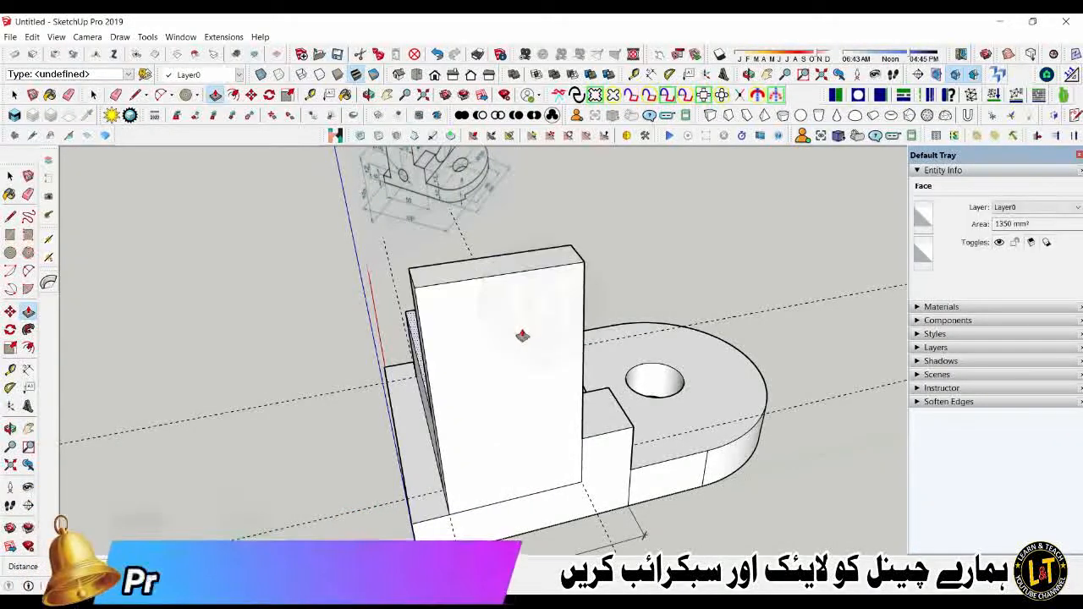
Step: Examine the reference drawing's lug height, width and hole dimensions, and compare them with the upright plate from several sides
middle_click_drag(522, 336, 336, 387)
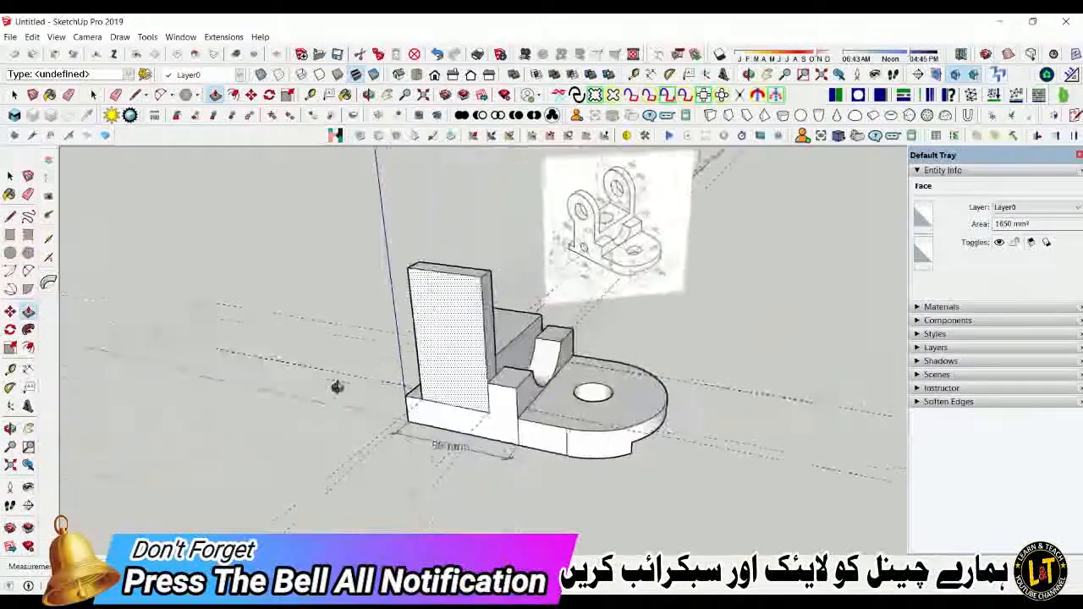
scroll(459, 262, "up", 3)
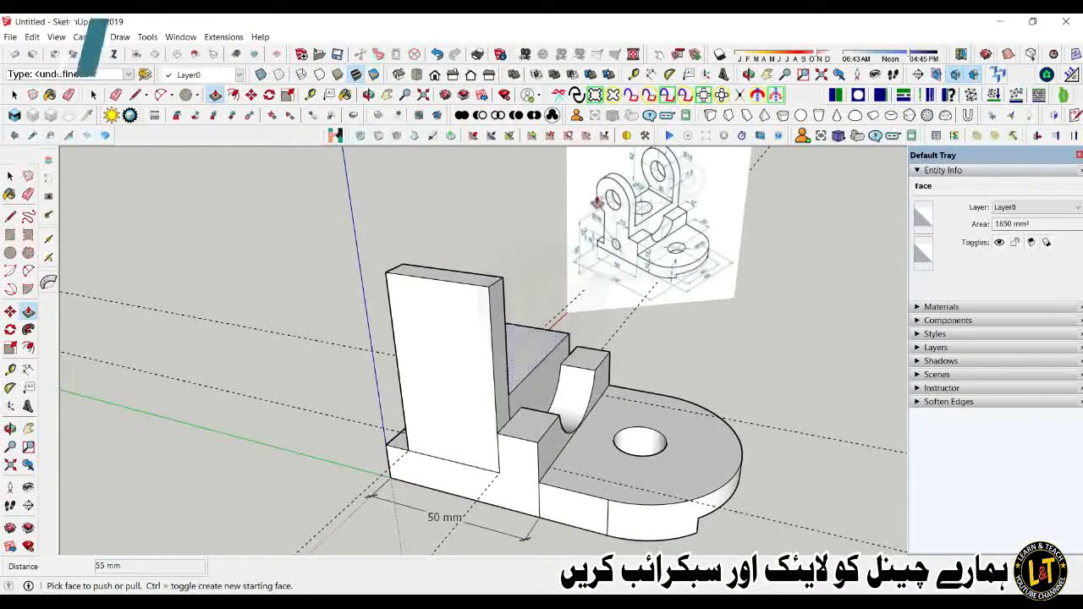
scroll(596, 203, "up", 3)
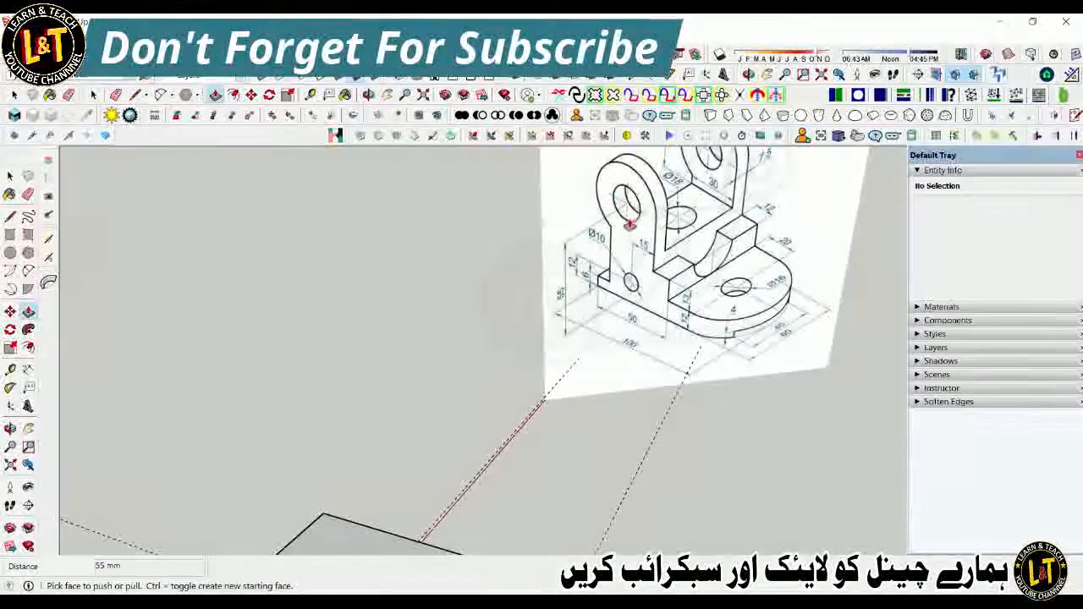
scroll(630, 227, "up", 2)
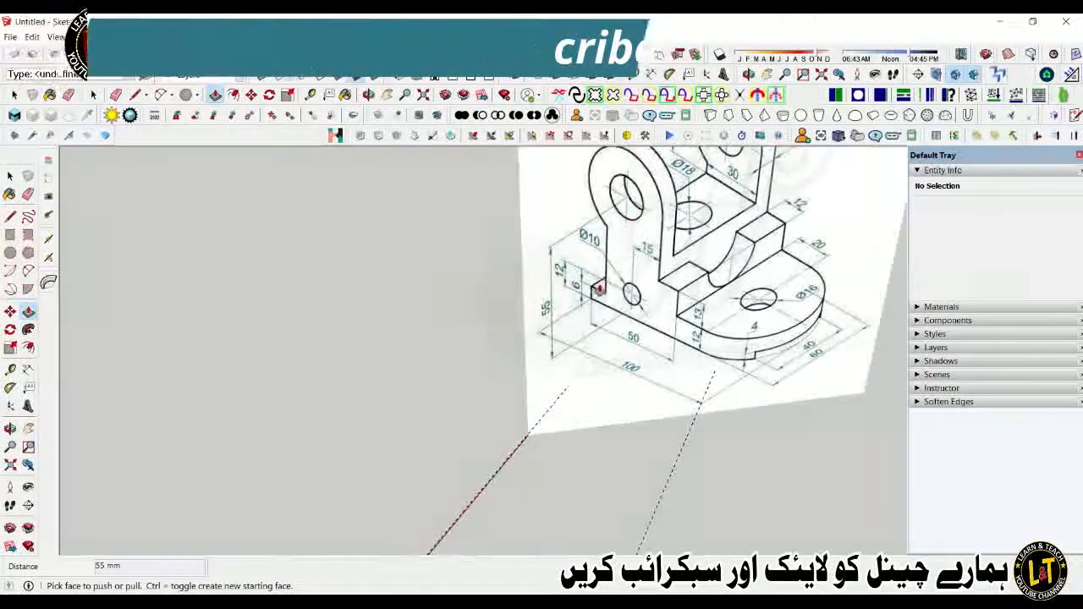
scroll(591, 309, "down", 1)
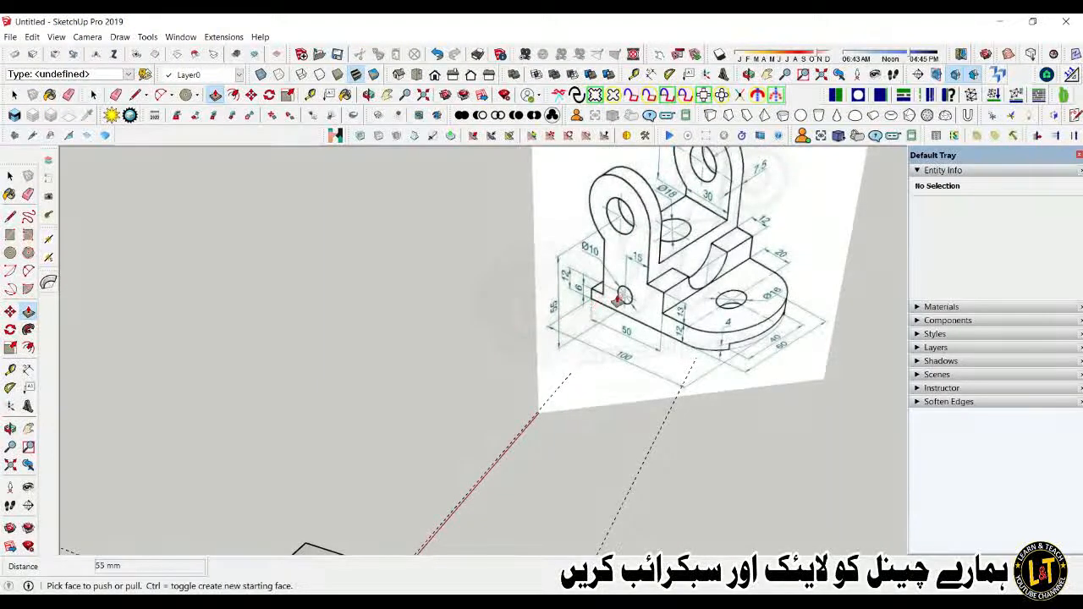
scroll(612, 312, "down", 3)
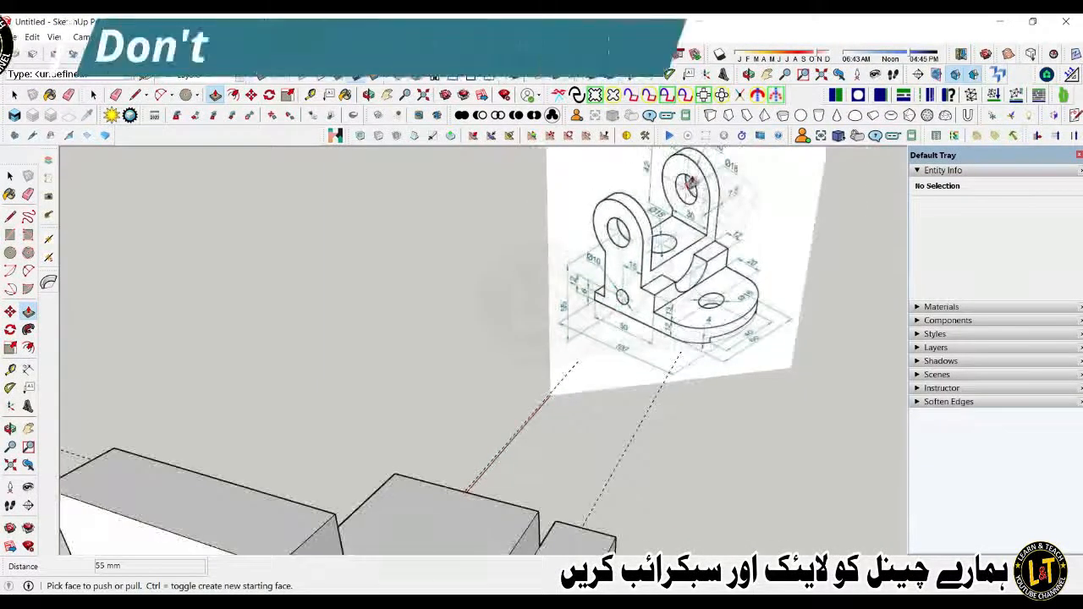
scroll(614, 307, "up", 4)
scroll(615, 347, "up", 3)
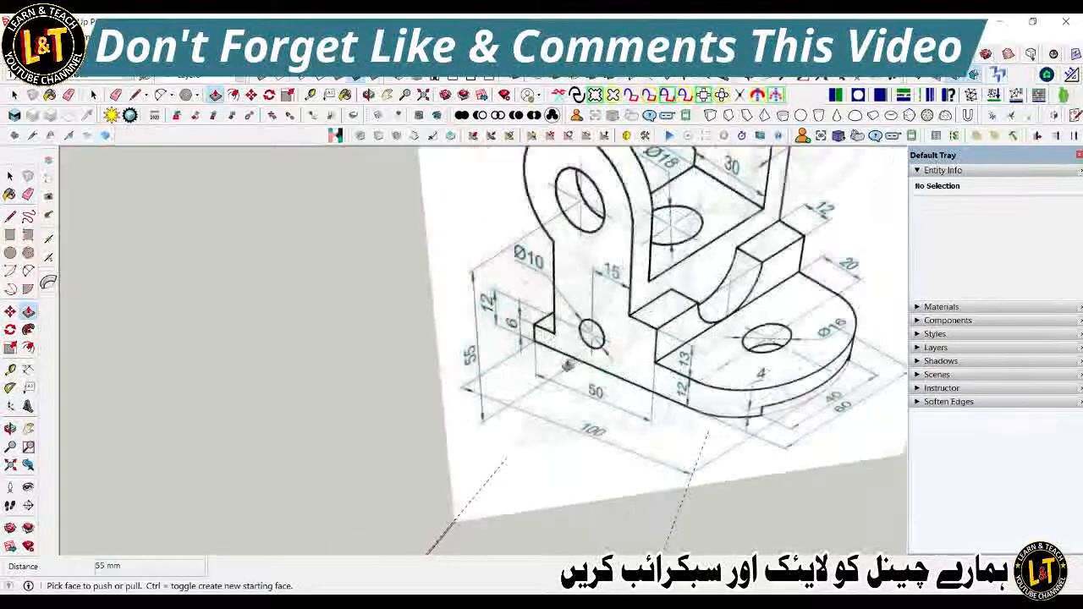
scroll(528, 385, "down", 3)
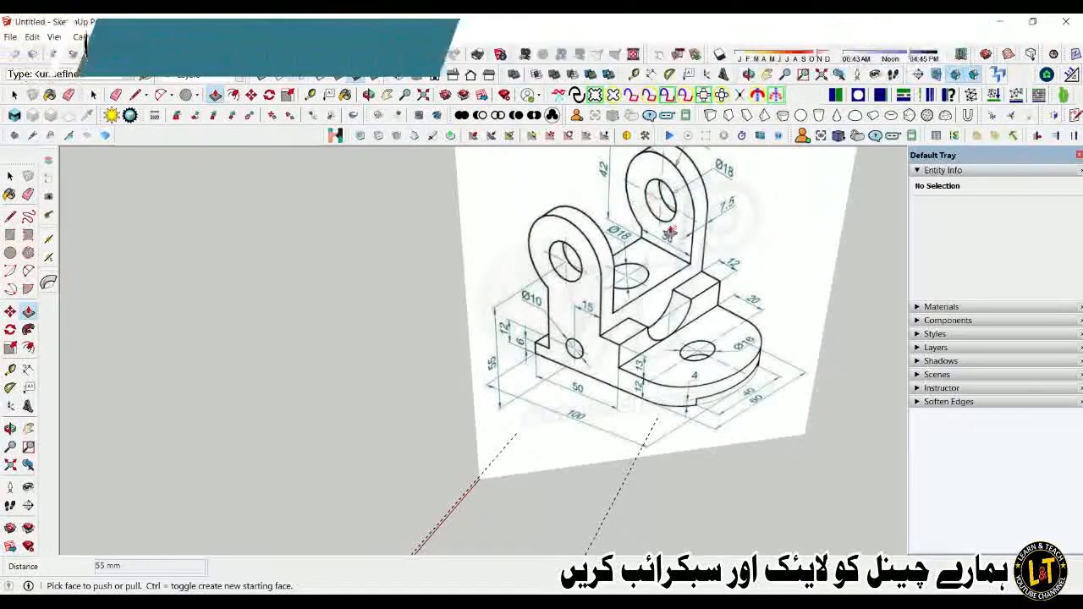
scroll(671, 232, "down", 2)
scroll(673, 231, "down", 4)
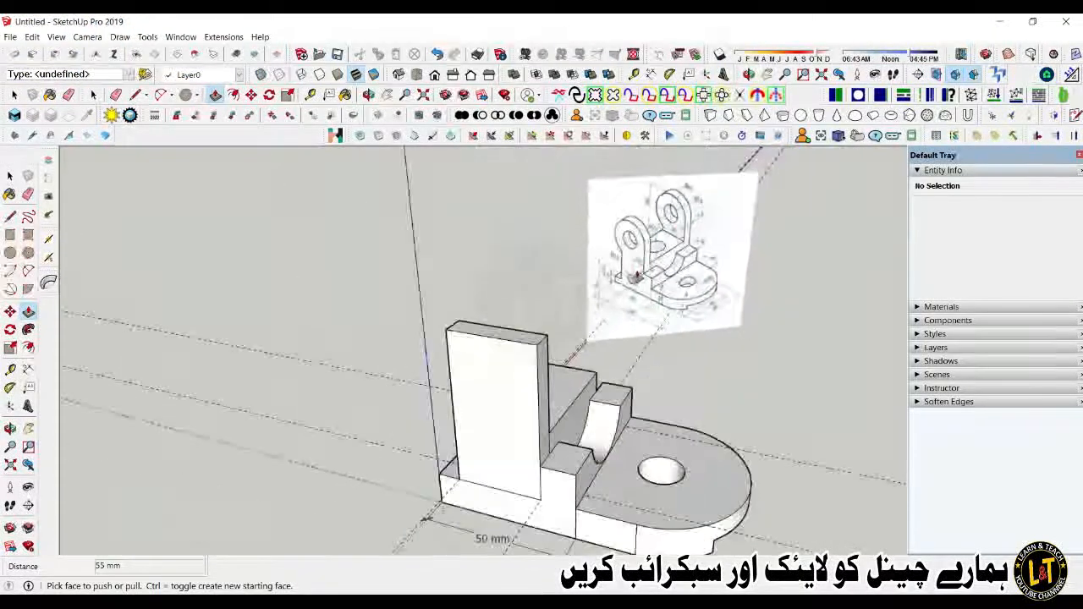
scroll(643, 248, "up", 4)
scroll(643, 248, "down", 3)
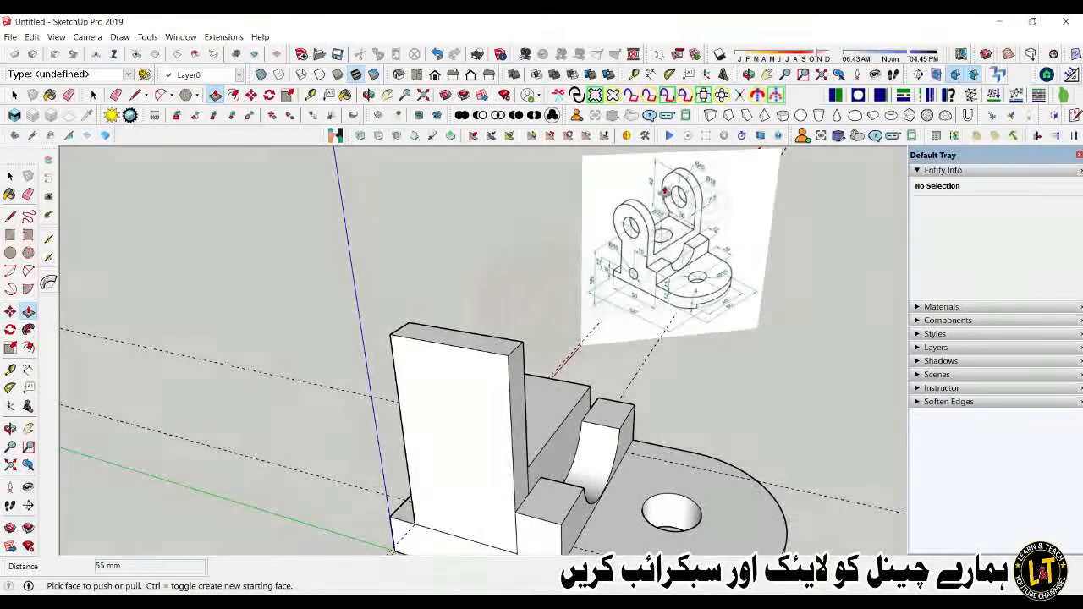
scroll(671, 229, "up", 3)
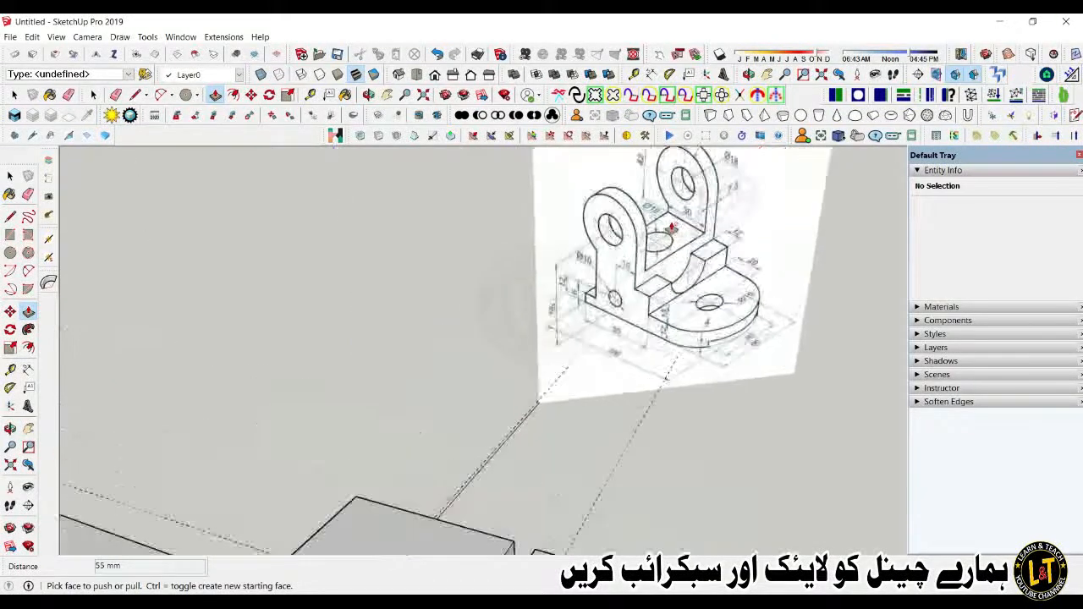
scroll(644, 182, "down", 3)
scroll(643, 182, "up", 2)
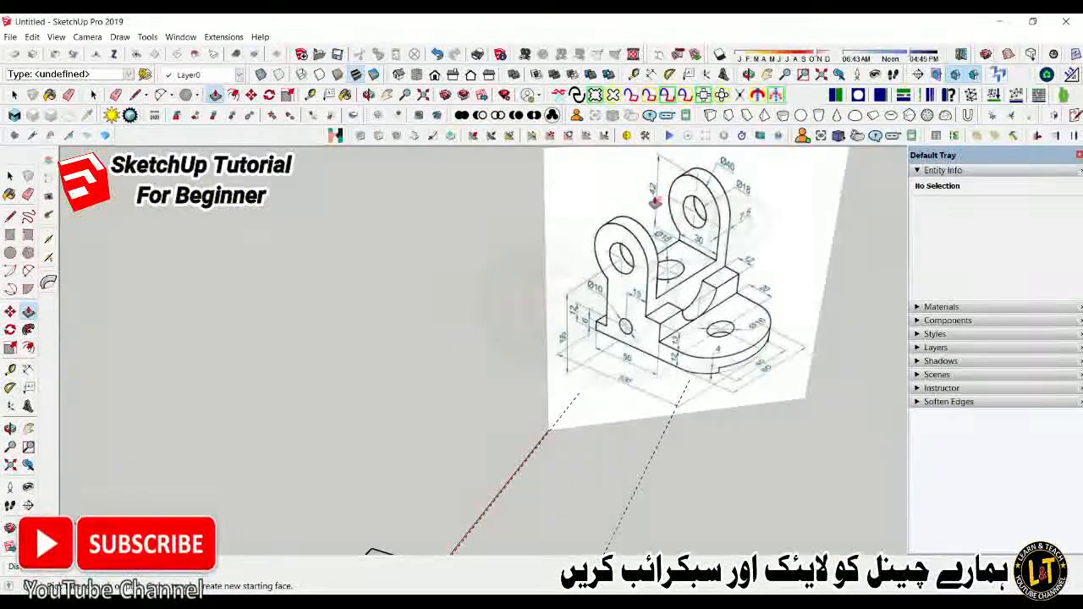
scroll(655, 209, "down", 5)
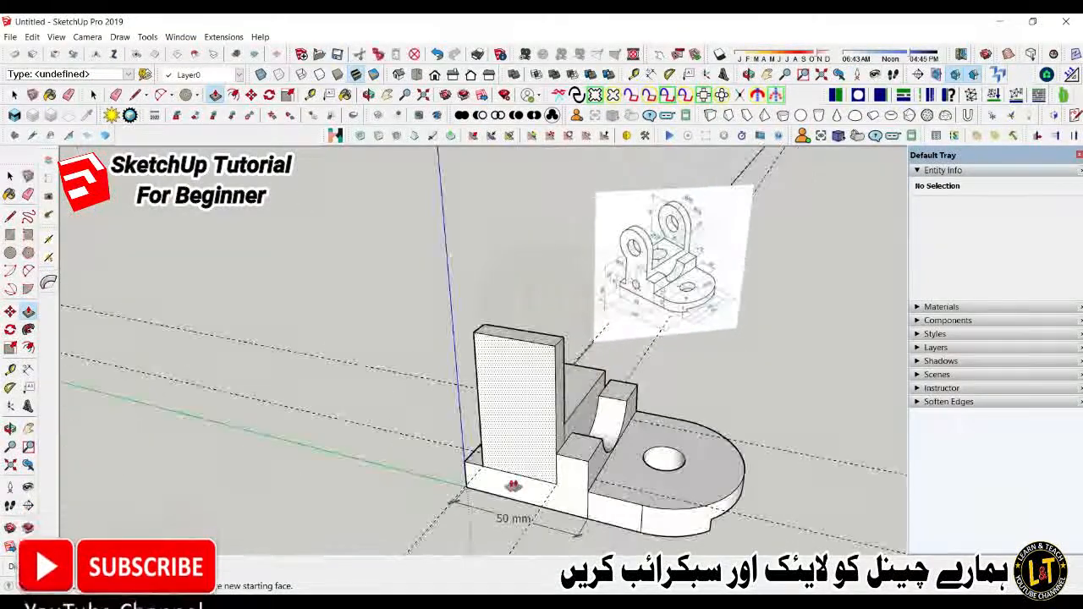
middle_click_drag(503, 474, 882, 438)
scroll(655, 414, "up", 4)
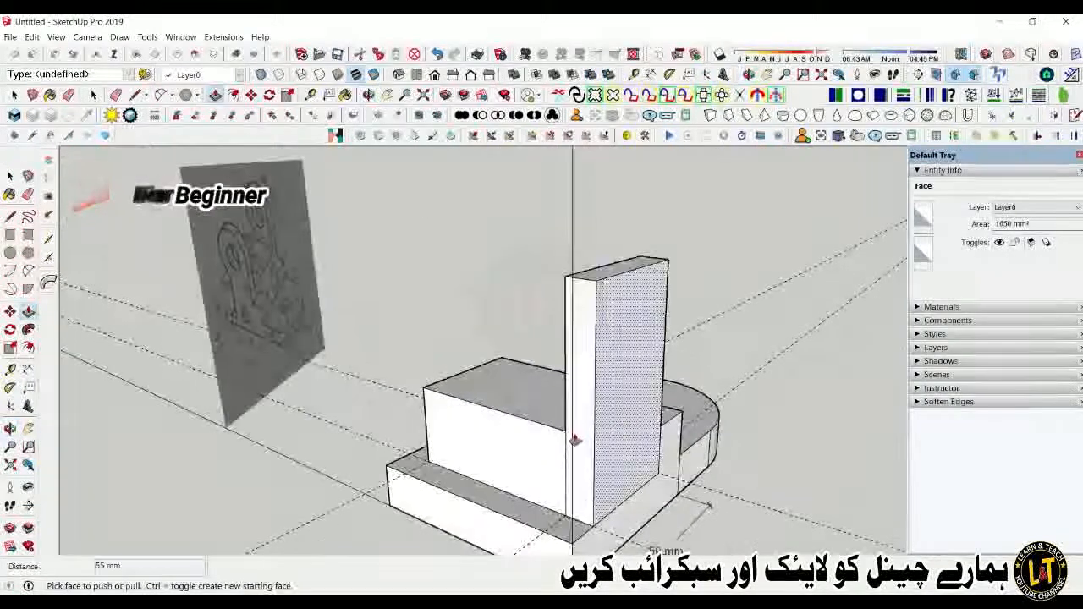
Step: Draw a 42 mm vertical line up from the rear block's top corner along the upright plate's edge
middle_click_drag(576, 441, 645, 447)
scroll(645, 446, "up", 1)
key("m")
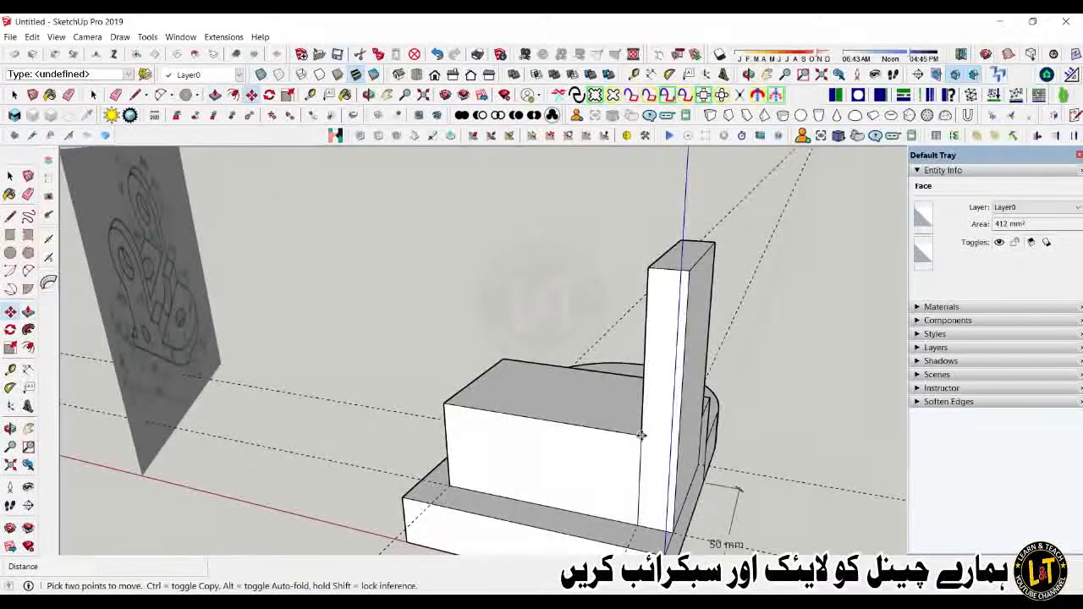
left_click(641, 436)
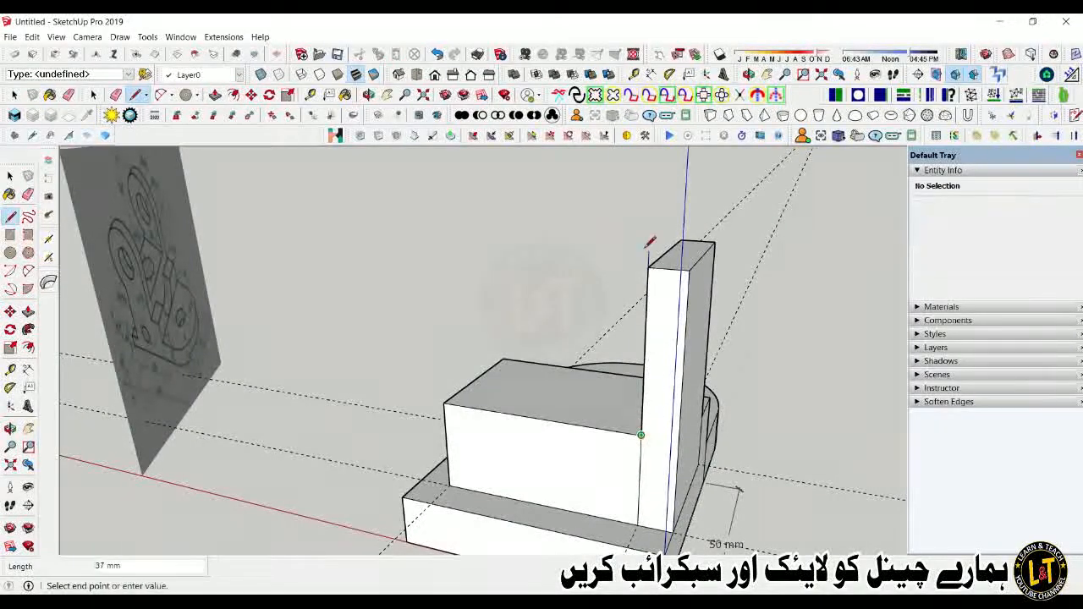
type("45")
key("Return")
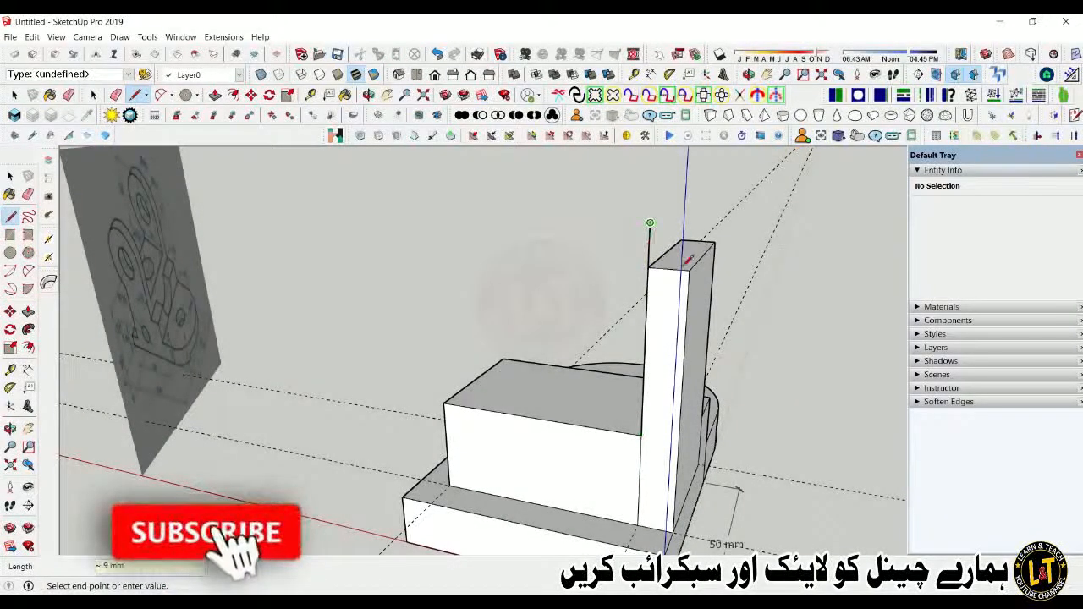
Step: Extend the upright plate's top face with Push/Pull until it meets the upper end of the vertical line
middle_click_drag(684, 261, 400, 356)
key("p")
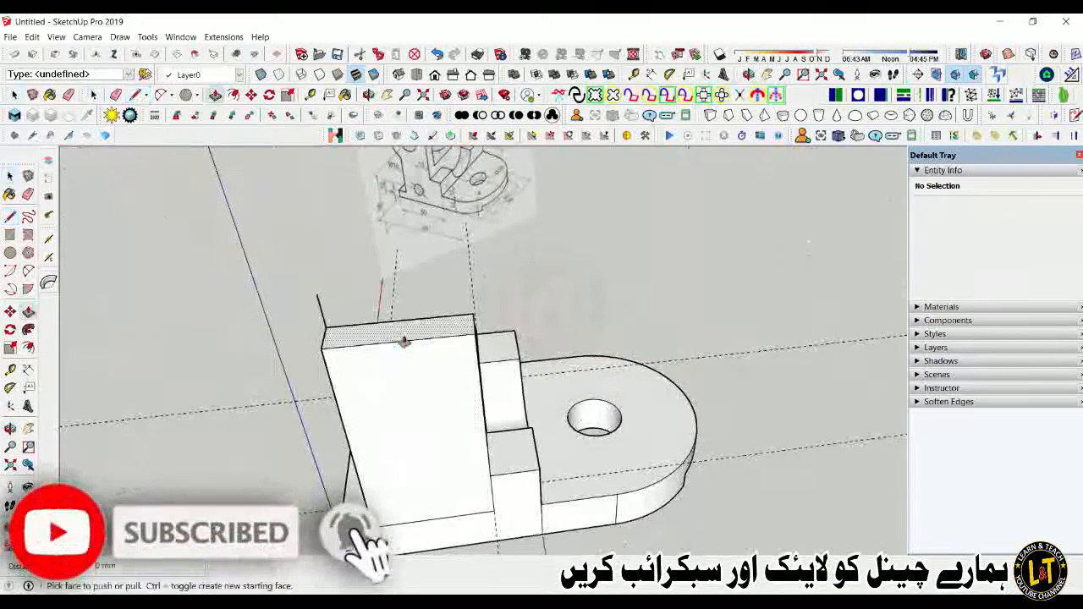
left_click(404, 333)
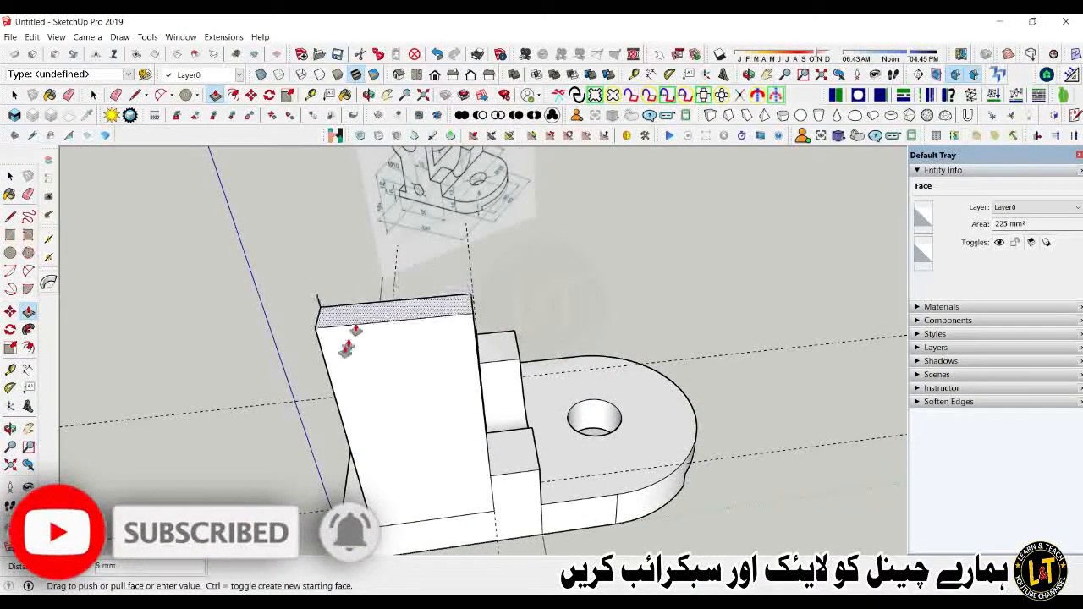
left_click(348, 347)
middle_click_drag(508, 382, 628, 396)
left_click(689, 387)
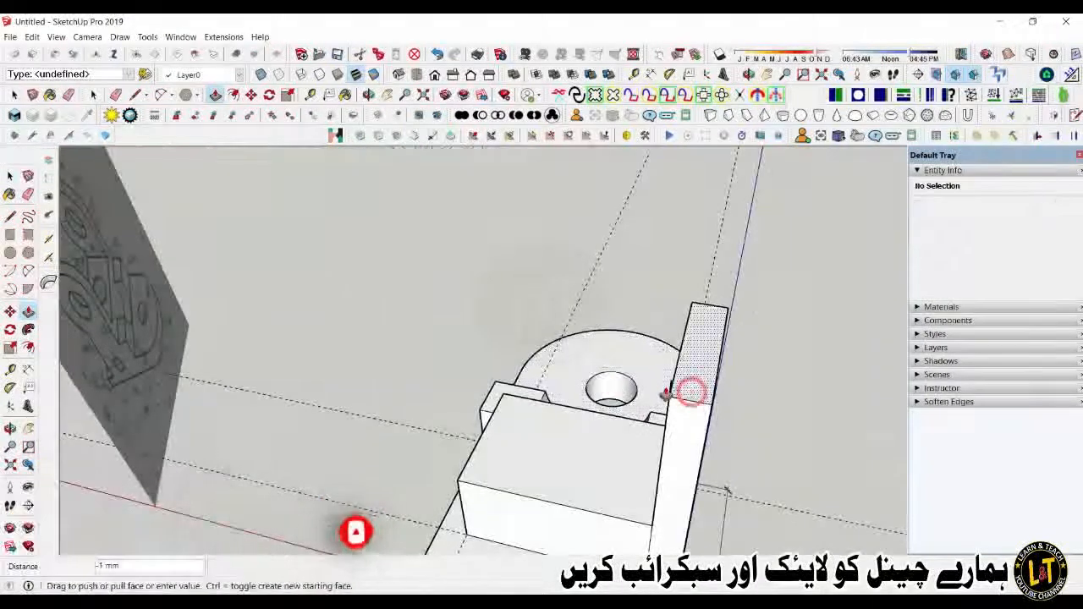
left_click(671, 385)
middle_click_drag(671, 385, 770, 351)
left_click(748, 419)
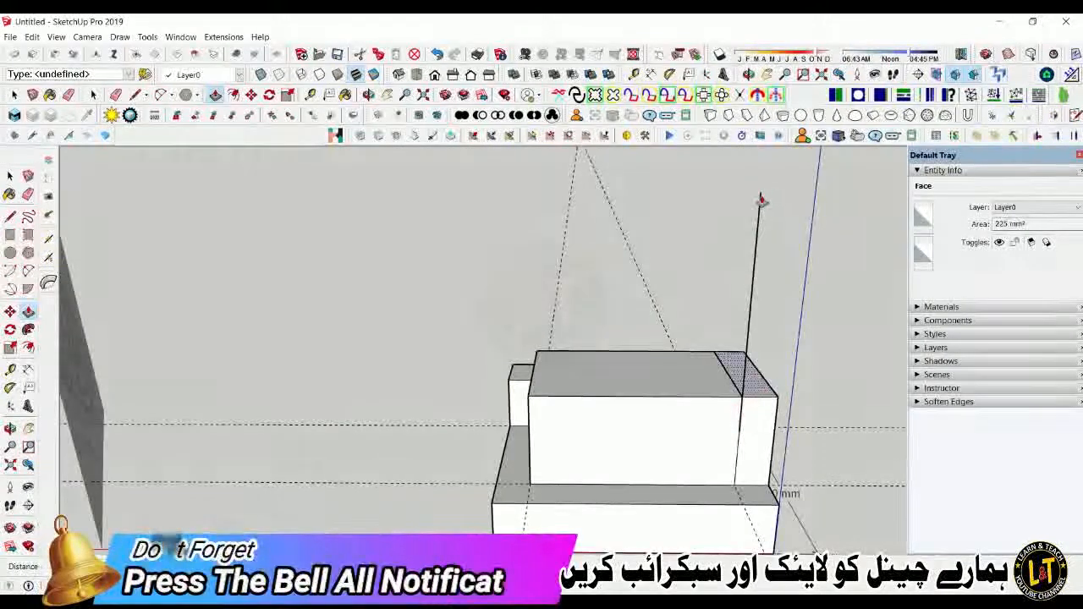
left_click(763, 220)
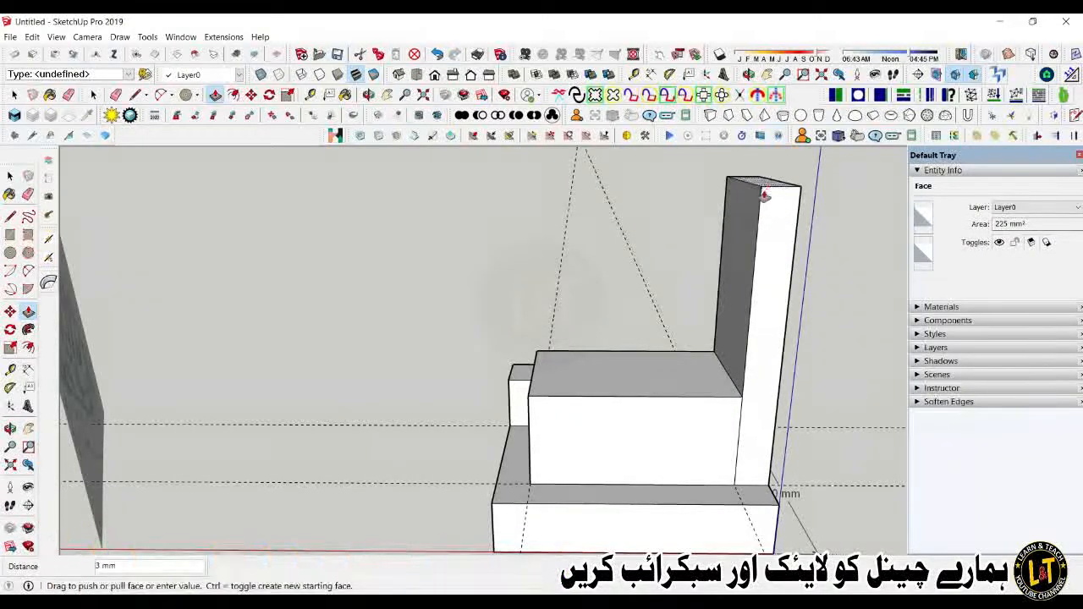
left_click(760, 197)
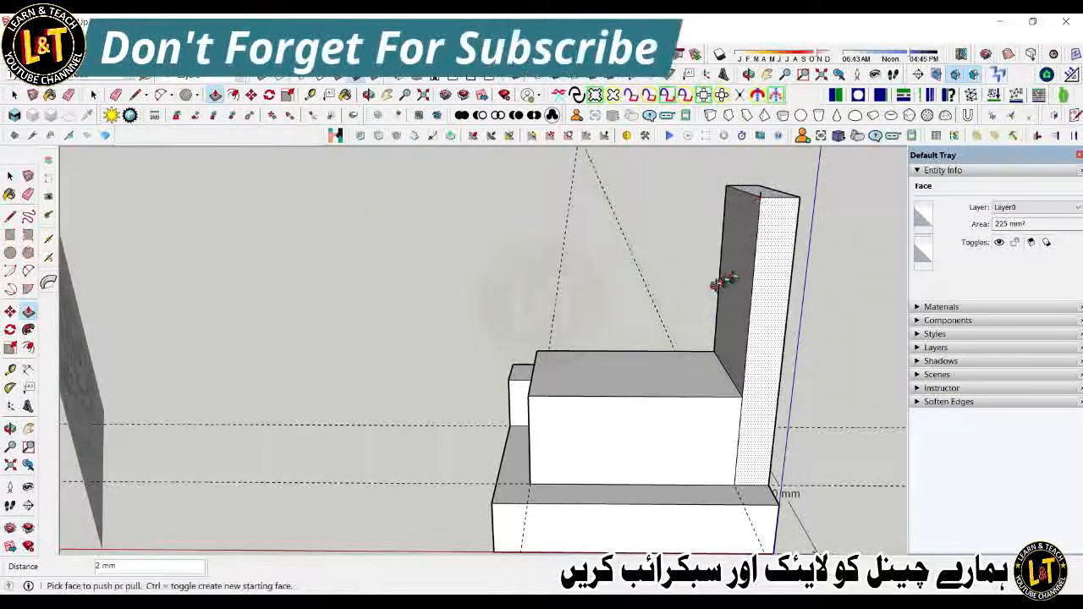
middle_click_drag(716, 283, 556, 521)
left_click(560, 498)
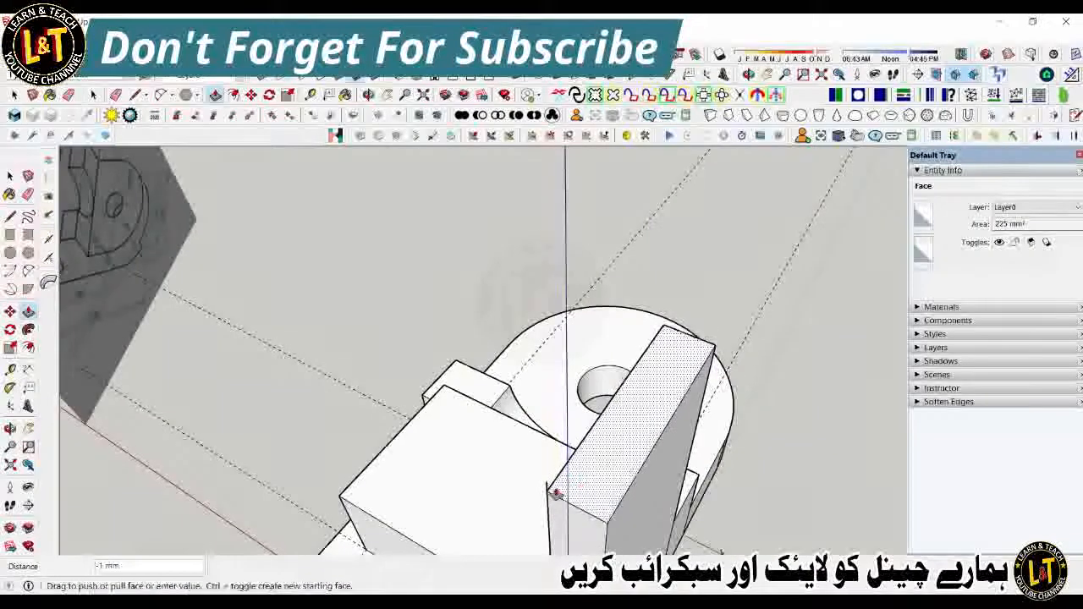
left_click(544, 488)
scroll(559, 300, "down", 4)
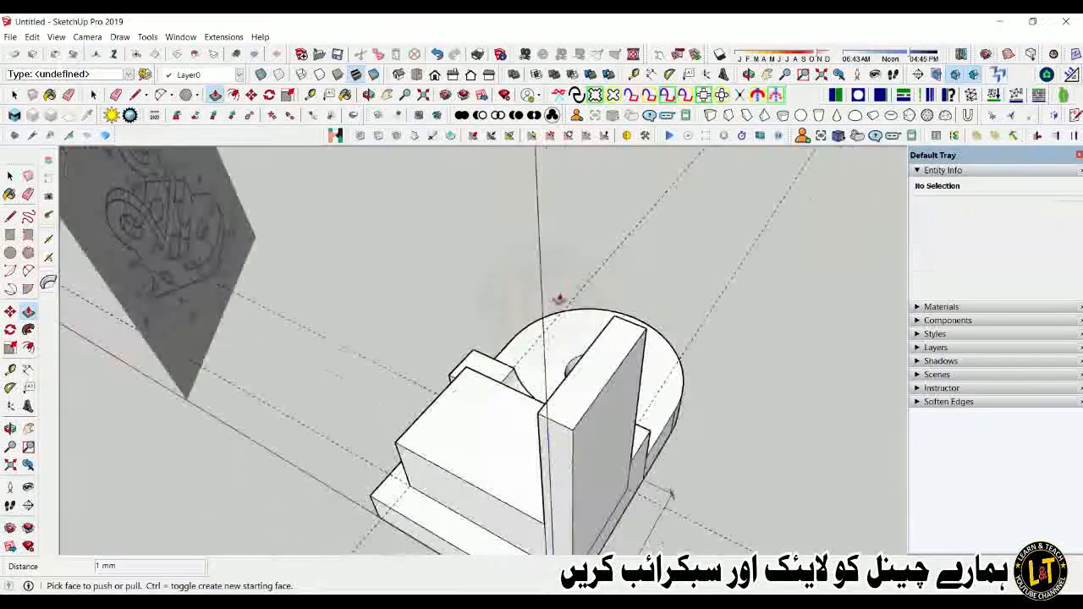
Step: Split the ledge with a line at the rear block's other corner, isolating the strip on the side opposite the upright plate
key("space")
middle_click_drag(549, 400, 838, 389)
key("l")
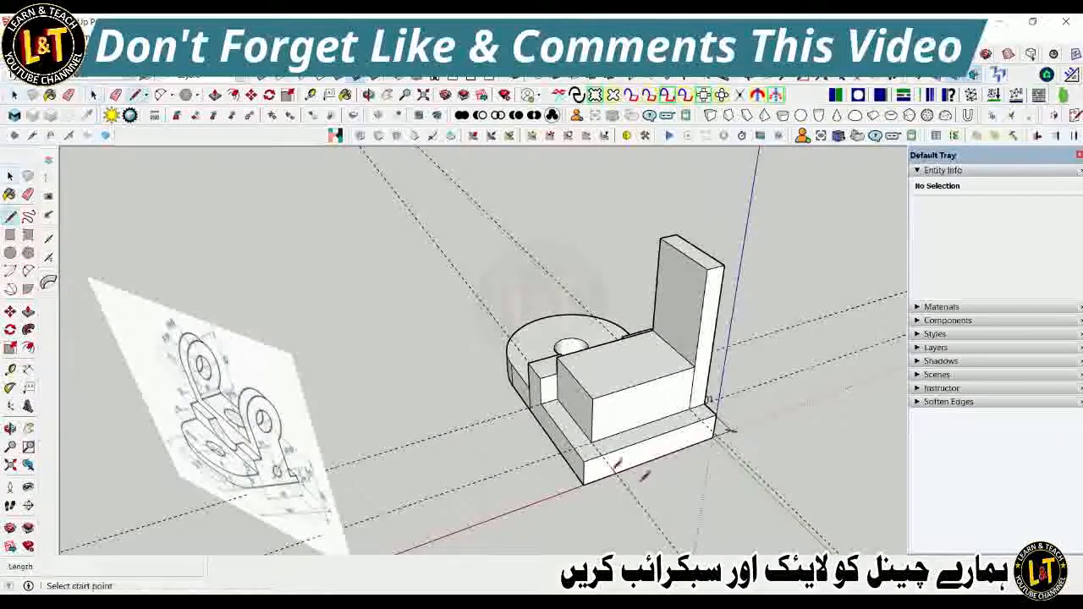
left_click(572, 447)
key("space")
Step: Pull the isolated strip up past the rear block to the first plate's height, 42 mm above the block, forming a matching second plate
key("p")
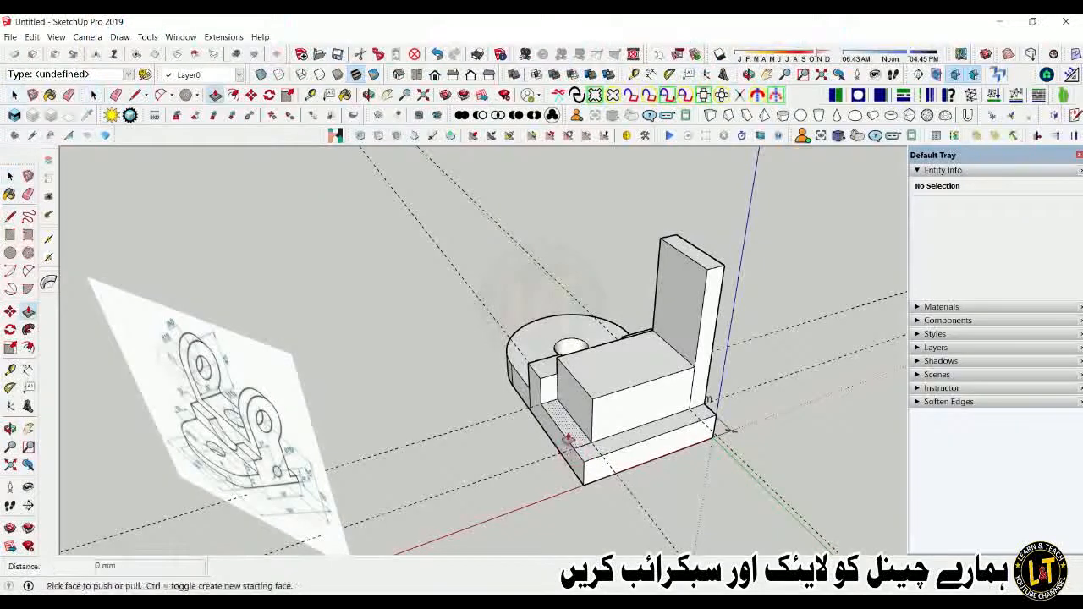
left_click_drag(569, 440, 629, 387)
left_click(709, 273)
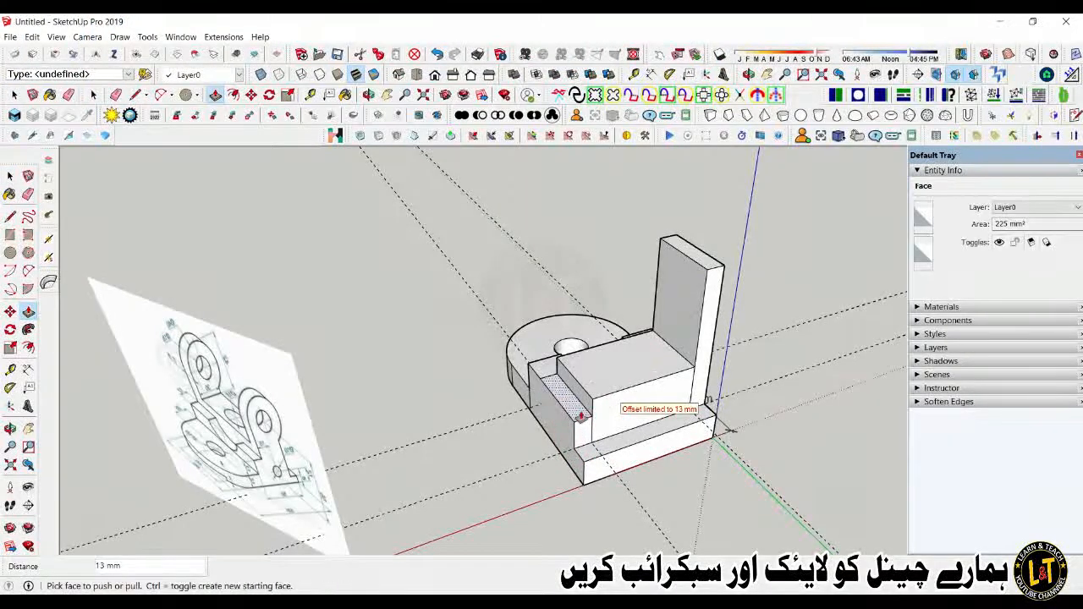
left_click_drag(581, 412, 660, 349)
left_click(705, 290)
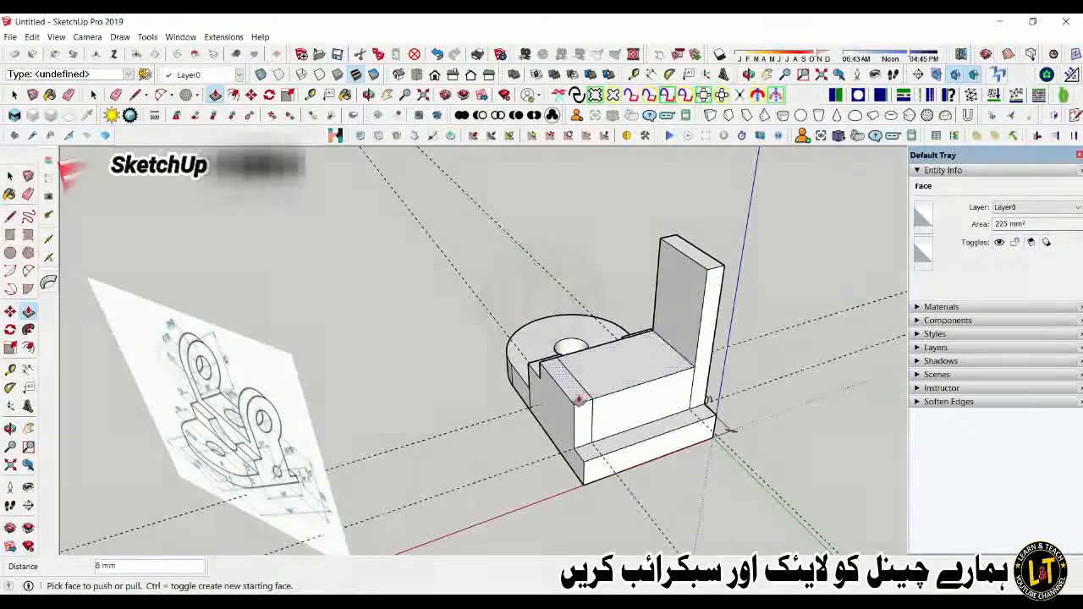
left_click(577, 395)
left_click(699, 288)
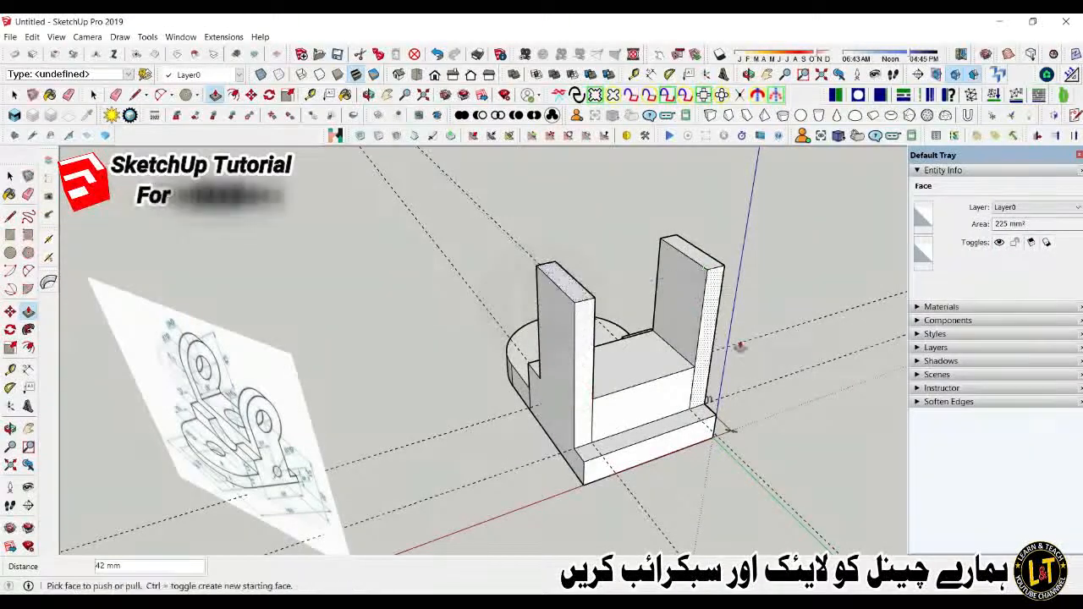
Step: Examine the reference drawing's dimensions for the lugs' rounded tops, thickness and side holes against the two upright plates
middle_click_drag(702, 285, 163, 362)
scroll(550, 436, "down", 1)
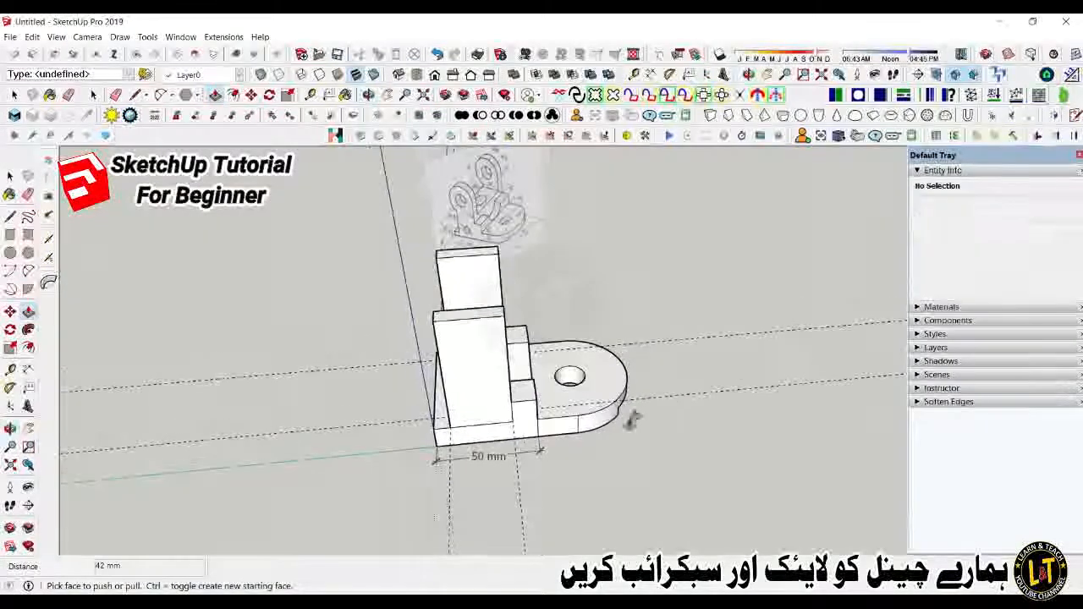
middle_click_drag(523, 383, 430, 398)
scroll(432, 397, "down", 2)
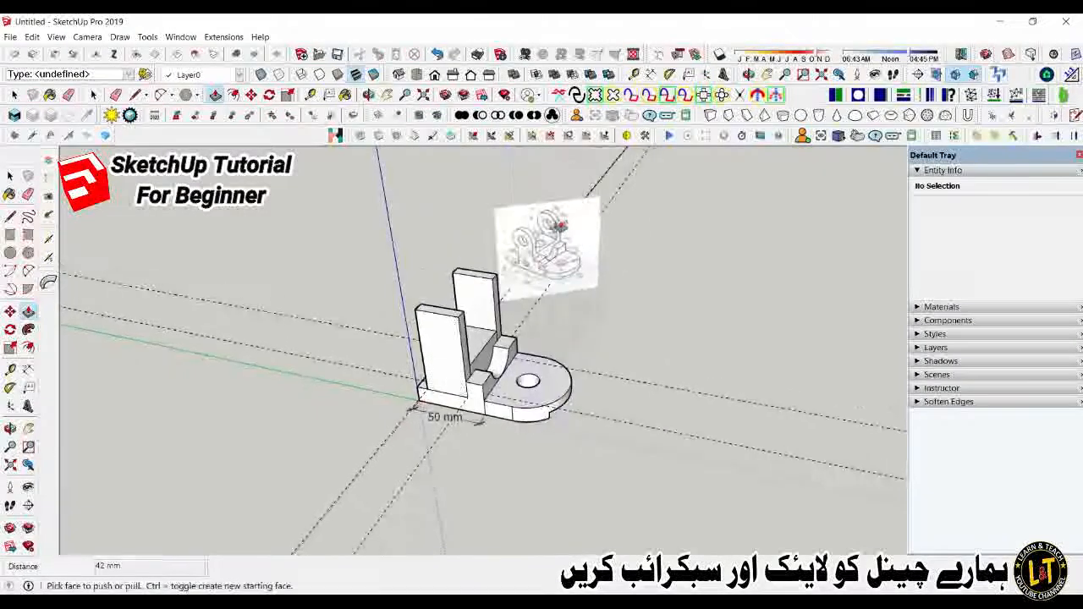
scroll(560, 227, "up", 3)
key("space")
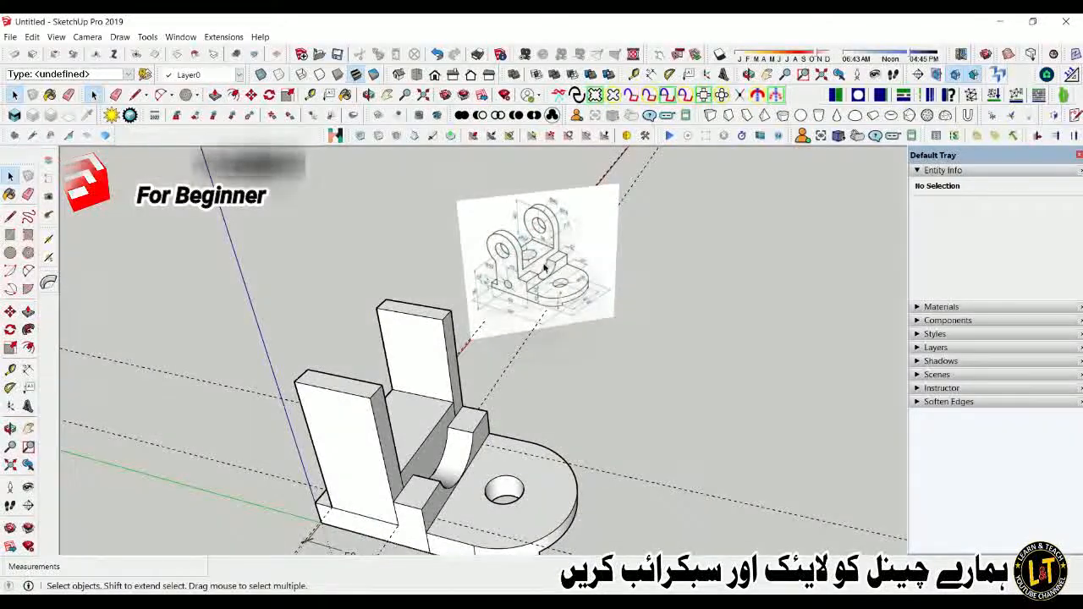
scroll(510, 284, "up", 6)
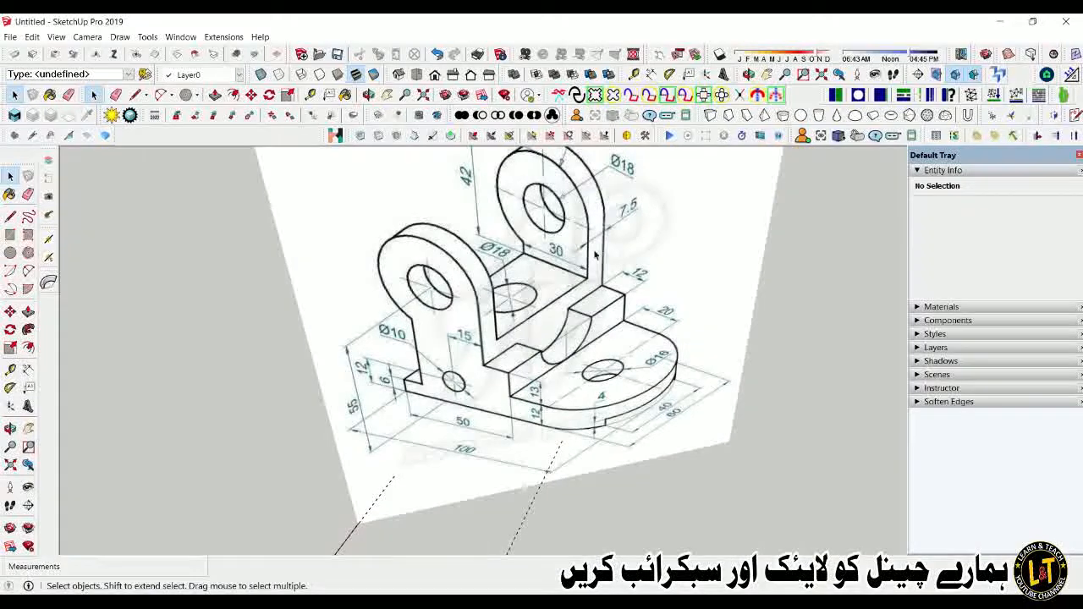
scroll(595, 257, "down", 1)
scroll(595, 258, "down", 1)
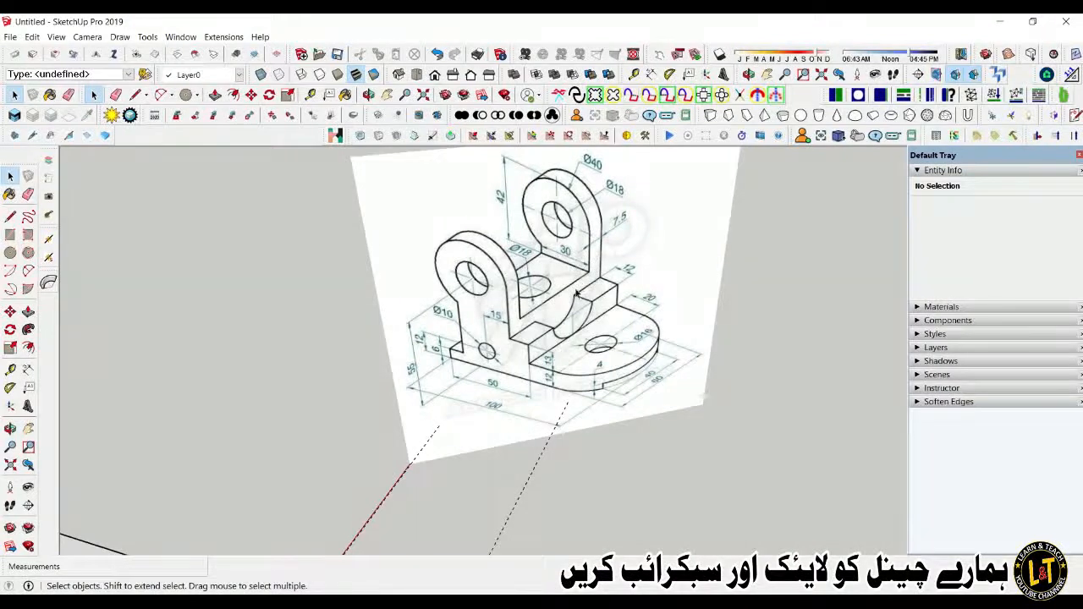
scroll(546, 267, "up", 2)
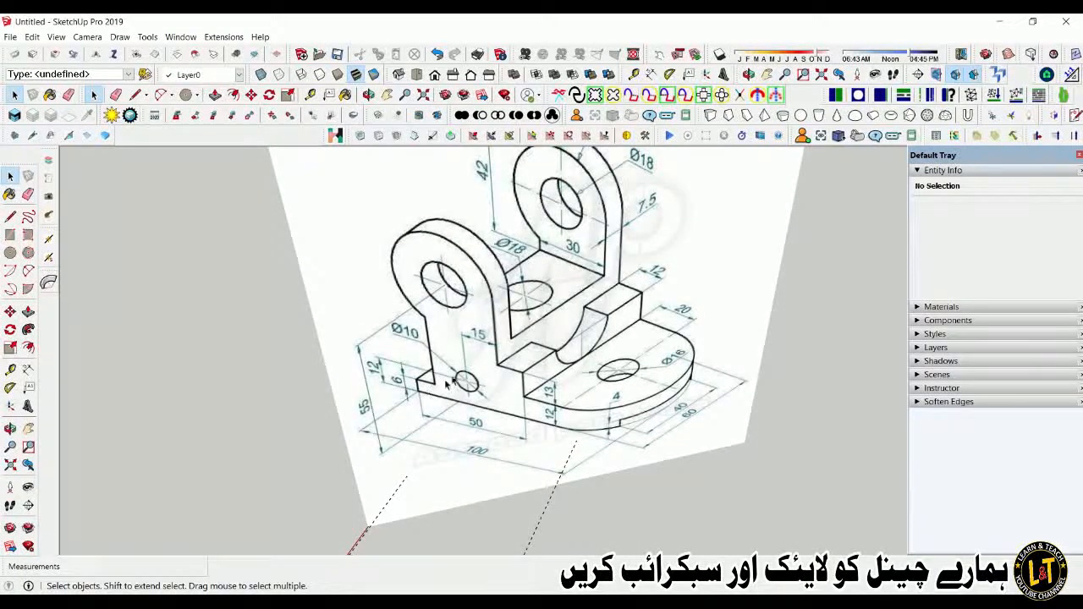
scroll(449, 382, "down", 8)
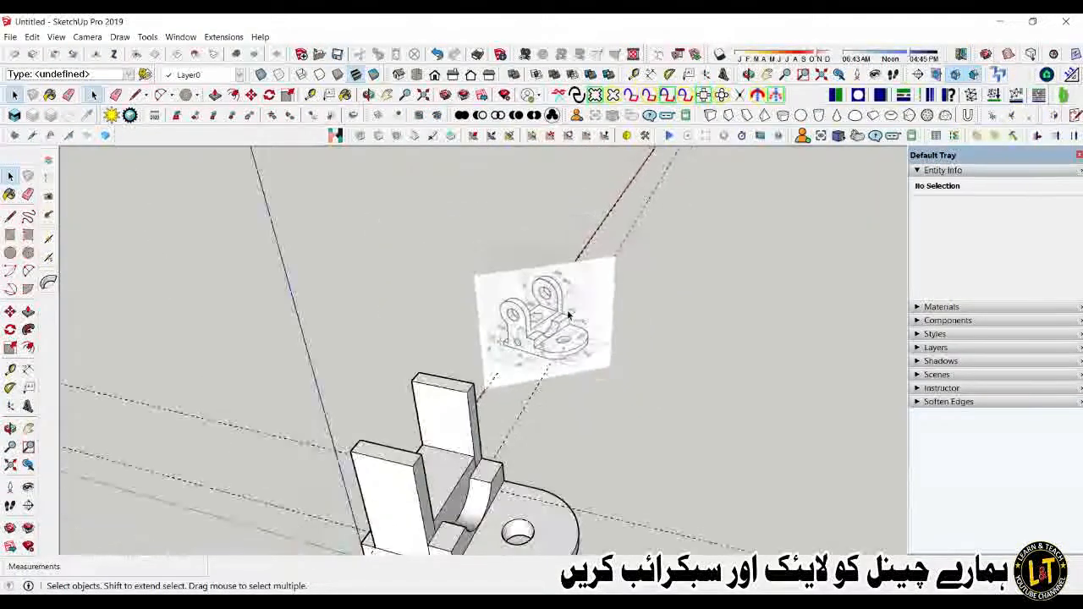
scroll(569, 316, "down", 2)
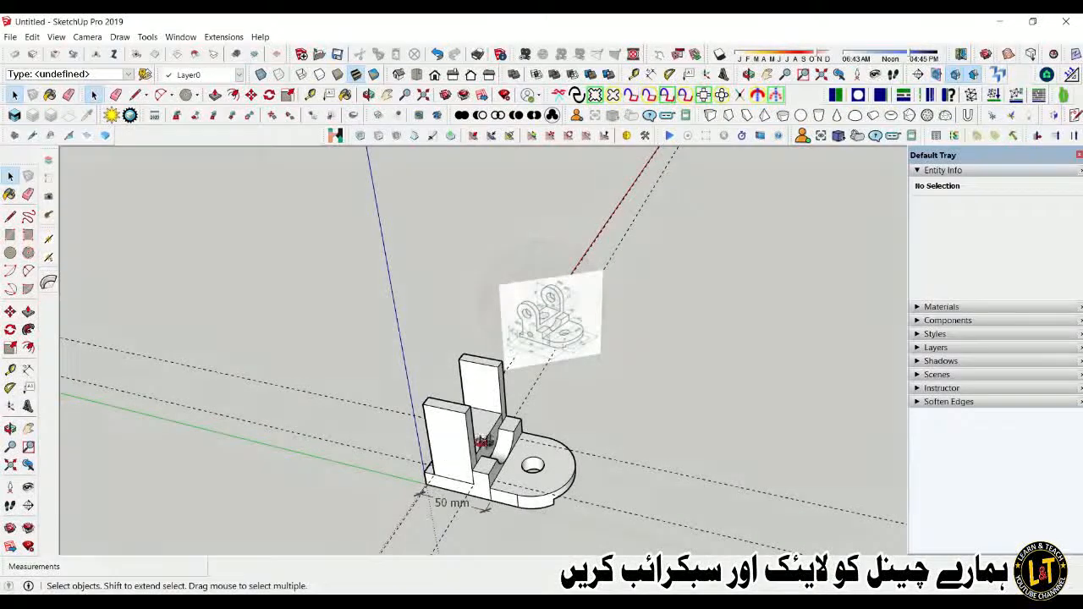
Step: Place a horizontal guide low on the first upright plate's inner face and draw a line across the face along it
mouse_move(482, 441)
middle_mouse_down()
mouse_move(628, 412)
mouse_move(826, 460)
middle_mouse_up()
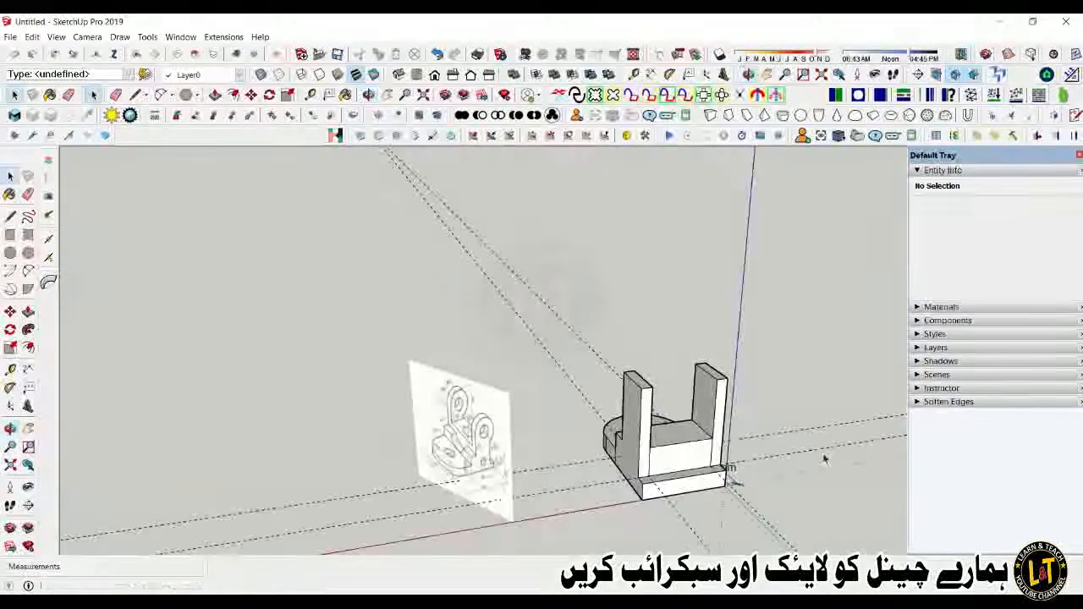
scroll(702, 426, "up", 3)
middle_click_drag(693, 410, 707, 394)
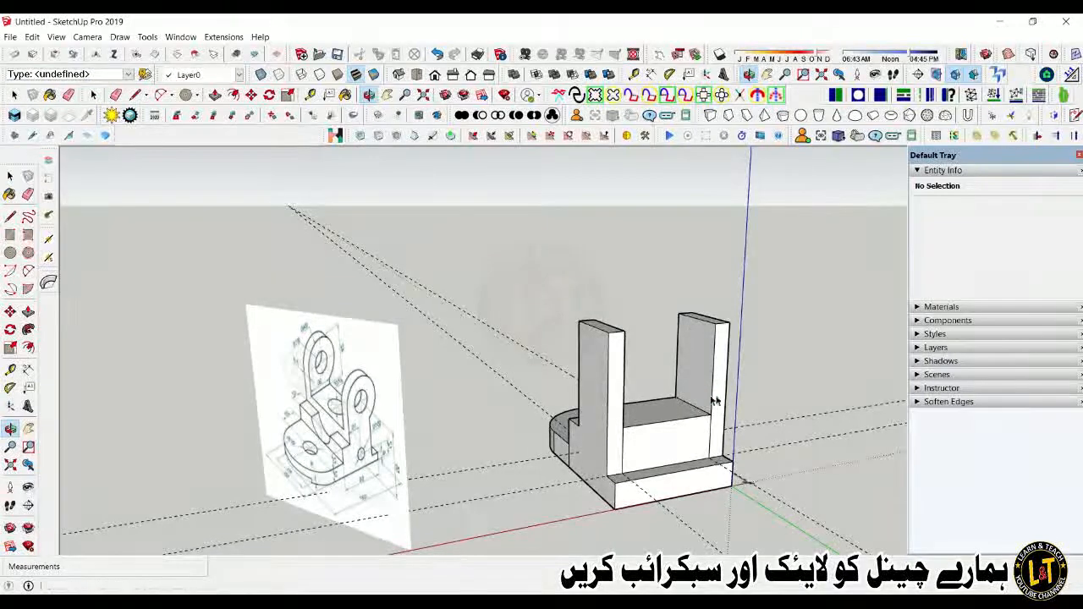
scroll(716, 401, "up", 5)
key("t")
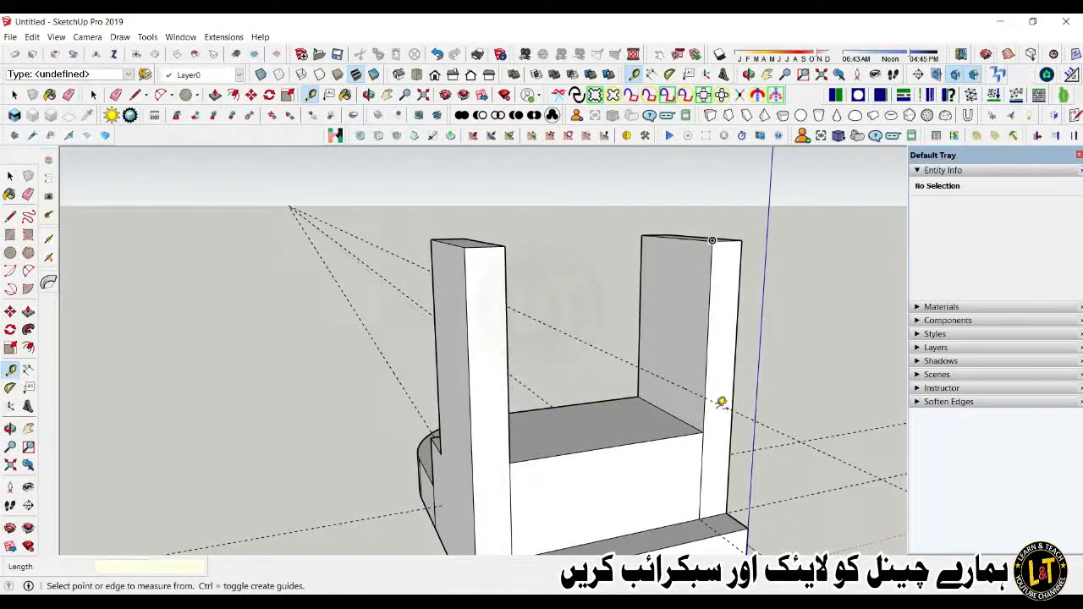
key("l")
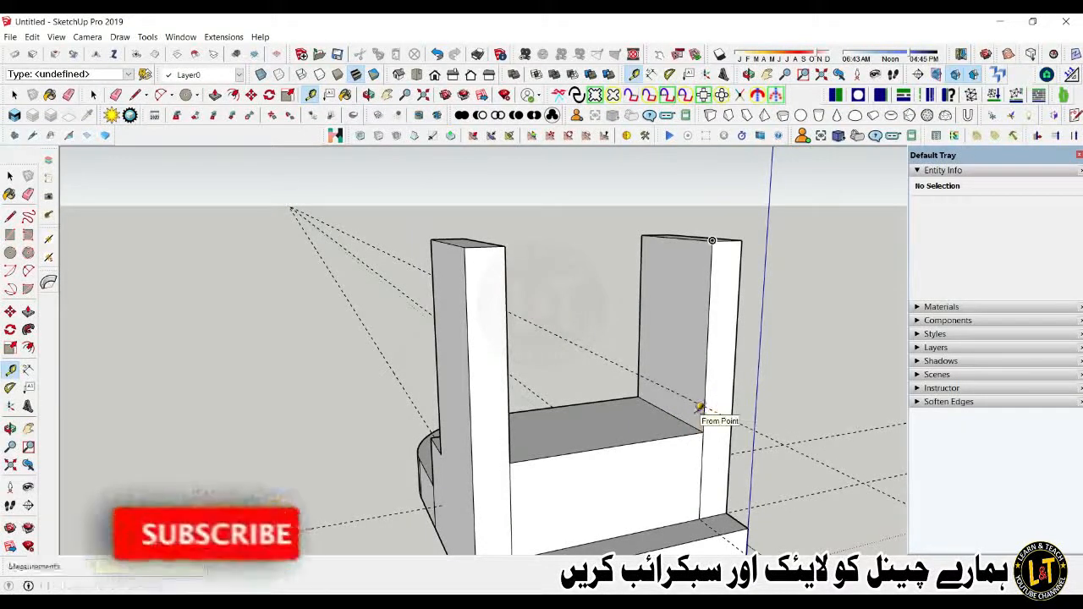
left_click(639, 375)
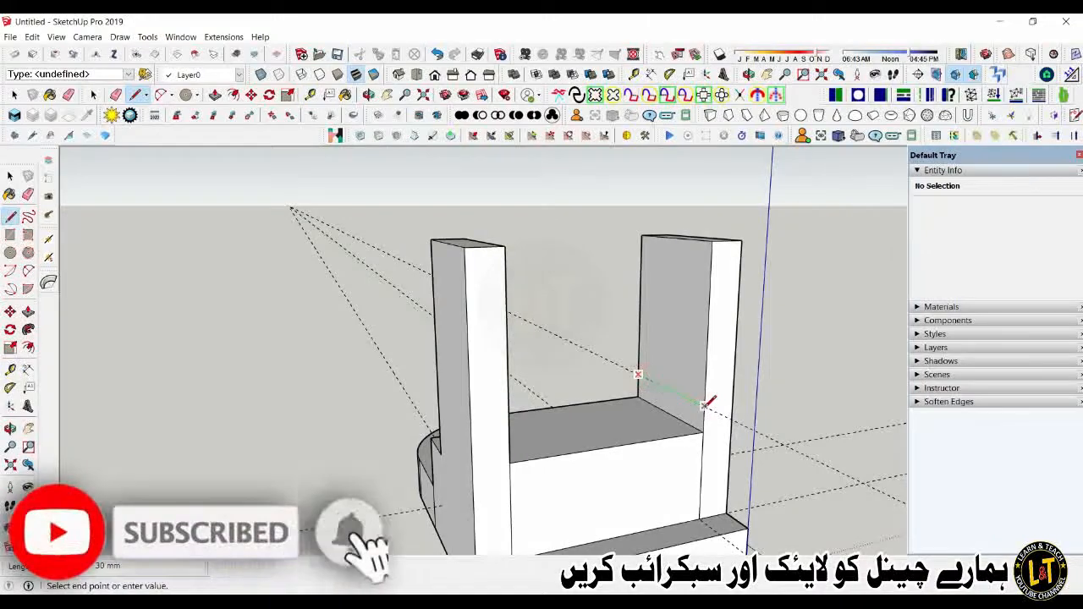
left_click(705, 406)
key("space")
Step: Measure 6 mm up from the rear block's top edge on the second plate's inner face and draw a line across at the guide
scroll(615, 442, "down", 2)
middle_click_drag(615, 442, 401, 347)
scroll(401, 347, "up", 2)
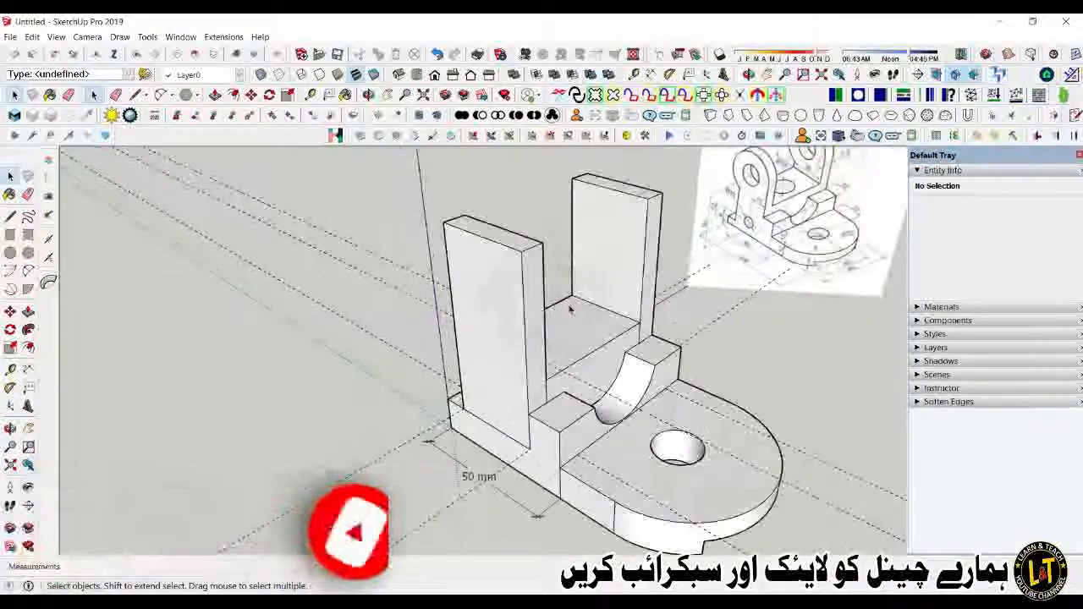
key("t")
left_click(605, 307)
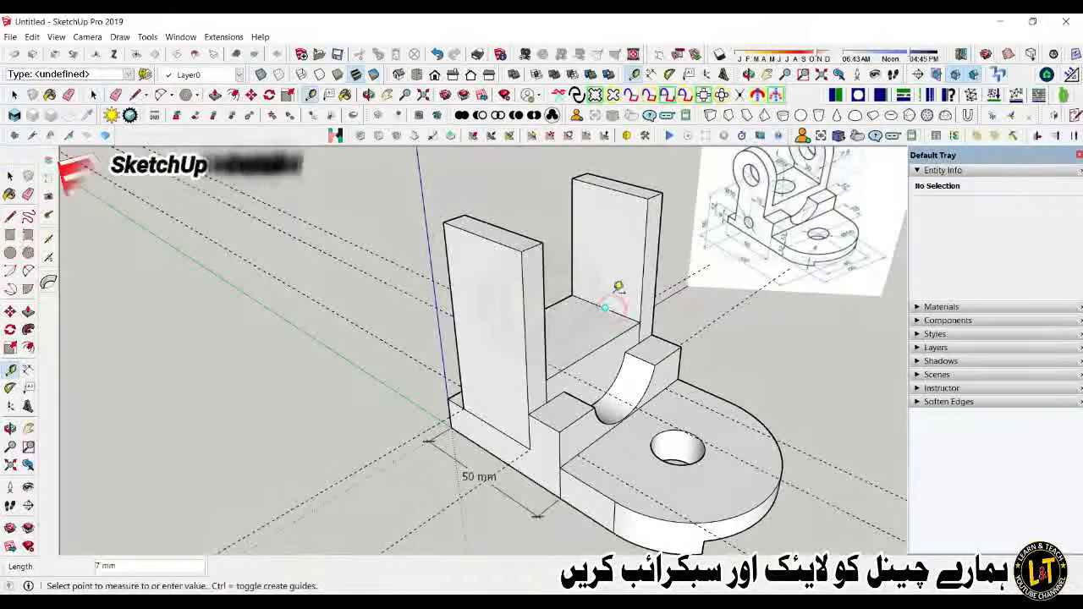
type("6")
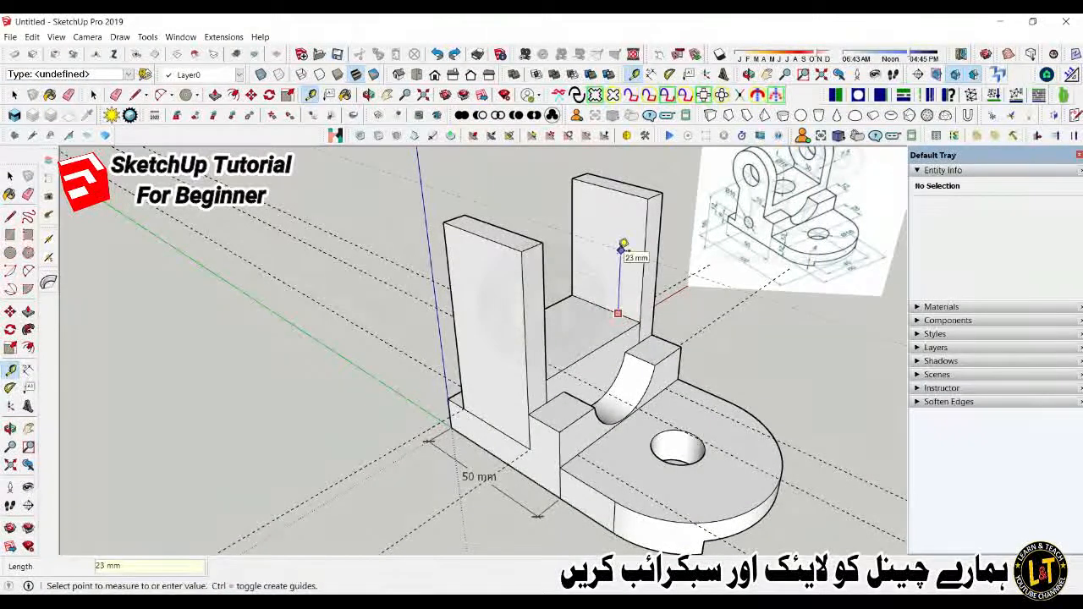
type("l")
left_click(571, 279)
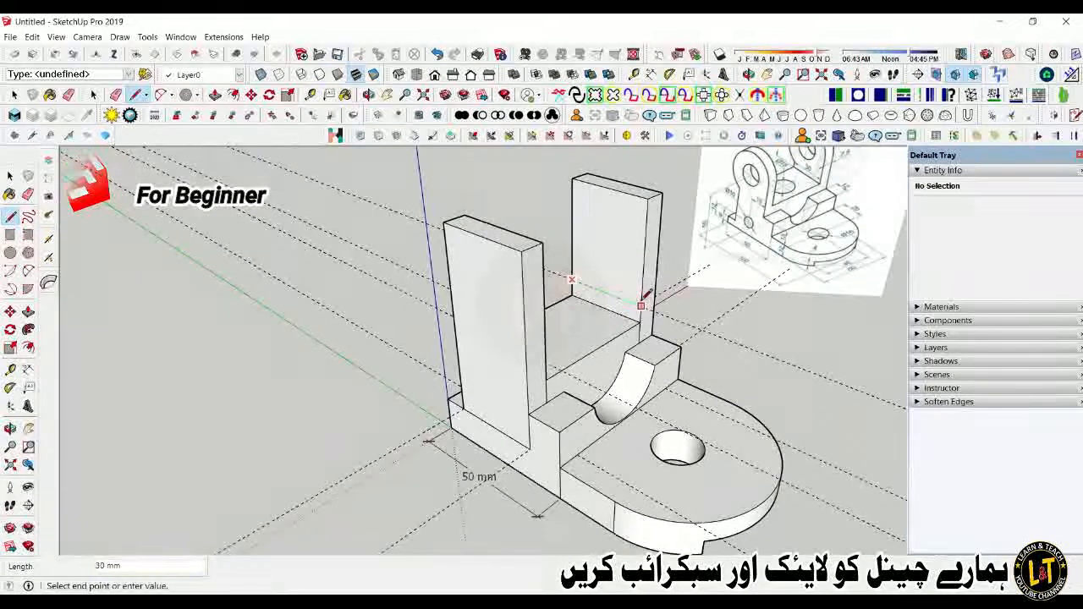
key("space")
scroll(571, 354, "down", 2)
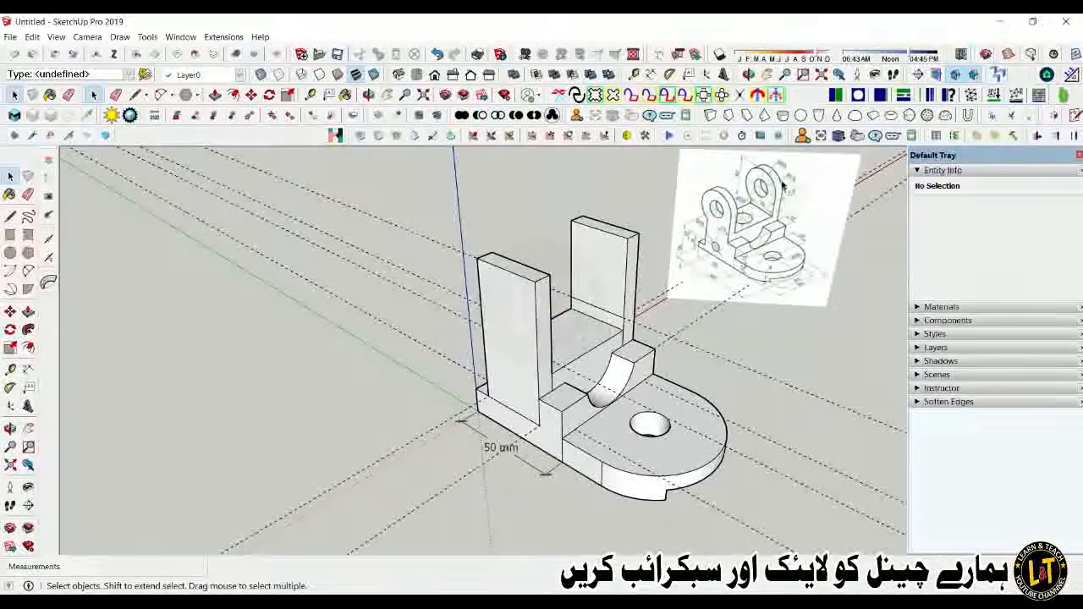
scroll(771, 195, "up", 3)
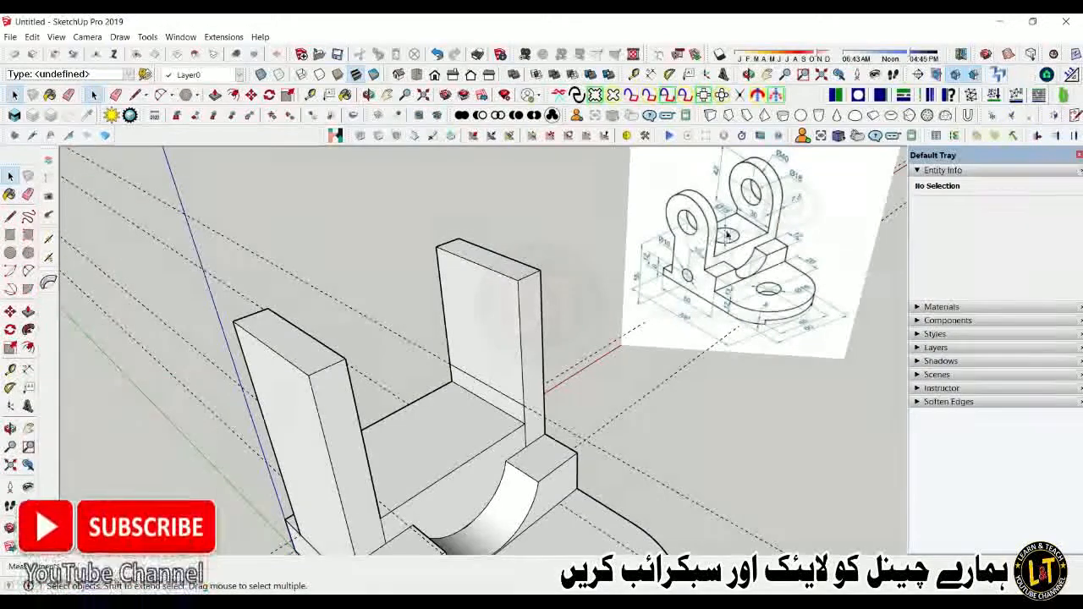
Step: Draw a slanted line across the inner face of the upright plate nearest the reference image and push away the plate above it
key("m")
scroll(512, 293, "down", 4)
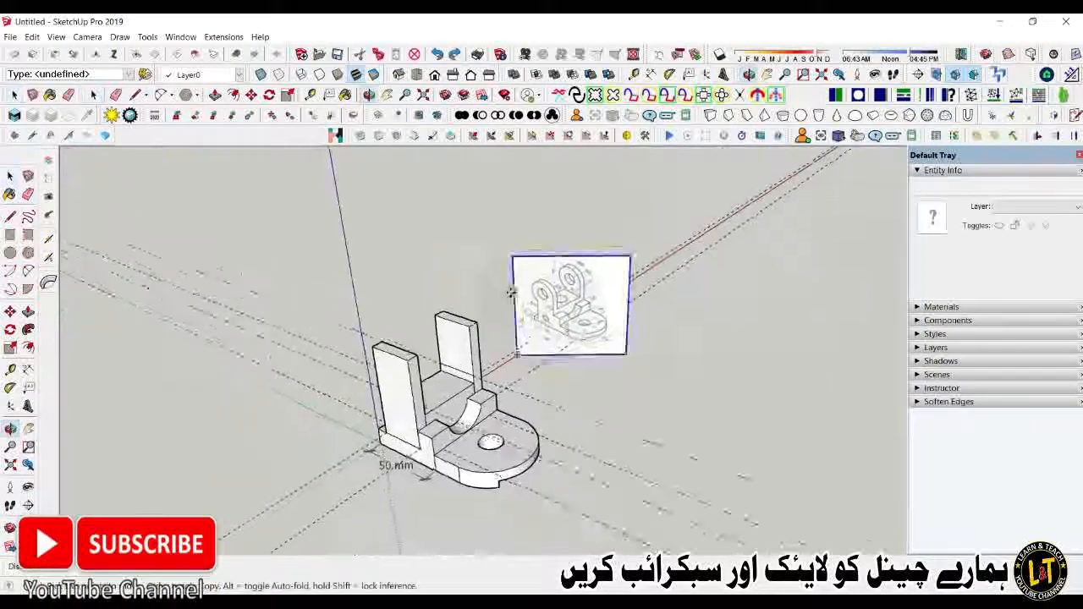
scroll(466, 328, "up", 3)
scroll(415, 377, "up", 1)
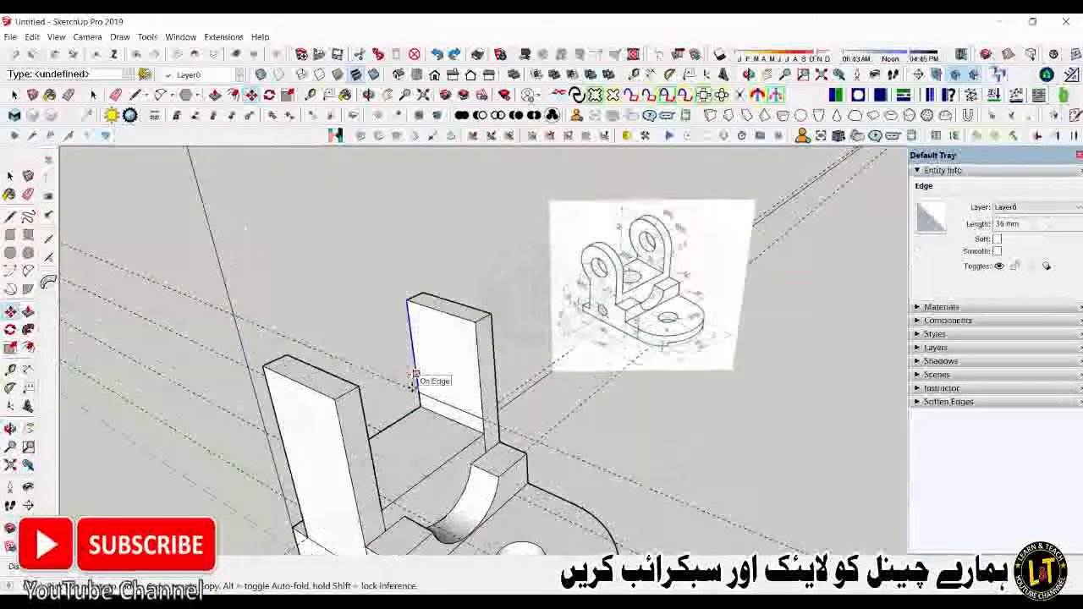
key("space")
key("t")
left_click(457, 317)
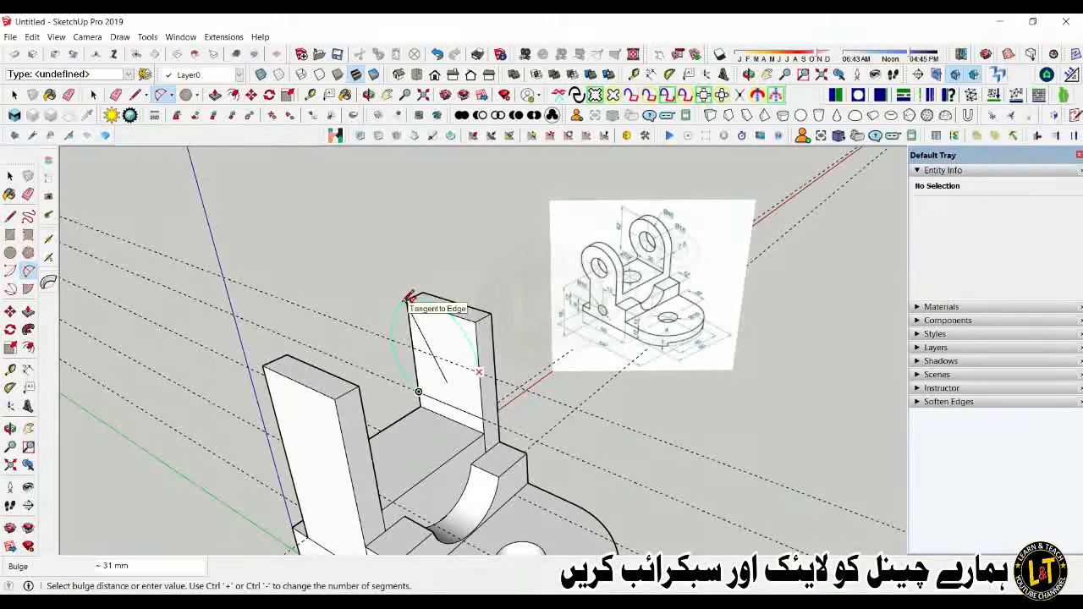
key("Escape")
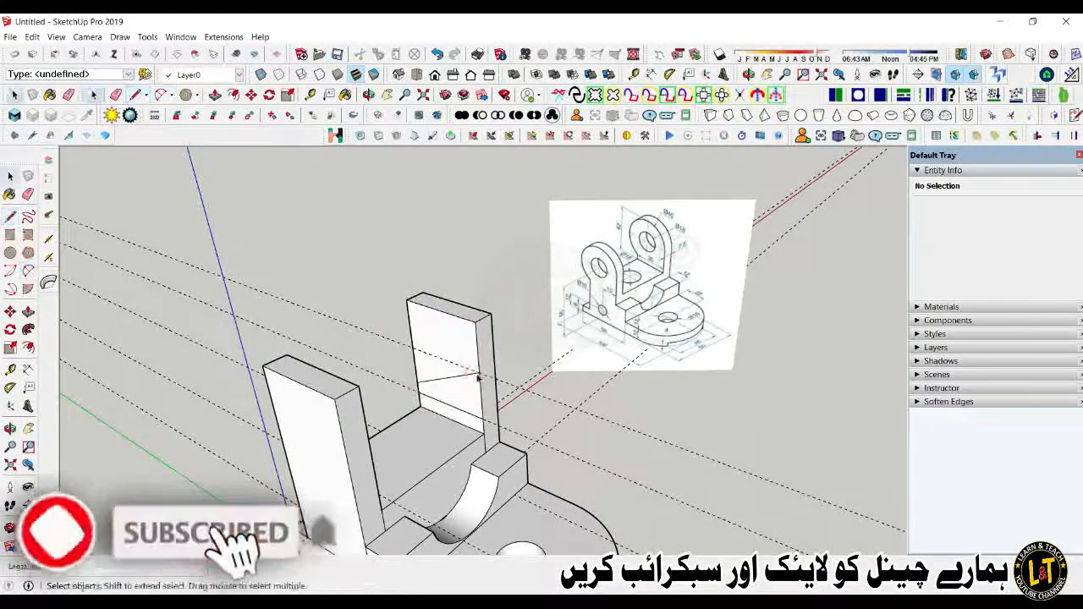
key("p")
left_click_drag(465, 357, 483, 347)
Step: Draw an arc over the slanted top along that plate's outer face and set its segments to 30
key("a")
left_click(433, 373)
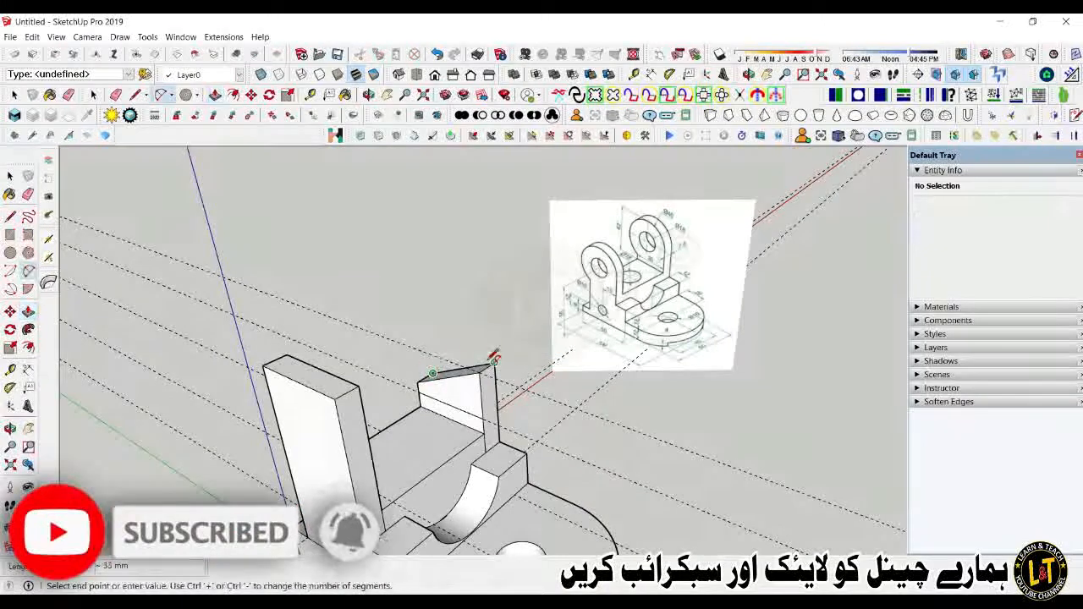
middle_click_drag(462, 338, 367, 334)
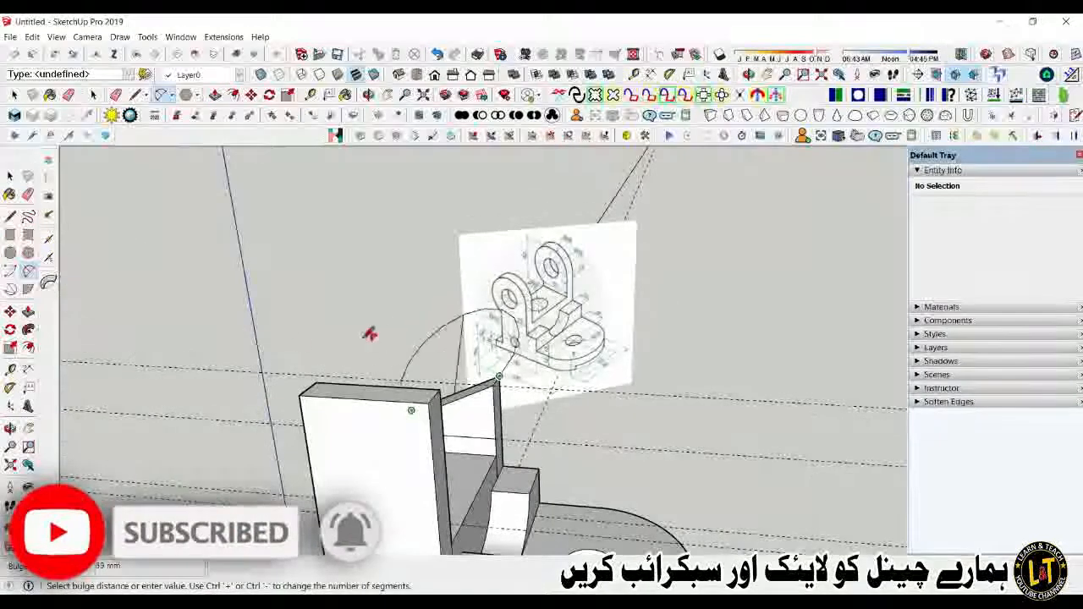
left_click(413, 333)
key("space")
left_click(411, 332)
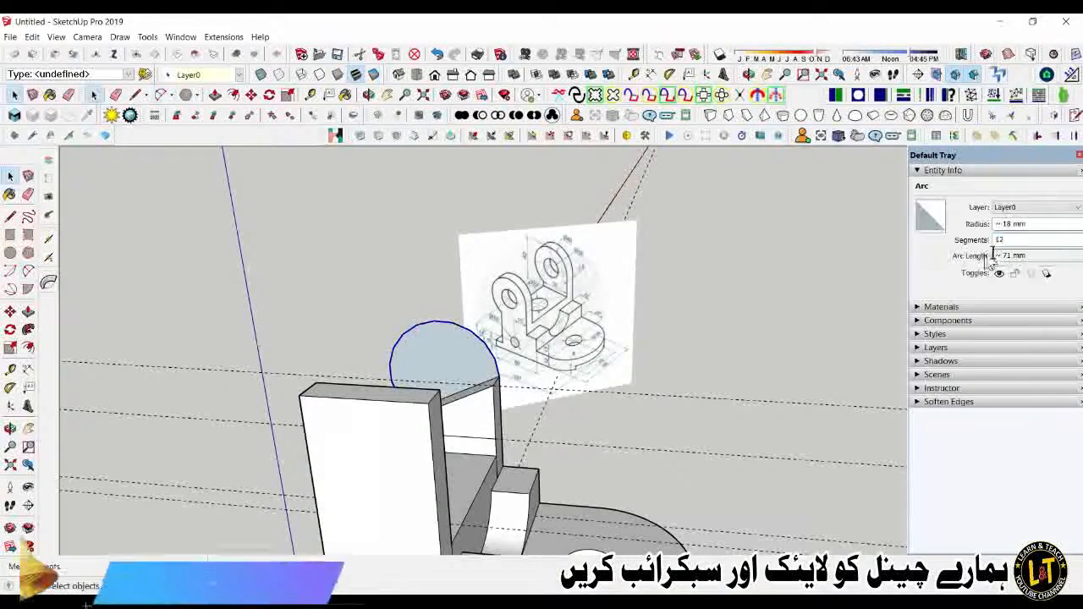
double_click(1000, 241)
type("30")
left_click(486, 374)
Step: Pull the rounded face out to the plate's full thickness
key("p")
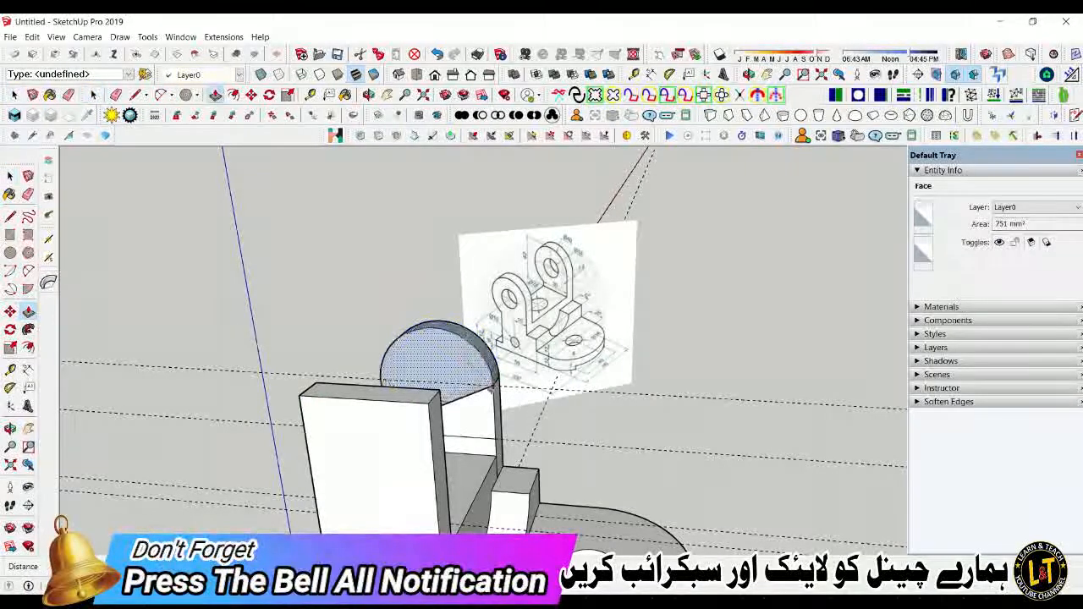
double_click(461, 370)
left_click(508, 280)
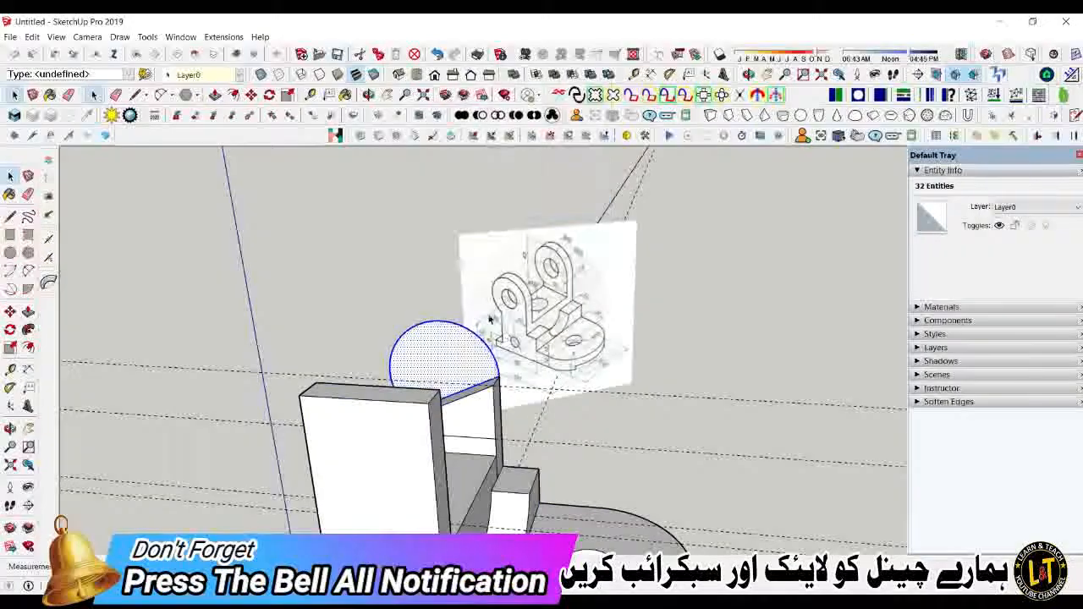
left_click(483, 370)
left_click(498, 385)
key("space")
left_click(476, 364)
middle_click_drag(520, 382, 280, 347)
triple_click(600, 295)
double_click(600, 295)
middle_click_drag(550, 353, 525, 314)
key("m")
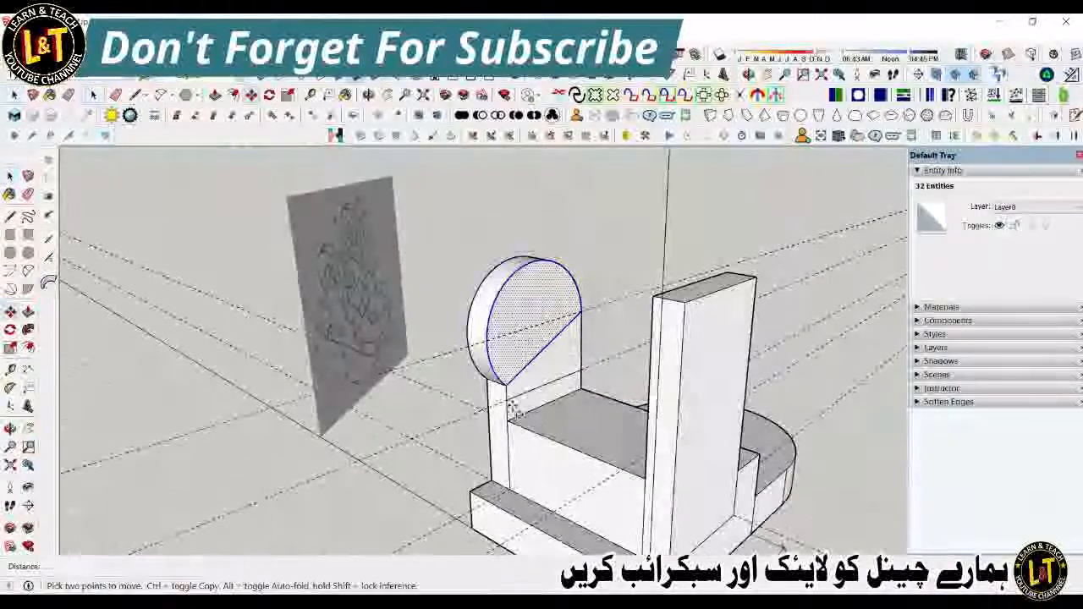
key("space")
middle_click_drag(643, 381, 479, 276)
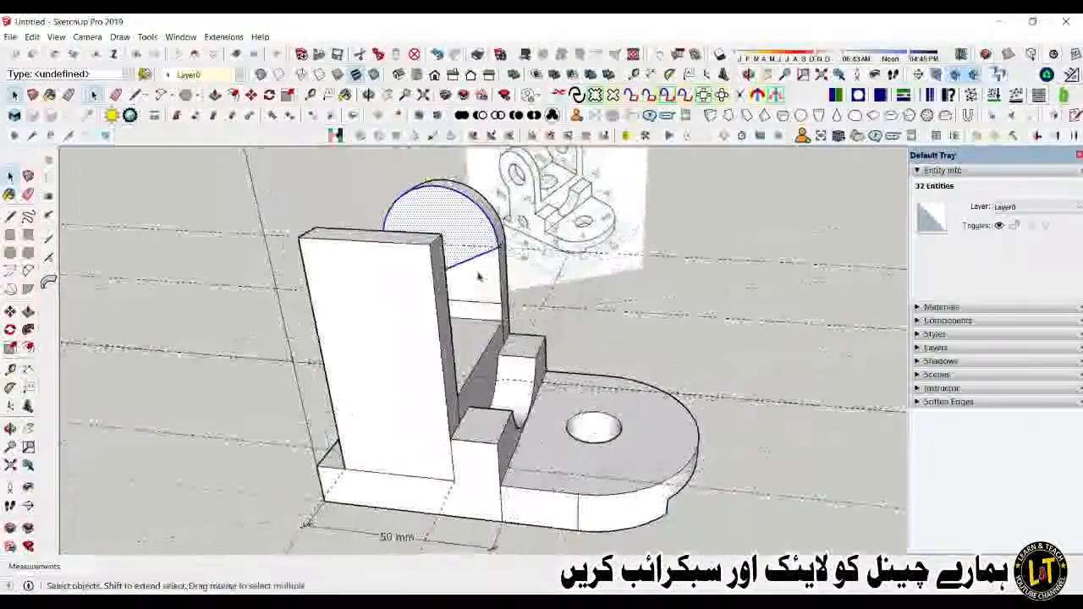
Step: Mark a point at a measured 18 mm on the front edge of the opposite, still full-height plate
scroll(498, 278, "up", 2)
key("t")
left_click(506, 242)
middle_click_drag(506, 242, 4, 423)
scroll(553, 276, "down", 2)
left_click(553, 275)
type("18")
key("Return")
Step: Draw a slanted line across the full-height plate's inner face from the marked point and push away the portion above
key("l")
left_click(536, 224)
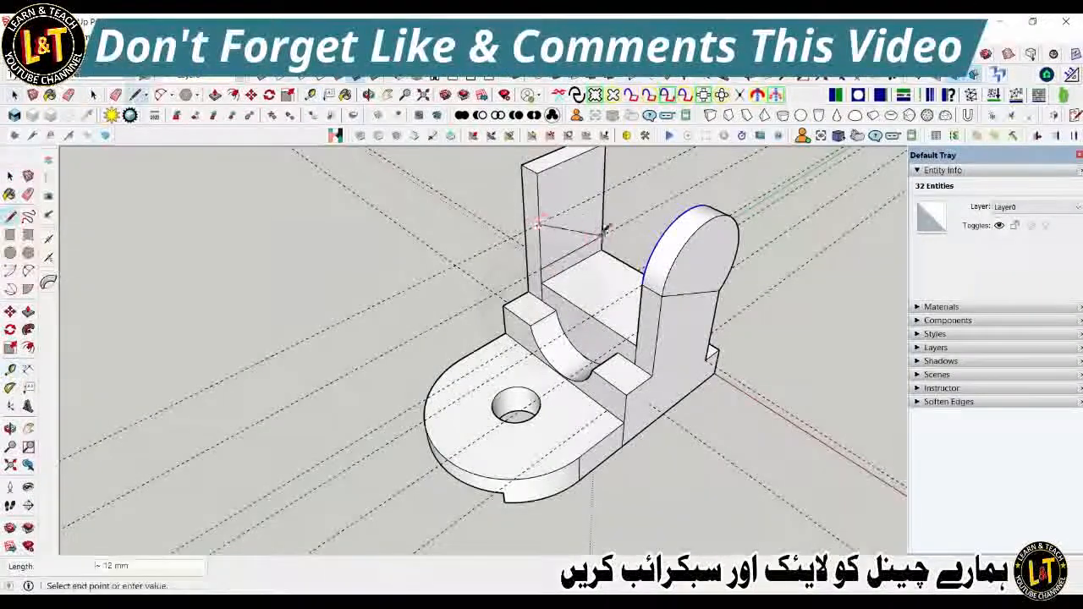
left_click(546, 199)
key("Escape")
left_click(575, 198)
left_click(528, 203)
middle_click_drag(529, 204, 1041, 237)
key("space")
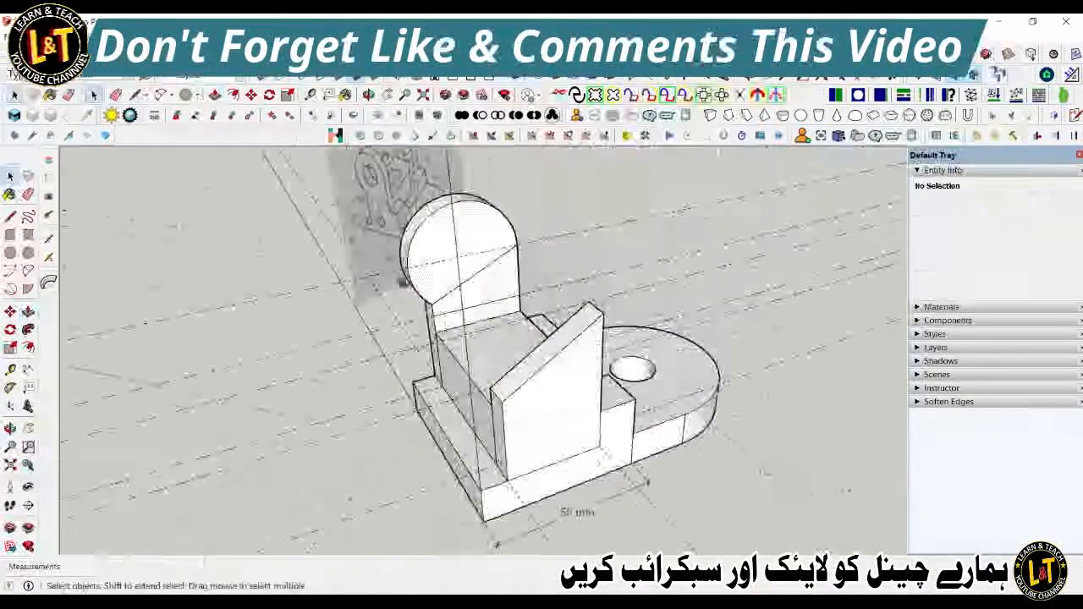
double_click(434, 282)
key("m")
left_click(432, 304)
key("ctrl")
key("Escape")
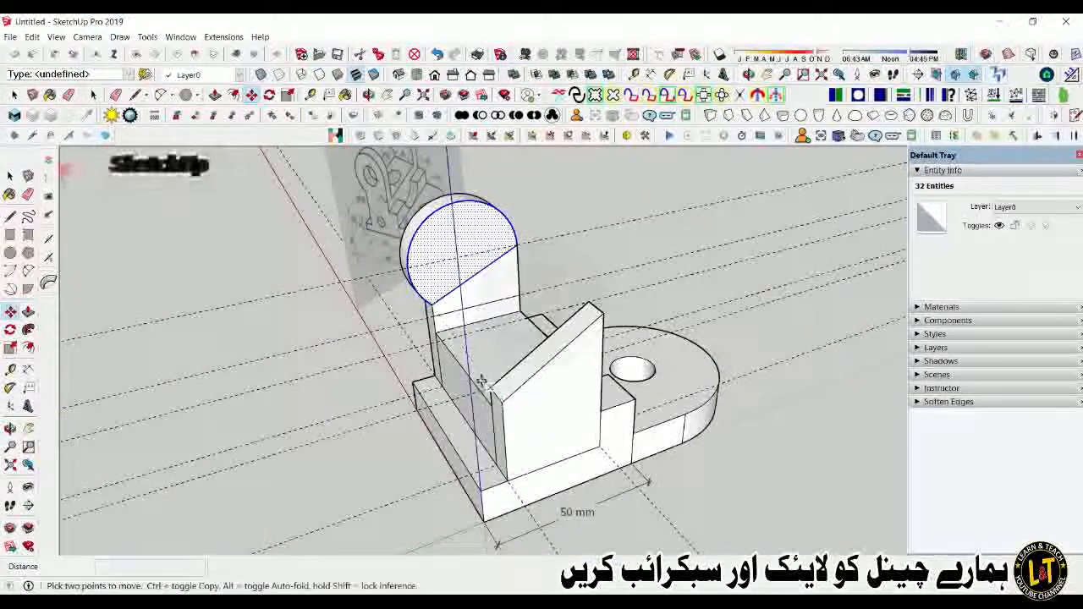
Step: Clear the rounded face and trim a thin wedge off the plate's slanted top to lower its rear end
middle_click_drag(643, 343, 437, 380)
key("Delete")
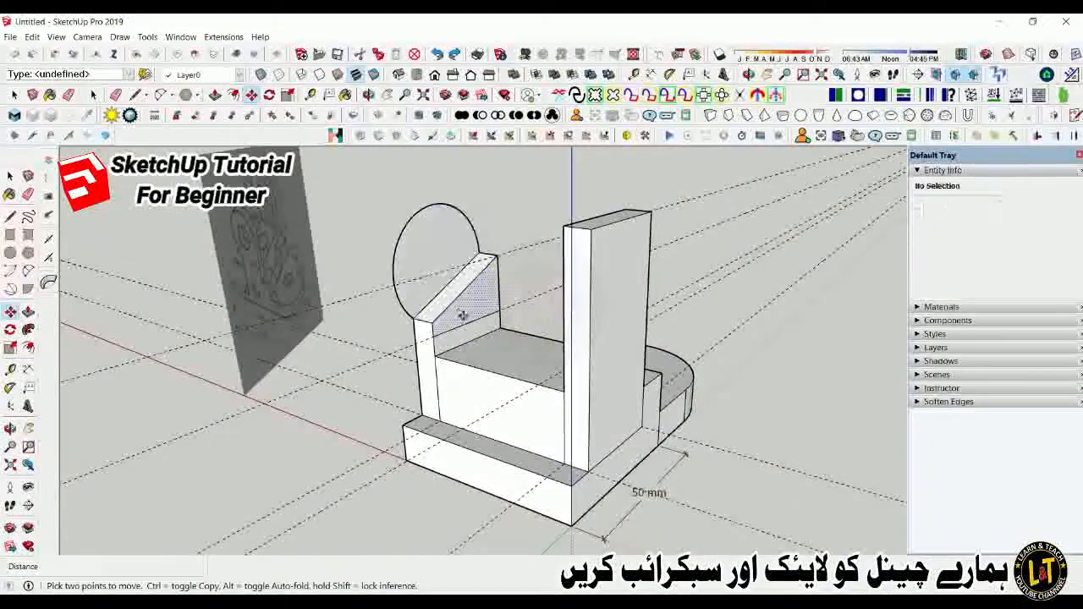
key("space")
left_click(396, 285)
left_click(445, 303)
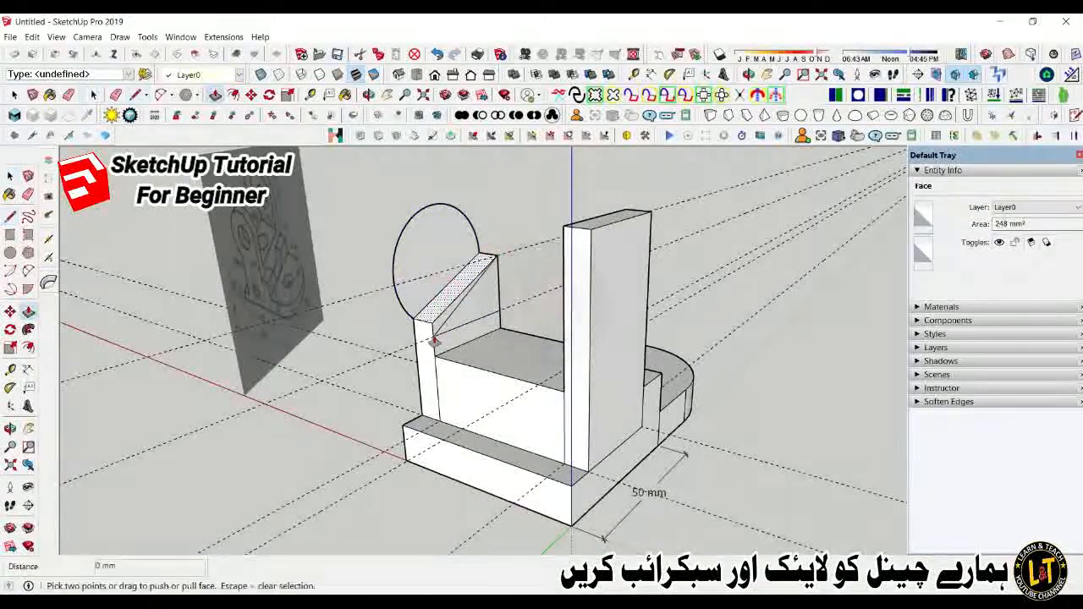
left_click(439, 325)
key("e")
left_click(440, 289)
Step: Move the arc from its lower endpoint onto the slanted top's lowered rear corner
key("space")
left_click(407, 310)
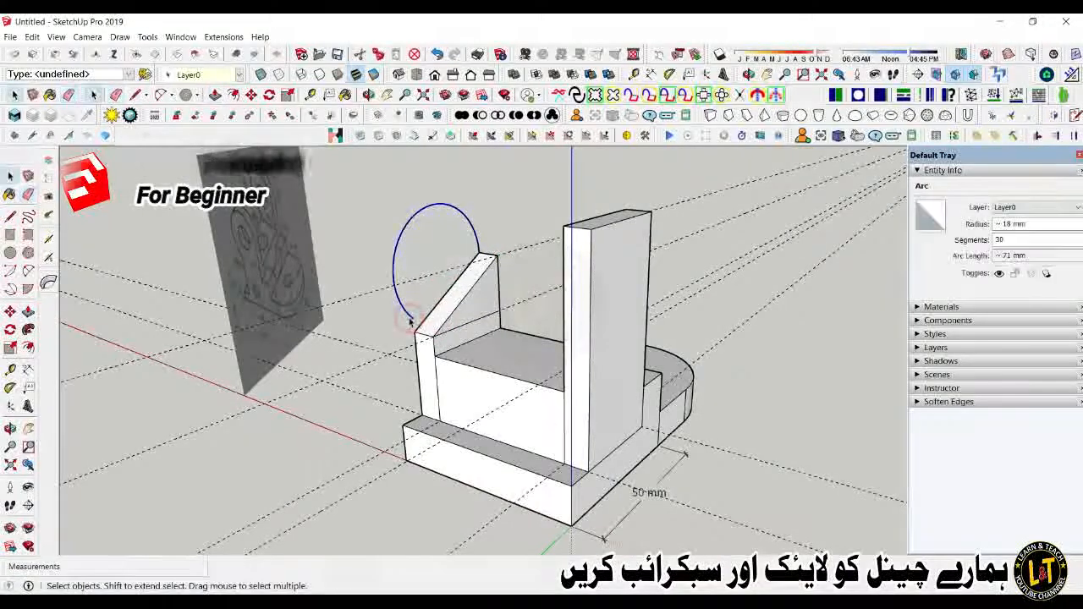
key("m")
left_click(413, 319, "ctrl")
left_click(416, 333)
key("space")
key("e")
Step: Draw a new 41-sided arc with a bulge of about 29 mm across the slanted top's outer edge
middle_click_drag(451, 309, 242, 411)
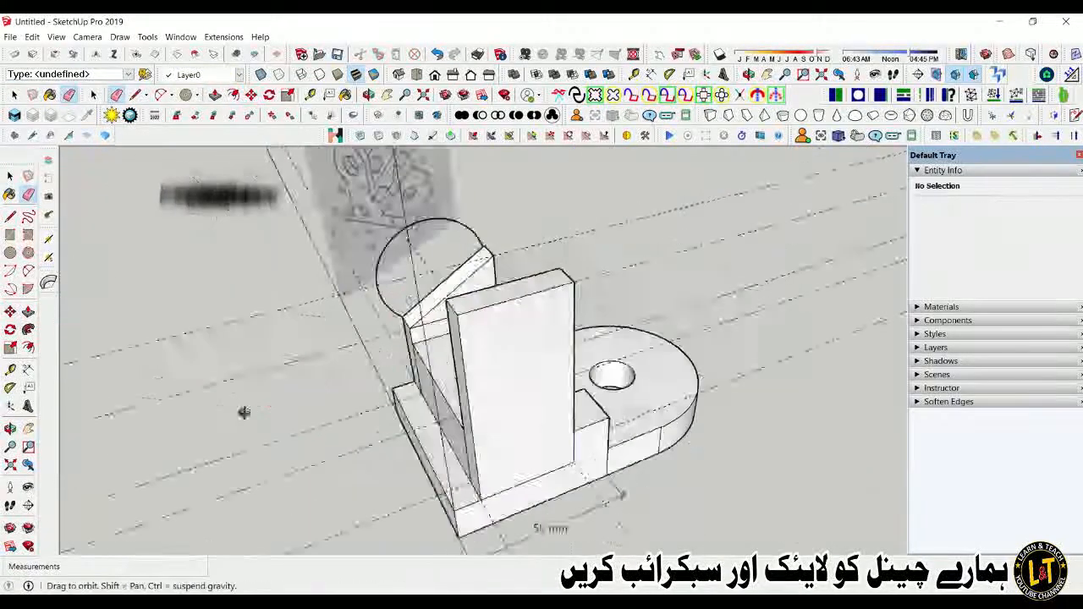
scroll(536, 213, "up", 5)
scroll(534, 235, "down", 1)
scroll(533, 237, "down", 5)
left_click(567, 231)
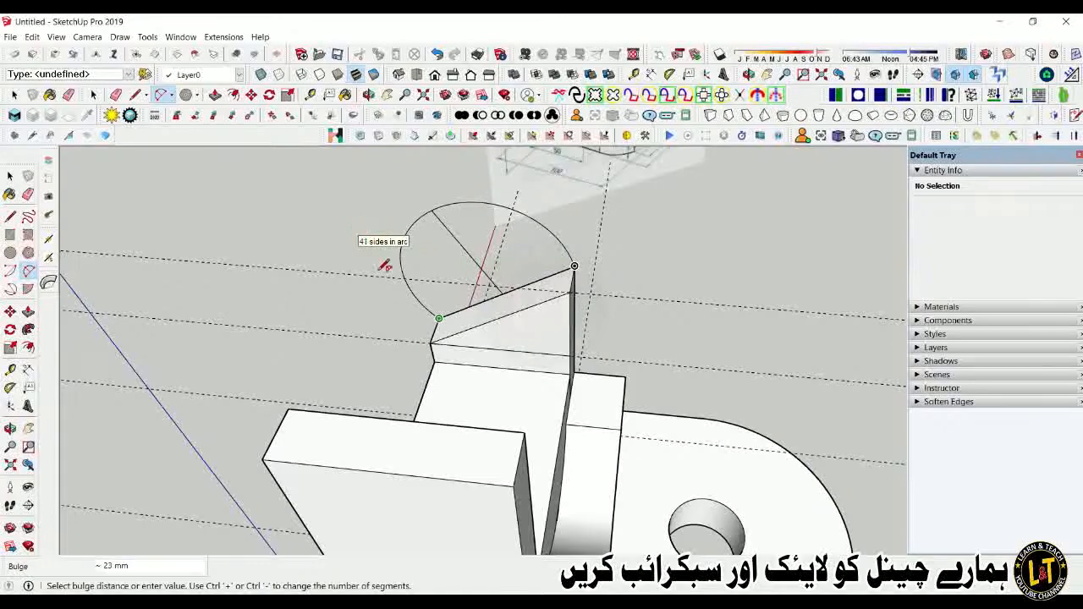
middle_click_drag(386, 266, 363, 194)
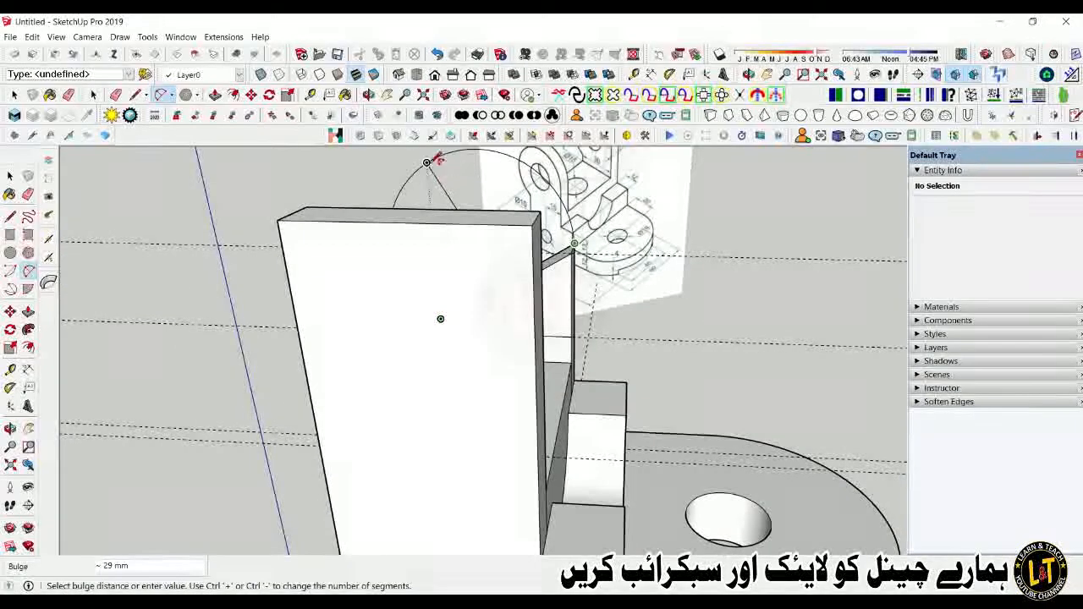
left_click(437, 175)
key("space")
Step: Move the low line on the opposite plate's inner face straight up along the blue axis
middle_click_drag(465, 371, 159, 301)
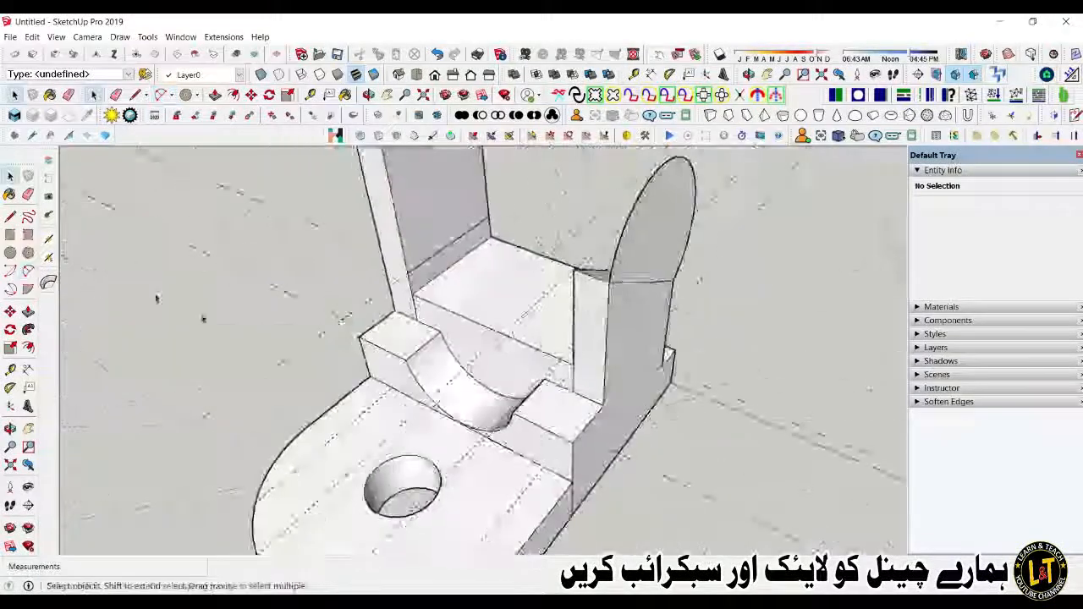
scroll(161, 303, "down", 1)
key("t")
key("space")
left_click(412, 289)
key("m")
left_click(412, 288)
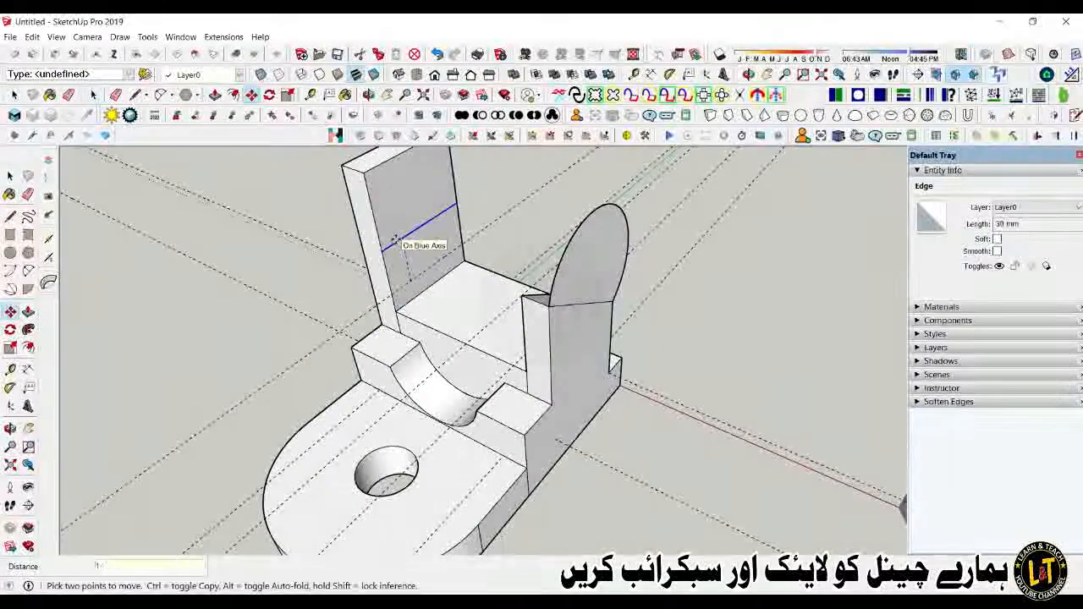
Step: Draw a slanted line from the raised line's front end to the plate's rear edge and push away the portion above
key("l")
left_click(378, 238)
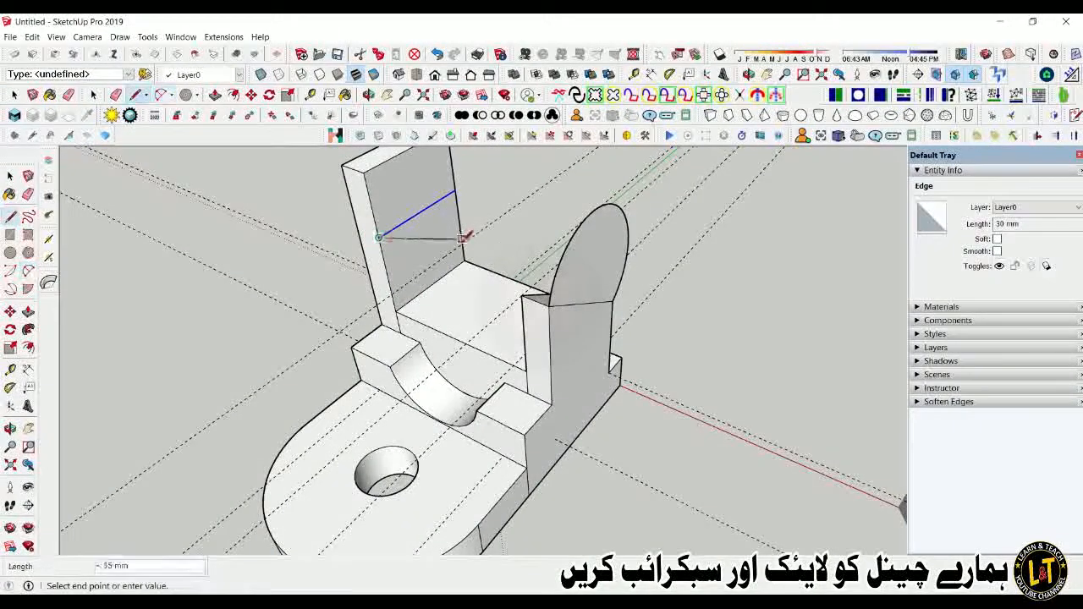
left_click(464, 243)
key("p")
left_click_drag(413, 216, 369, 222)
Step: Copy the rounded face from the finished slanted top onto the opposite plate's slanted top, matching the front corners
key("space")
double_click(584, 275)
key("m")
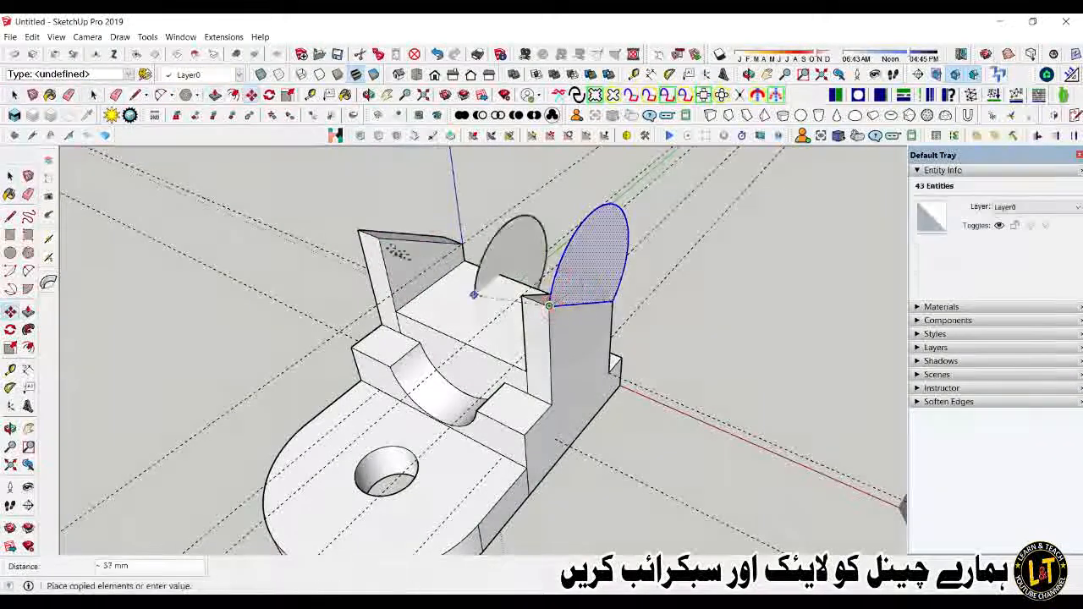
left_click(380, 240)
Step: Push/Pull the rounded faces about 7 mm to match the thickness of their plates
middle_click_drag(381, 245, 703, 338)
key("space")
left_click(597, 292)
key("p")
left_click(596, 285)
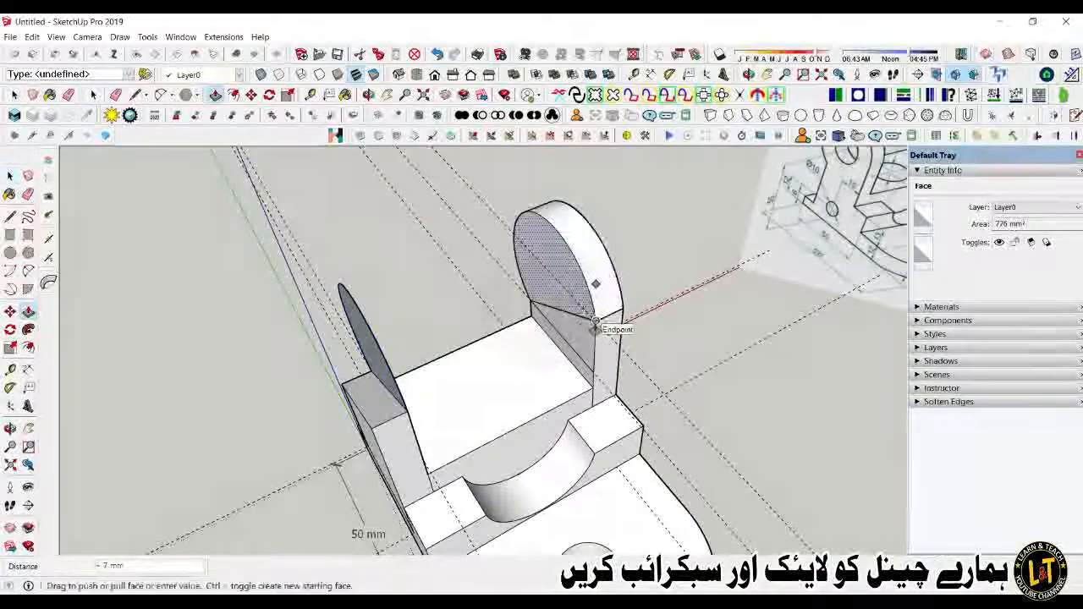
Step: Erase the leftover slanted edges between the rounded tops and the upright plates
mouse_move(390, 381)
middle_mouse_down()
mouse_move(506, 383)
mouse_move(435, 324)
middle_mouse_up()
key("e")
left_click(506, 381)
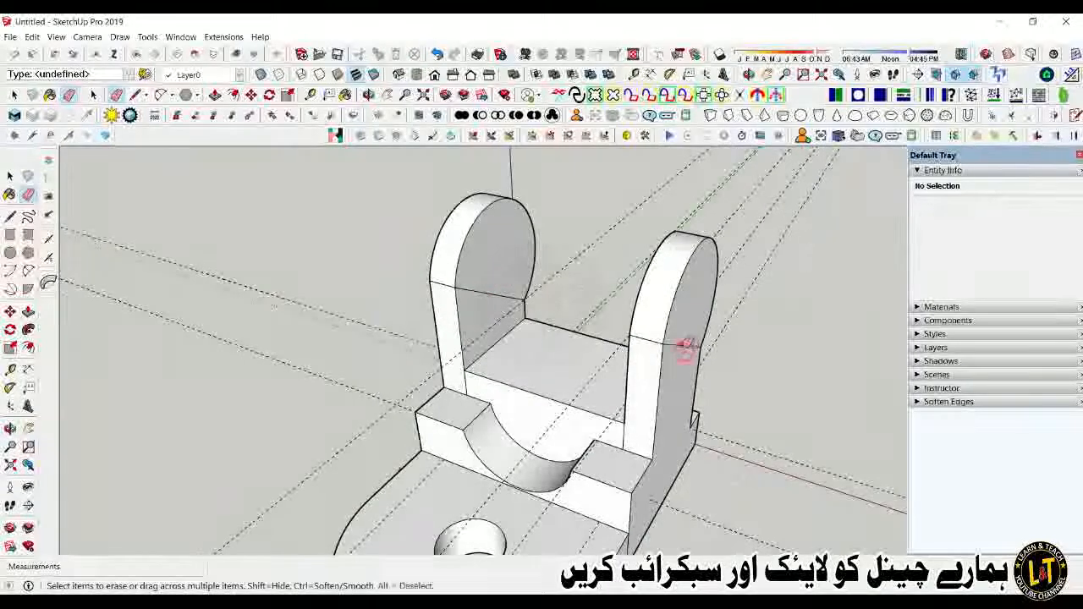
left_click(508, 305)
scroll(508, 305, "down", 4)
mouse_move(508, 305)
middle_mouse_down()
mouse_move(554, 416)
mouse_move(573, 348)
mouse_move(536, 404)
mouse_move(524, 376)
middle_mouse_up()
Step: Examine the reference drawing for the diameter and placement of the holes in the rounded lugs
key("space")
scroll(523, 376, "up", 2)
left_click(569, 339)
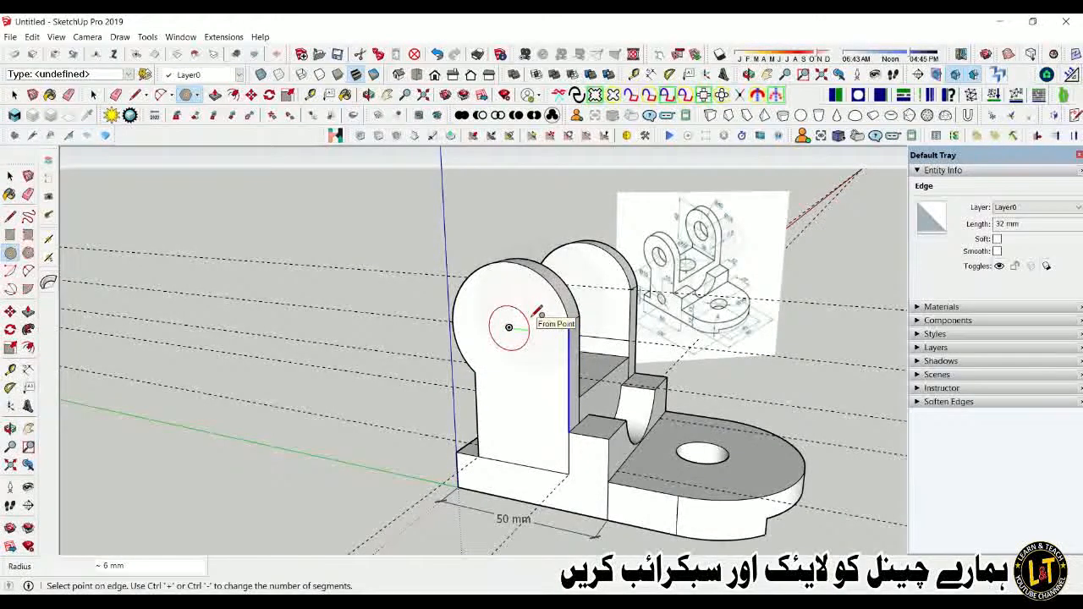
scroll(534, 317, "up", 2)
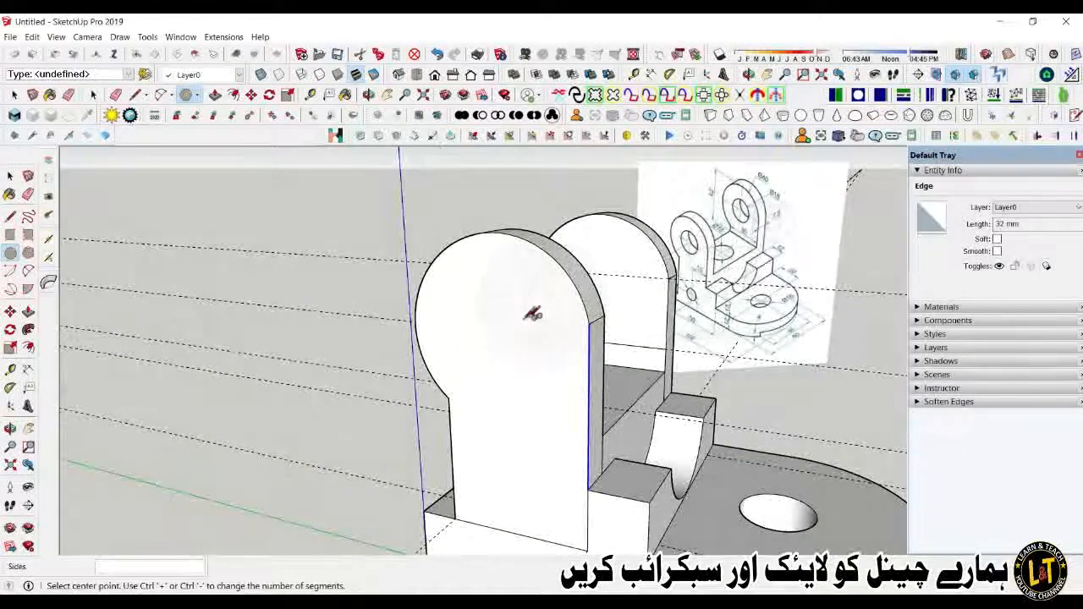
scroll(534, 314, "down", 2)
mouse_move(496, 394)
middle_mouse_down()
mouse_move(513, 406)
mouse_move(503, 414)
middle_mouse_up()
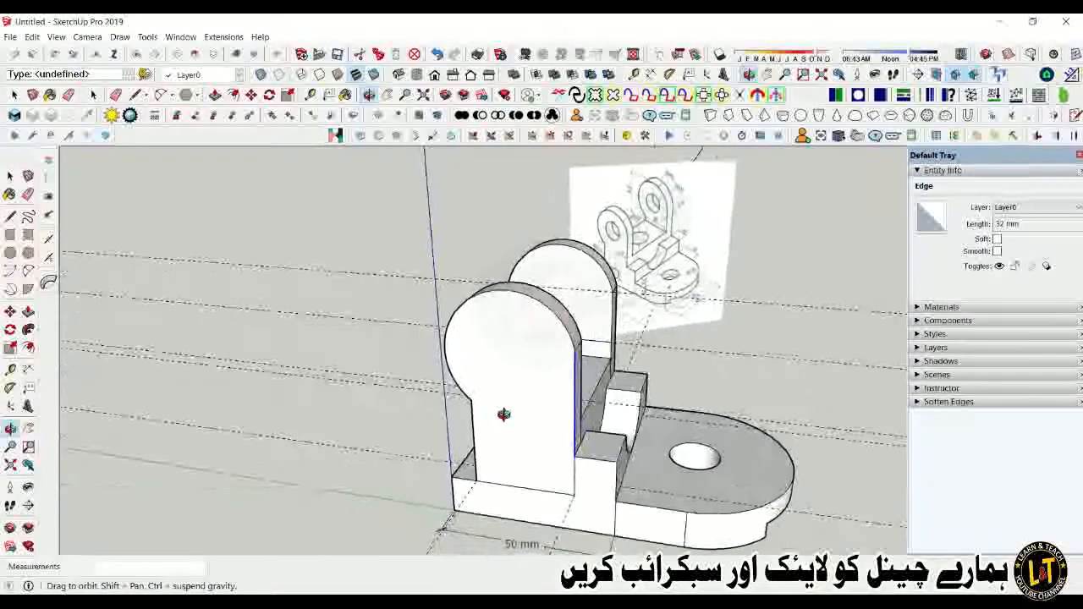
scroll(676, 199, "up", 3)
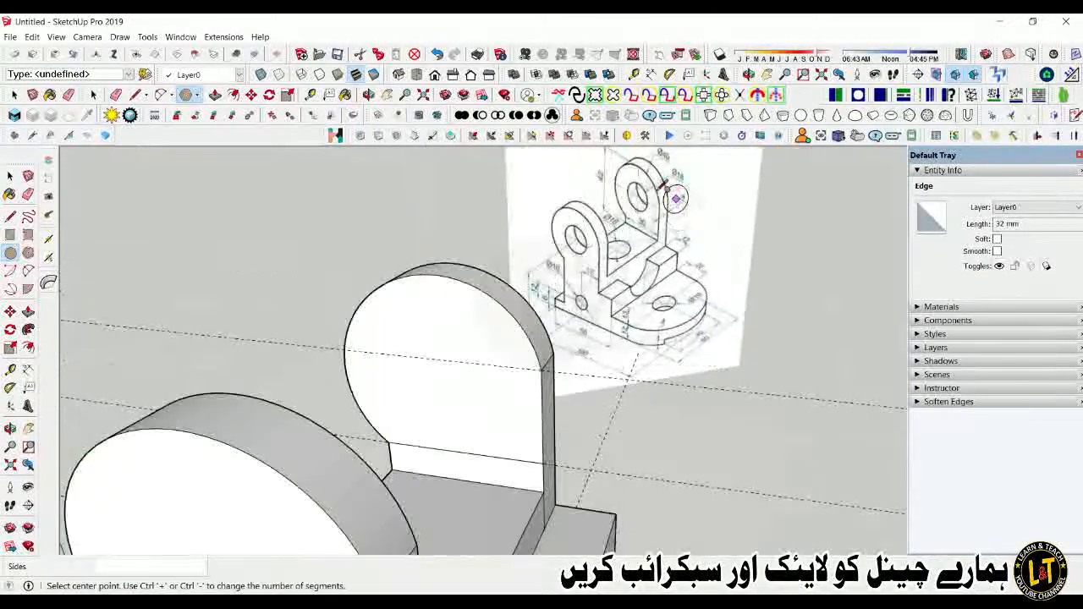
scroll(669, 197, "up", 1)
scroll(656, 200, "down", 2)
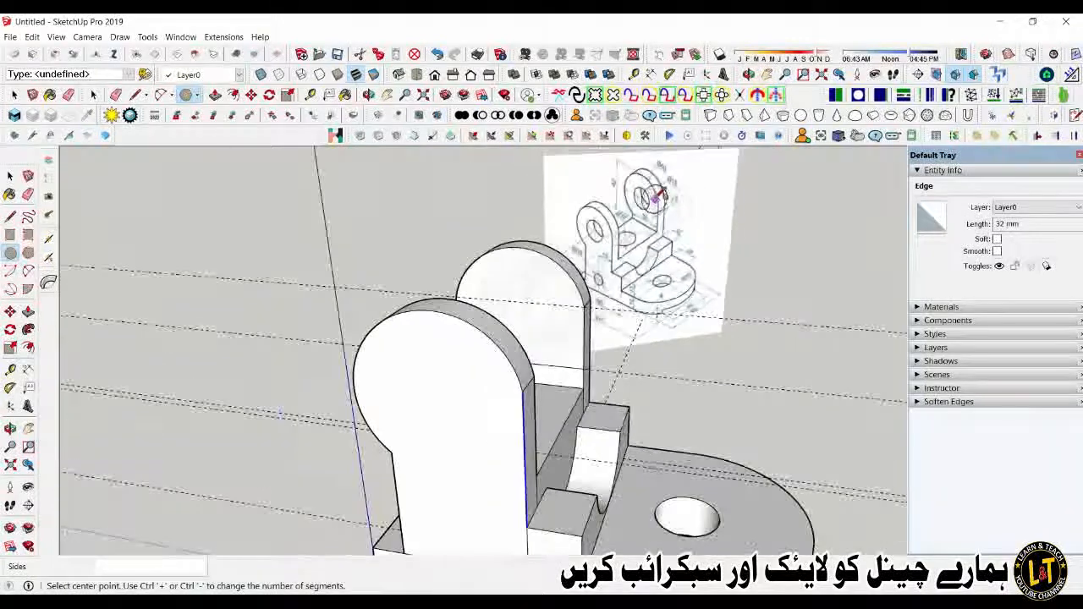
Step: Try a circle of 9 mm radius centred on the near lug's rounded outer face, and undo it
scroll(565, 332, "down", 1)
scroll(455, 391, "up", 1)
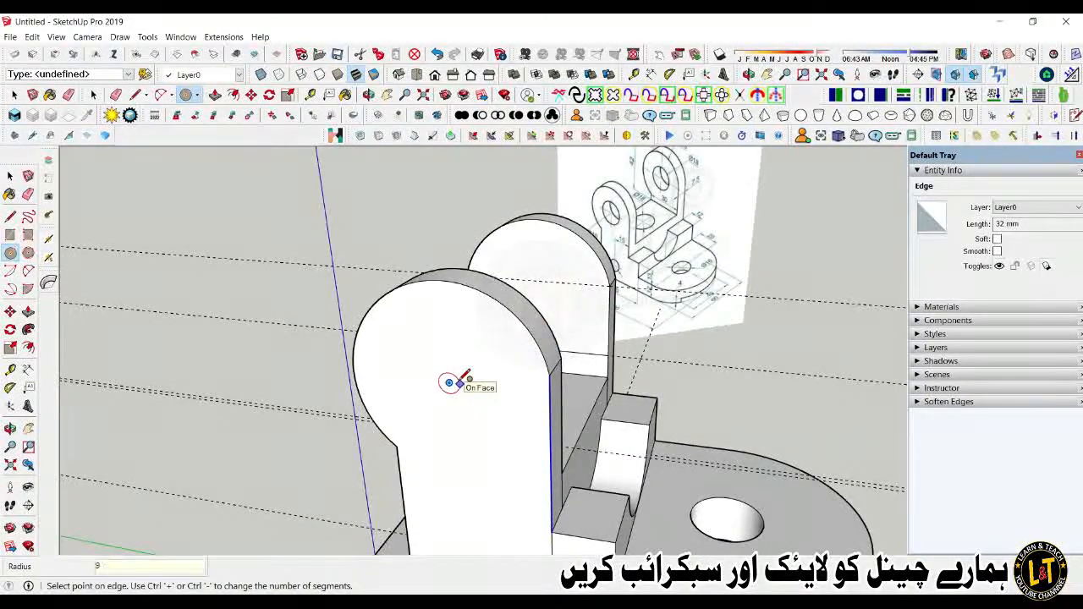
key("space")
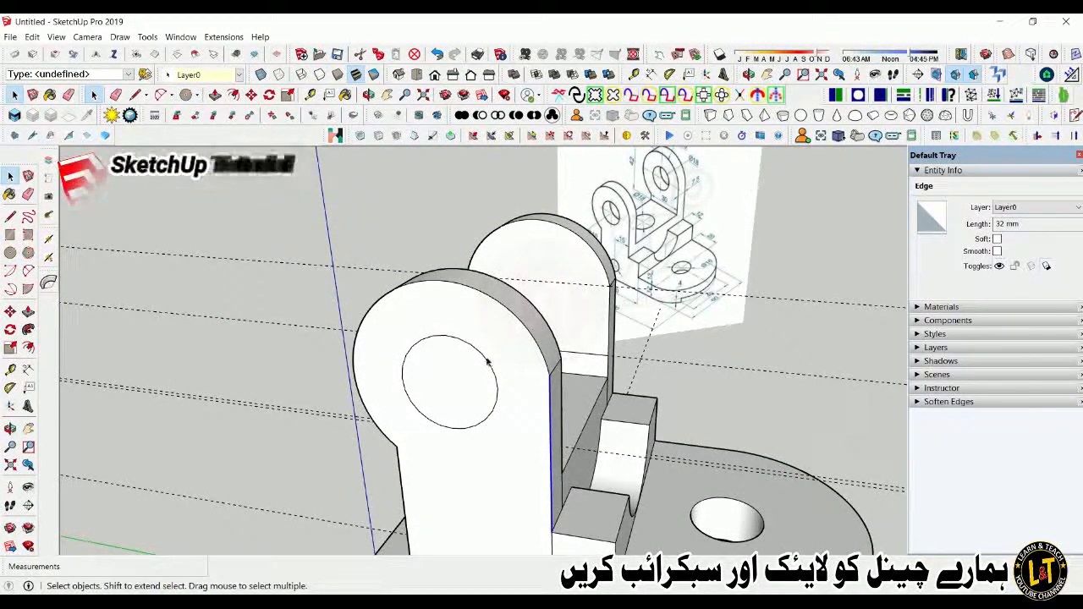
key("ctrl+z")
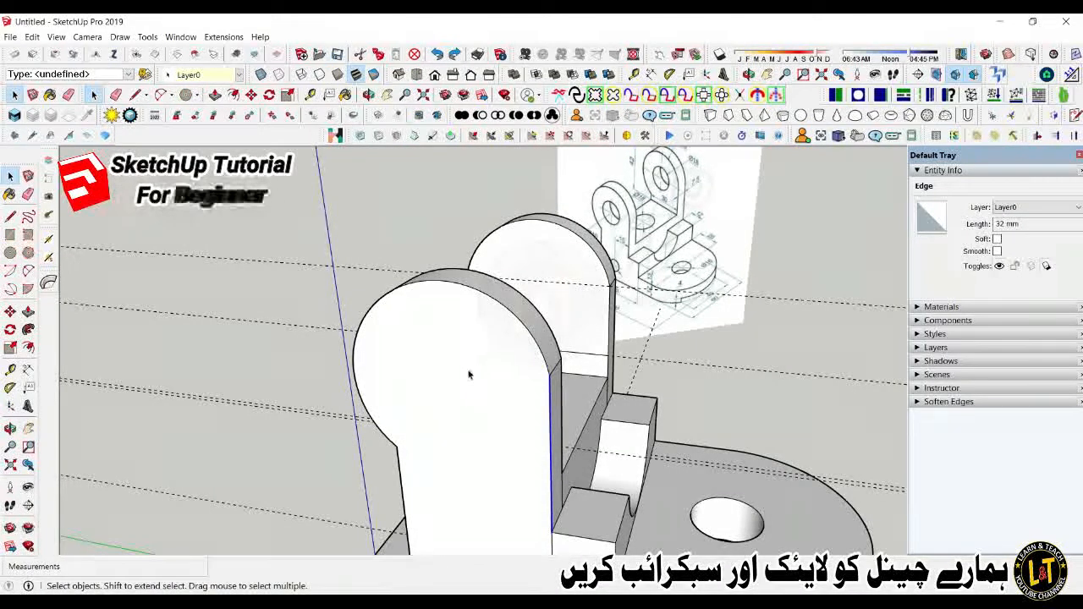
Step: Draw a circle of 9 mm radius centred on the near lug's rounded outer face
key("c")
left_click(449, 383)
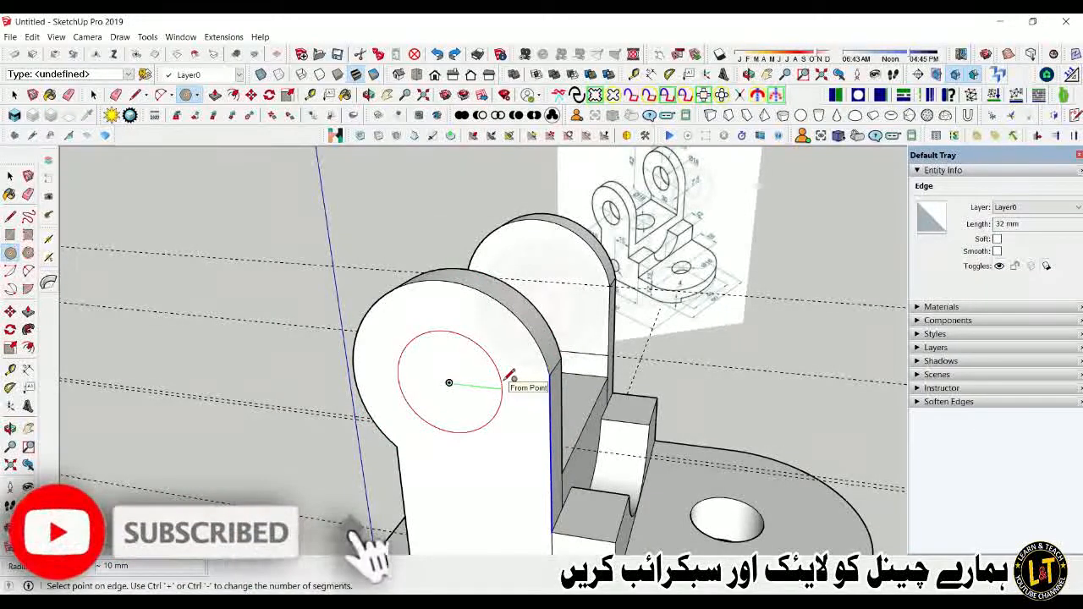
type("9")
key("Return")
key("space")
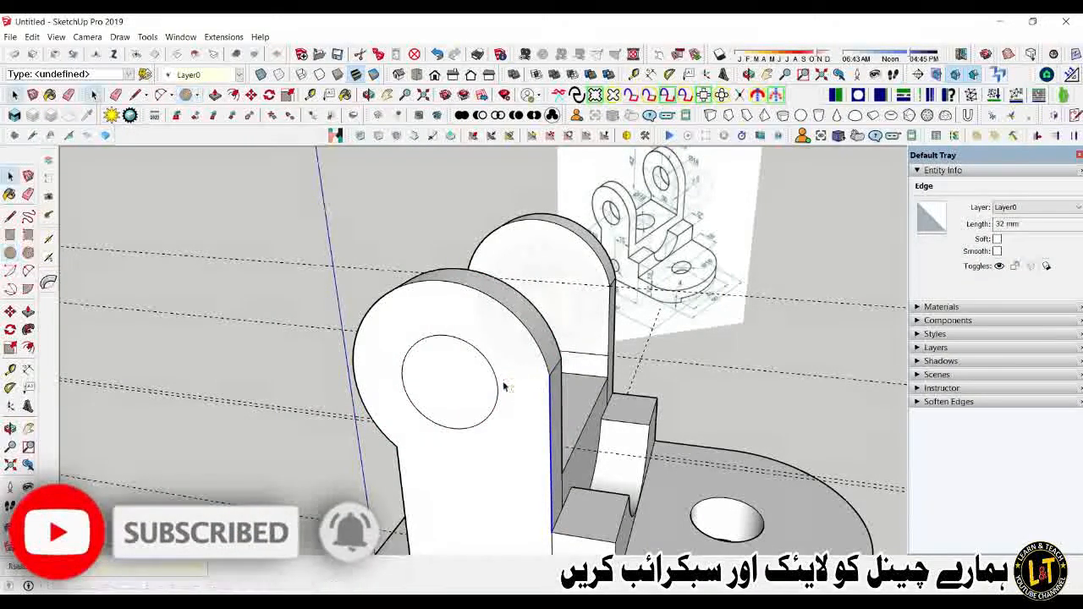
Step: Draw a circle of 9 mm radius centred on the far lug's rounded inner face
scroll(567, 292, "up", 5)
key("c")
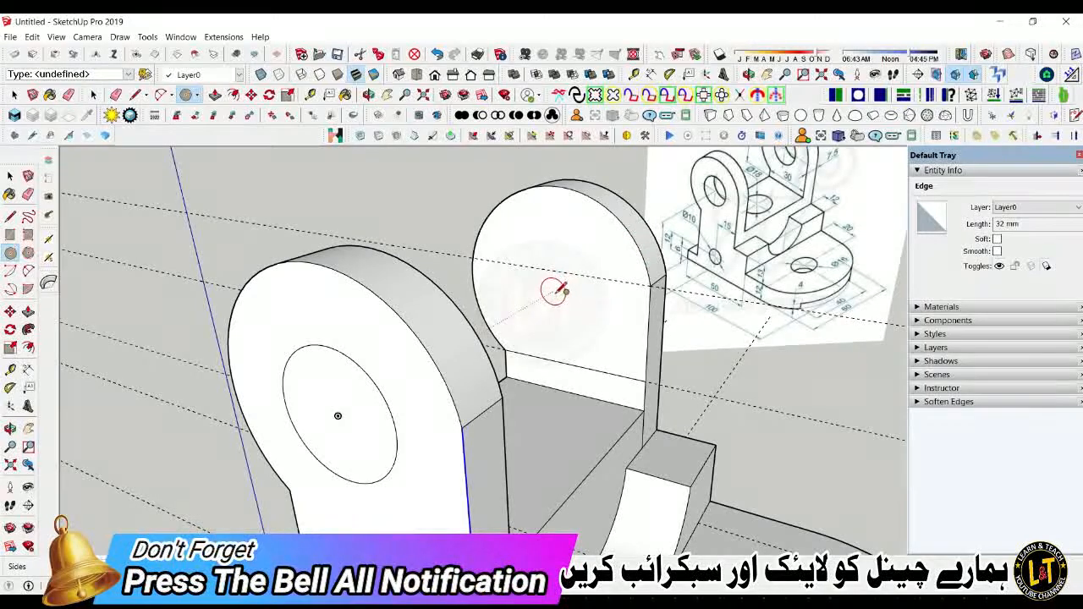
scroll(565, 290, "up", 4)
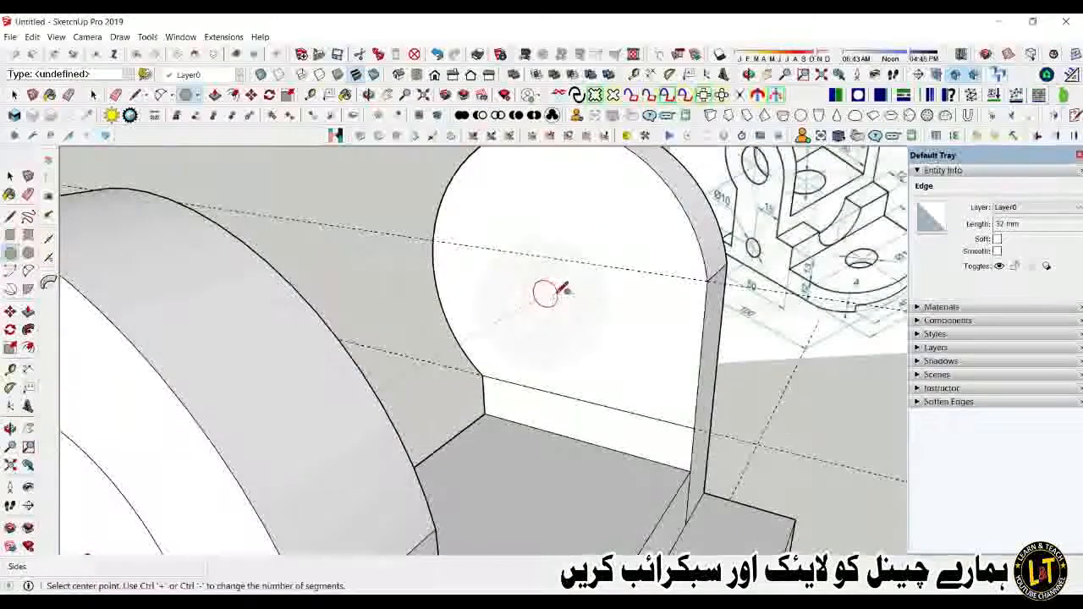
scroll(607, 295, "down", 4)
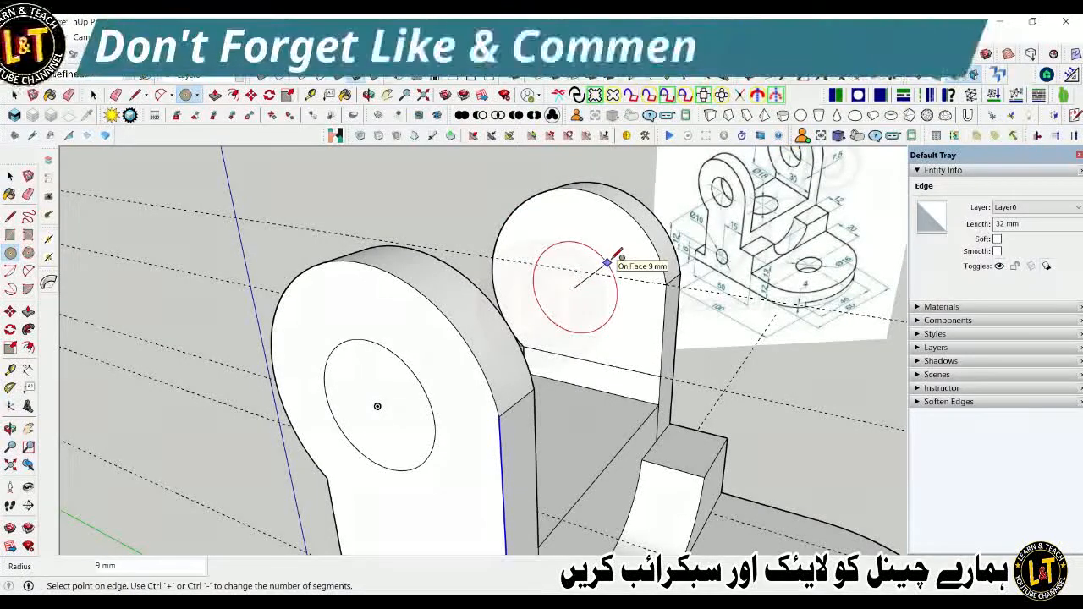
key("Return")
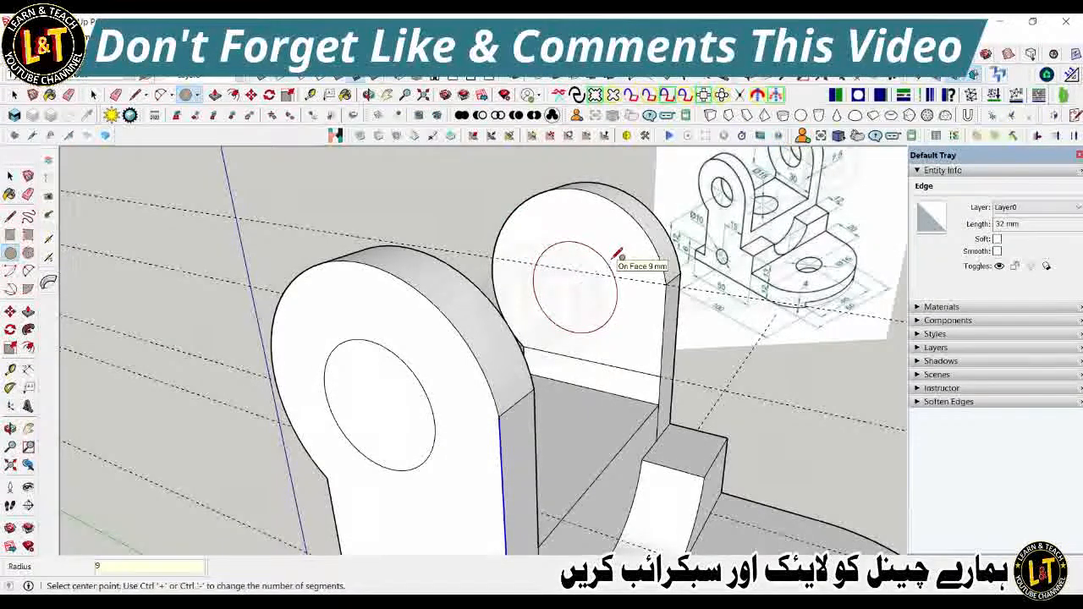
key("space")
Step: Push/Pull both lug circles through the full thickness of their plates to cut the holes
mouse_move(593, 258)
middle_mouse_down()
mouse_move(556, 336)
mouse_move(500, 334)
mouse_move(558, 340)
middle_mouse_up()
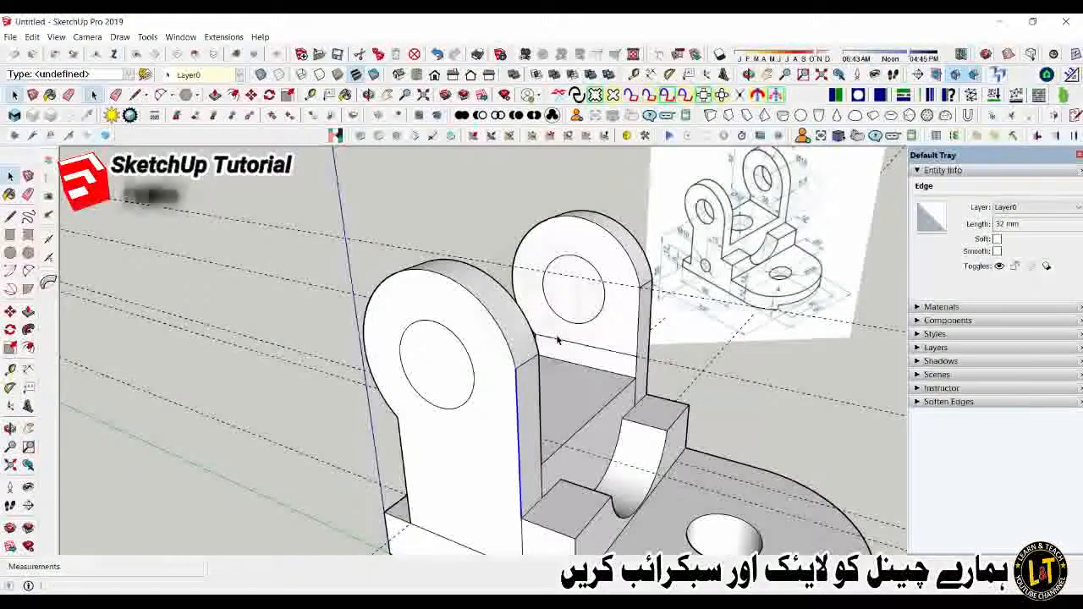
key("p")
left_click_drag(581, 309, 625, 269)
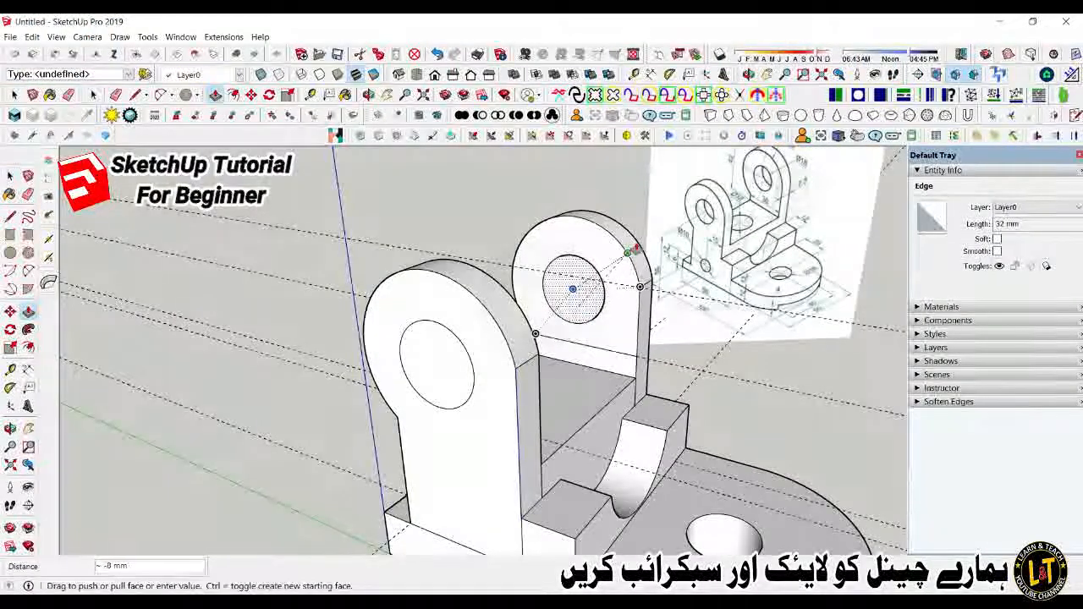
left_click(638, 247)
double_click(458, 375)
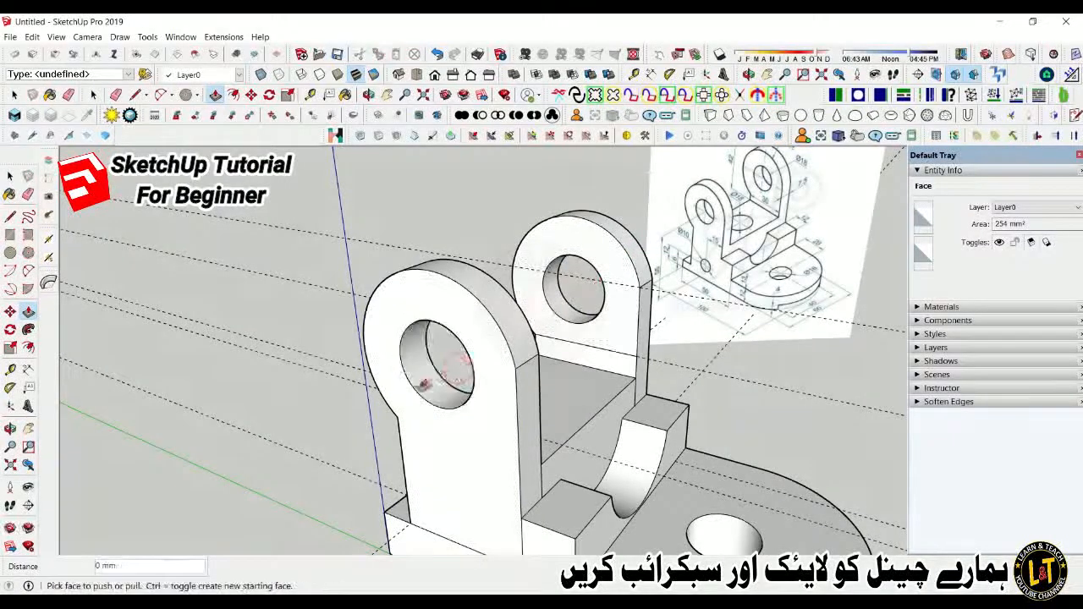
key("space")
Step: Draw a 30 mm line across the middle of the block's top face between the two lugs
middle_click_drag(449, 373, 524, 539)
scroll(474, 415, "down", 2)
scroll(531, 413, "up", 2)
scroll(582, 475, "up", 3)
key("l")
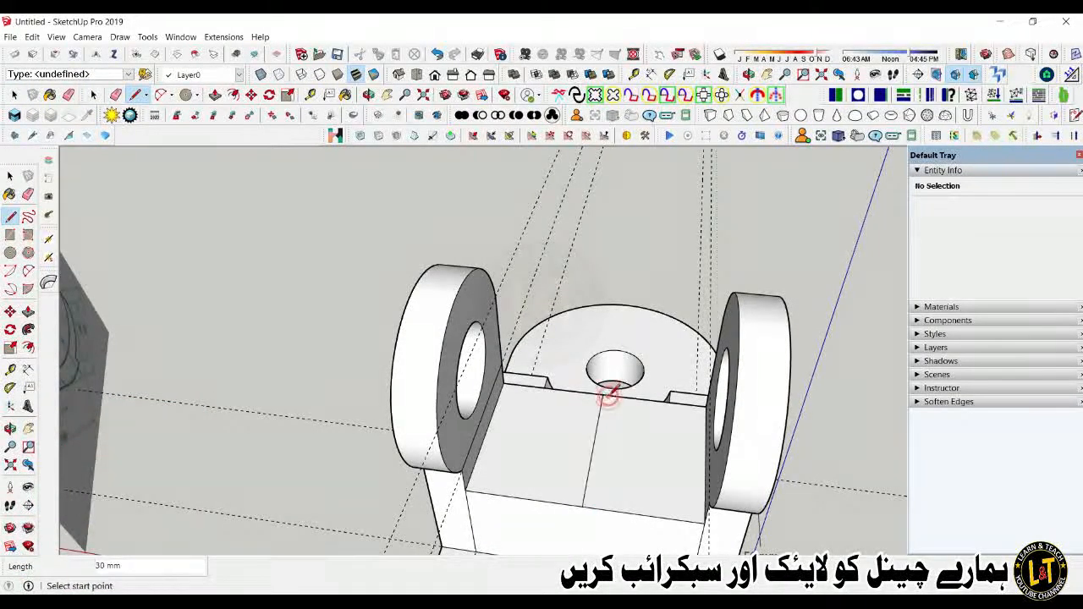
key("space")
Step: Draw a circle of 9 mm radius at the midpoint of the block's centre line, and erase that line
key("c")
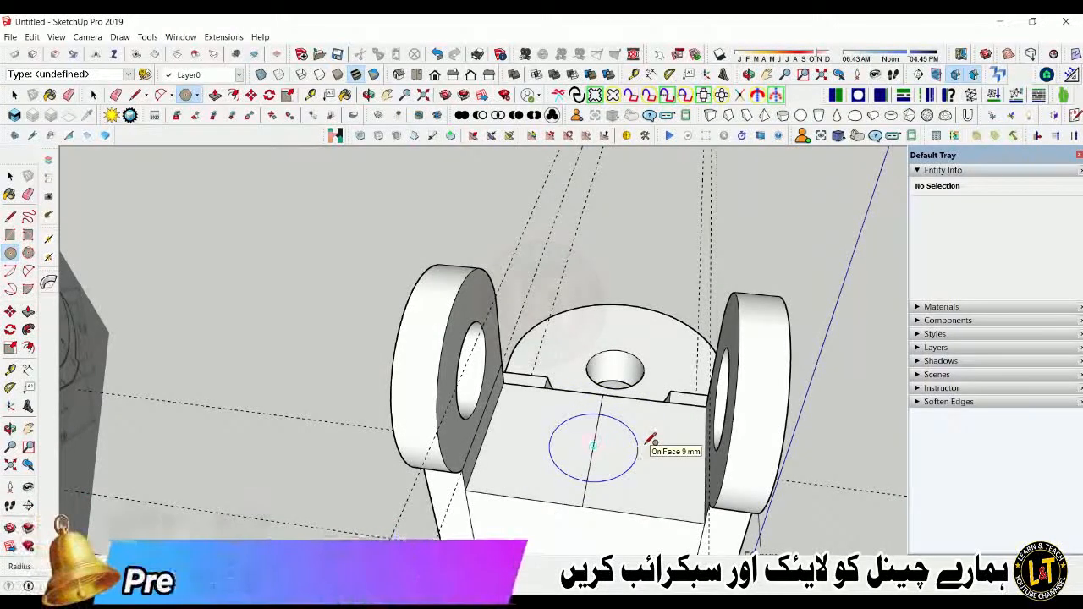
left_click(649, 441)
key("space")
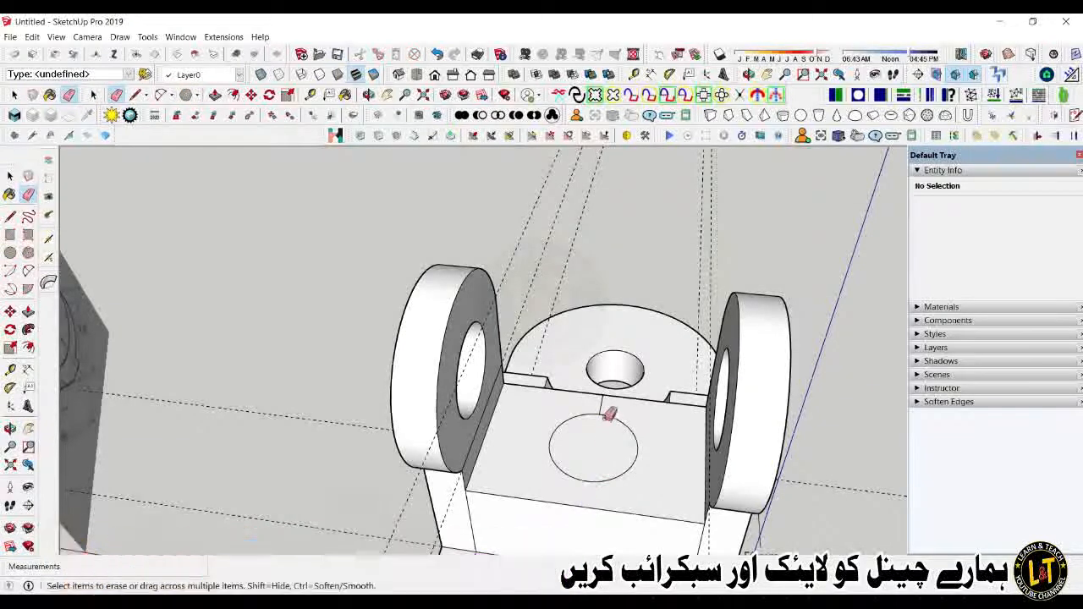
middle_click_drag(476, 356, 502, 355)
key("space")
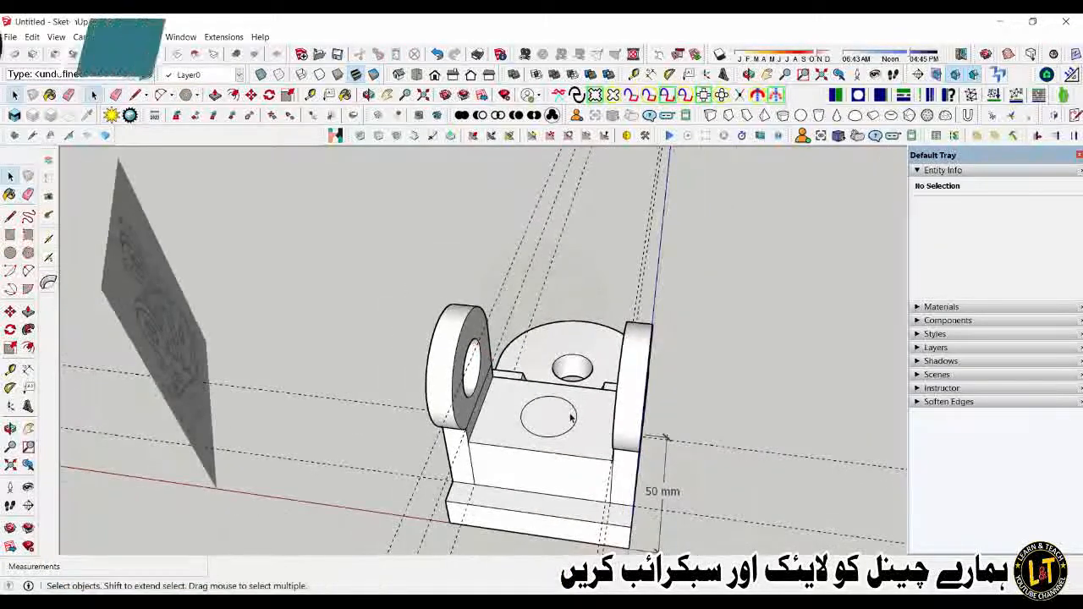
Step: Push/Pull the circle on the block's top face 33 mm down to cut a vertical hole
key("p")
left_click_drag(564, 423, 534, 548)
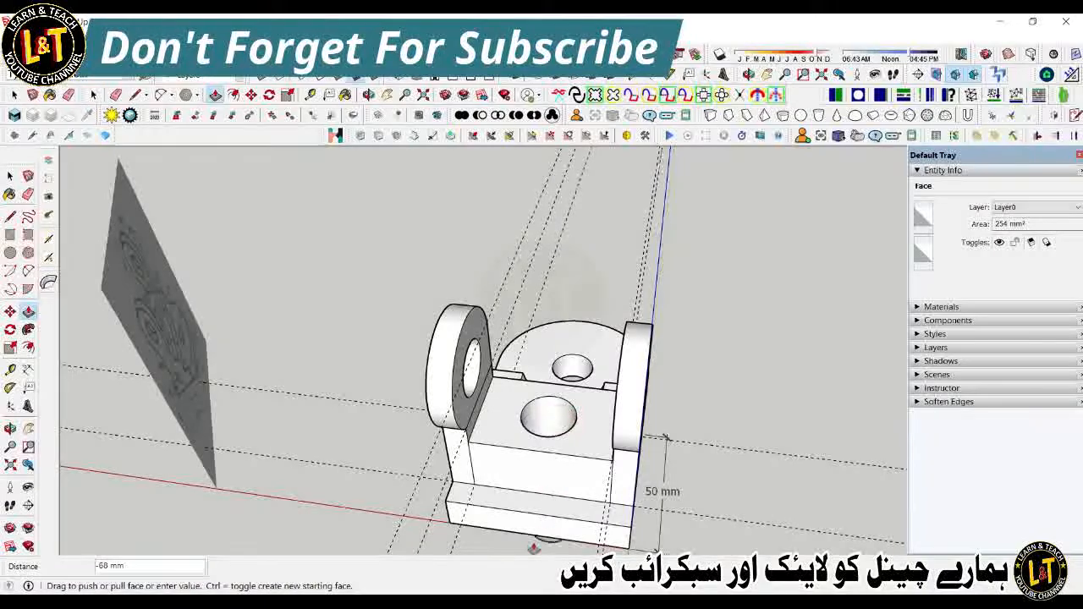
left_click(535, 539)
Step: Try a circle of 9 mm radius centred on the horizontal edge at the near lug's foot
middle_click_drag(599, 468, 478, 453)
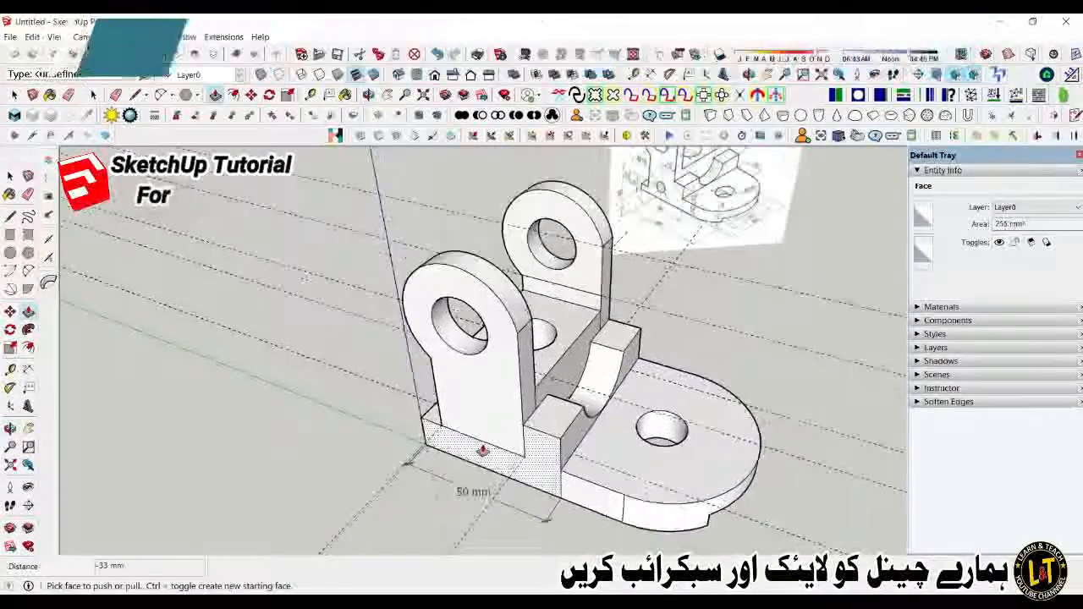
scroll(474, 448, "up", 2)
scroll(474, 448, "down", 2)
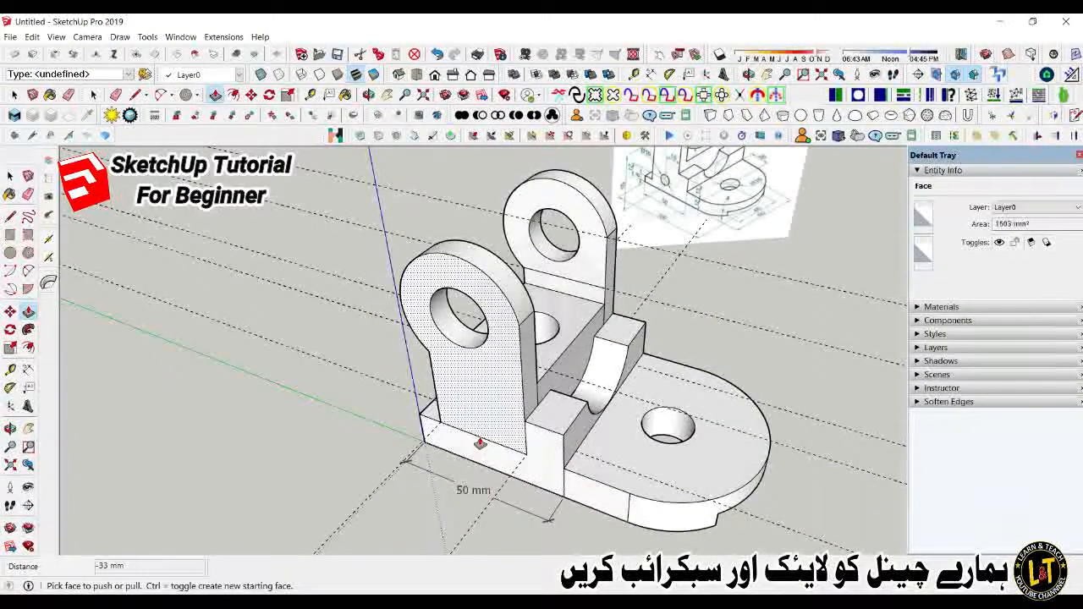
key("space")
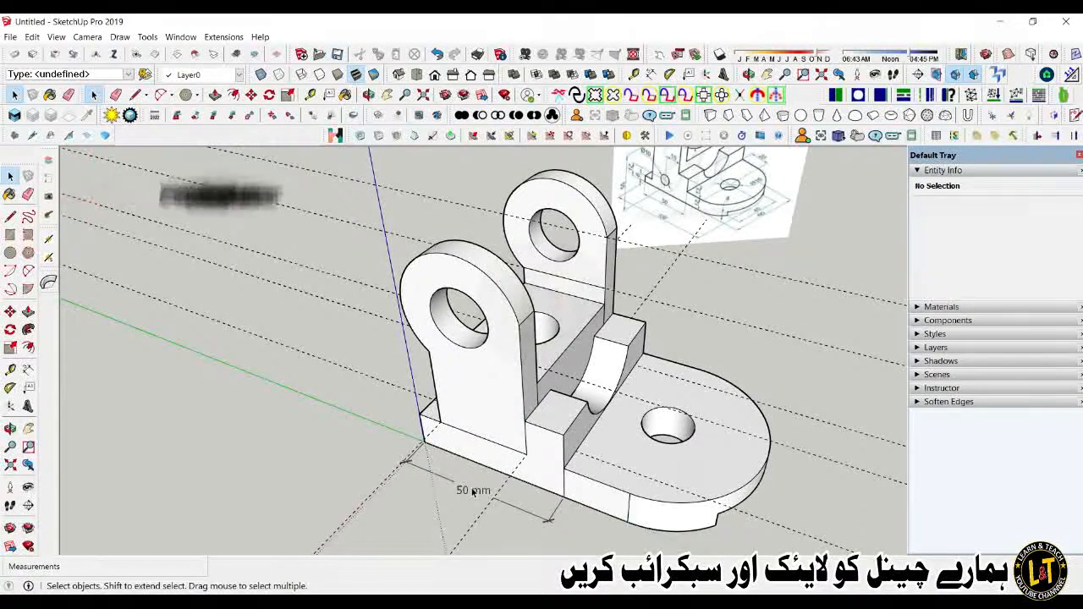
key("c")
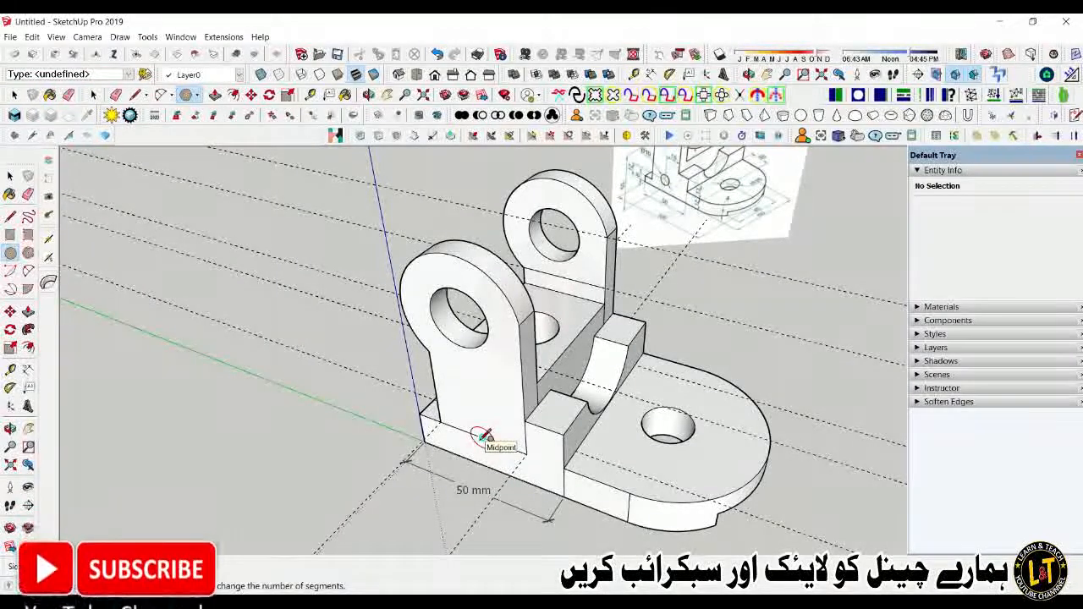
scroll(479, 435, "up", 3)
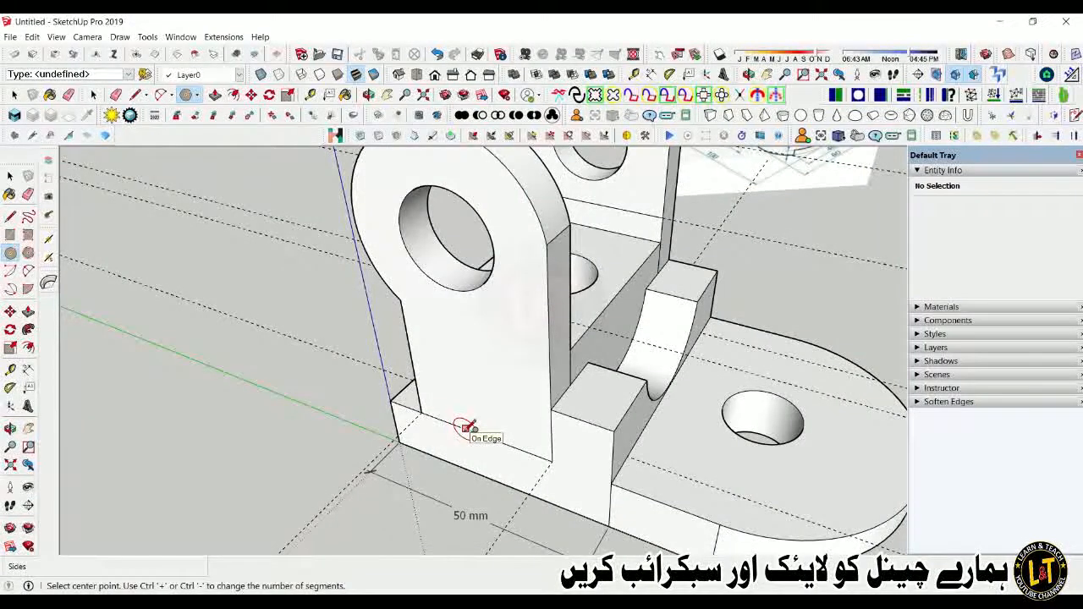
scroll(480, 433, "down", 5)
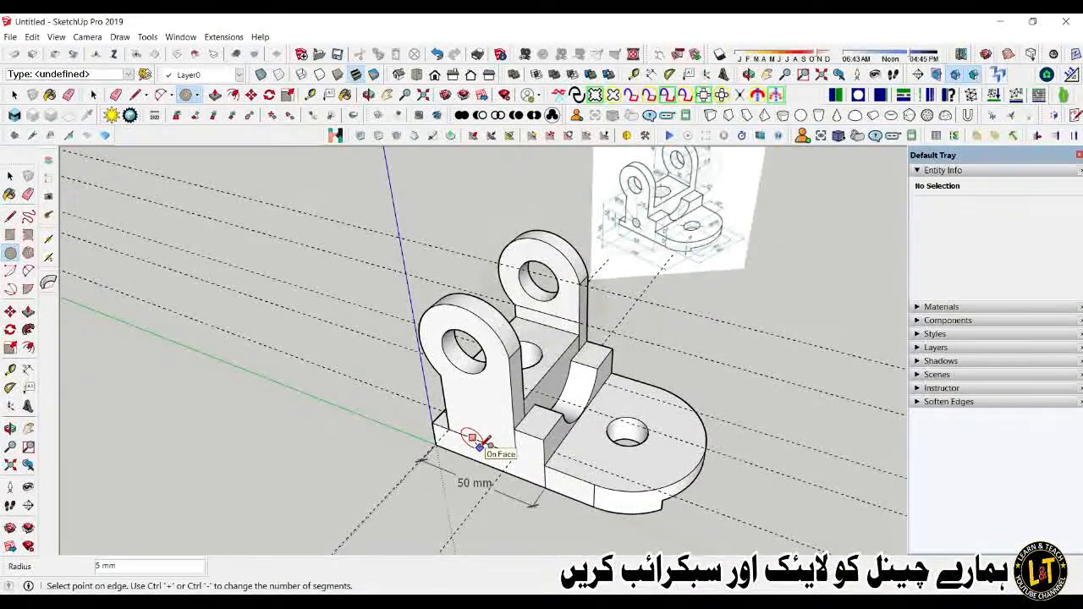
key("Return")
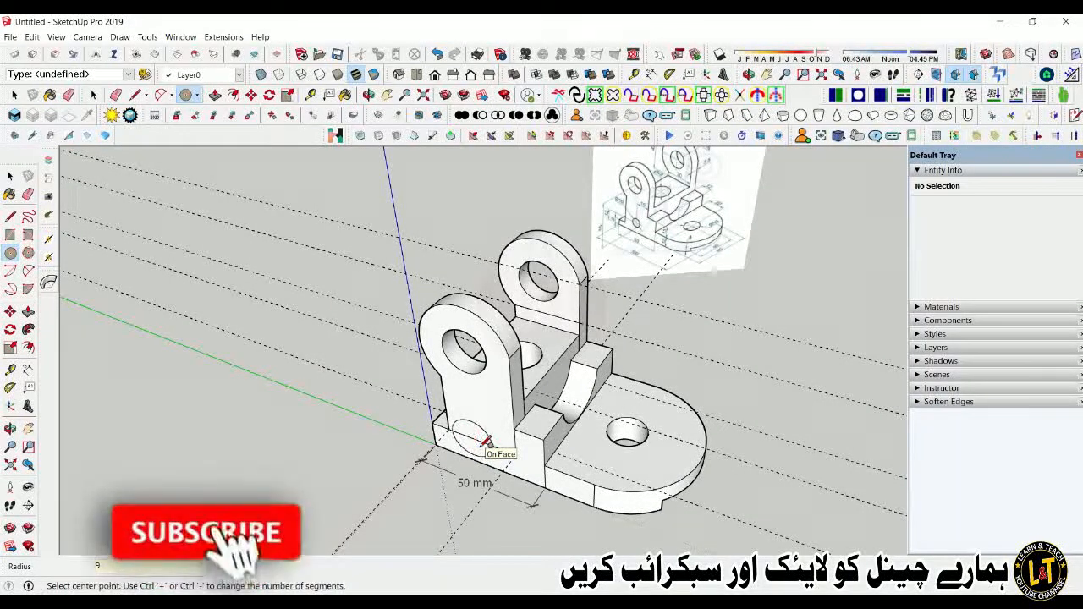
Step: Draw a circle of 5 mm radius on the horizontal edge at the near lug's foot, and erase that edge
scroll(484, 454, "up", 1)
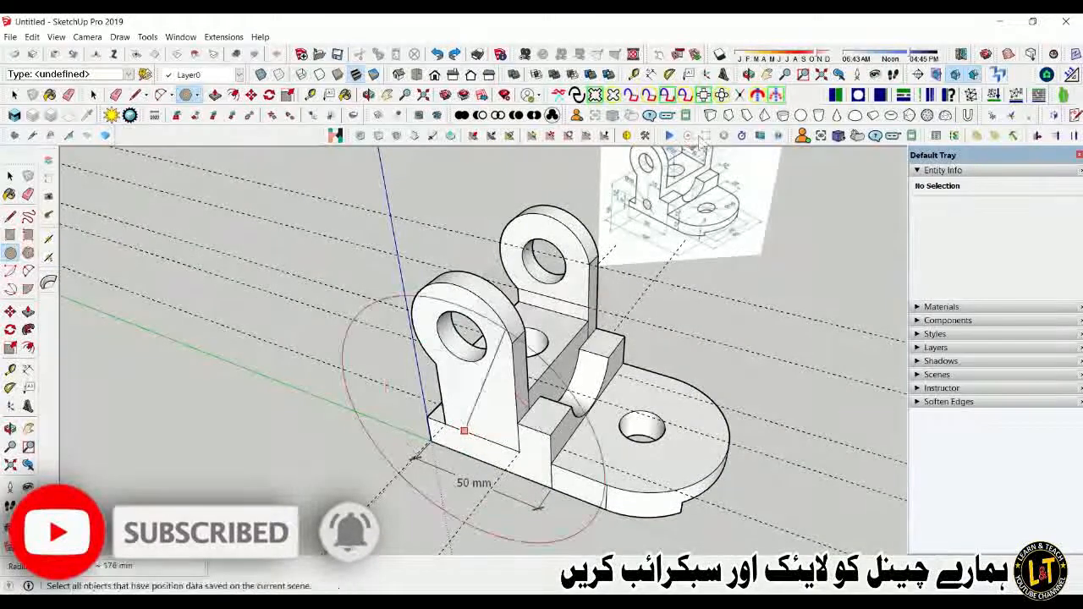
scroll(674, 188, "up", 5)
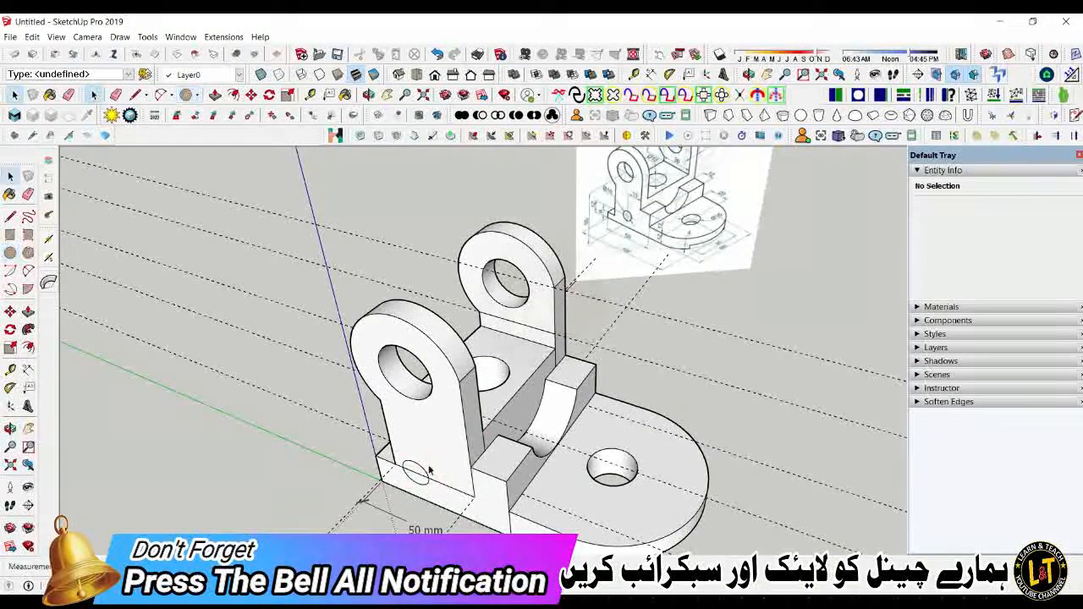
key("e")
scroll(440, 482, "up", 2)
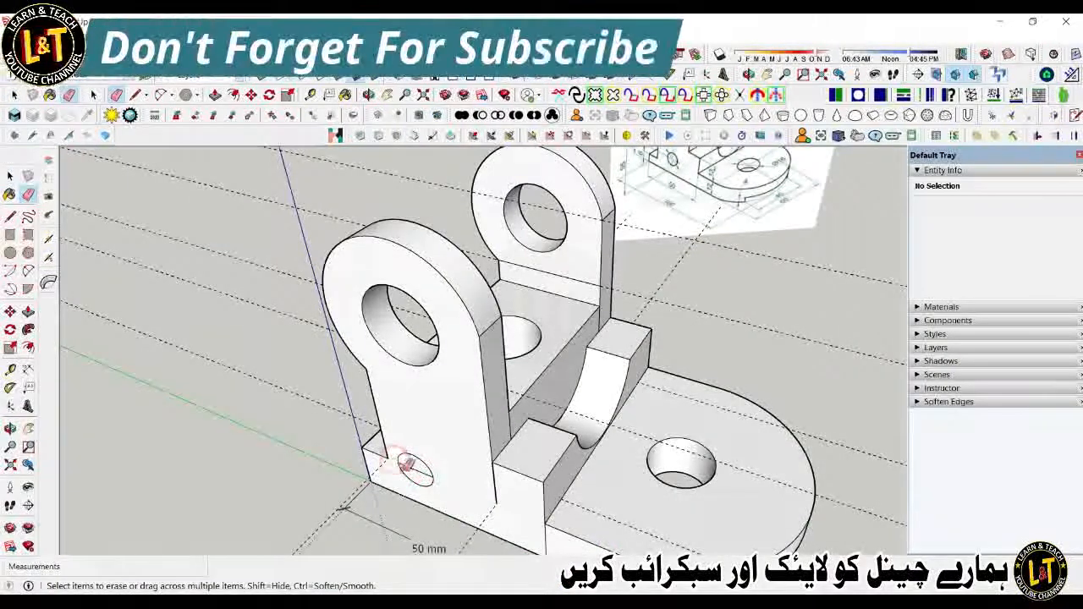
scroll(416, 462, "down", 1)
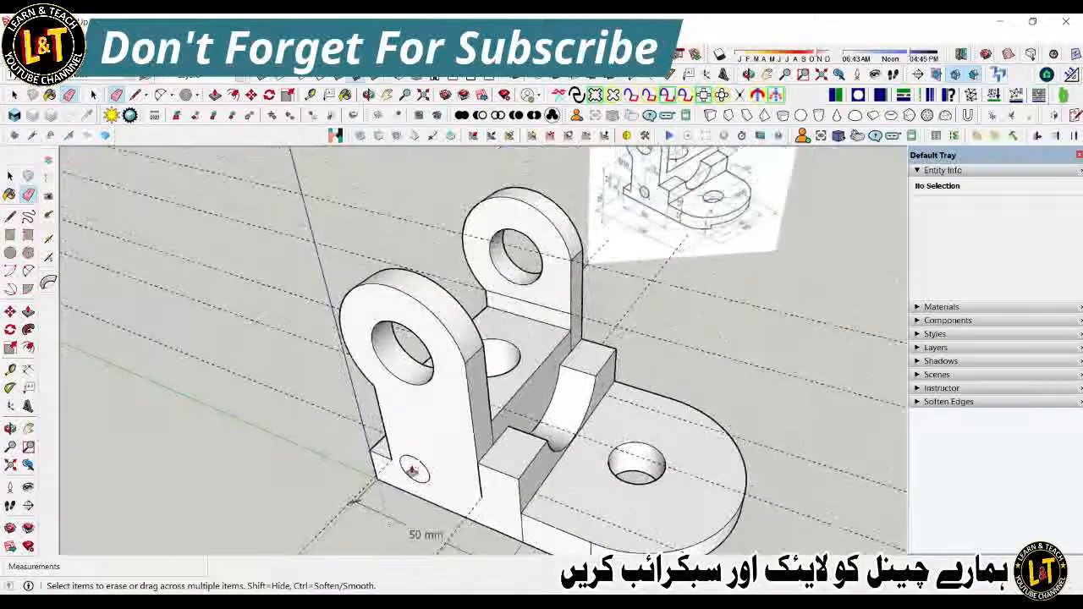
Step: Try to Push/Pull the small side circle through the base, and undo it
key("p")
left_click(415, 468)
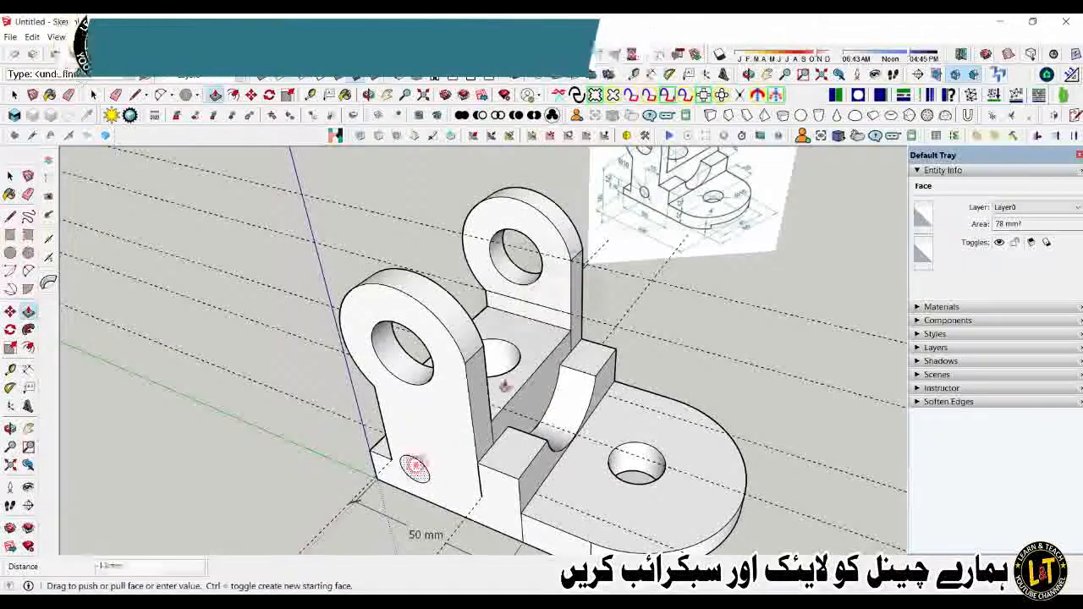
left_click(584, 321)
mouse_move(584, 322)
middle_mouse_down()
mouse_move(474, 364)
mouse_move(541, 407)
mouse_move(574, 449)
mouse_move(573, 480)
mouse_move(496, 452)
mouse_move(885, 438)
middle_mouse_up()
key("space")
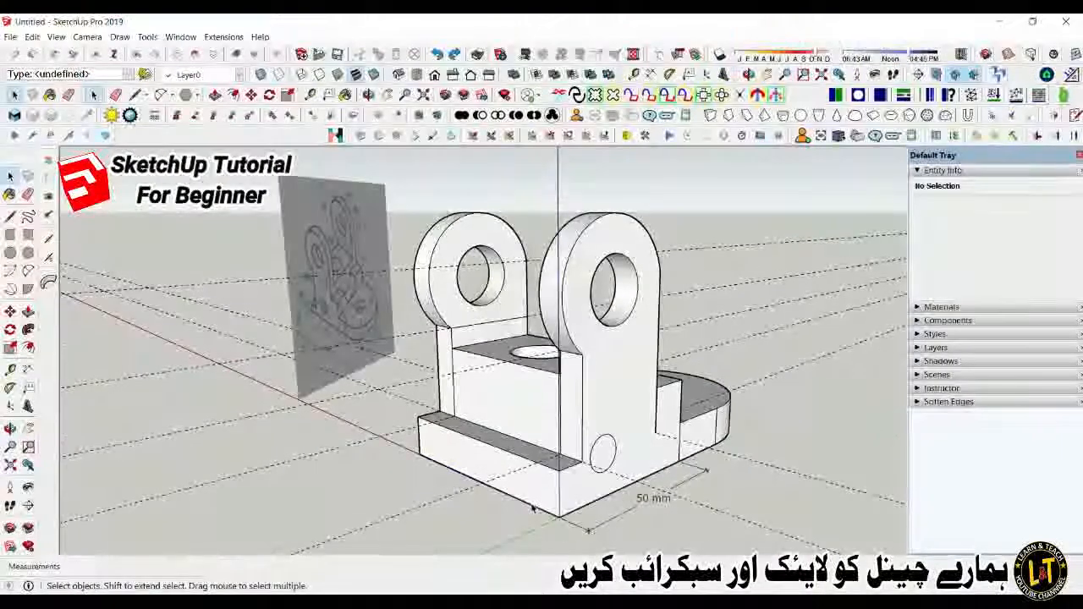
Step: Cut the small side hole through the base with Follow Me along the 60 mm bottom edge, and erase the circle's face
left_click(532, 506)
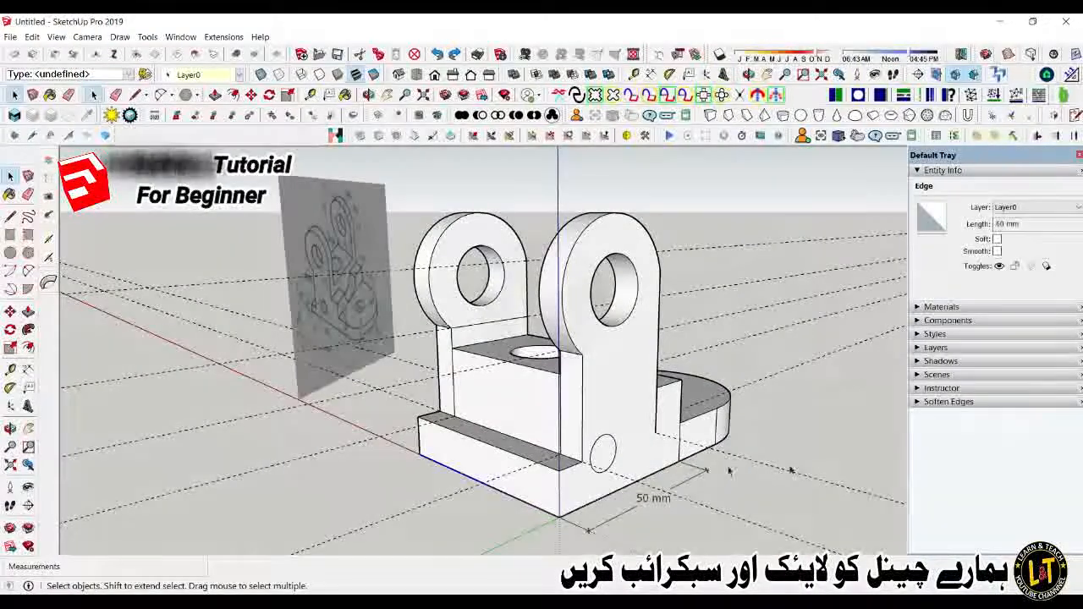
left_click(28, 330)
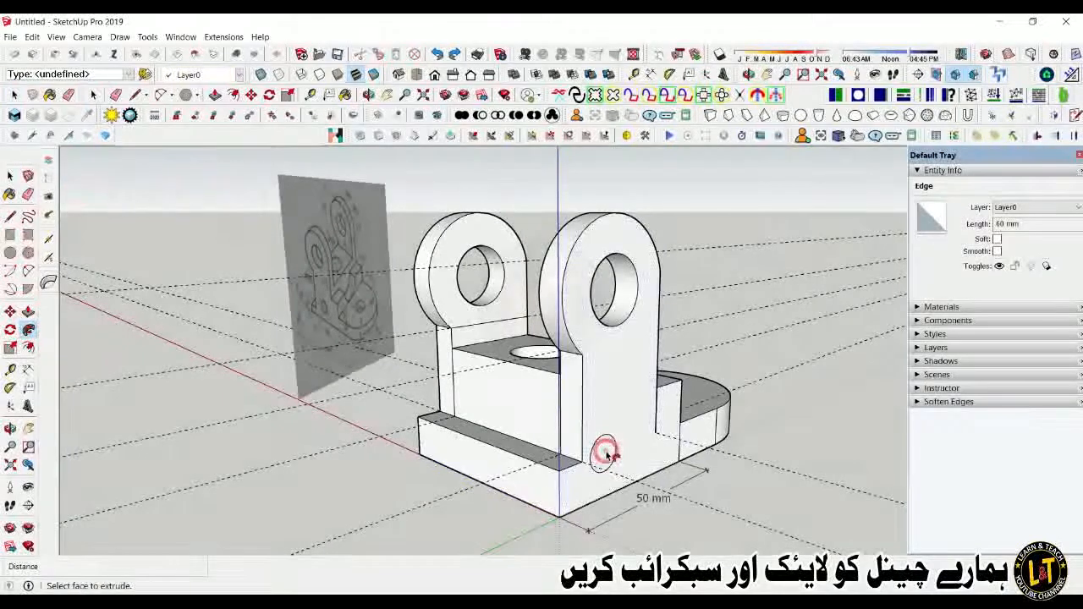
middle_click_drag(558, 481, 483, 462)
key("space")
right_click(525, 459)
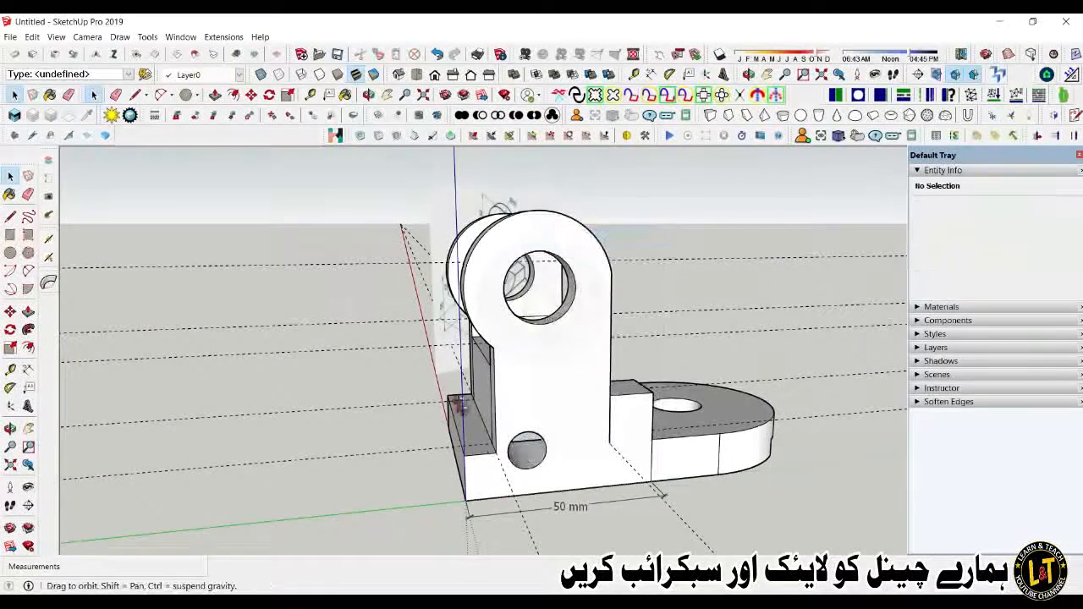
Step: Examine the bracket and its holes from several sides against the reference drawing
mouse_move(520, 206)
middle_mouse_down()
mouse_move(459, 375)
mouse_move(593, 443)
mouse_move(865, 470)
mouse_move(483, 500)
mouse_move(561, 513)
mouse_move(380, 534)
mouse_move(450, 503)
mouse_move(740, 503)
mouse_move(736, 474)
mouse_move(93, 542)
middle_mouse_up()
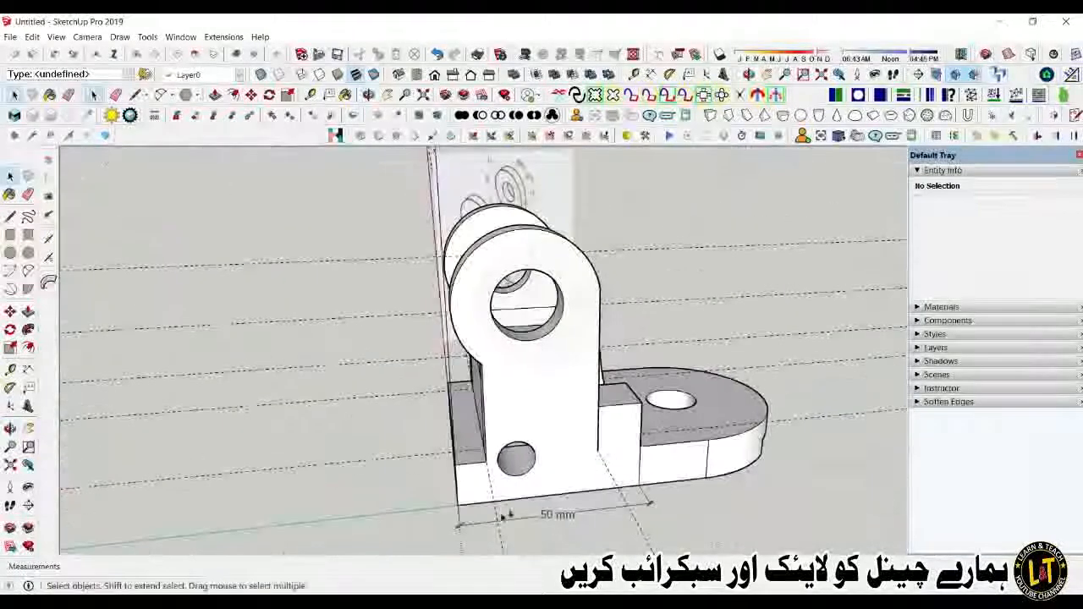
middle_click_drag(504, 508, 274, 506)
scroll(274, 505, "down", 2)
middle_click_drag(614, 436, 576, 402)
scroll(696, 246, "up", 3)
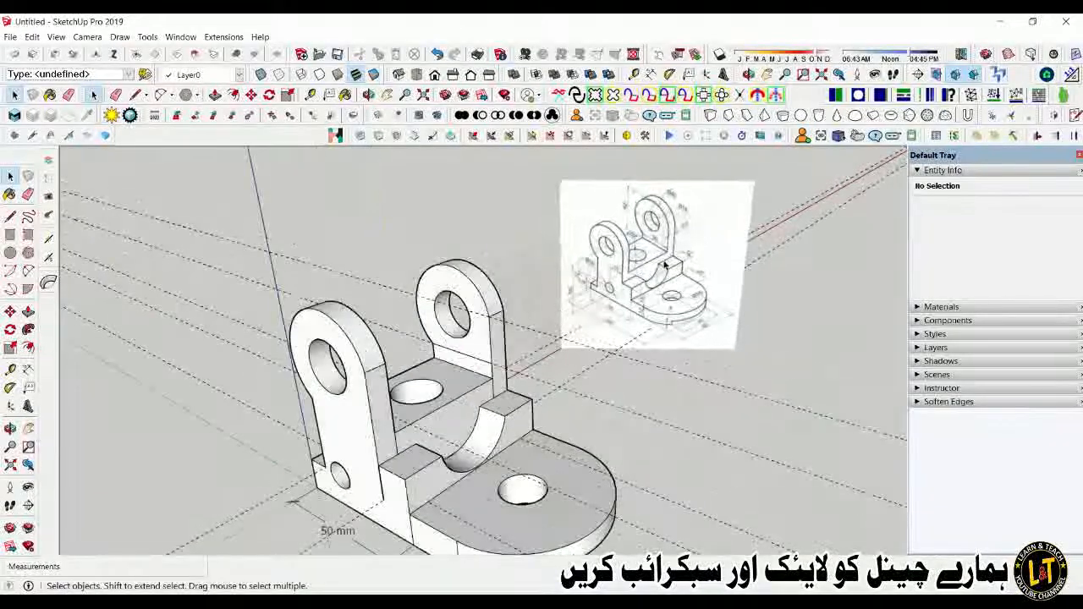
scroll(578, 267, "down", 3)
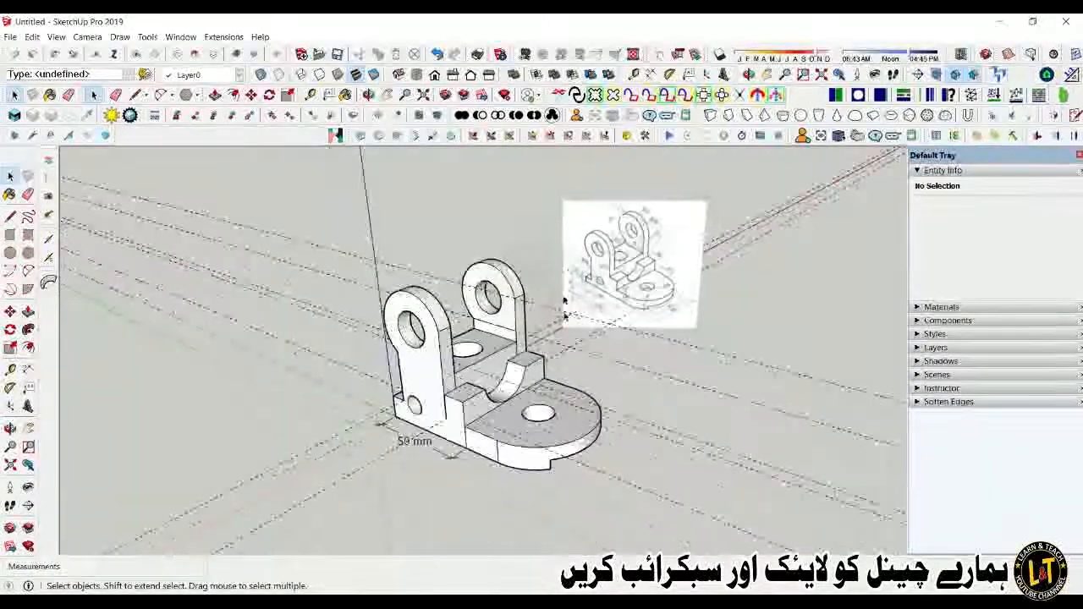
Step: Delete all construction guides and erase the leftover length dimension along the bracket's bottom edge
left_click(57, 38)
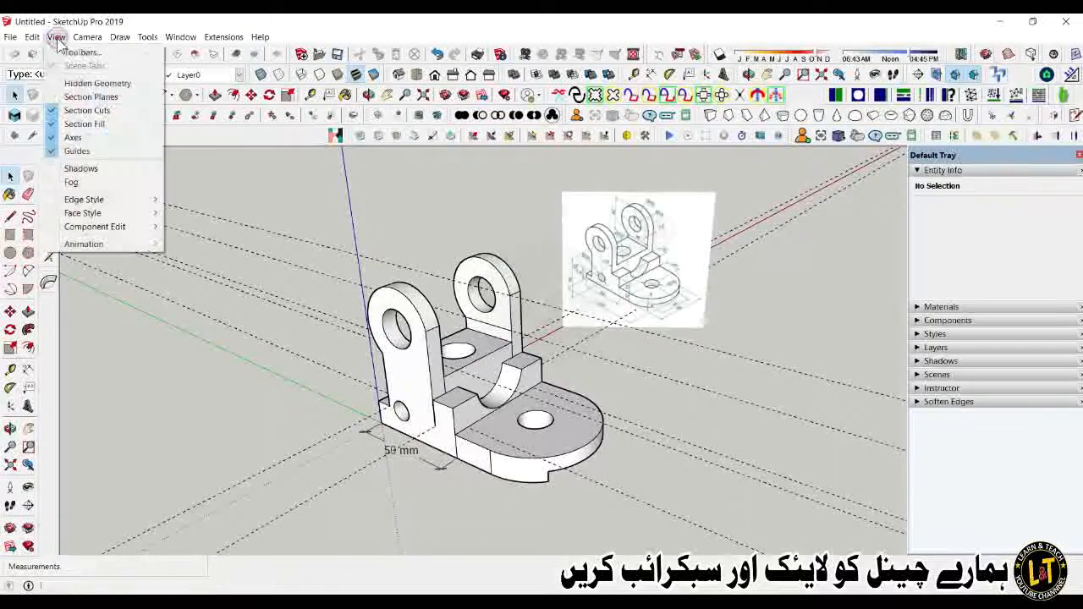
mouse_move(32, 41)
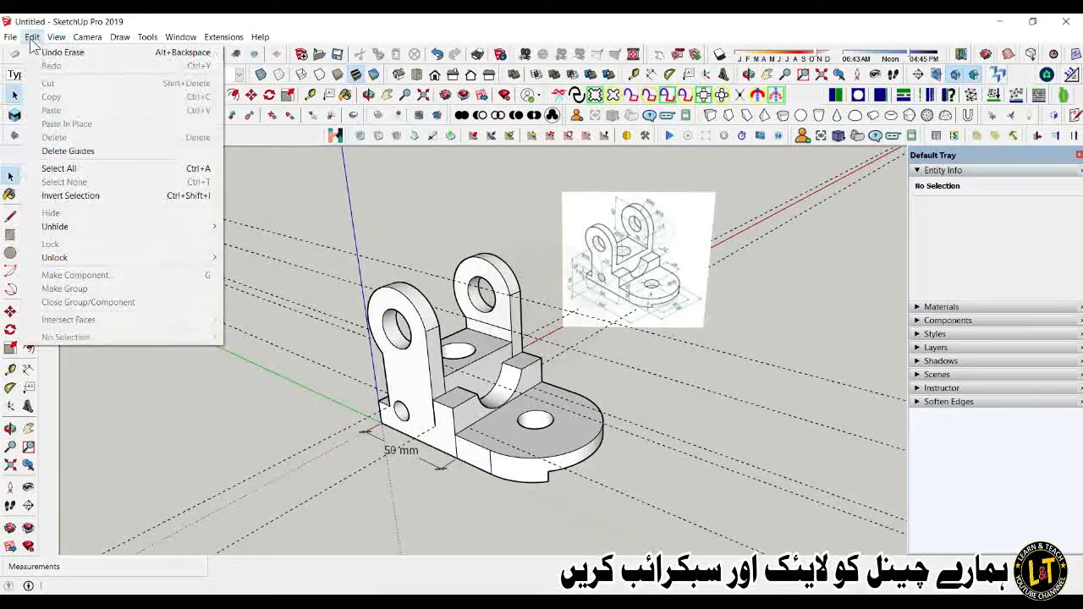
left_click(84, 153)
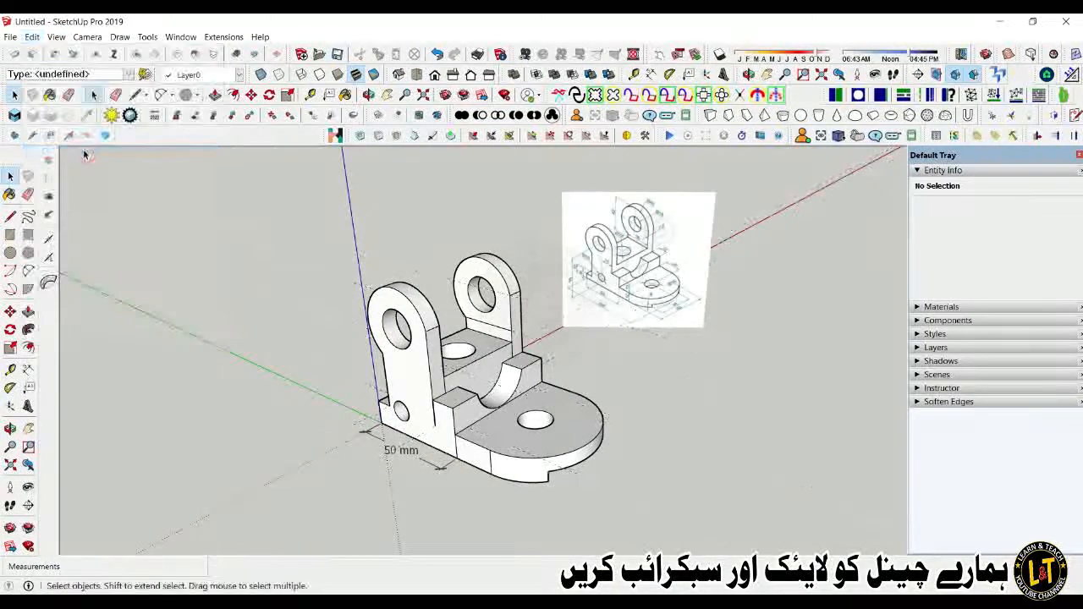
key("e")
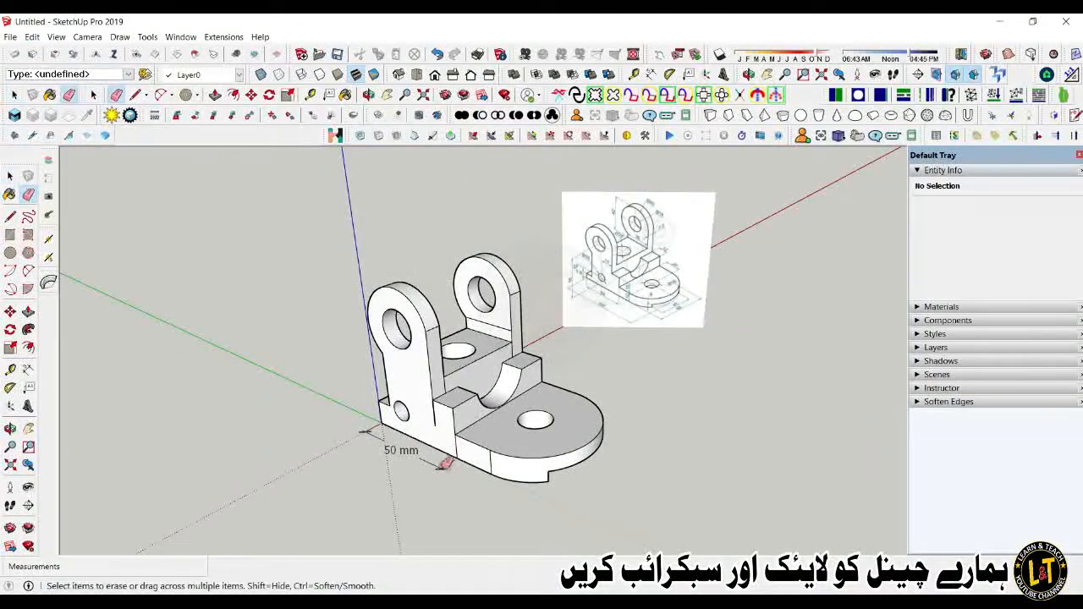
scroll(599, 391, "up", 3)
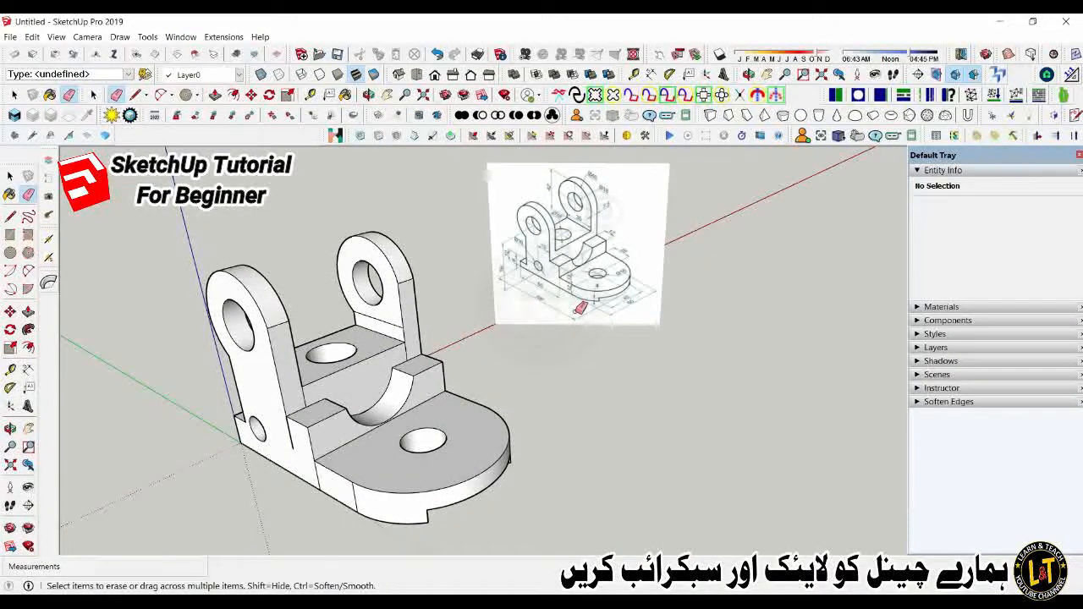
Step: Turn off the Profiles edge style so the bracket's outlines are drawn with thin lines
left_click(56, 36)
mouse_move(102, 199)
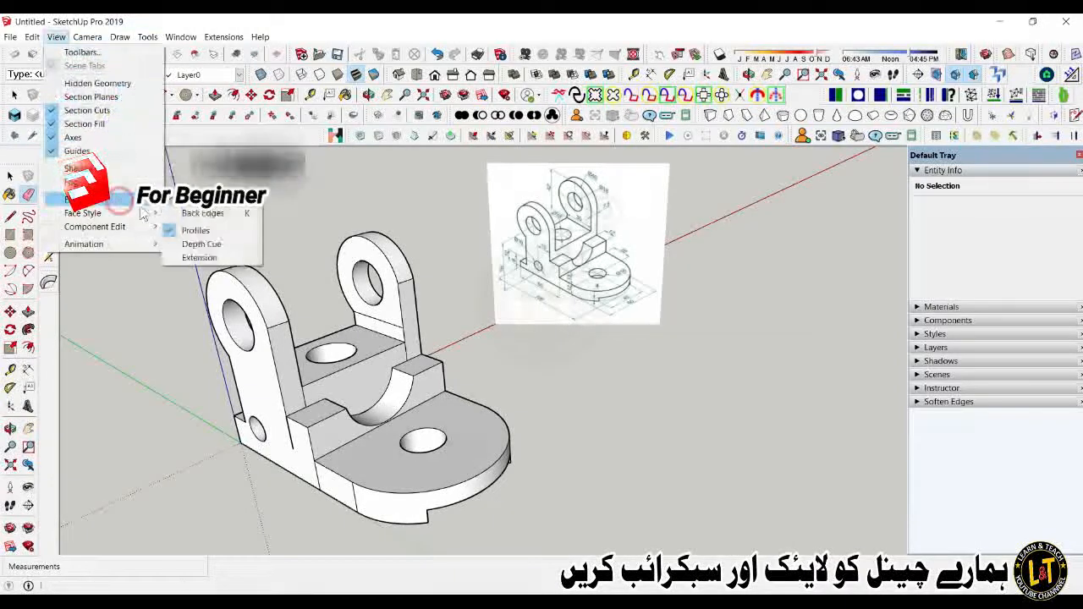
left_click(197, 230)
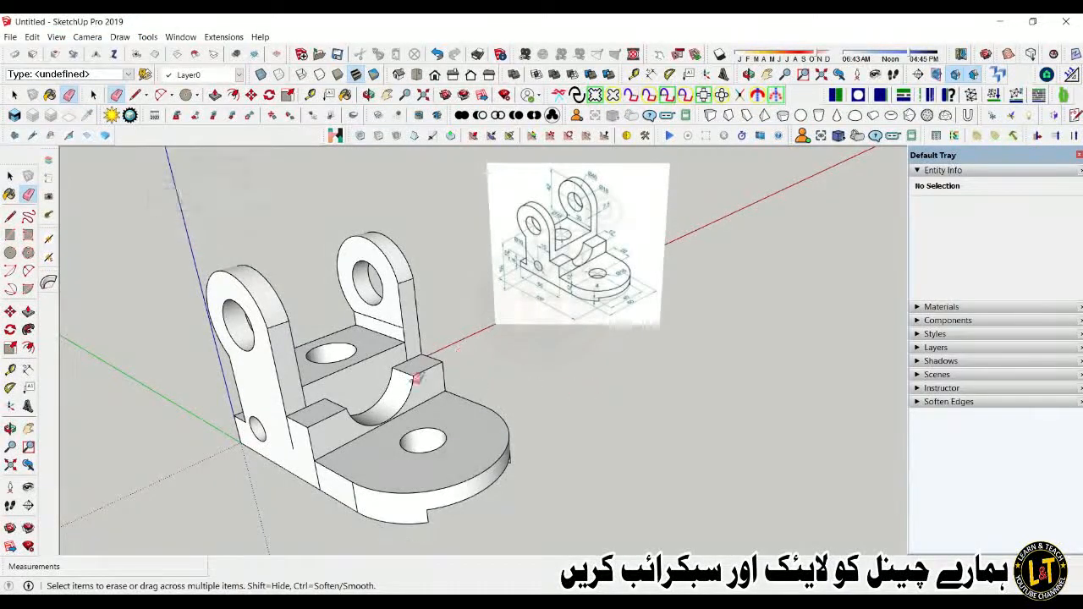
Step: Try the shadow display on the bracket and switch it off again
middle_click_drag(246, 322, 440, 174)
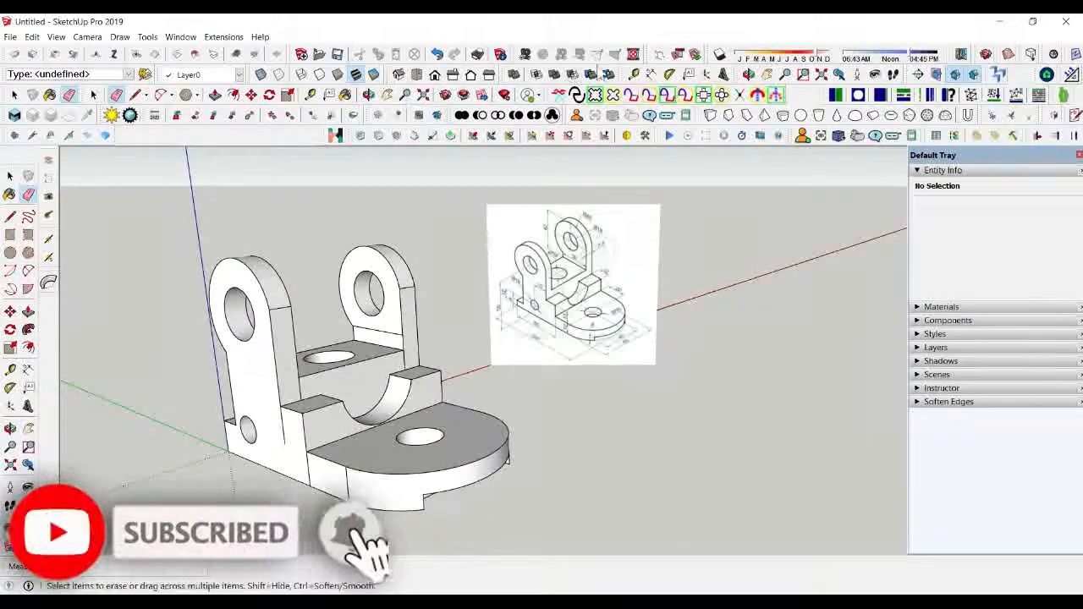
left_click(720, 56)
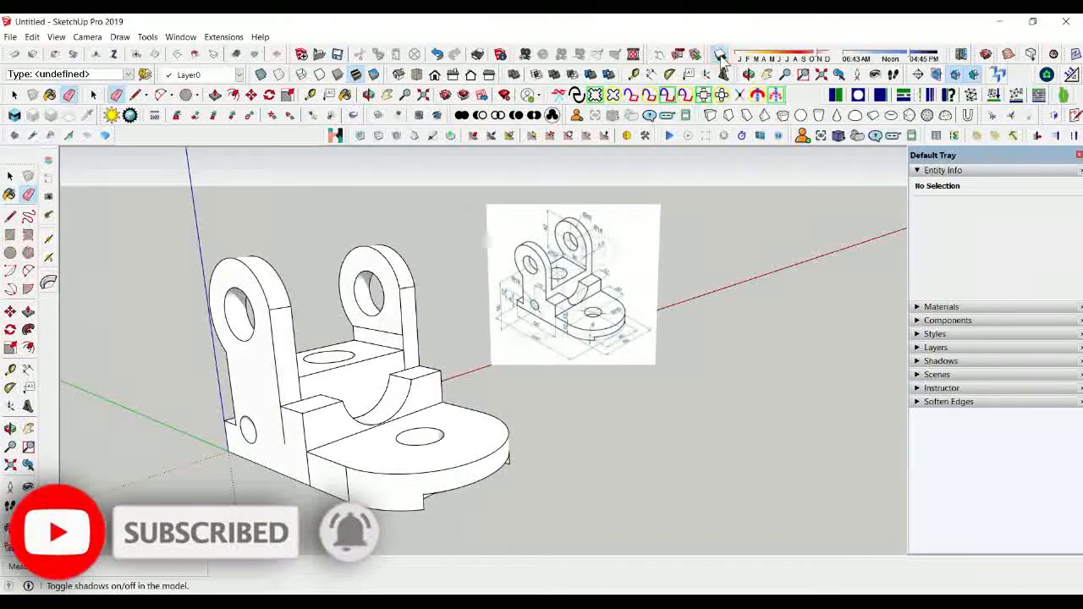
left_click(720, 56)
left_click(722, 57)
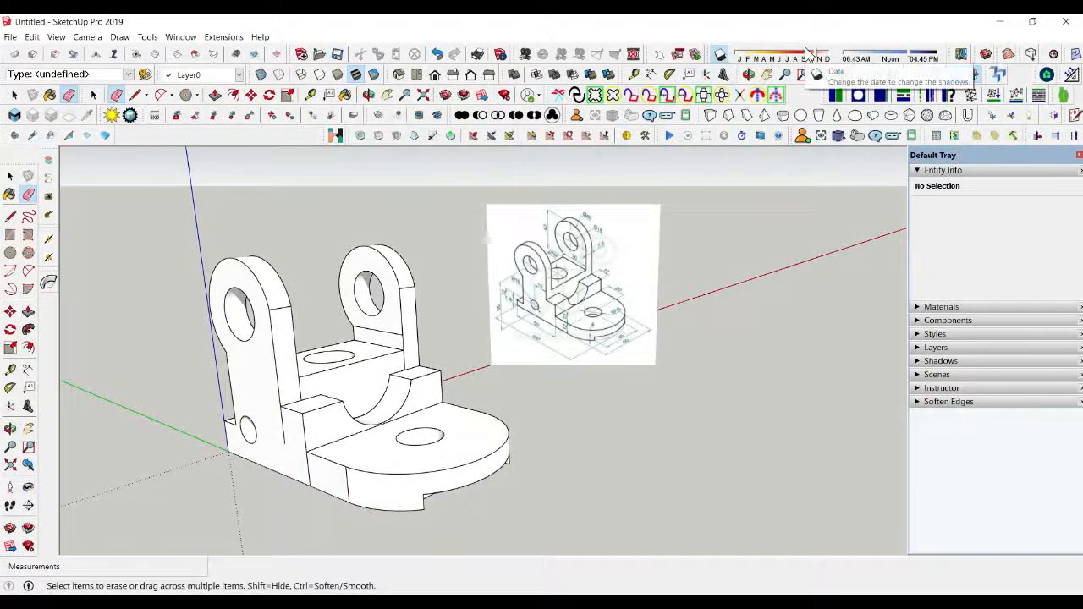
left_click(721, 56)
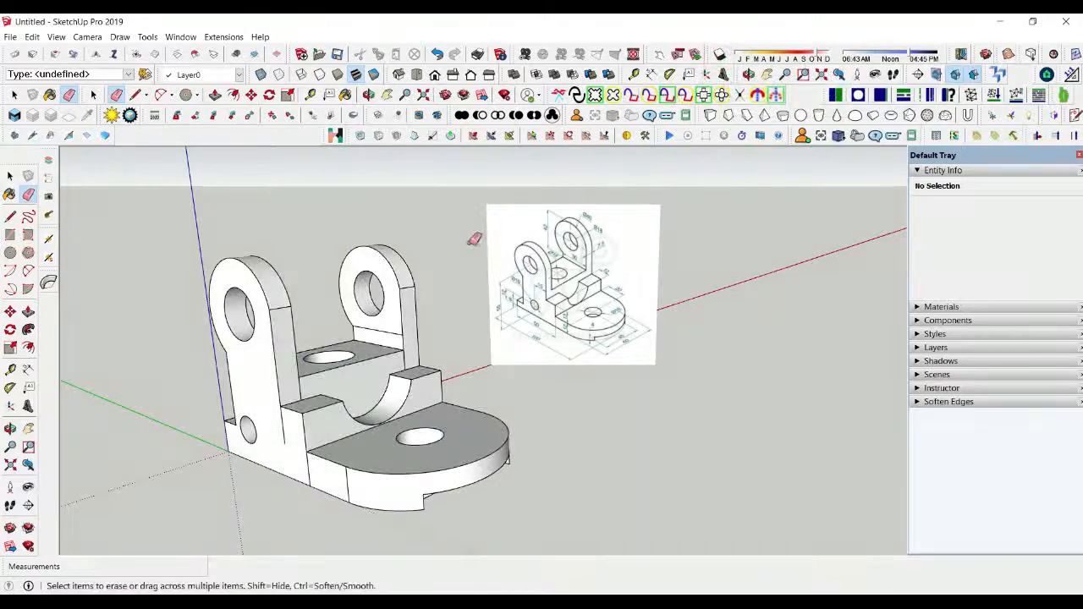
middle_click_drag(449, 254, 441, 265)
key("e")
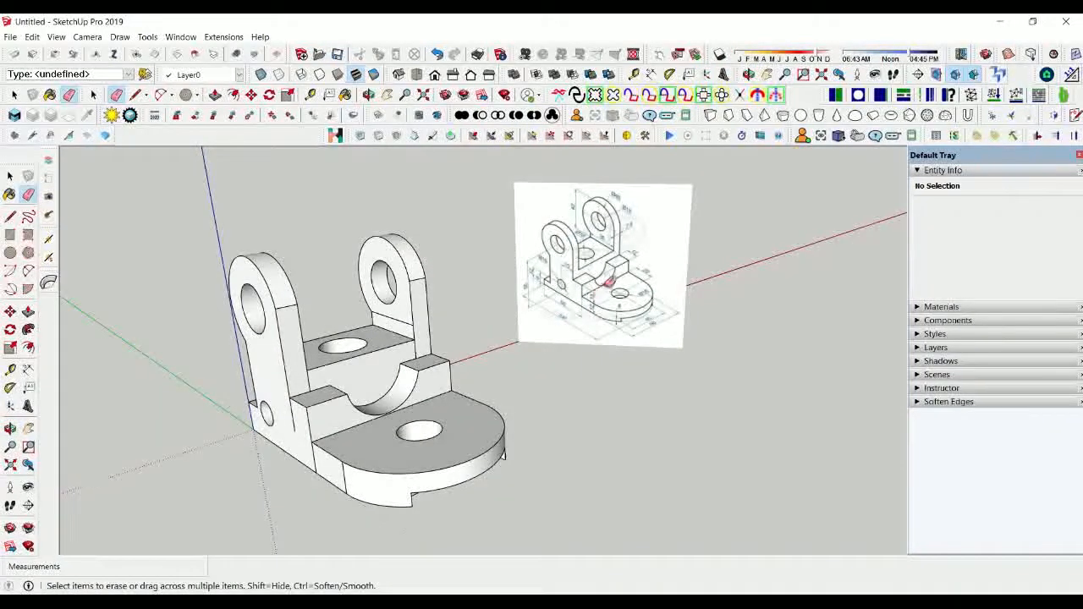